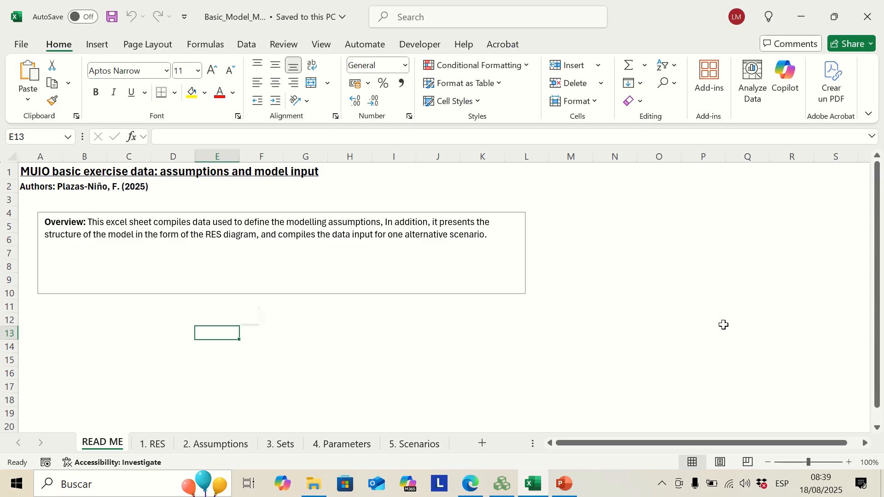
Step: Switch to MUIO and set the parameter default value of Total Technology Model Period Activity Lower Limit to 20
click(502, 483)
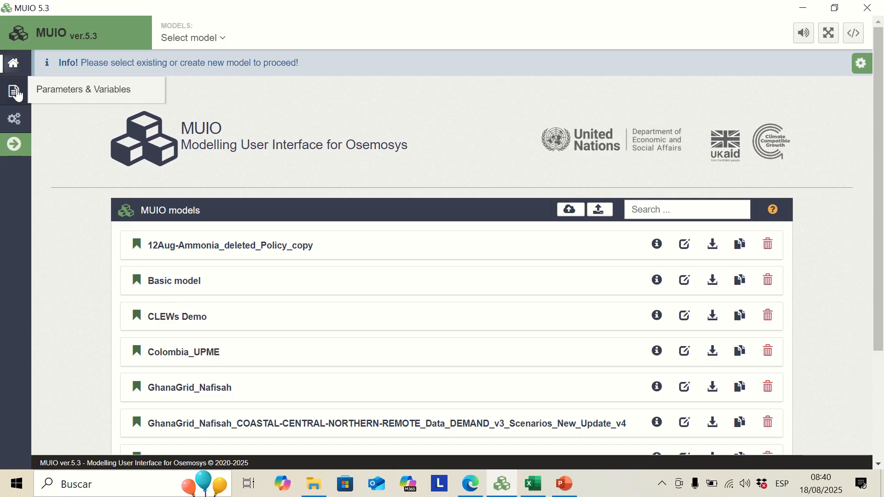
click(15, 93)
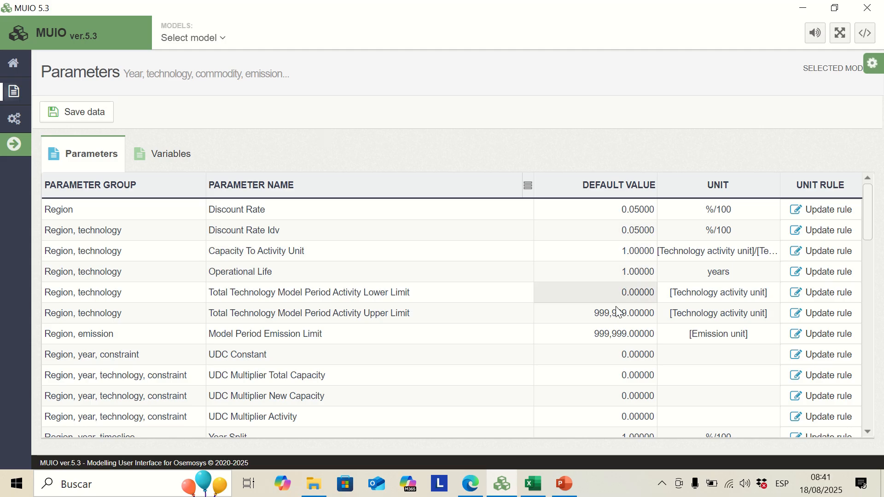
scroll(613, 284, down, 3)
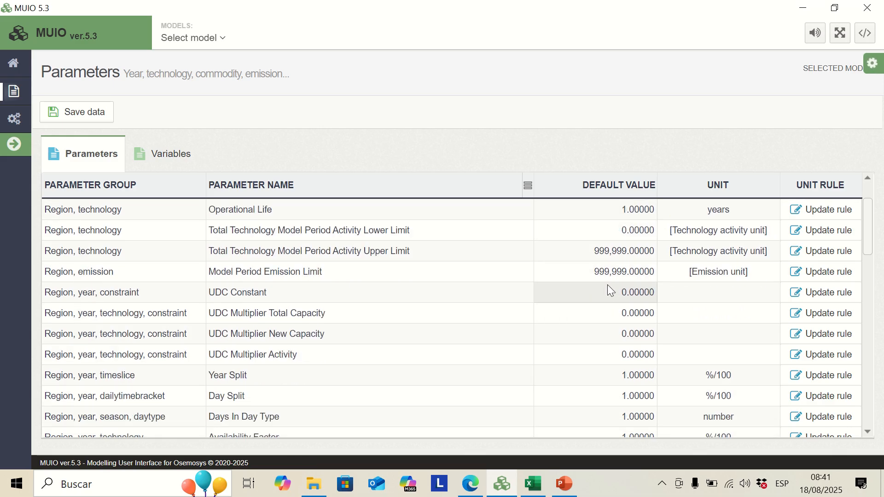
click(627, 228)
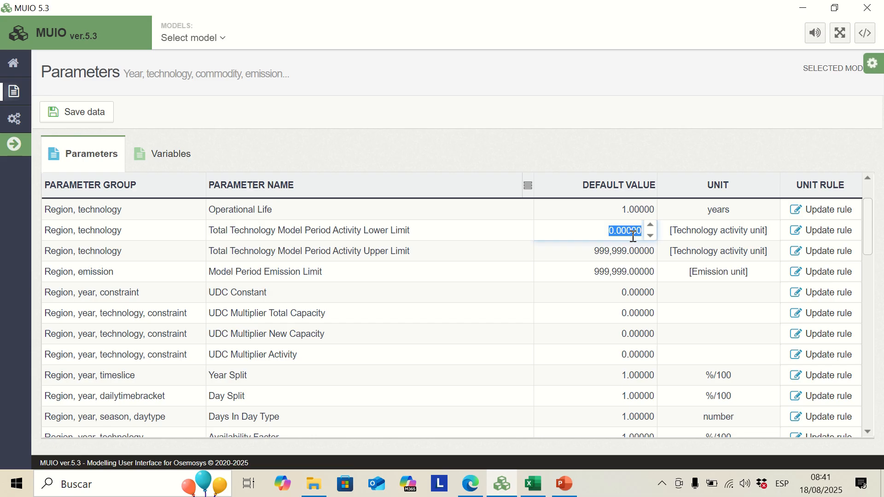
text(20)
key(Return)
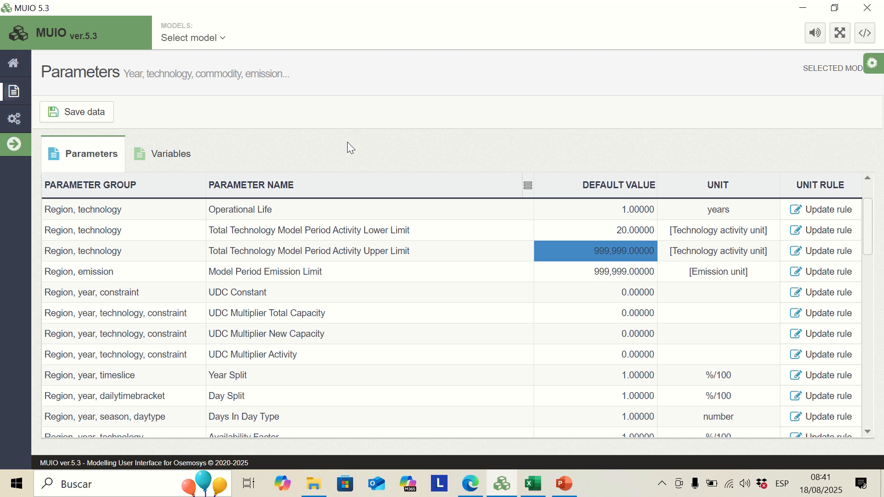
Step: Open the model configuration, name the new model Dummy, and set its currency to USD
click(13, 74)
click(16, 91)
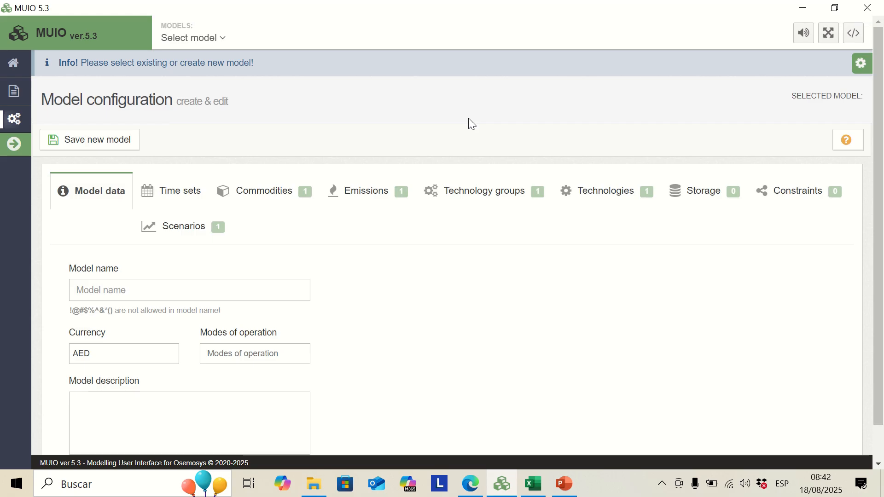
click(180, 287)
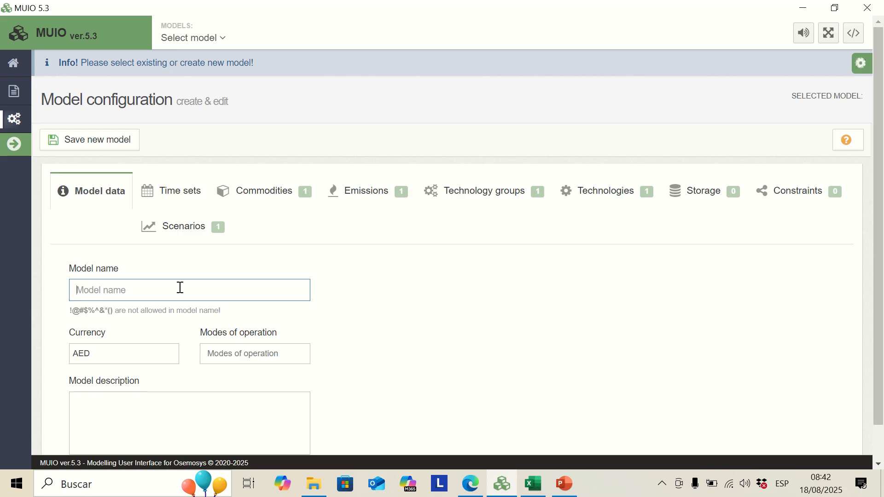
text(Dummy)
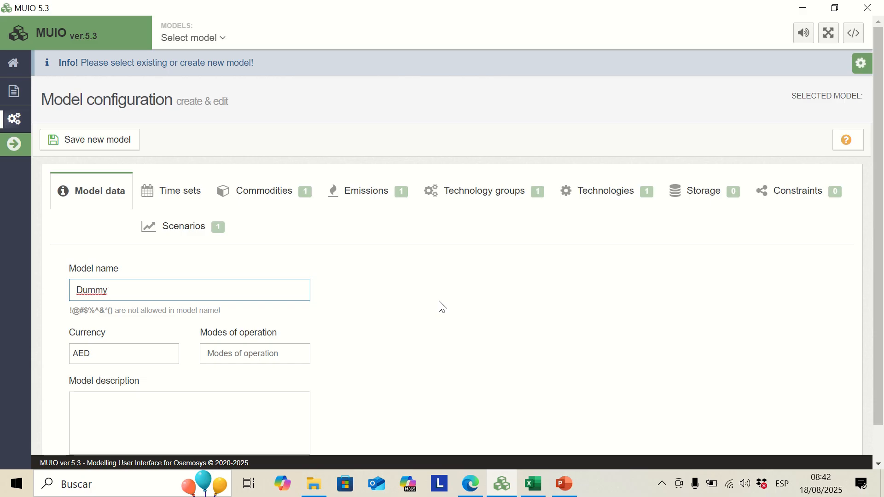
click(143, 362)
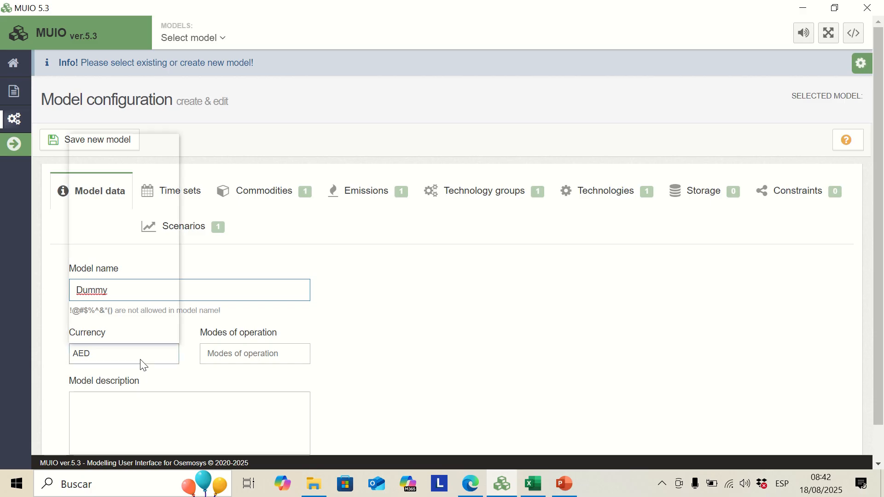
drag(177, 158, 170, 305)
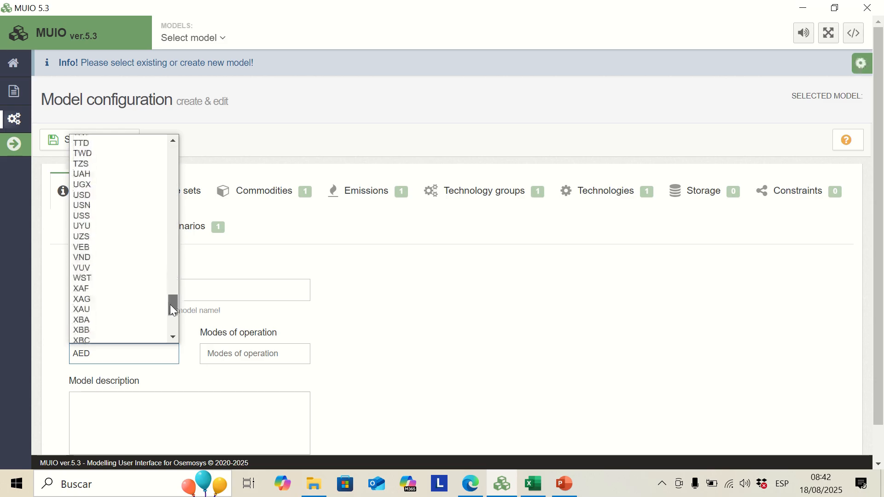
click(101, 197)
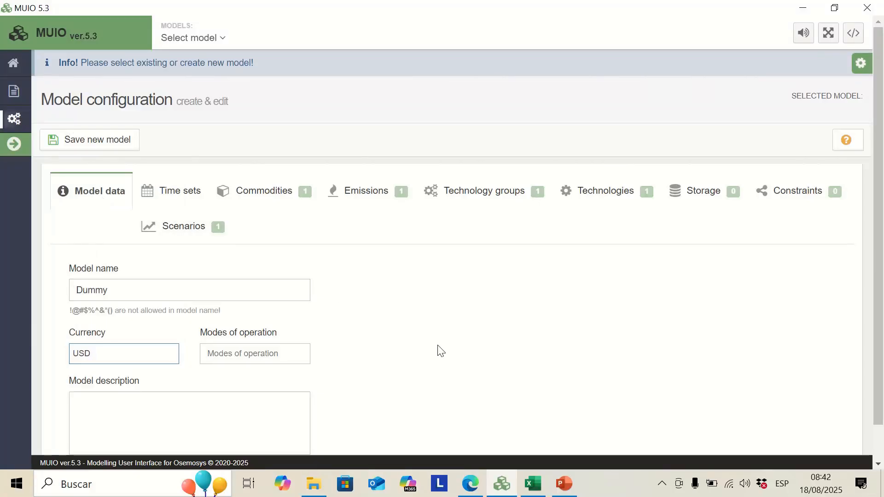
Step: Set the modes of operation to 1, enter the description "Basic model", and save the new model
click(268, 358)
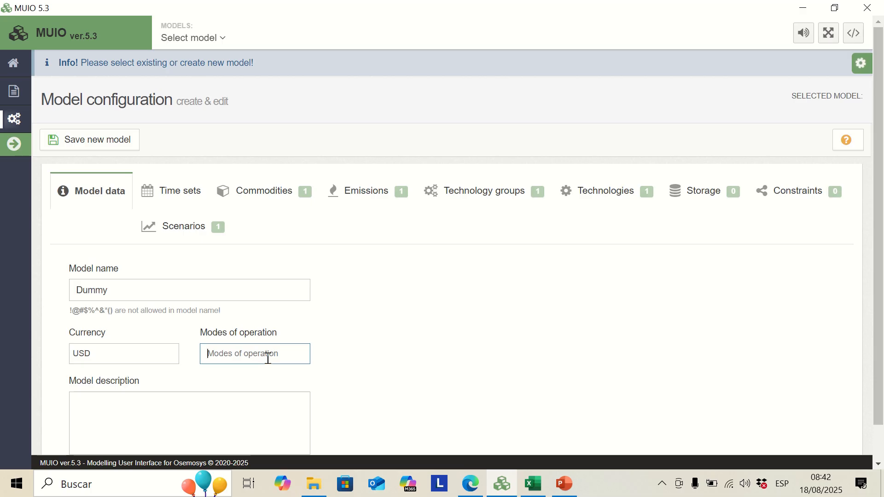
text(1)
click(180, 415)
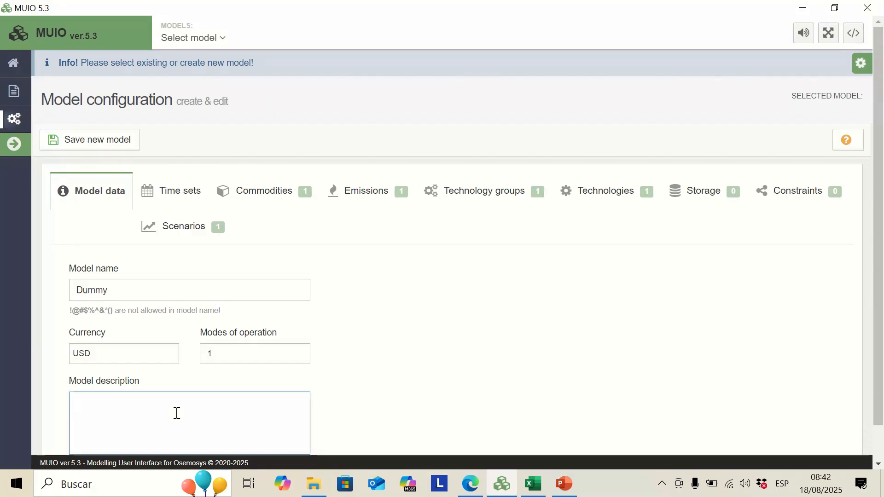
text(Basic model)
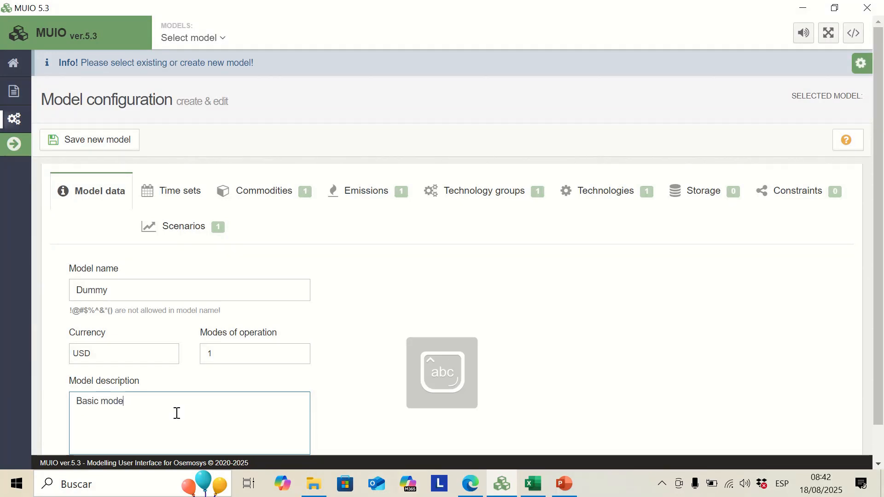
click(521, 336)
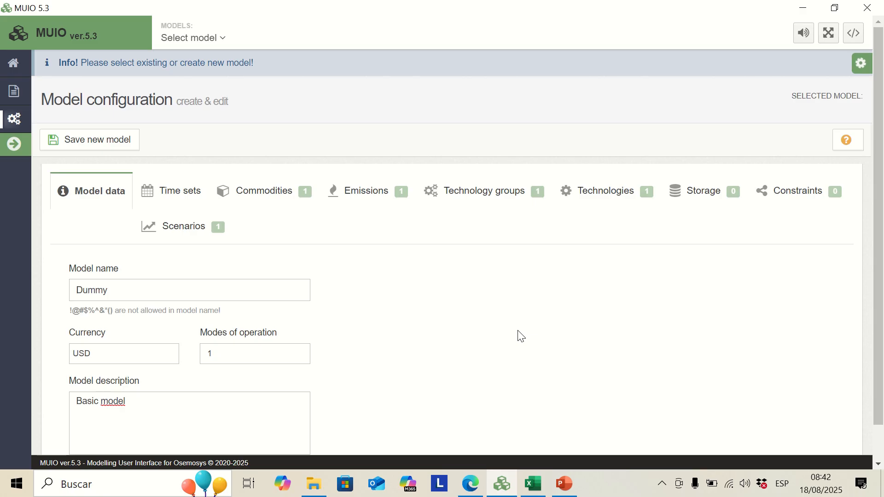
click(84, 146)
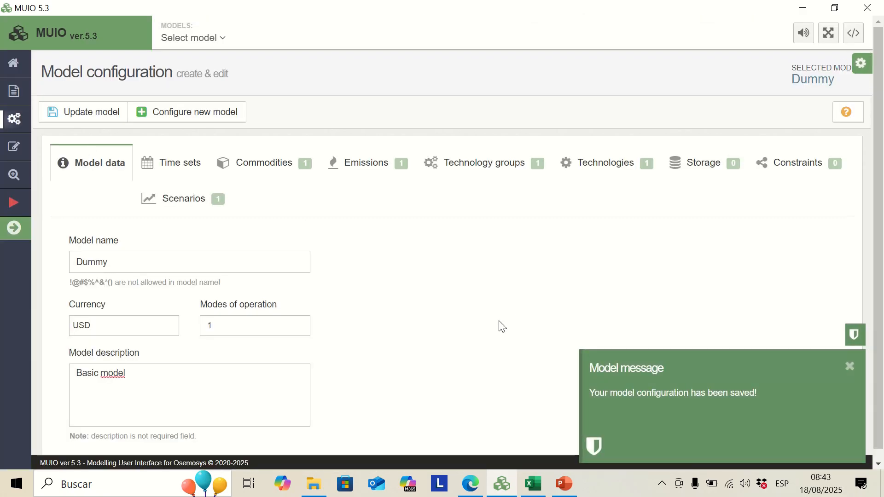
Step: Switch to the Excel data workbook and review the reference energy system diagram and the key modelling assumptions
click(534, 484)
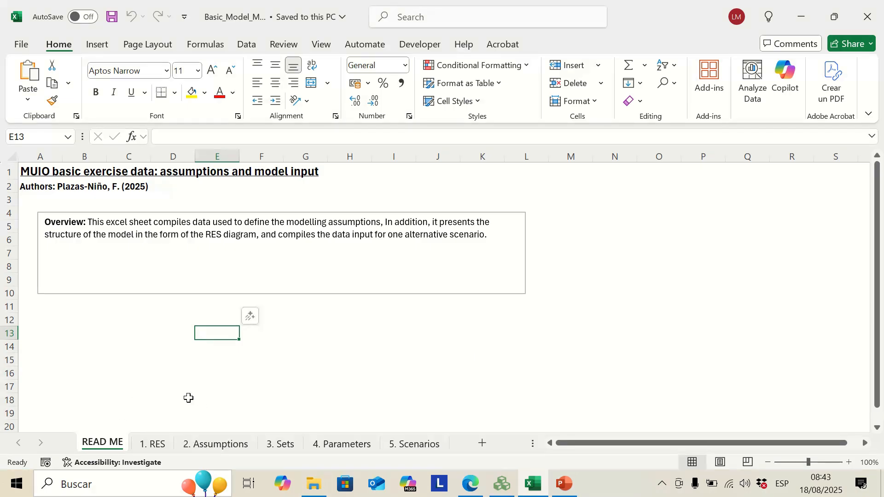
click(152, 445)
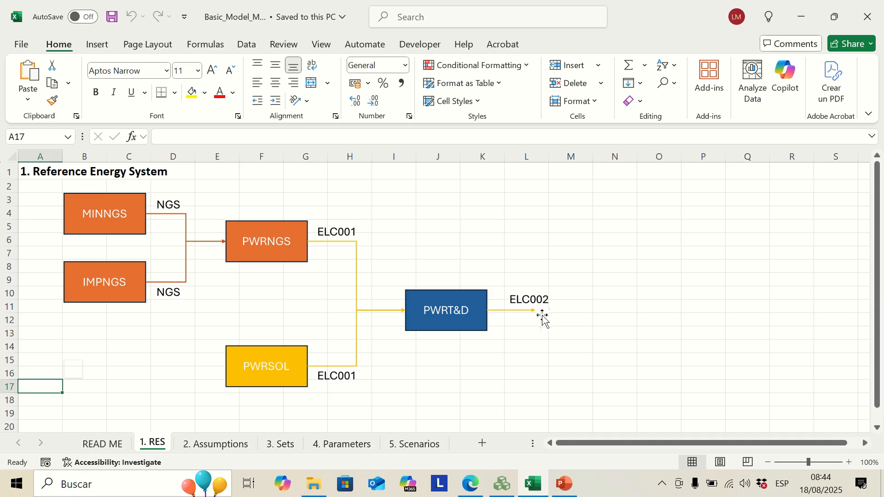
click(231, 444)
click(282, 348)
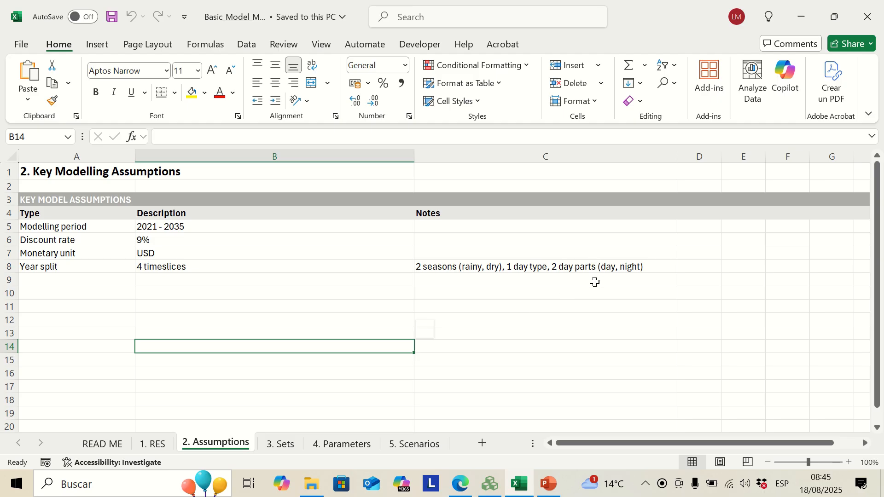
Step: Review the workbook's model sets from region down to technologies, and the parameters and scenarios sheets
click(289, 445)
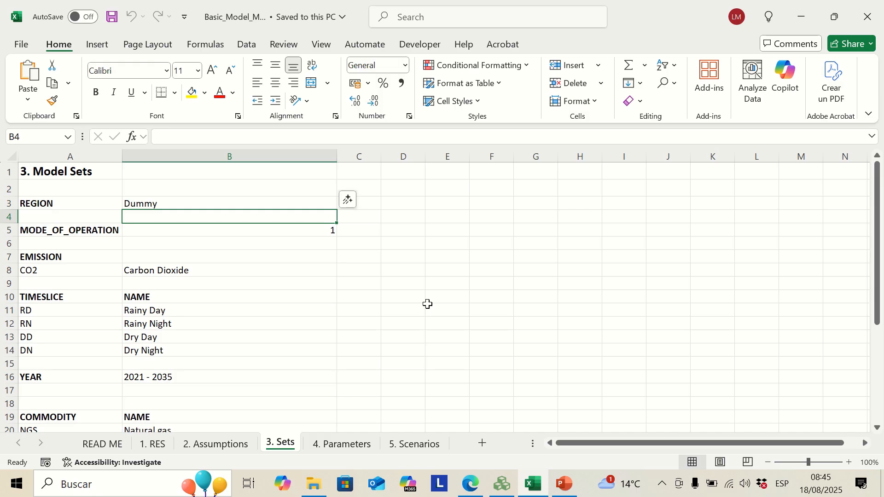
click(327, 229)
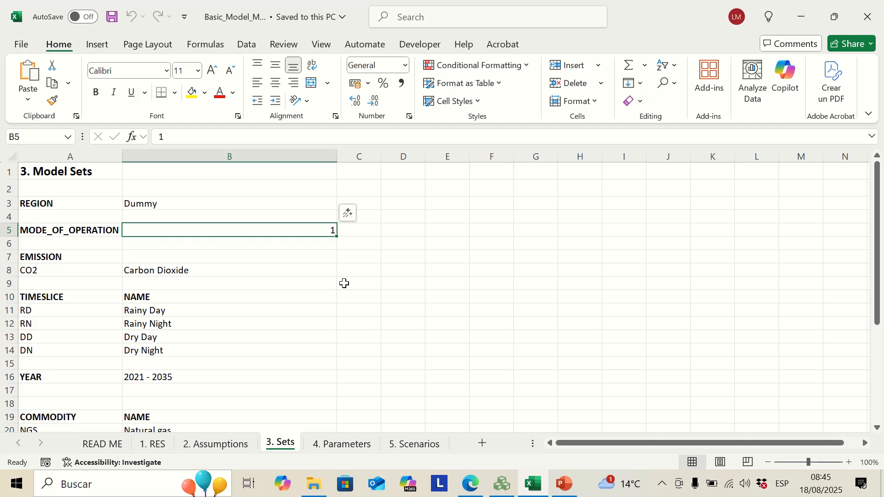
click(162, 271)
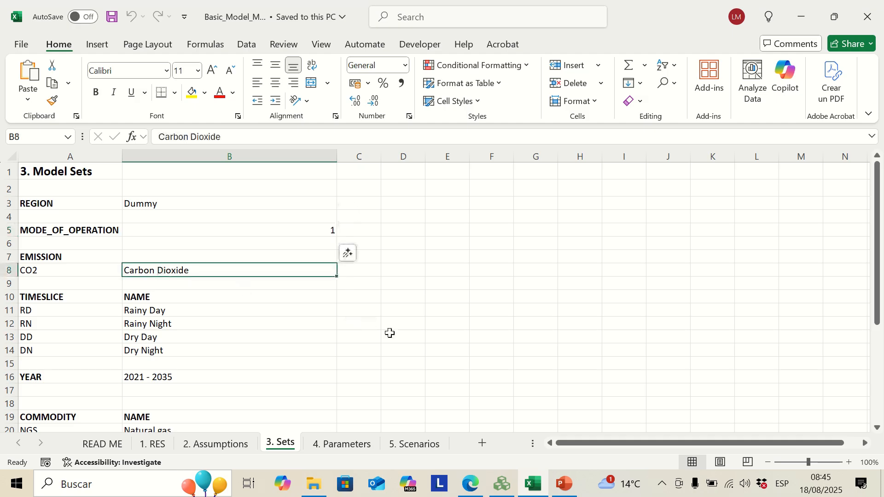
scroll(428, 327, down, 1)
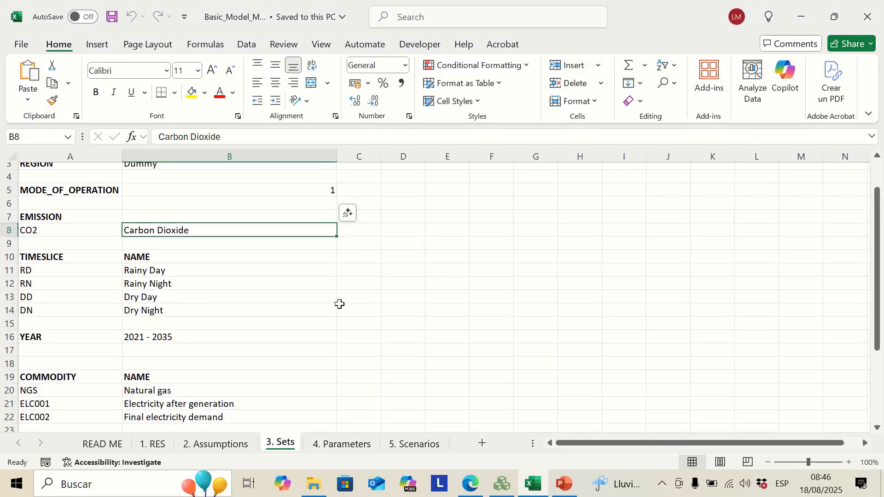
scroll(339, 304, down, 1)
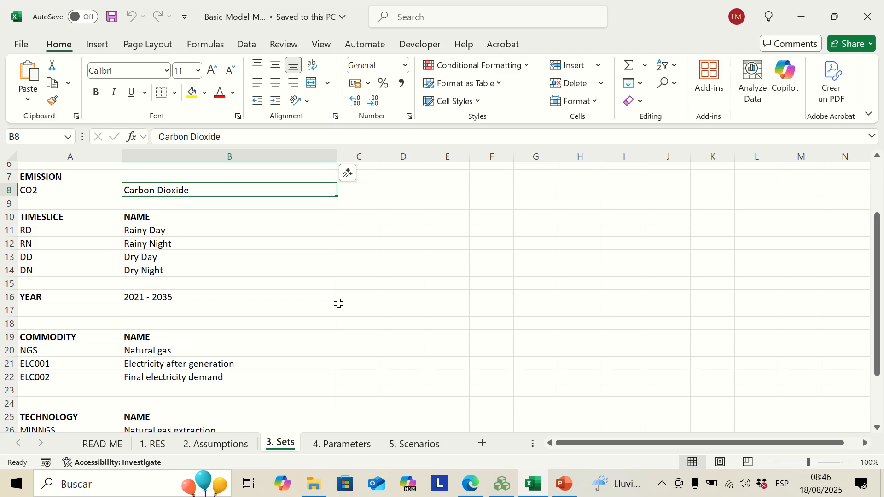
scroll(339, 304, down, 3)
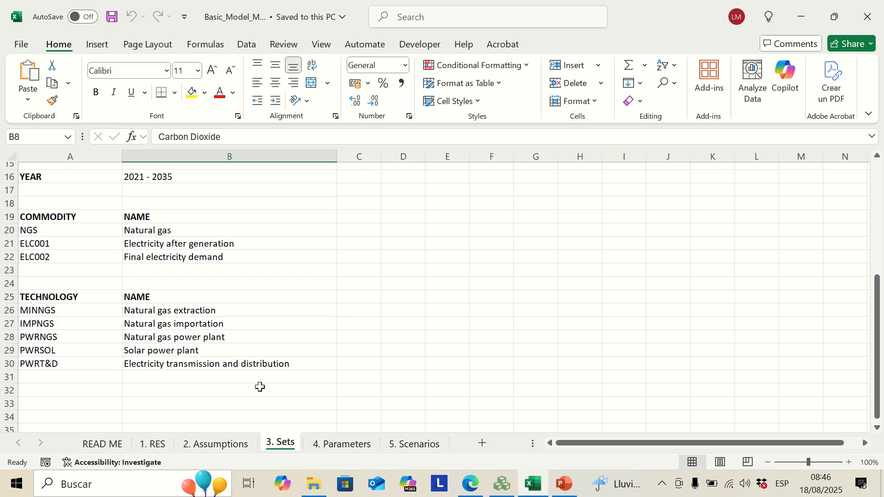
click(341, 444)
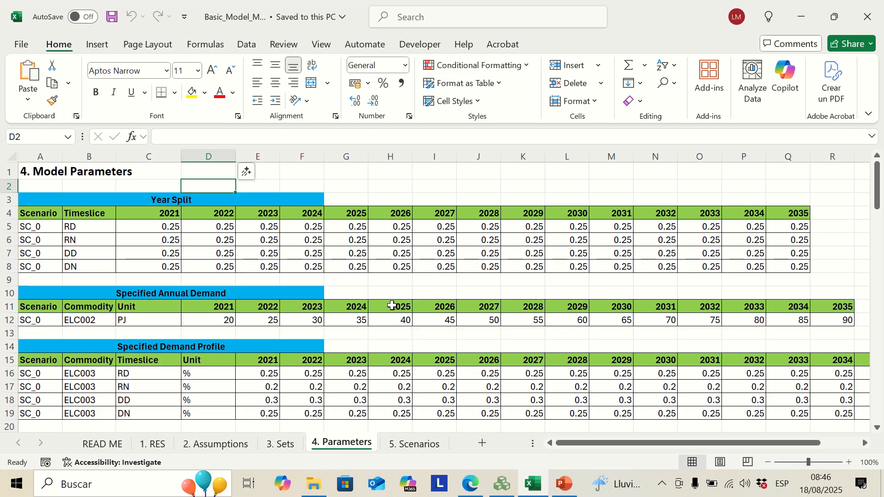
click(415, 444)
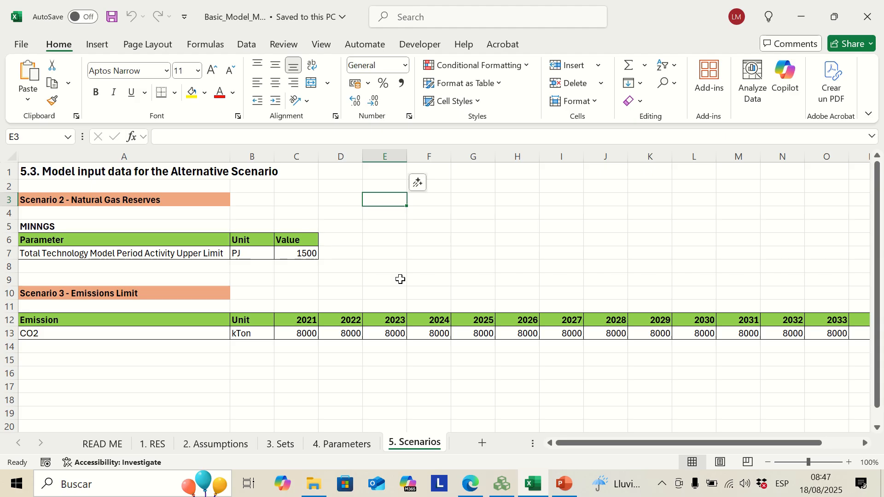
Step: Switch back to MUIO and set the Dummy model's year range to 2021–2035 in its time sets
click(502, 483)
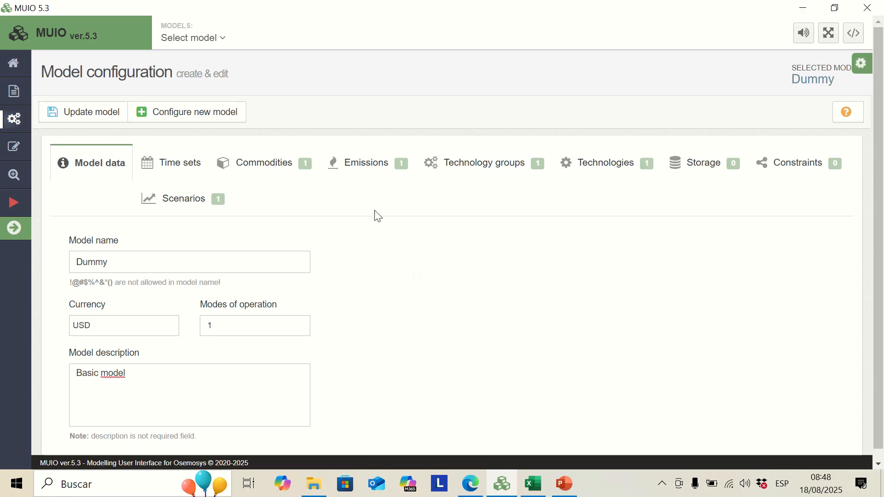
click(168, 169)
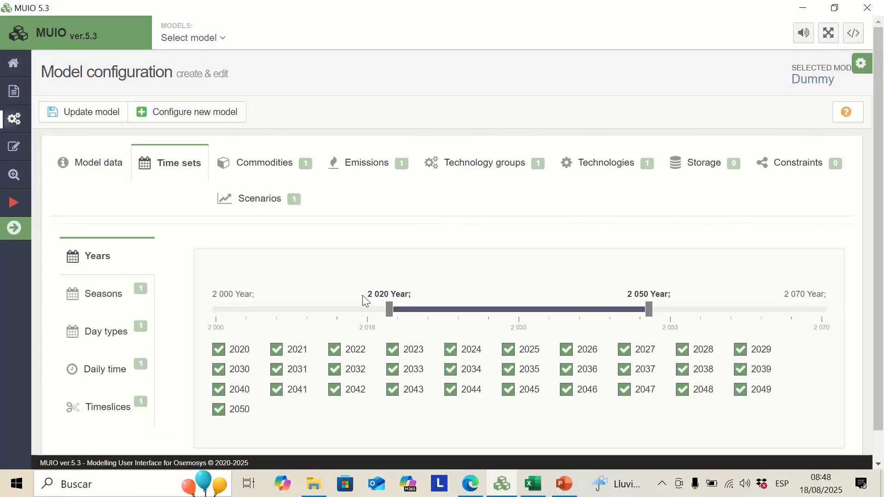
drag(390, 310, 399, 310)
drag(650, 311, 521, 321)
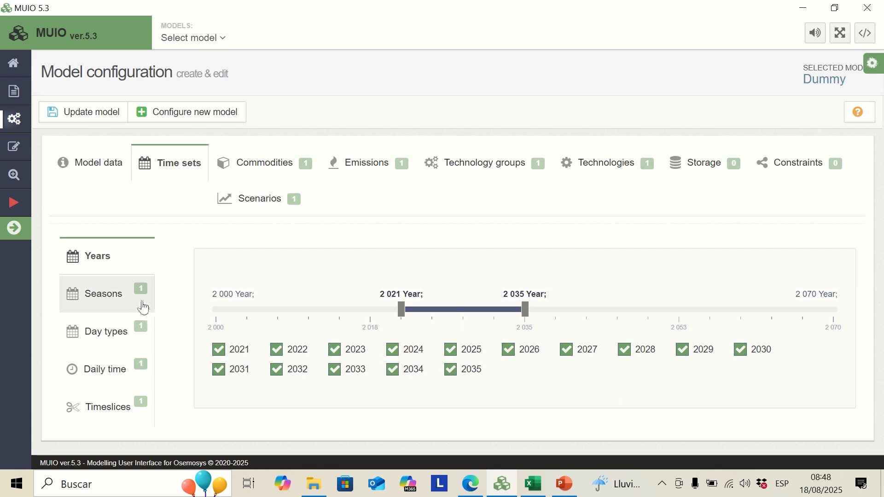
Step: Add a second season and describe season 1 as Rainy and season 2 as Dry
click(130, 293)
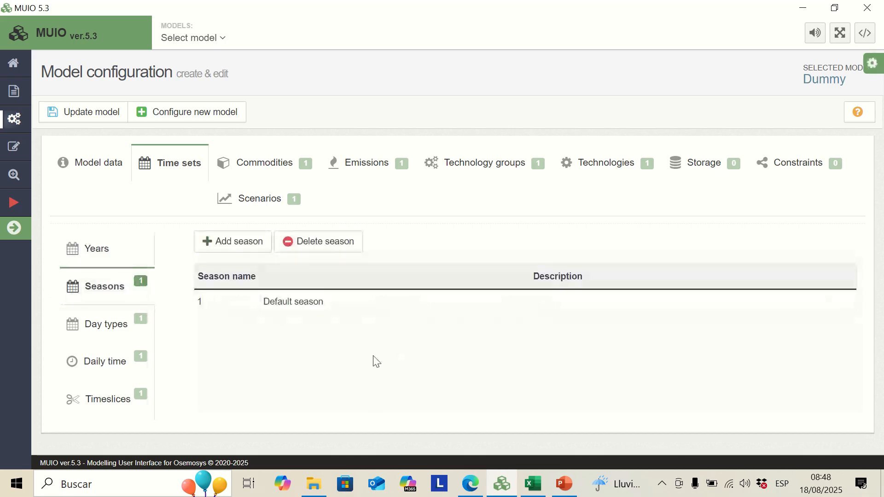
click(235, 250)
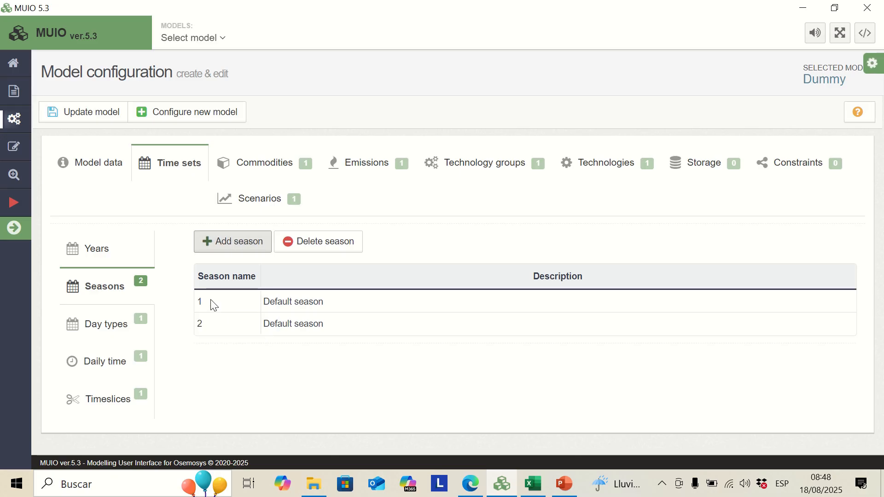
double_click(288, 306)
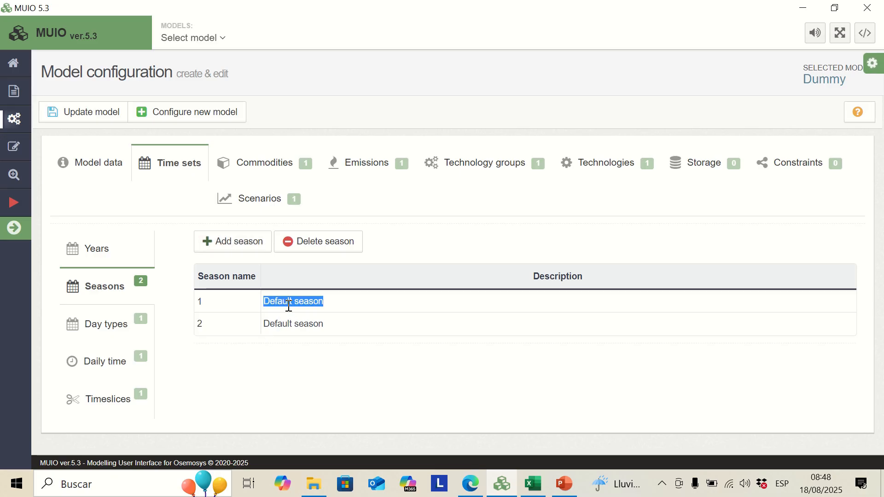
text(Rainy)
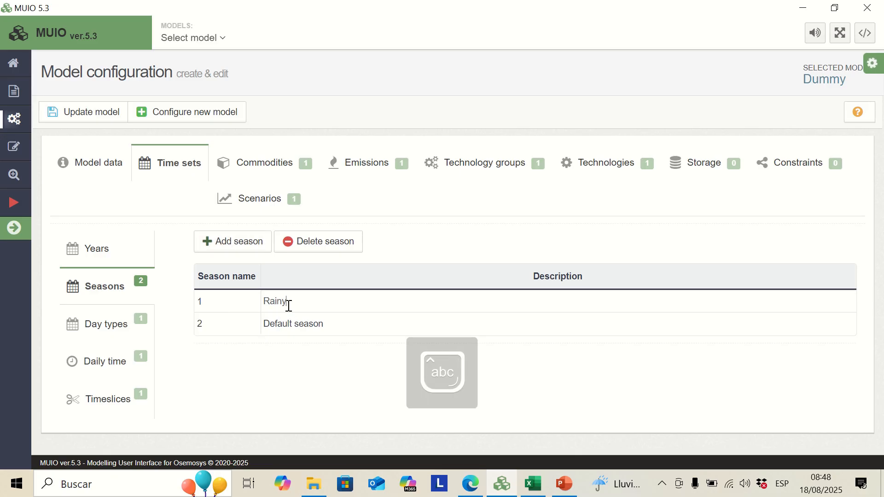
double_click(300, 327)
text(Dry)
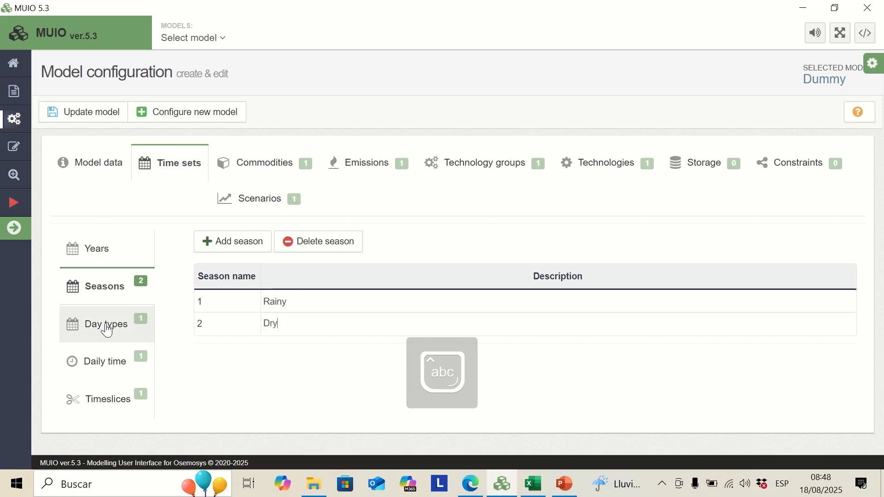
Step: Add a second daily time bracket and describe bracket 1 as Day and bracket 2 as Night
click(104, 328)
click(102, 363)
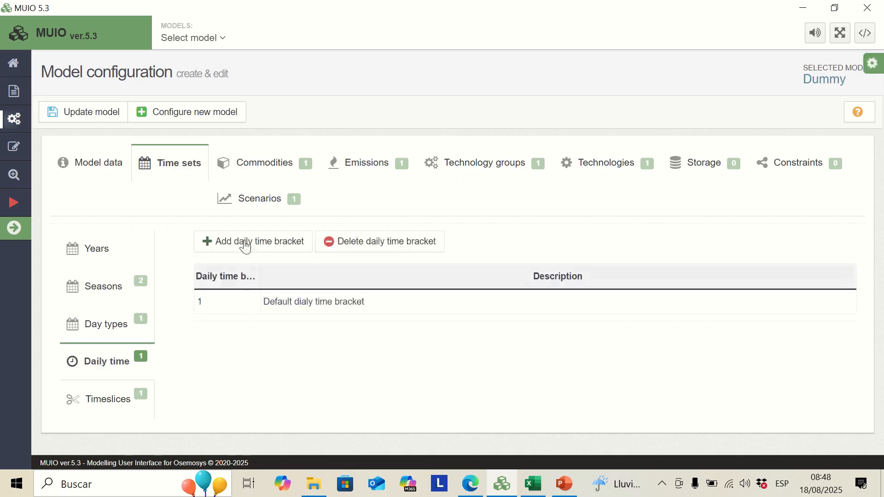
click(252, 249)
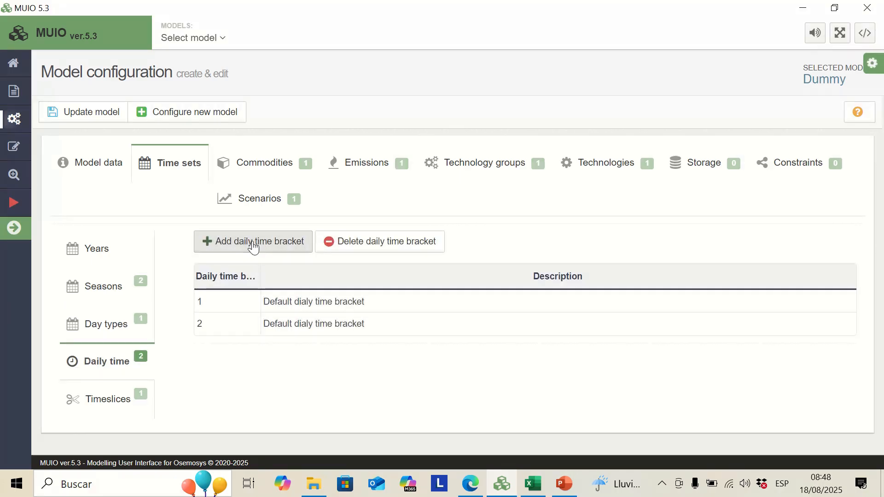
double_click(291, 300)
text(Day)
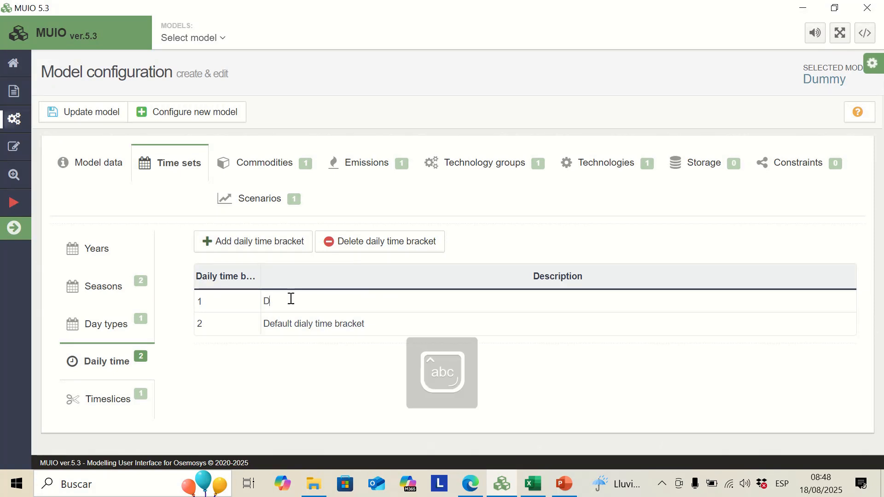
double_click(291, 323)
text(Night)
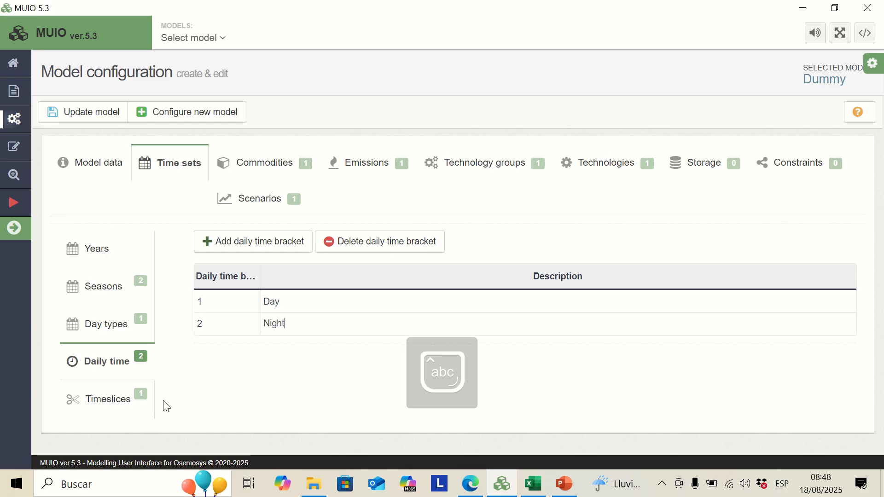
Step: Add three more year splits to the model's timeslices
click(107, 400)
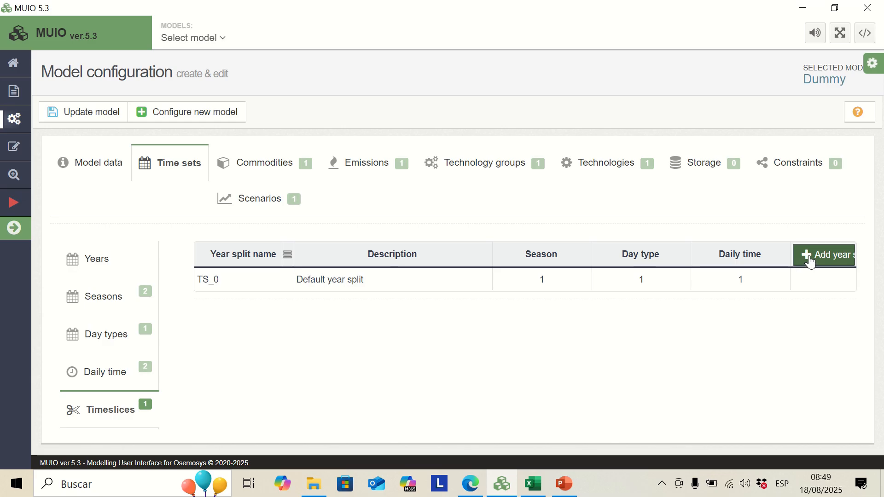
click(811, 261)
click(811, 261)
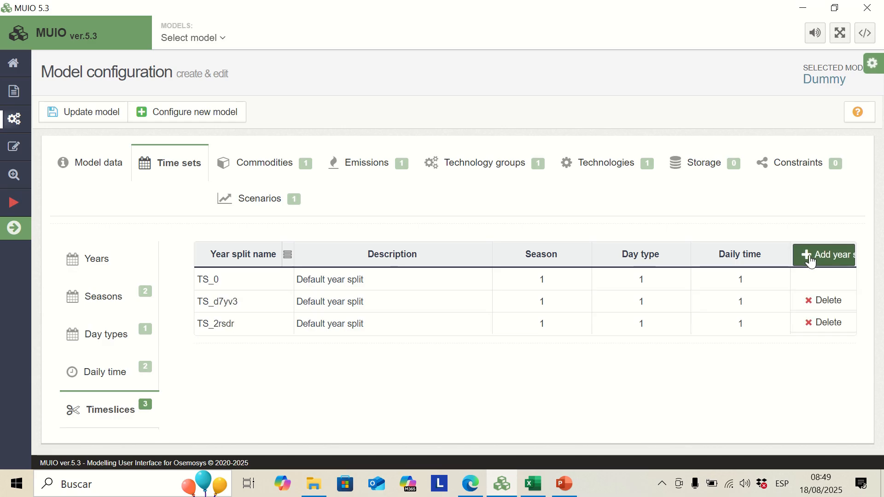
click(811, 261)
Step: Name the four year splits RD, RN, DD and DN, in row order
double_click(216, 280)
key(Caps_Lock)
text(RD)
double_click(227, 306)
text(RN)
double_click(227, 323)
text(DD)
double_click(221, 354)
text(DN)
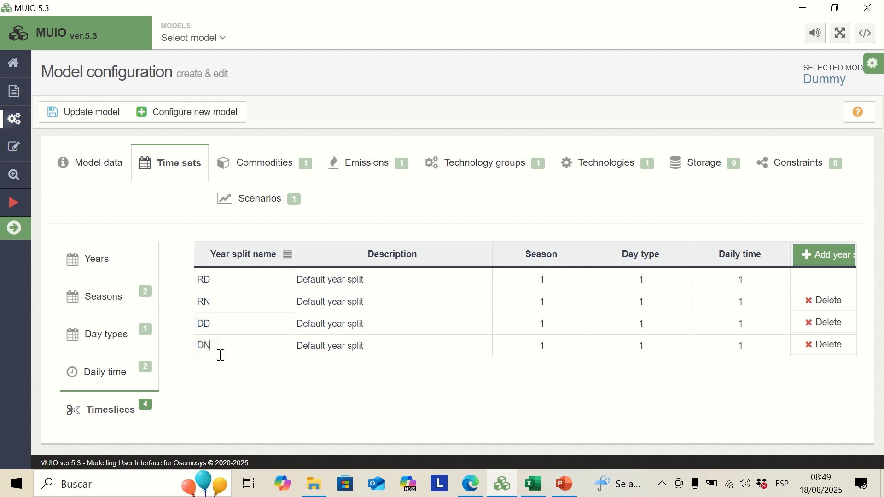
Step: Describe year split RD as Rainy Day and RN as Rainy Night
double_click(347, 279)
key(Caps_Lock)
text(rAlN)
key(BackSpace)
key(BackSpace)
key(BackSpace)
key(BackSpace)
text(R)
key(Caps_Lock)
text(ainy Day)
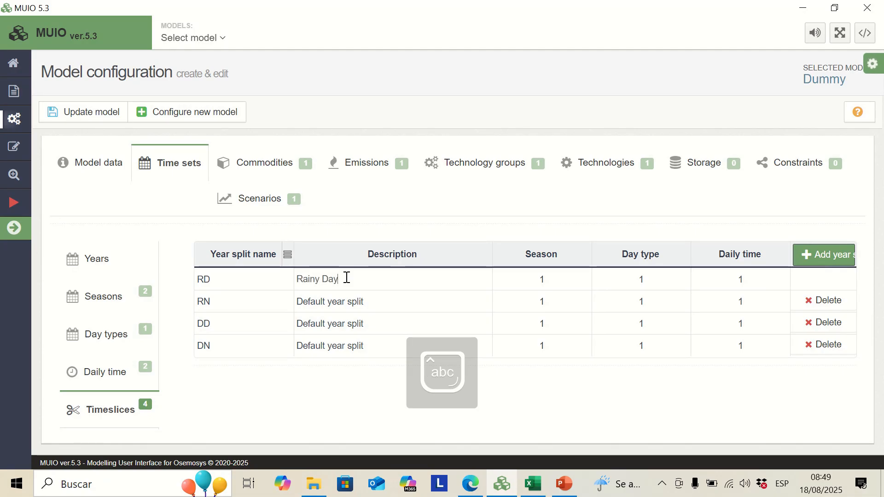
click(328, 300)
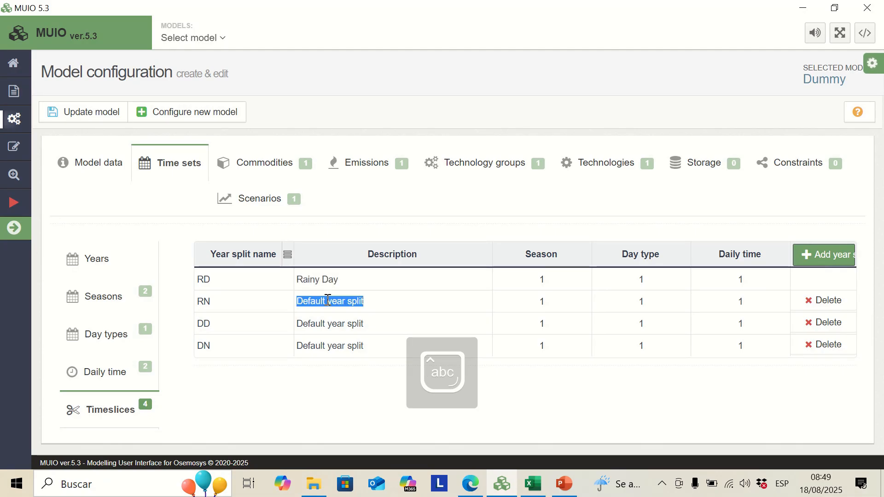
key(Caps_Lock)
text(R)
key(Caps_Lock)
text(ainy Night)
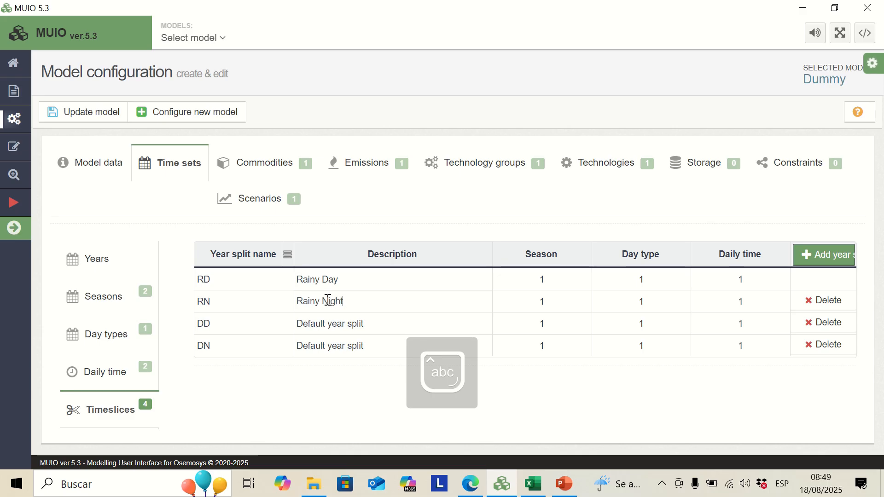
Step: Describe year split DD as Dry Day and DN as Dry Night
click(335, 322)
key(Caps_Lock)
text(D)
key(Caps_Lock)
text(ay )
text(D)
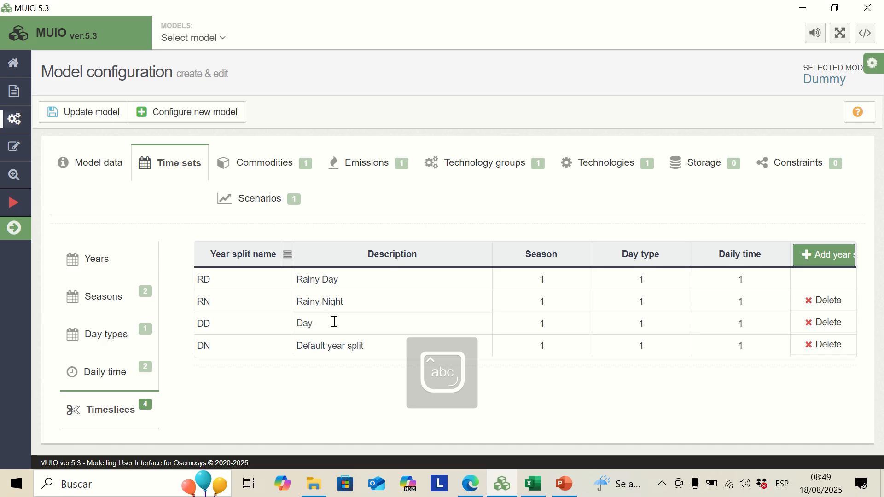
text(Day)
click(338, 345)
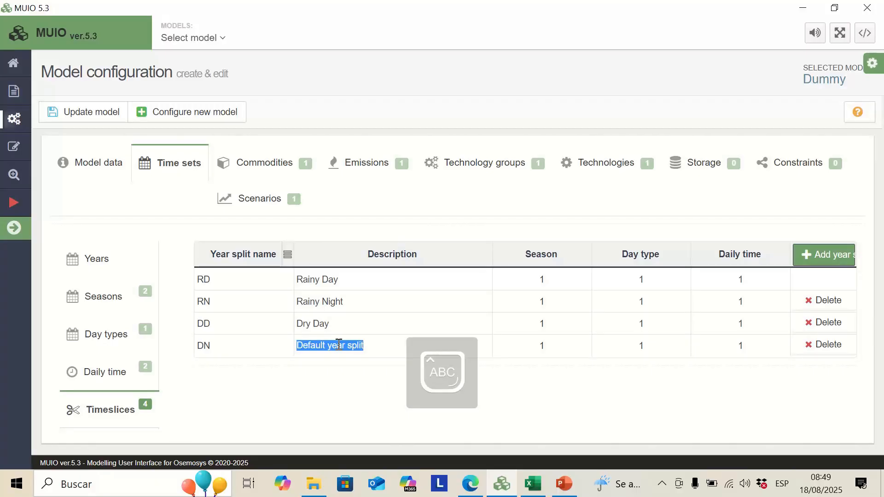
text(Dry Night)
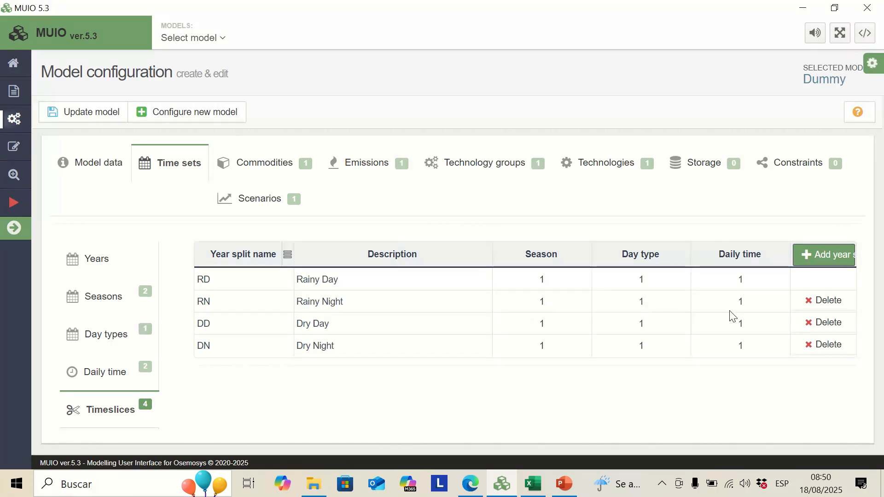
Step: Assign the Rainy Night year split to daily time 2 and the Dry Day year split to season 2
click(762, 307)
click(763, 307)
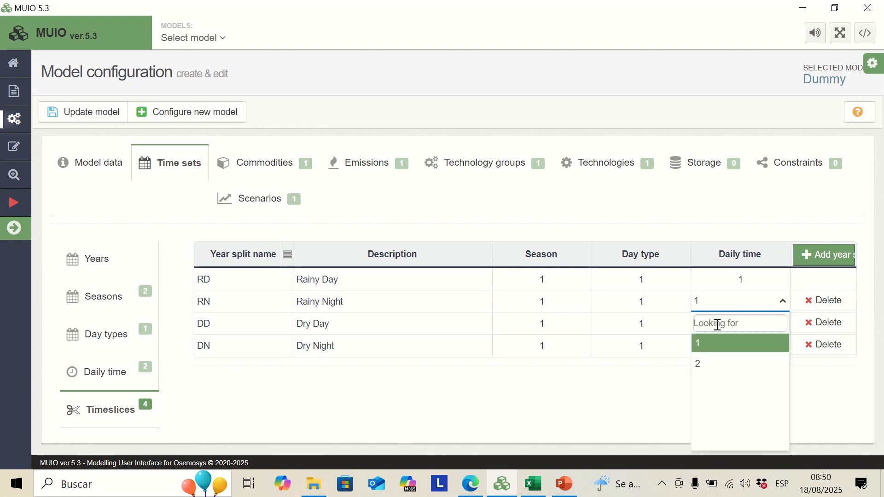
click(706, 365)
click(564, 328)
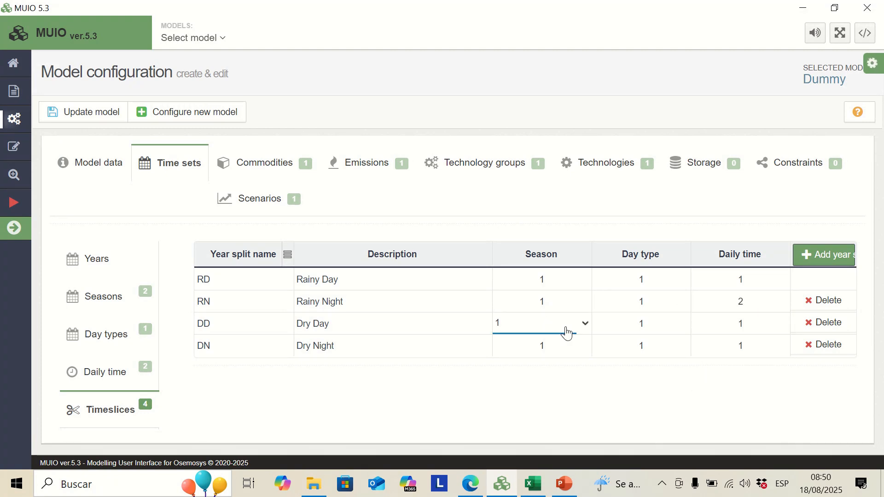
click(578, 330)
click(515, 228)
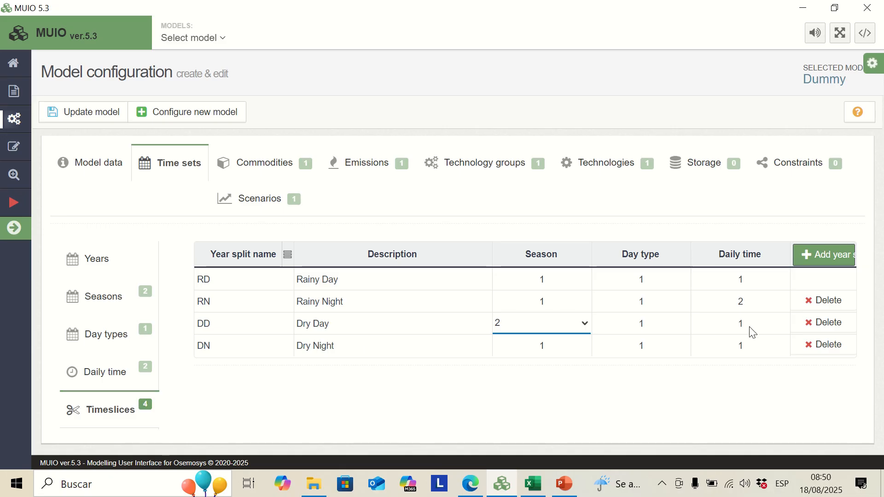
Step: Assign the Dry Night year split to season 2 and daily time 2
click(553, 351)
click(554, 347)
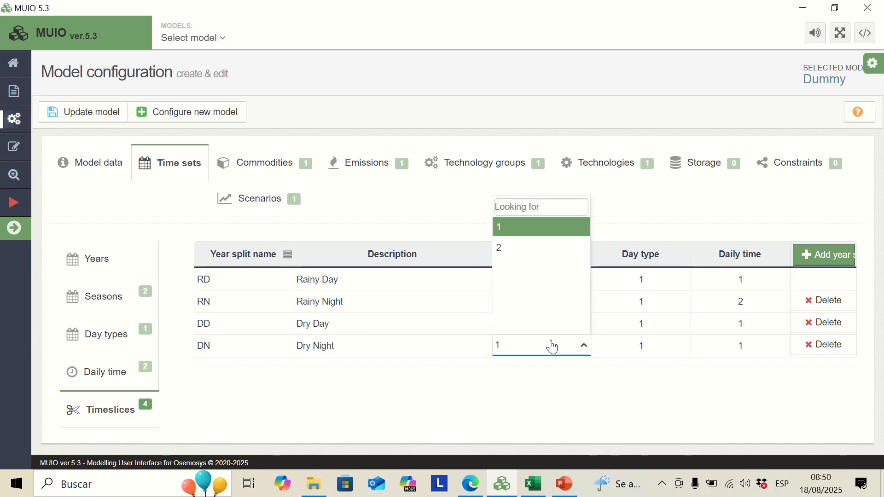
click(508, 249)
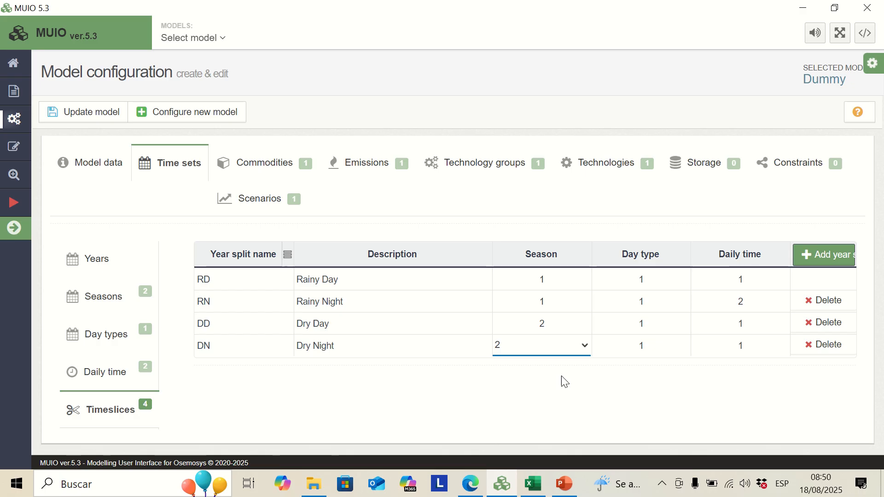
click(738, 359)
click(741, 357)
click(703, 252)
click(655, 402)
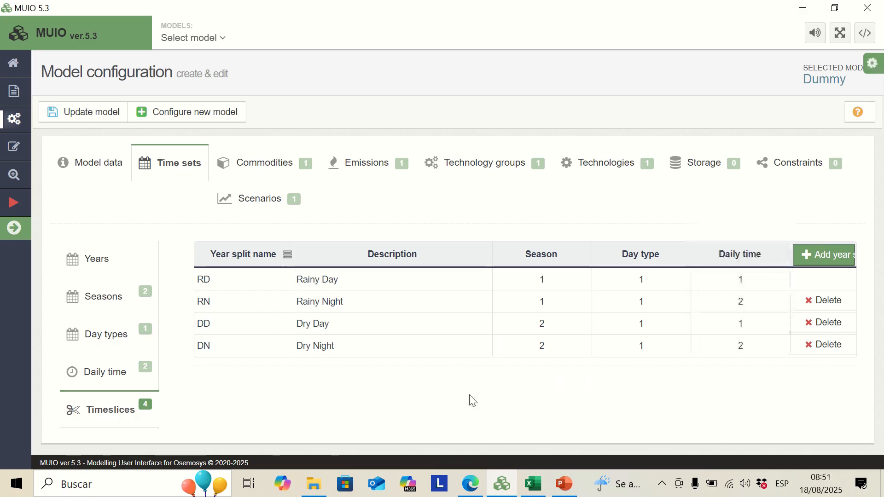
Step: Open the Dummy model's commodities, and check the commodity codes and names in the Excel workbook's sets sheet
click(100, 126)
click(251, 169)
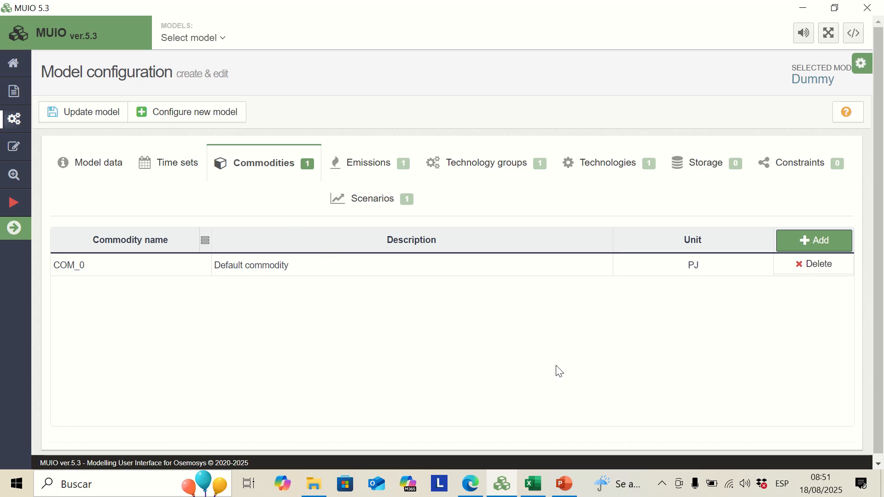
click(533, 483)
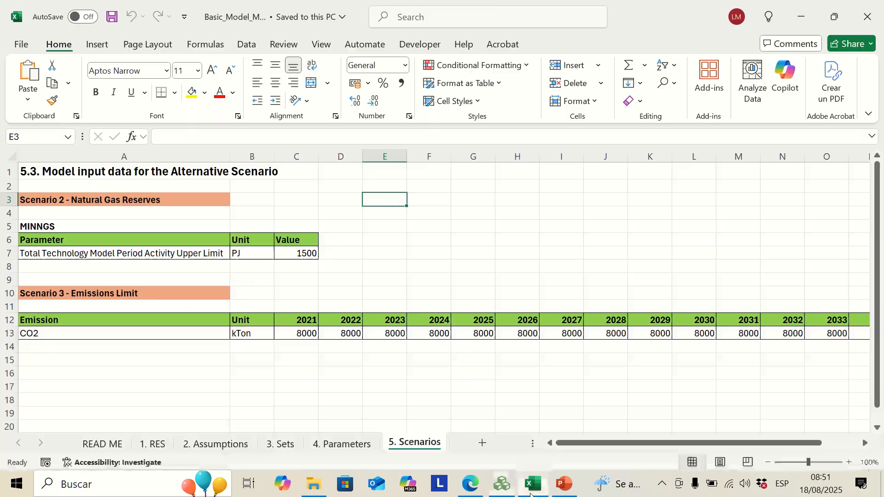
click(279, 443)
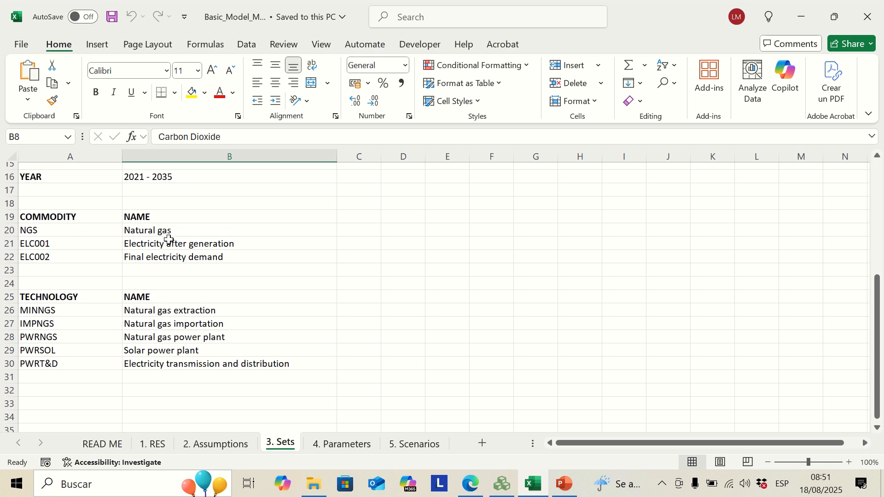
Step: Switch back to MUIO, add two commodities, and name the first one NGS with the description Natural gas
click(502, 483)
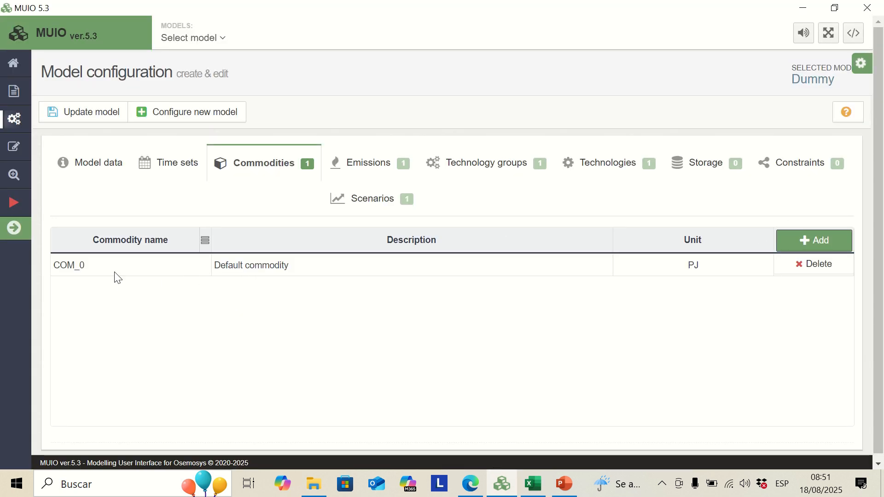
click(801, 241)
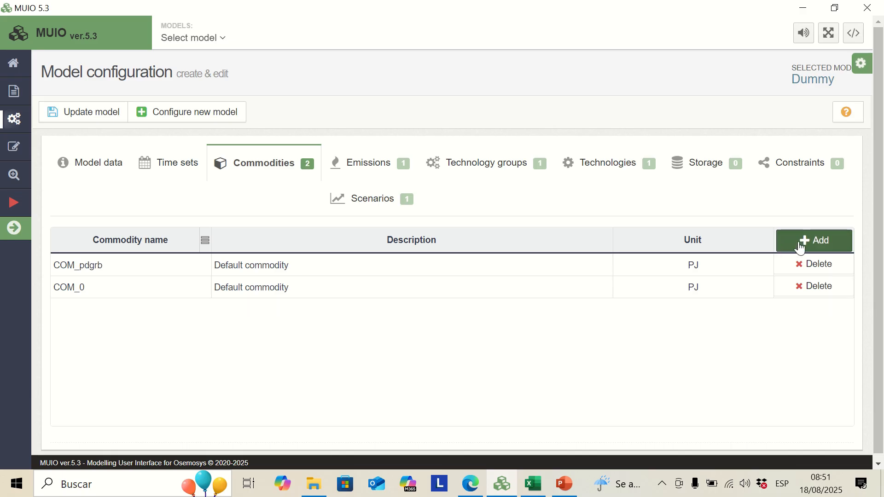
click(801, 241)
double_click(103, 268)
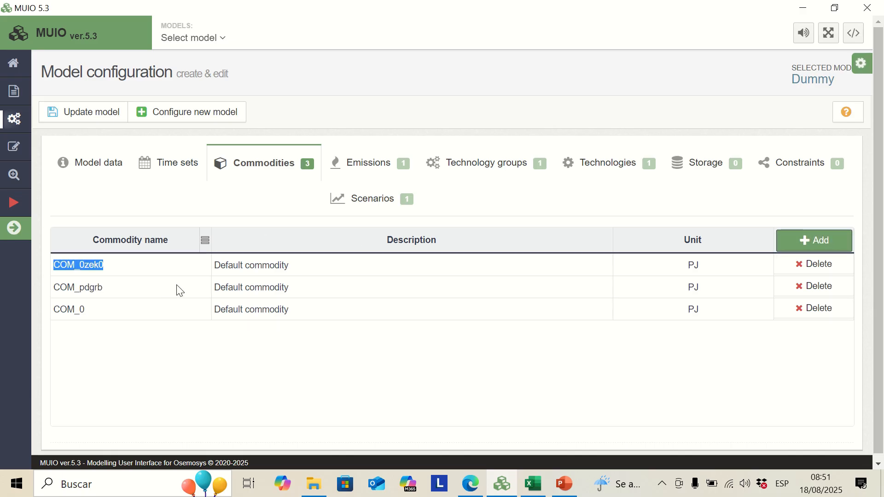
key(Caps_Lock)
text(NGS)
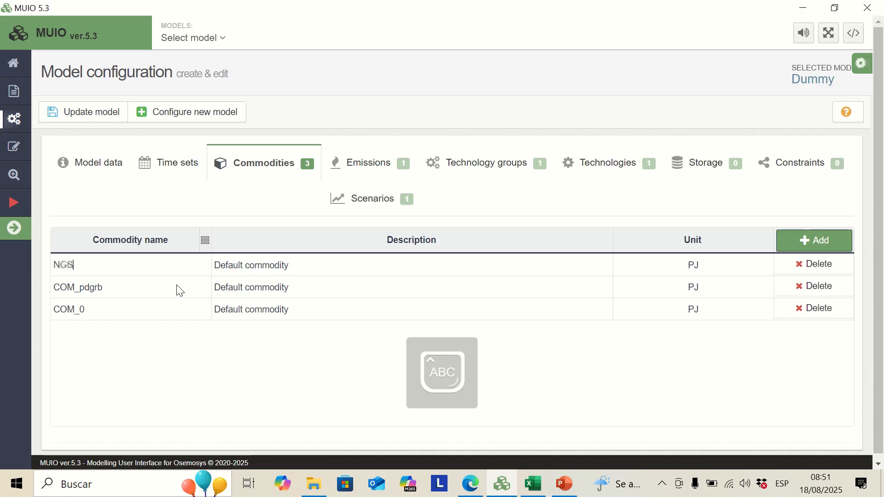
double_click(257, 262)
text(N)
key(Caps_Lock)
text(aturl ag)
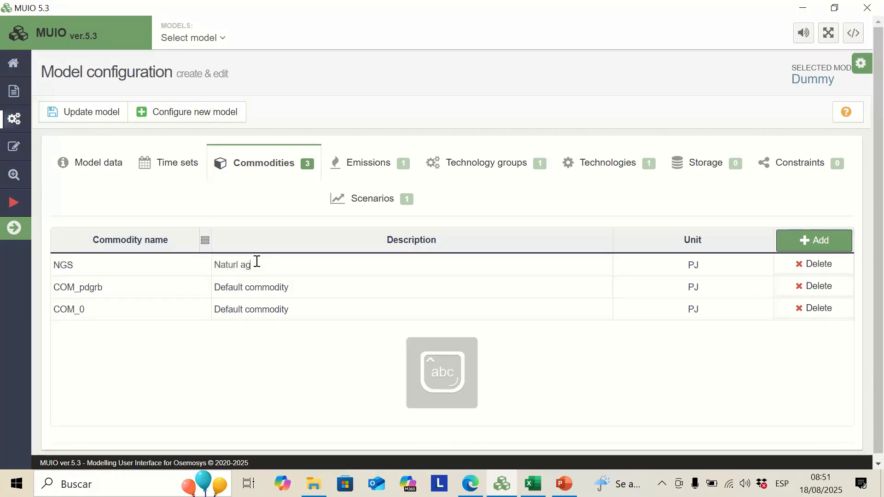
text(al gas)
Step: Name the second commodity ELC001 and describe it as Electricity after generation
double_click(94, 286)
text(ELC001)
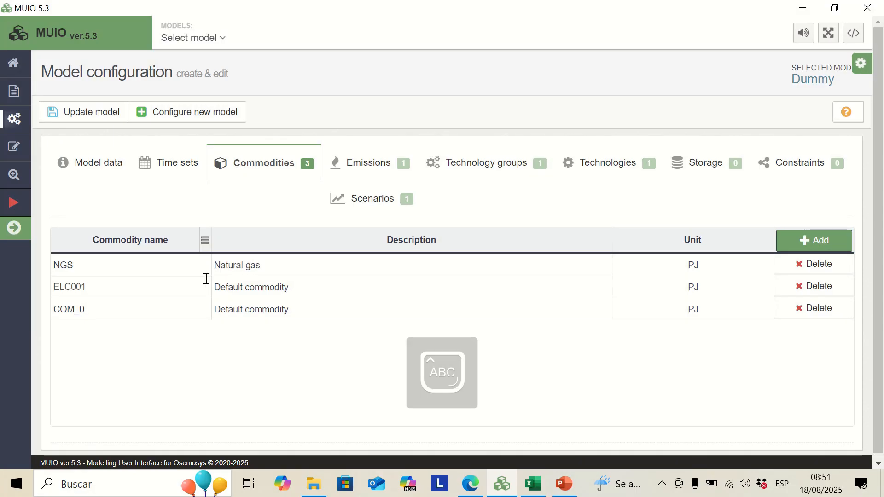
double_click(247, 285)
text(Ele)
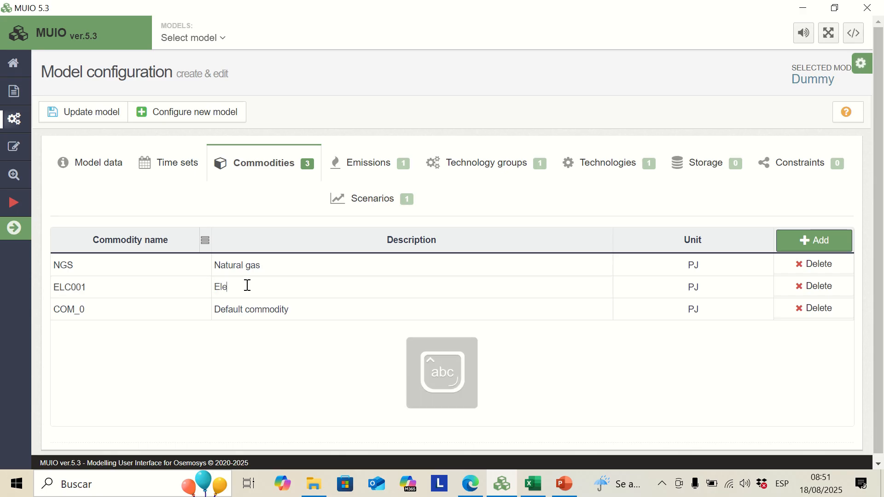
text(ctricity after generation)
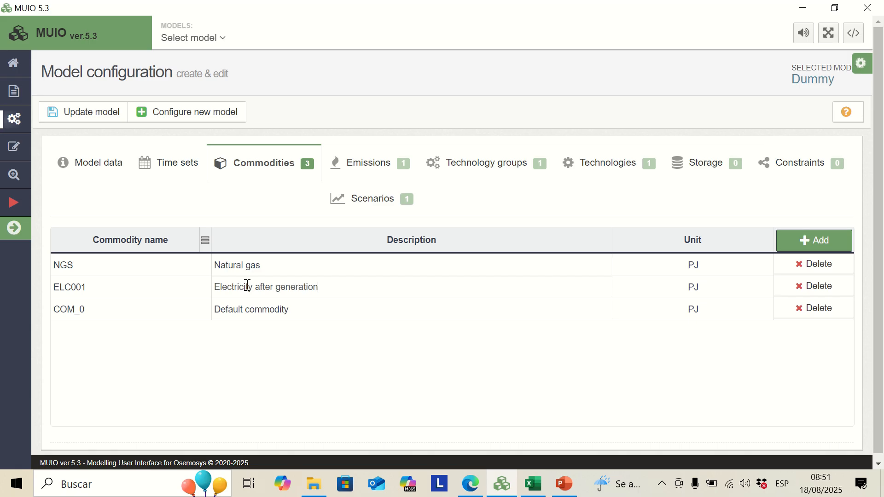
Step: Rename the default commodity in the third row as ELC002
double_click(89, 308)
text(Lectricity)
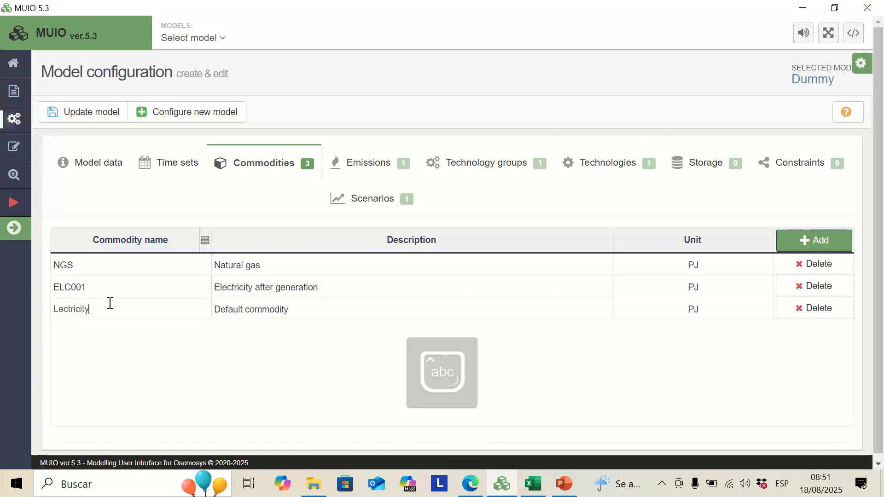
key(BackSpace)
key(BackSpace)
key(BackSpace)
key(BackSpace)
key(BackSpace)
key(Caps_Lock)
text(ELC002)
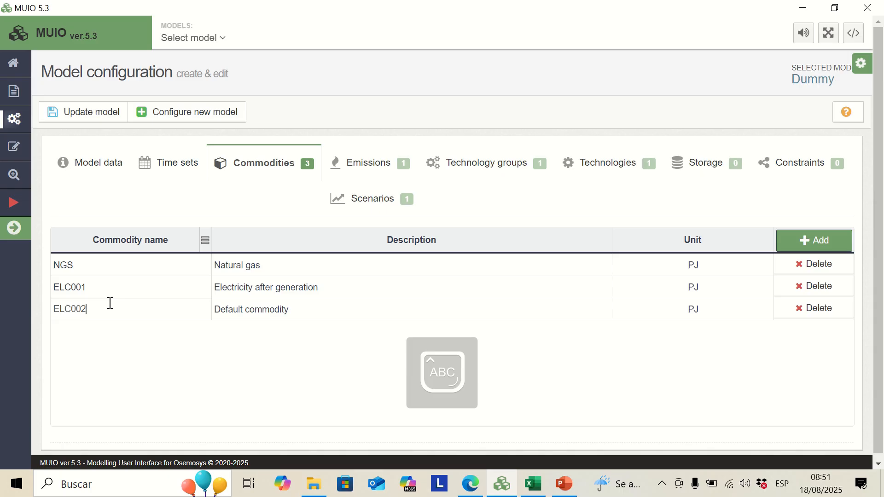
Step: Describe commodity ELC002 as Electricity after TD and save the updated model configuration
click(241, 311)
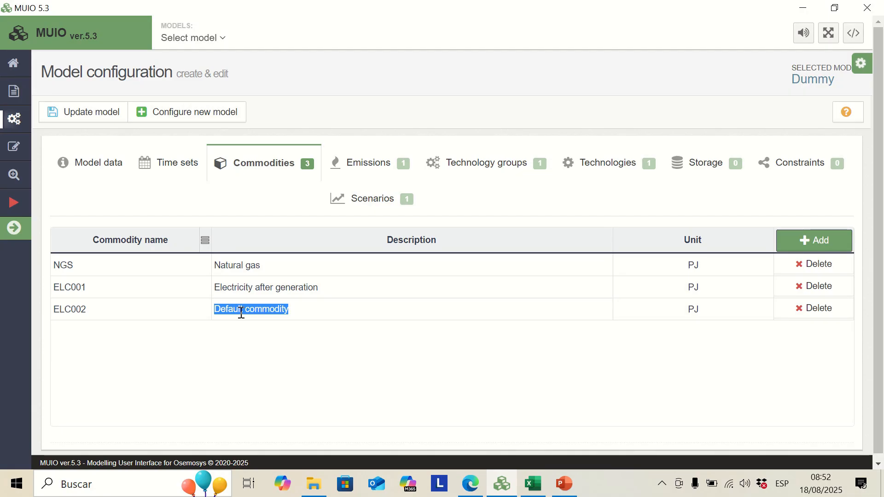
text(E)
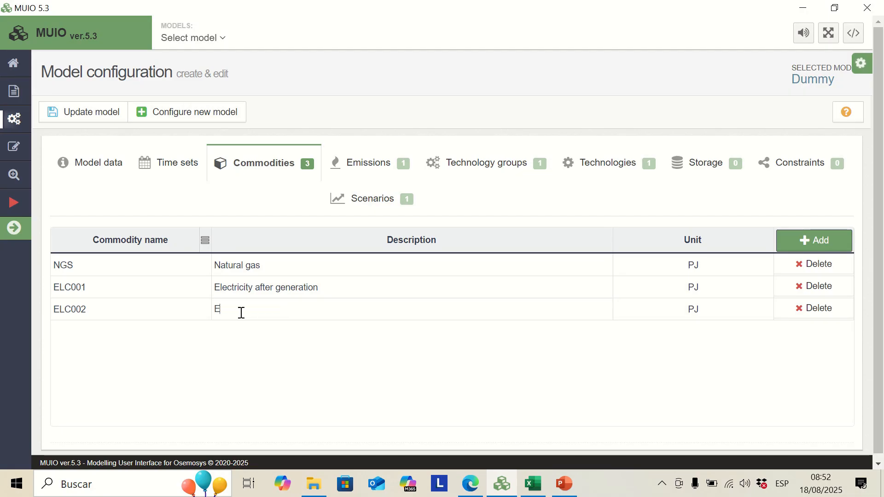
text(lectricity )
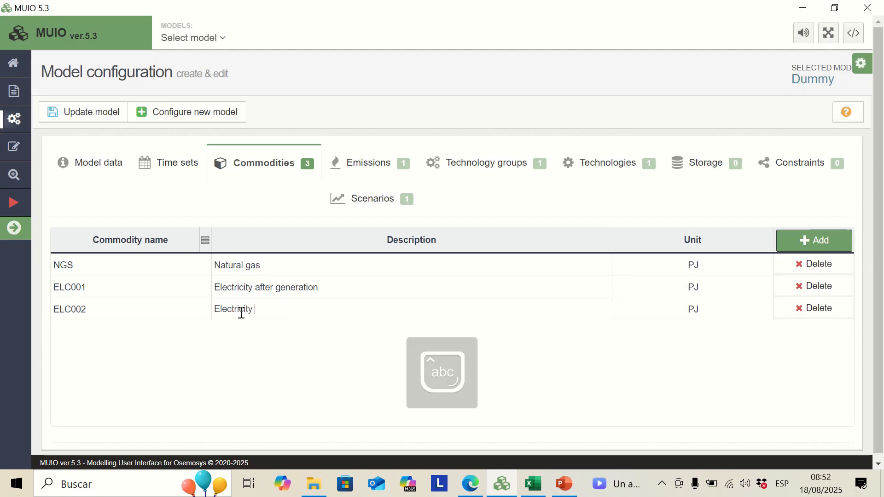
text(after )
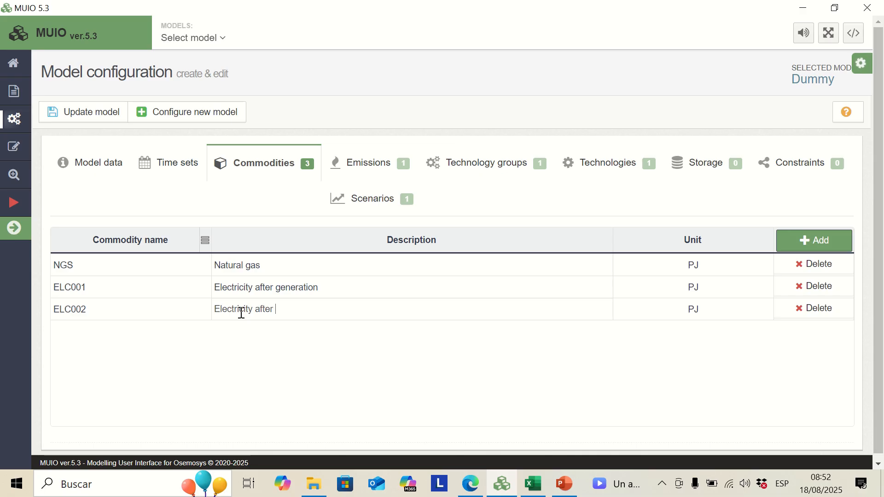
text(T)
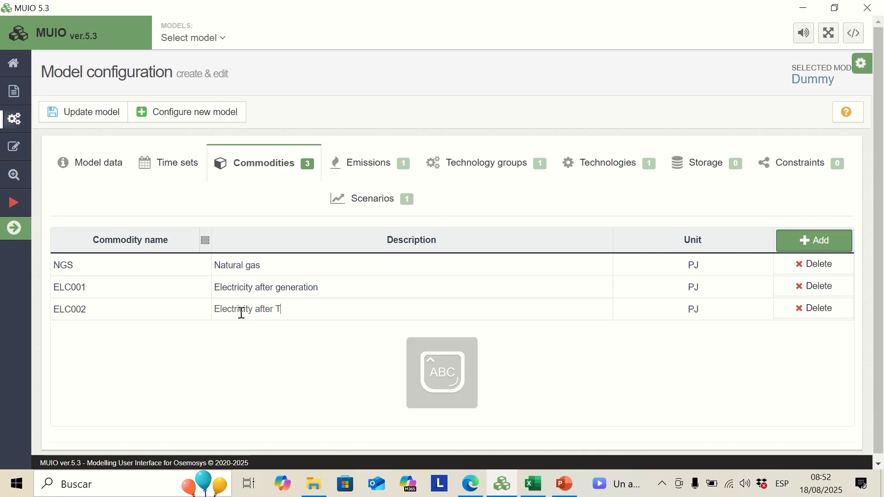
text(D)
key(Caps_Lock)
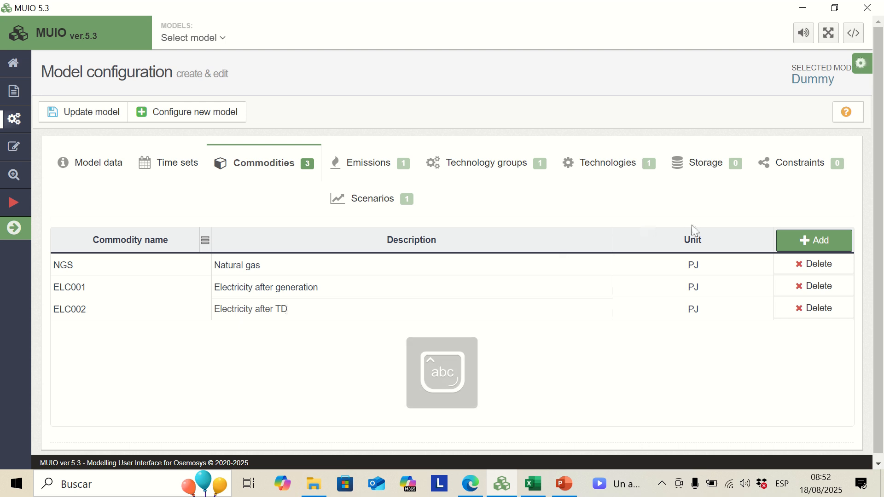
click(77, 119)
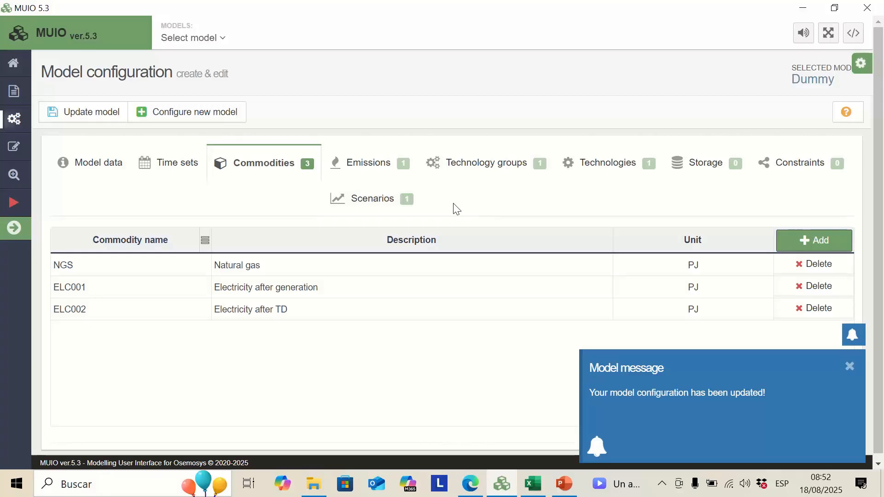
Step: Open the model's emissions, name the default emission CO2 and describe it as Carbon dioxide
click(376, 176)
double_click(78, 264)
key(Caps_Lock)
text(CO2)
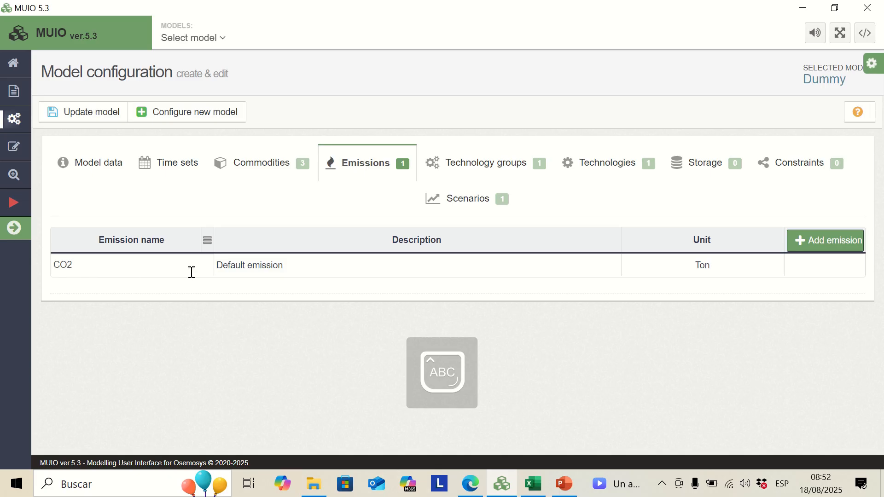
double_click(236, 270)
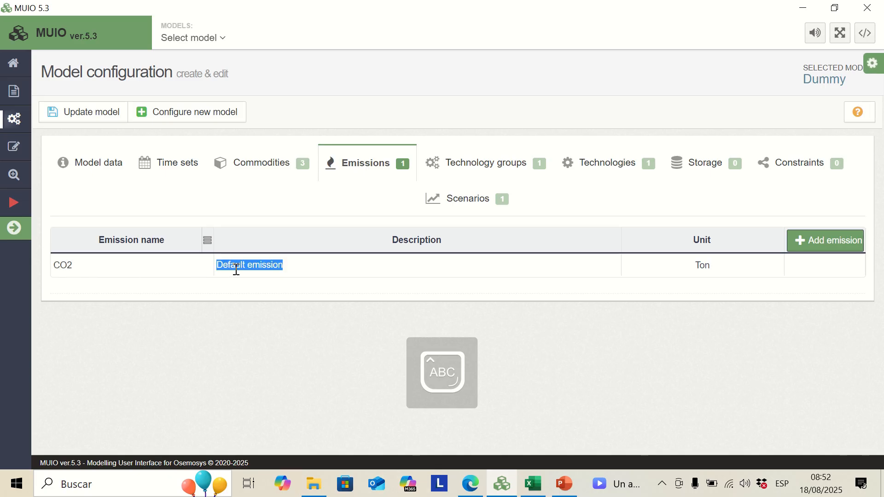
text(C)
key(Caps_Lock)
text(arb)
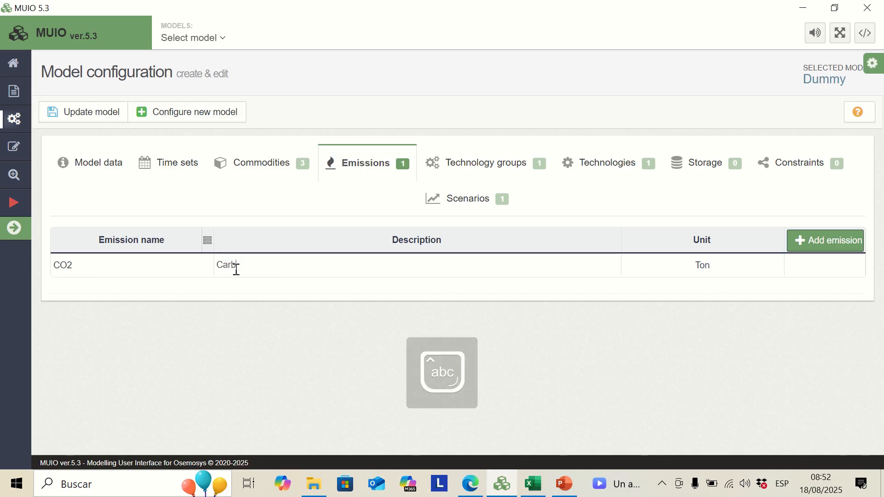
text(on dioxide)
click(598, 290)
Step: Set the CO2 emission's unit to kTon and save the updated model configuration
double_click(694, 274)
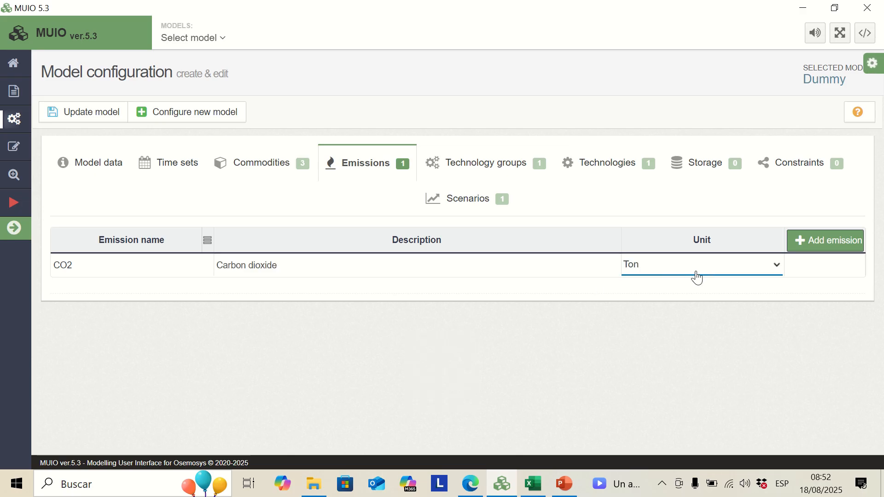
click(695, 273)
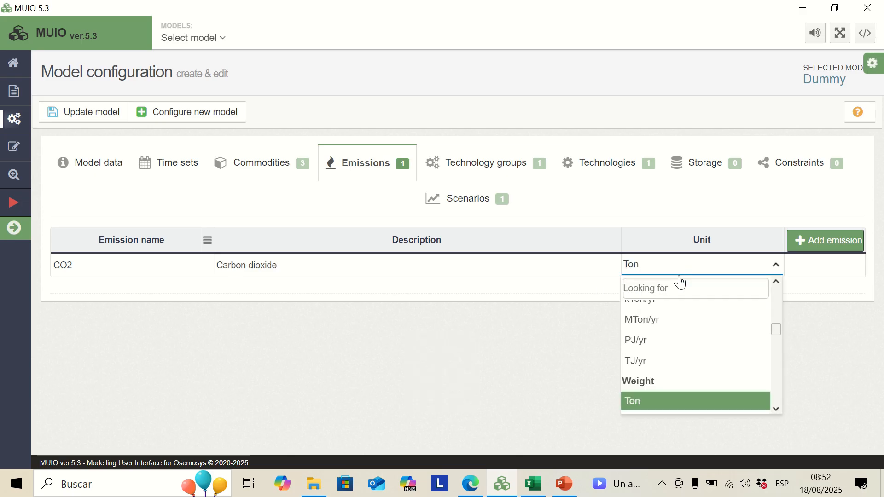
scroll(778, 410, down, 2)
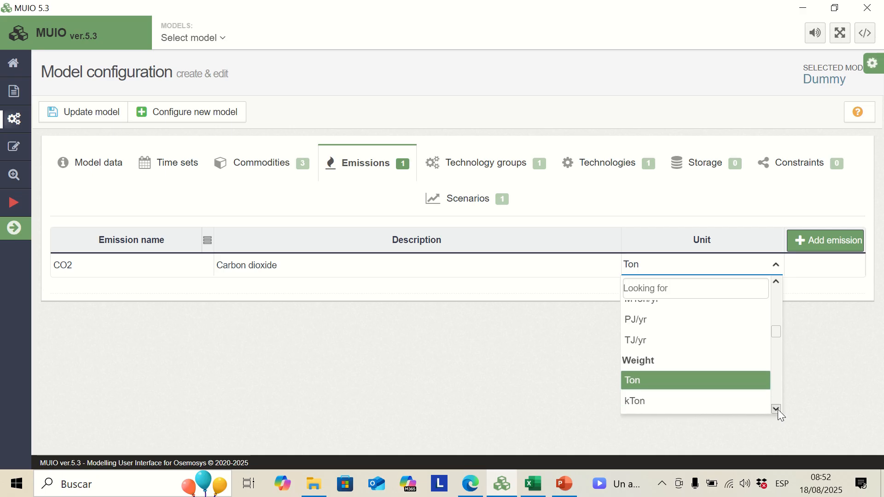
click(658, 374)
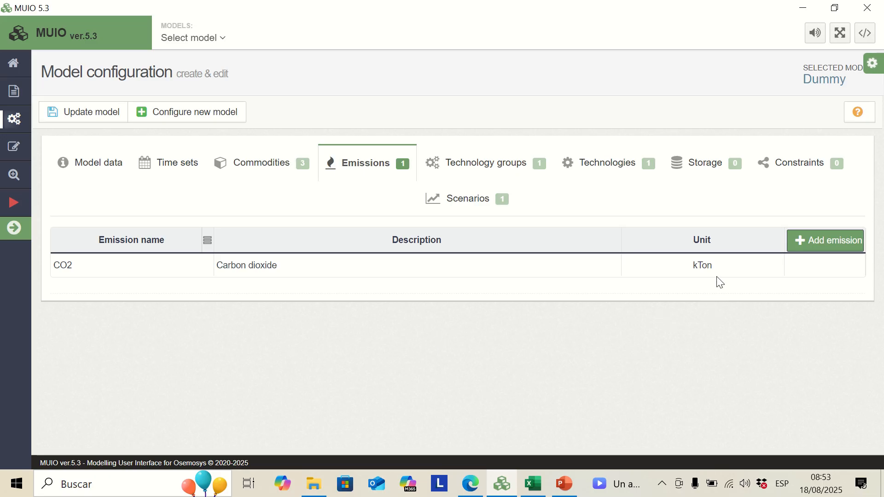
click(80, 123)
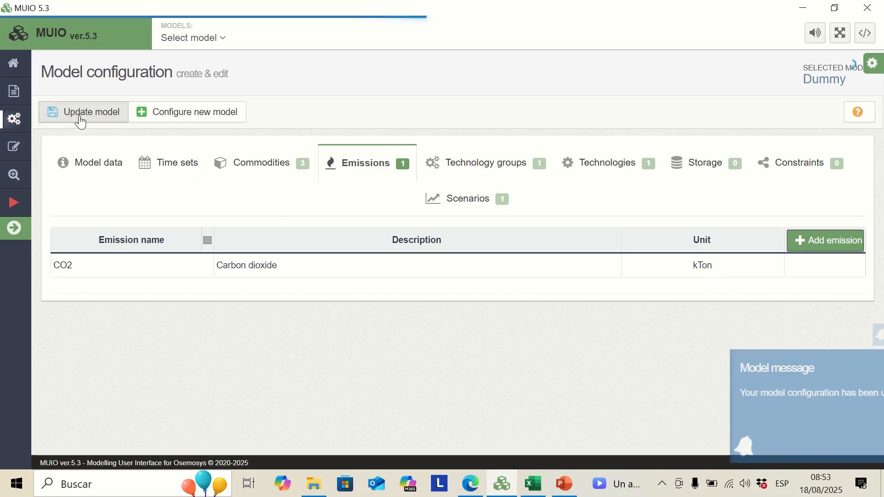
Step: Review the technology groups and the default technology's group options, and check the technologies in the Excel workbook
click(497, 157)
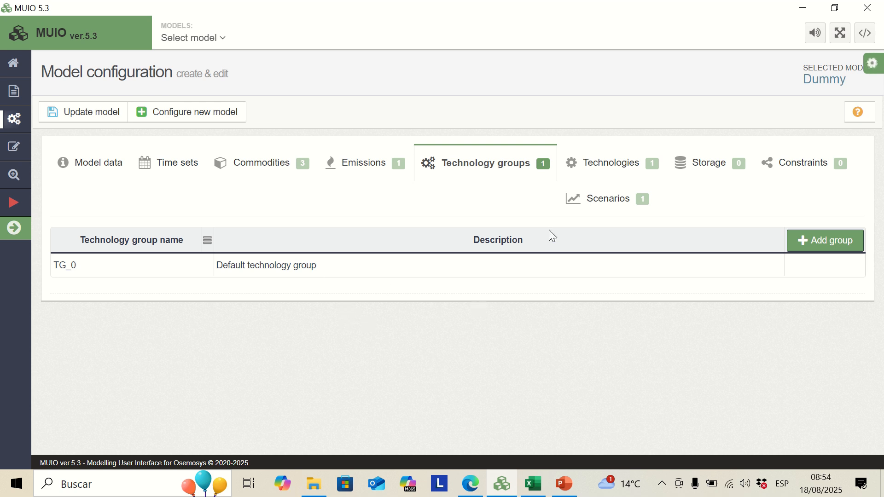
click(600, 171)
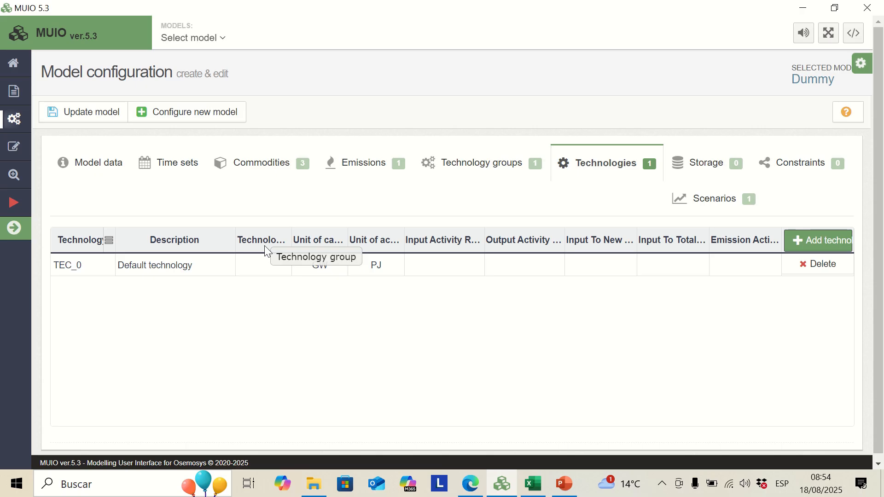
click(270, 265)
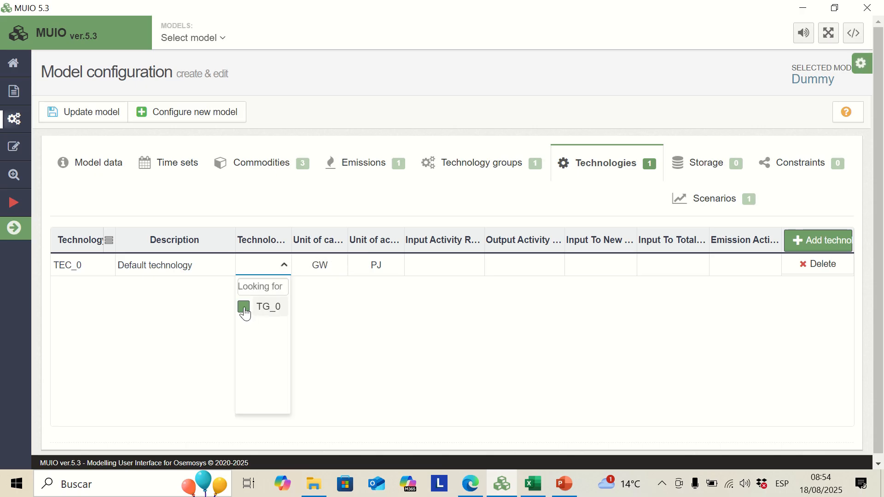
click(346, 318)
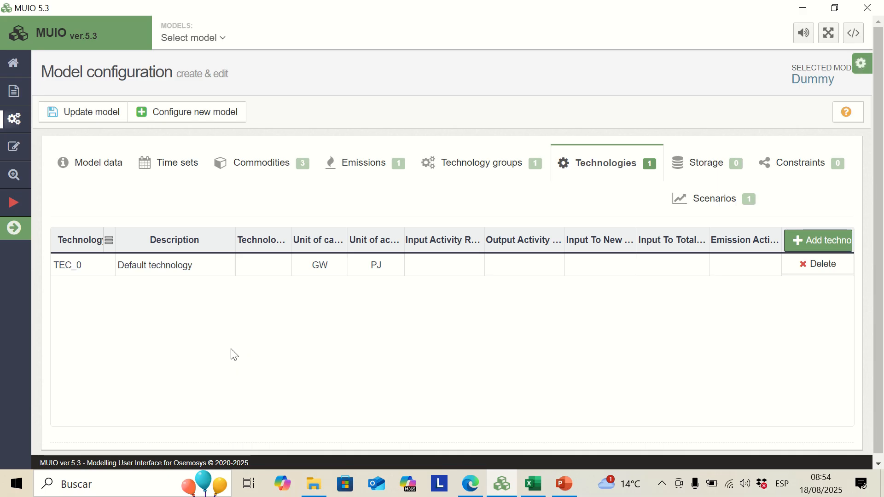
click(533, 484)
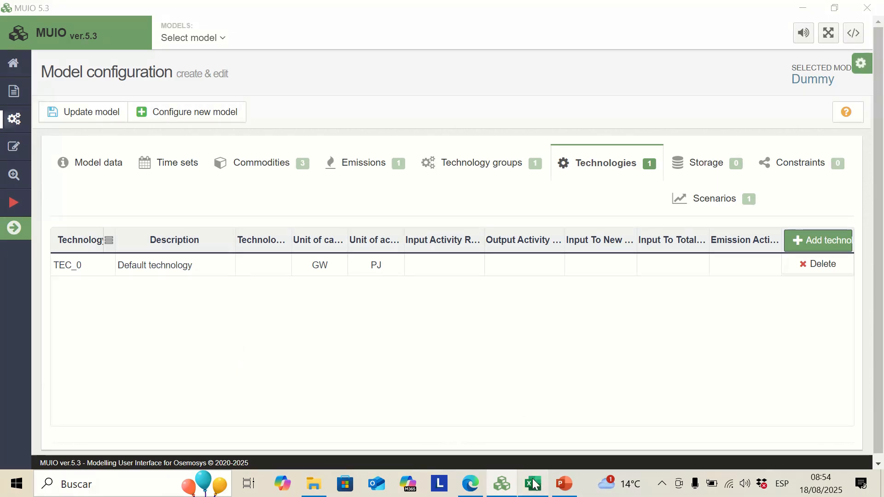
click(533, 484)
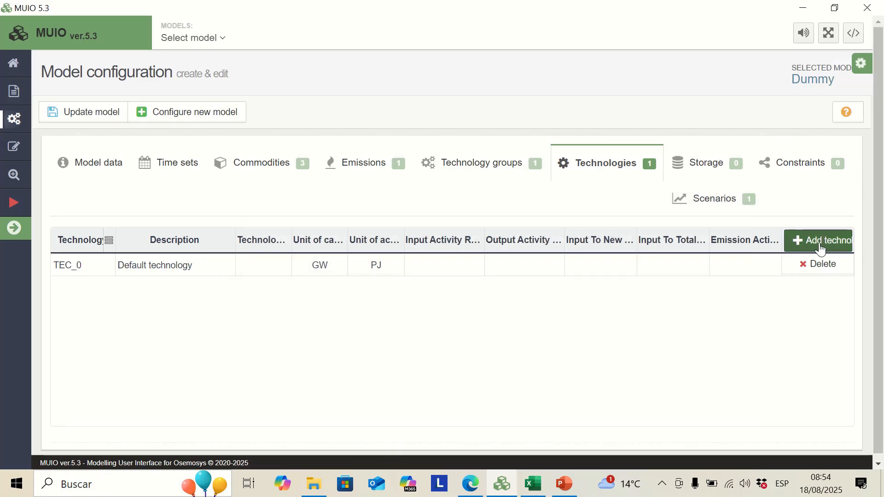
Step: Add four technologies to the model and name the first one MINNGS
click(816, 248)
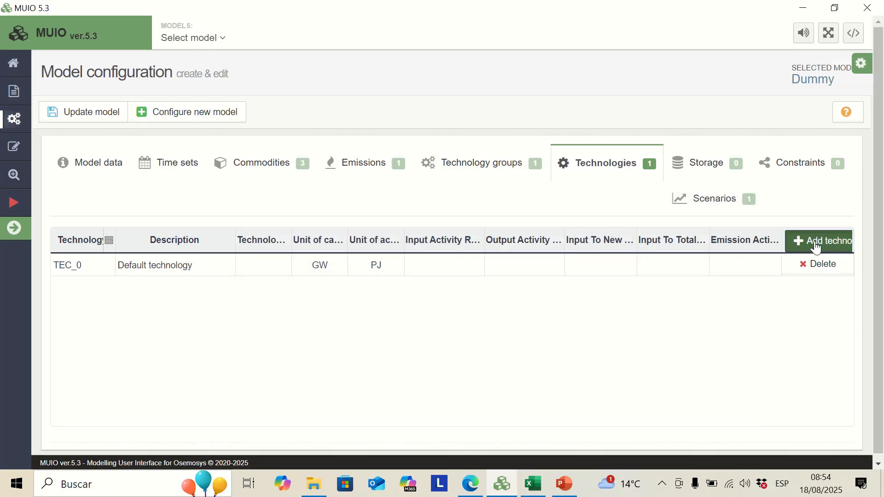
click(816, 247)
click(816, 247)
click(816, 247)
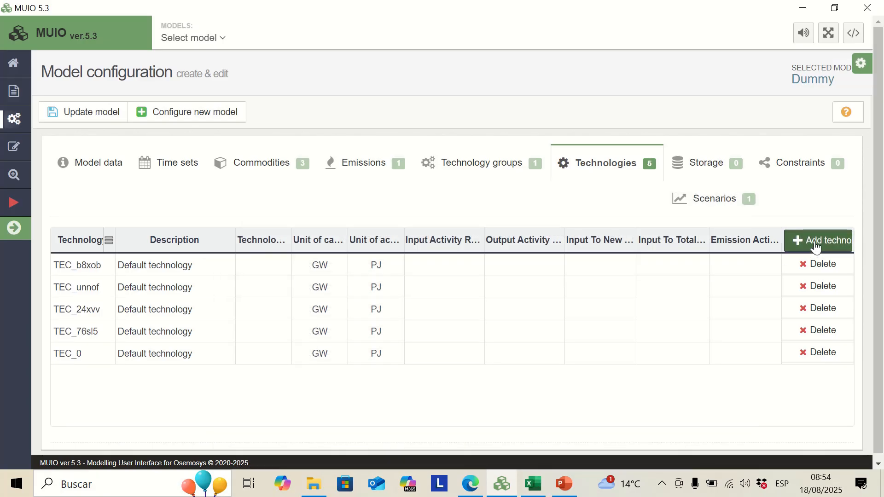
double_click(80, 270)
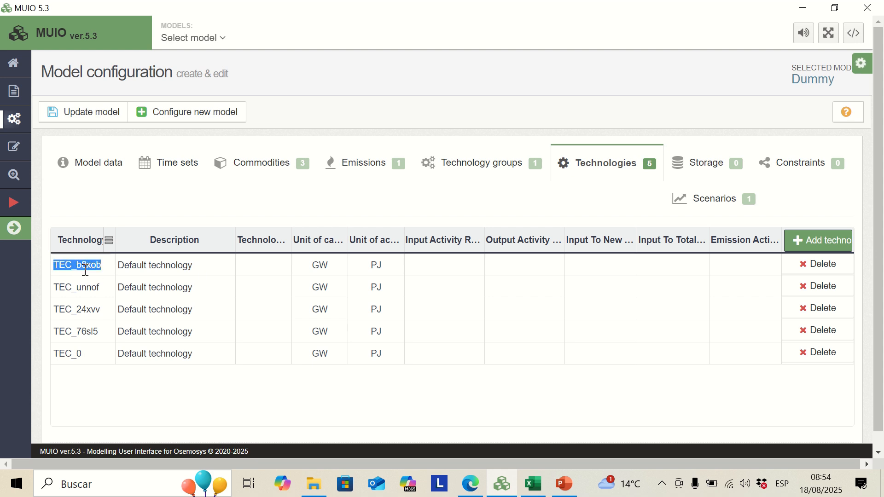
key(Caps_Lock)
text(MINNGS)
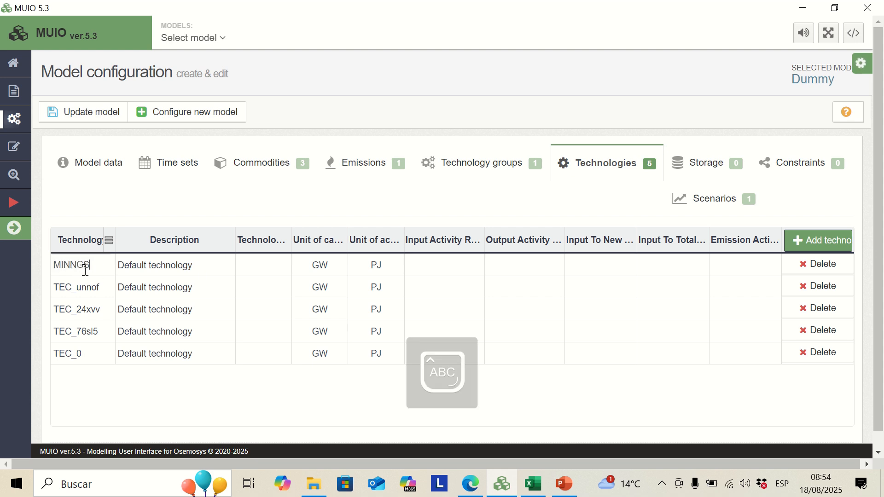
Step: Name the second technology IMPNGS and the third one PWRNGS
double_click(91, 288)
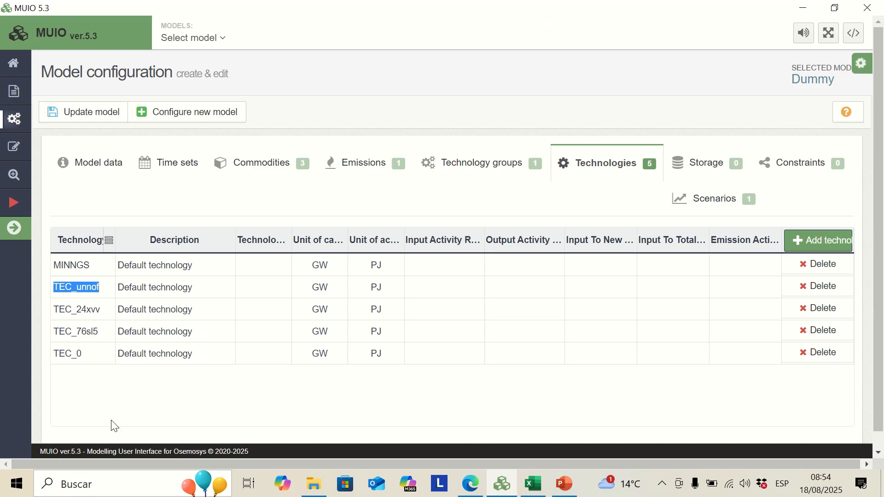
text(IMPNGS)
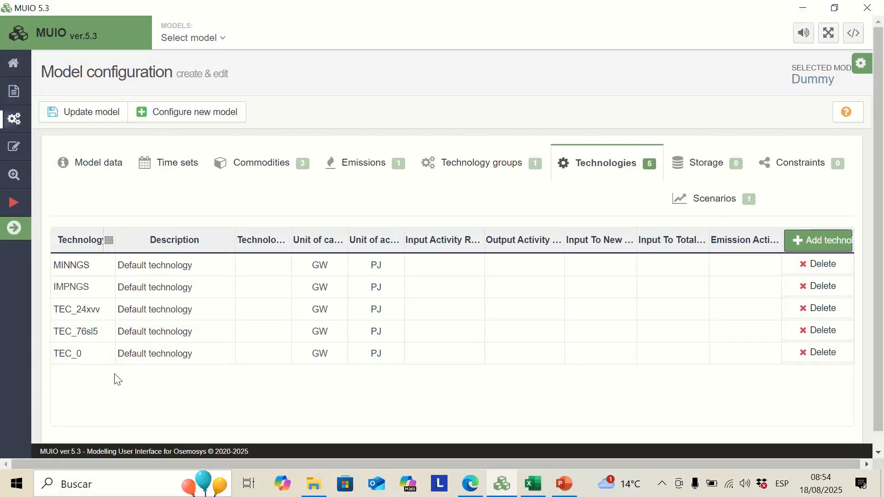
double_click(90, 308)
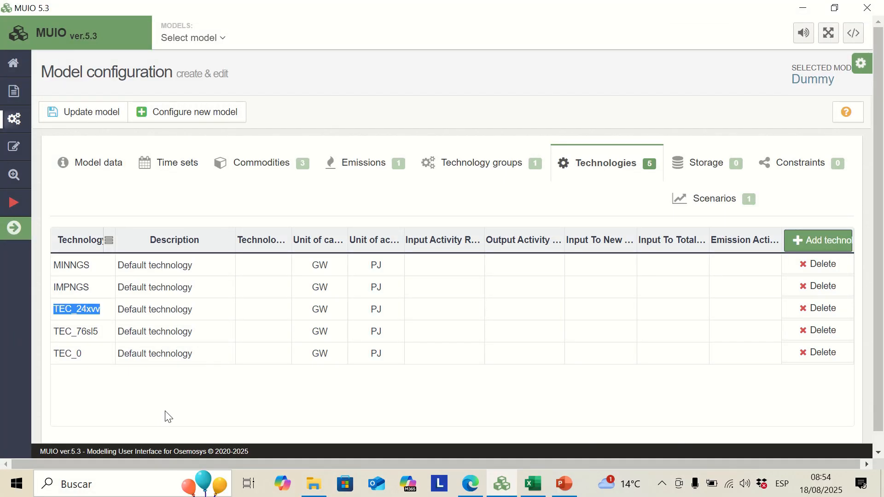
text(PWRNGS)
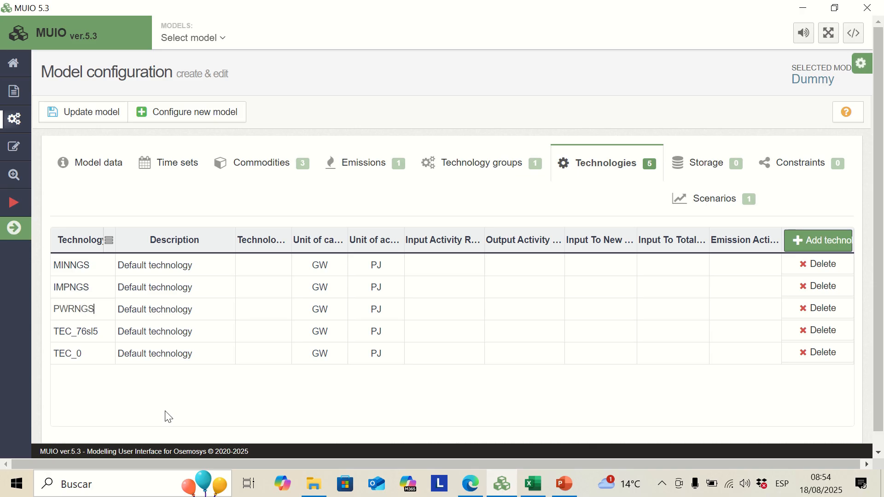
Step: Name the fourth technology PWRSOL and the fifth one PWRTD
double_click(59, 333)
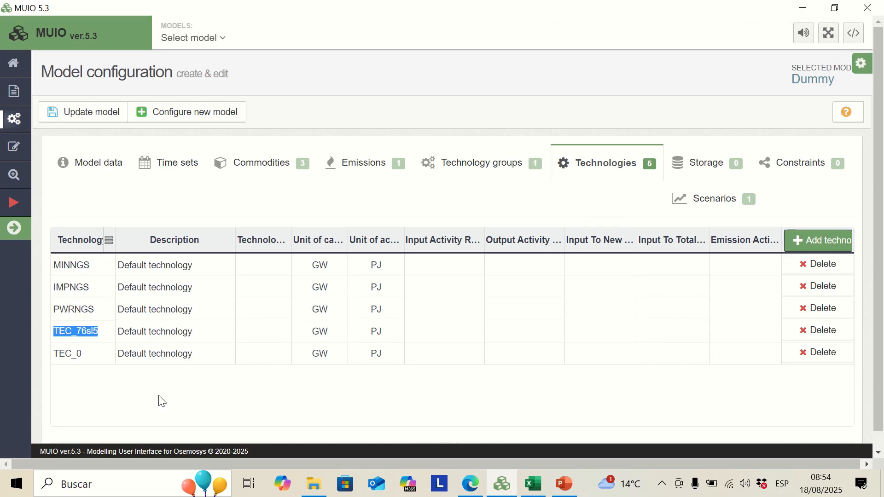
text(PWRSOL)
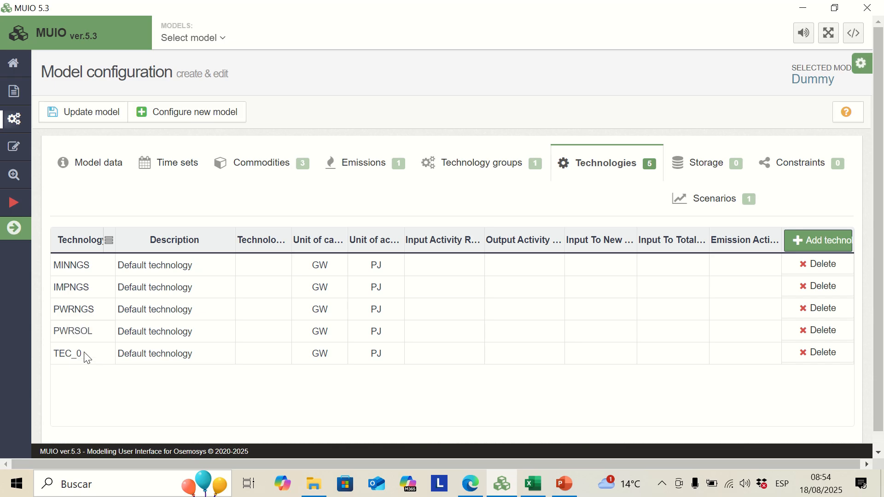
double_click(81, 354)
text(PWRTD)
click(138, 394)
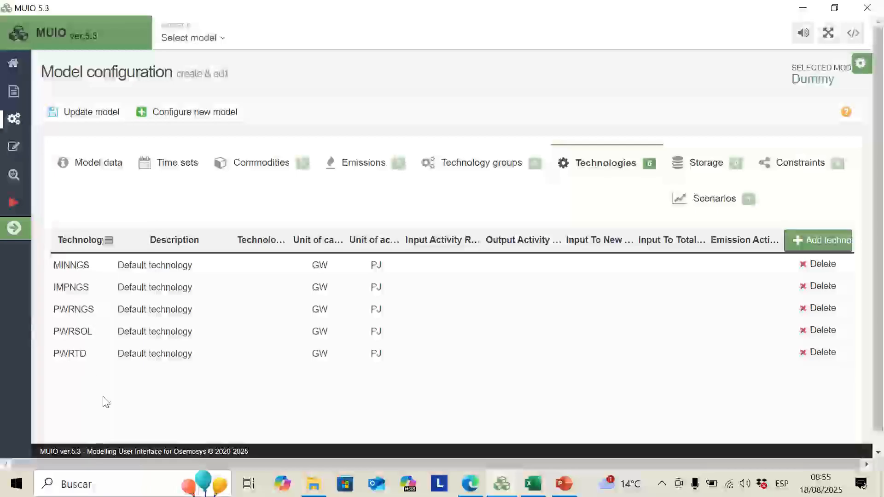
Step: Set the unit of capacity of the MINNGS technology to PJ/yr
double_click(159, 265)
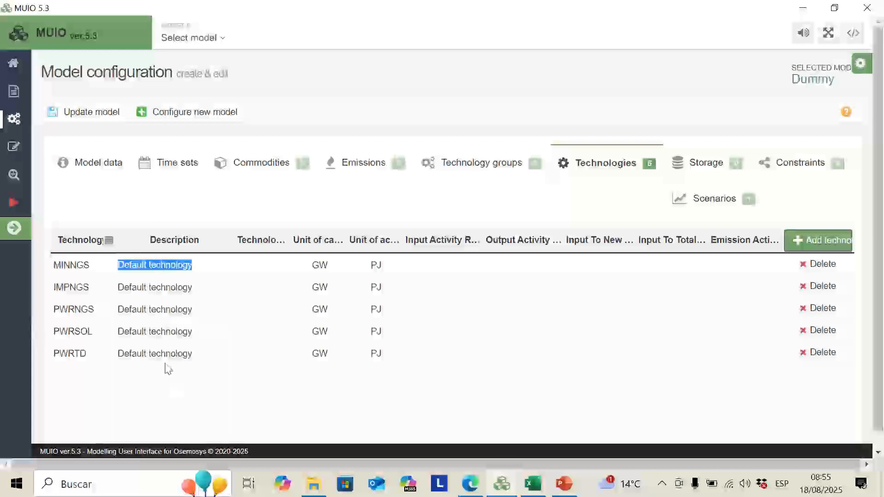
click(251, 386)
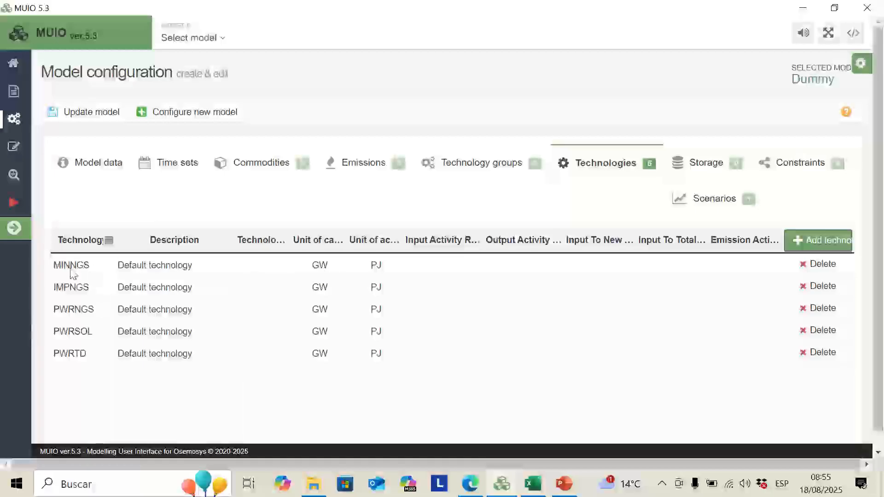
click(326, 272)
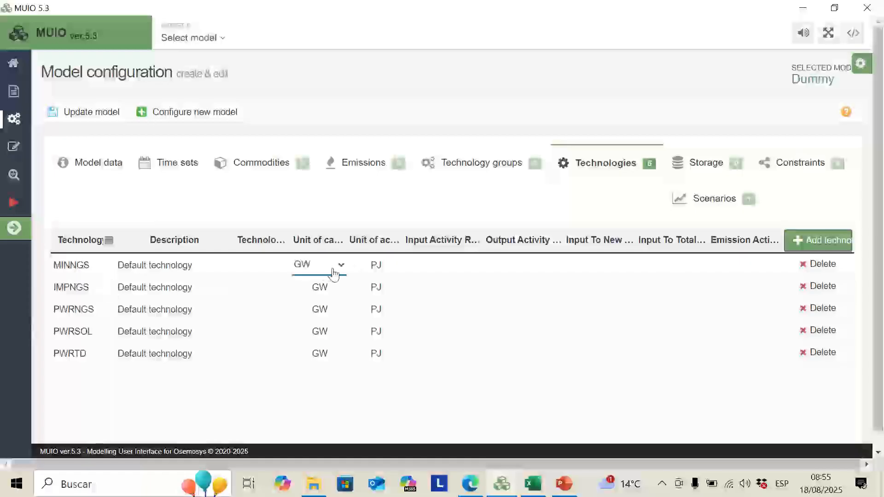
click(335, 272)
scroll(342, 402, down, 4)
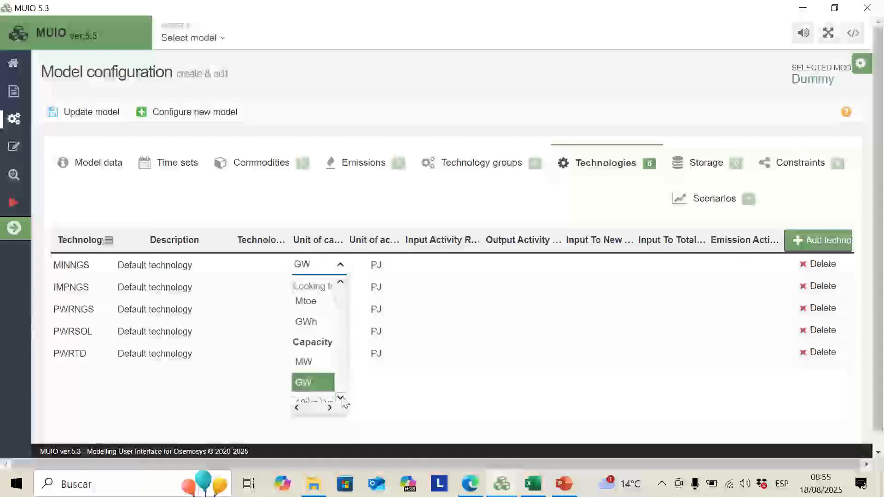
scroll(342, 401, down, 3)
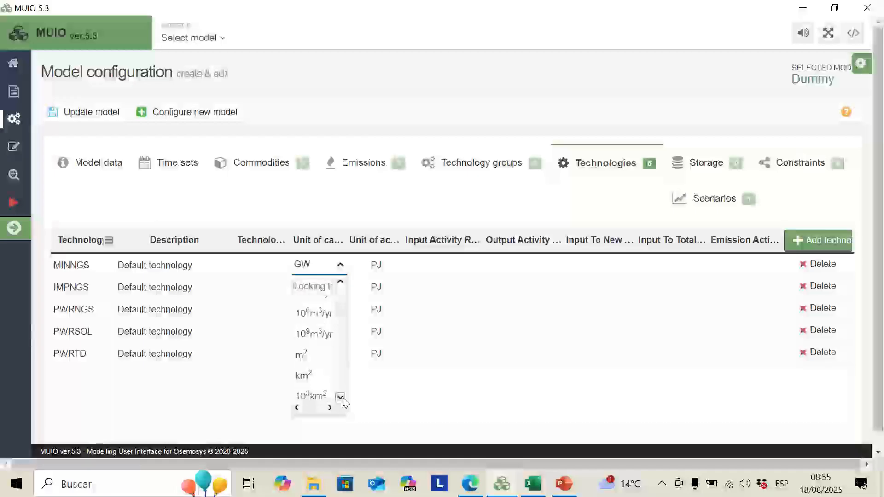
scroll(343, 402, down, 2)
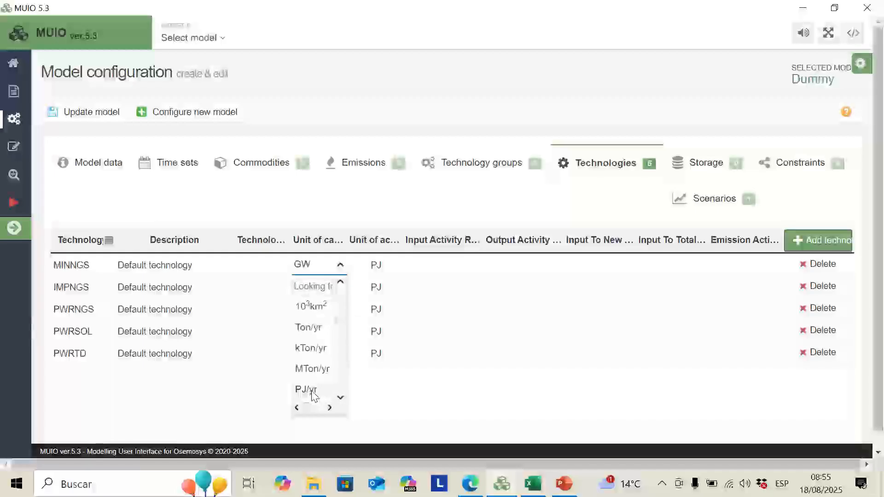
click(314, 395)
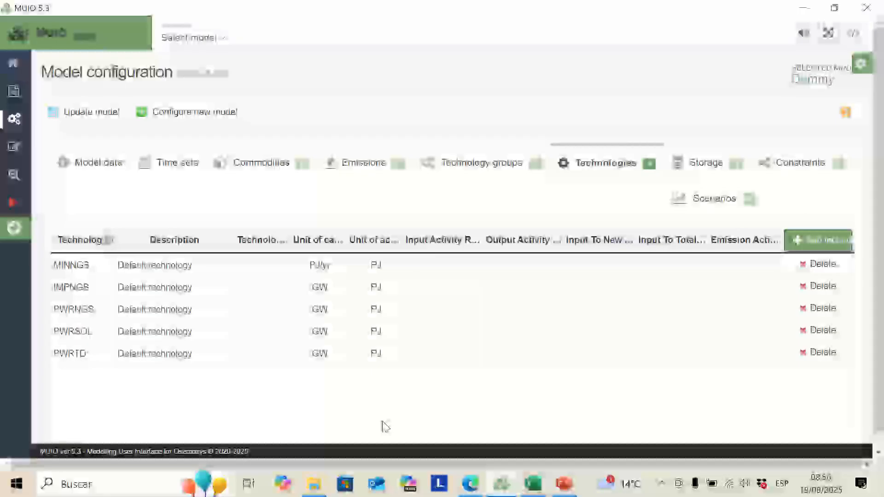
Step: Set the unit of capacity of the IMPNGS technology to PJ/yr
click(339, 288)
scroll(343, 341, down, 3)
scroll(343, 350, down, 1)
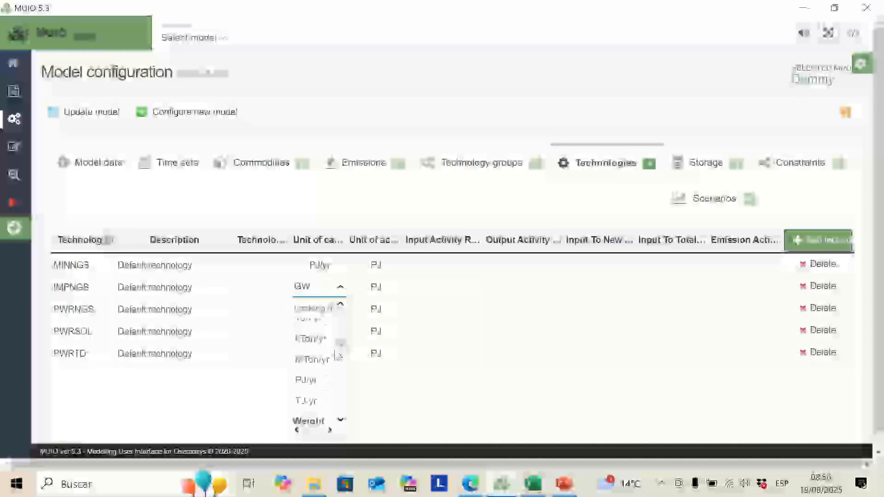
click(306, 382)
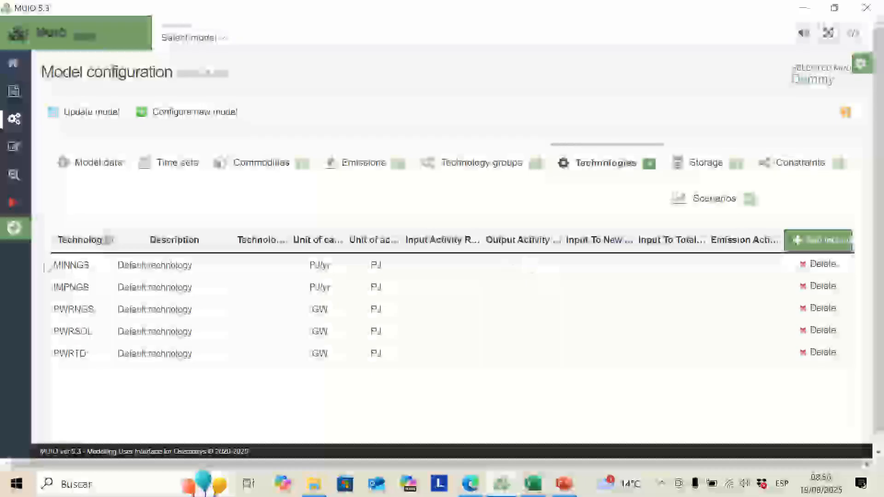
Step: Check the Reference Energy System diagram in the Excel workbook, and in MUIO set NGS as output activity ratio for MINNGS and IMPNGS
click(533, 484)
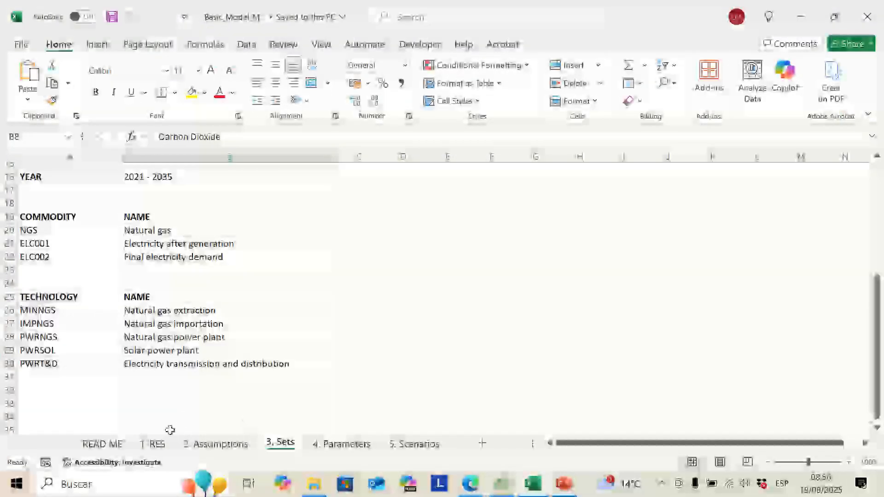
click(166, 443)
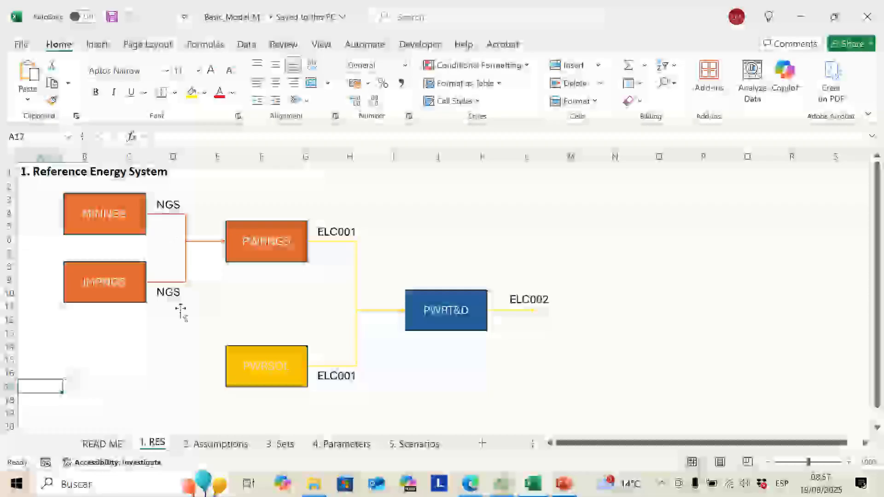
click(506, 484)
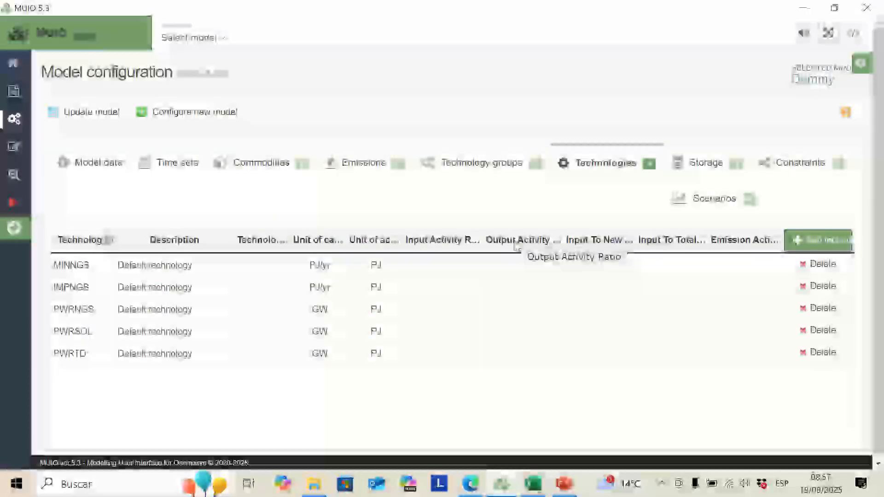
click(537, 272)
click(538, 272)
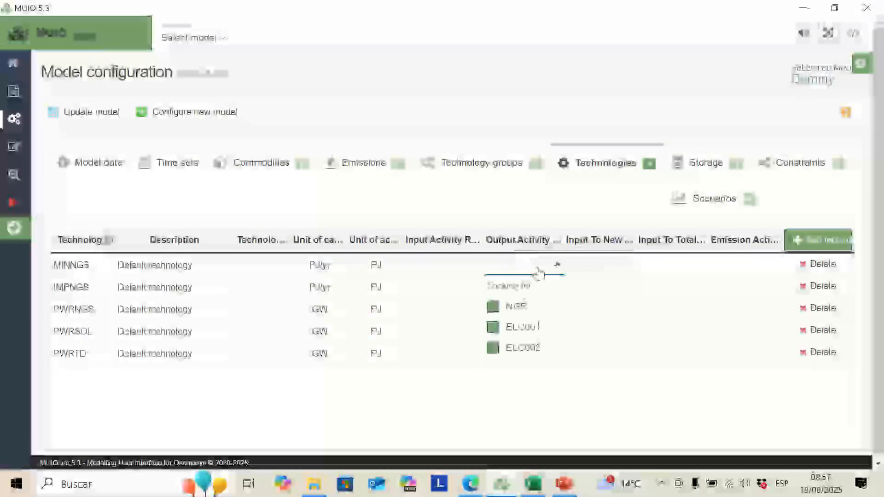
click(533, 307)
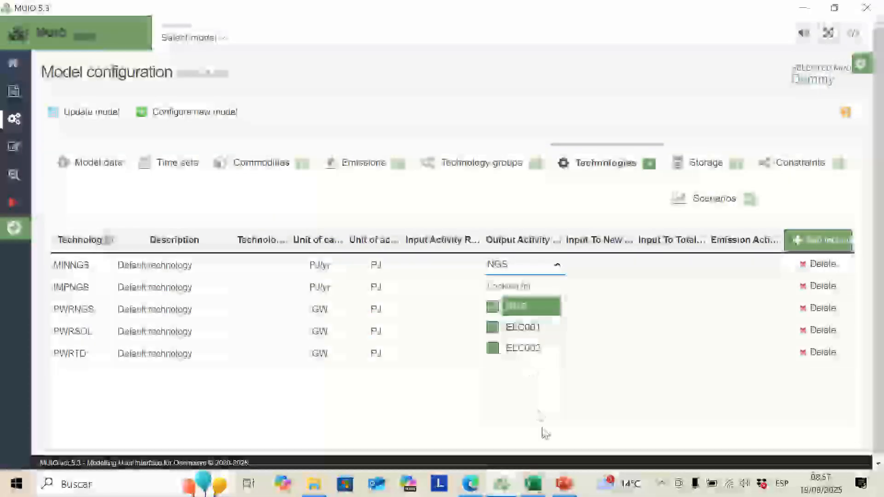
click(545, 434)
click(519, 298)
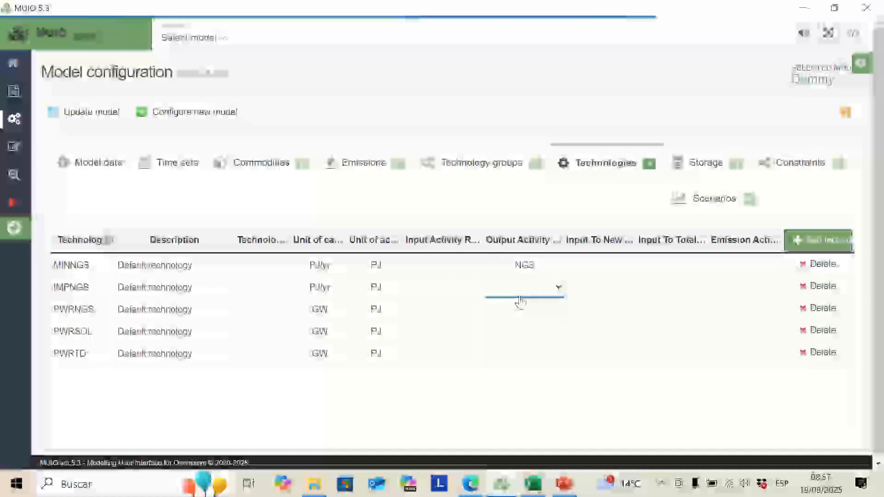
click(511, 325)
click(423, 420)
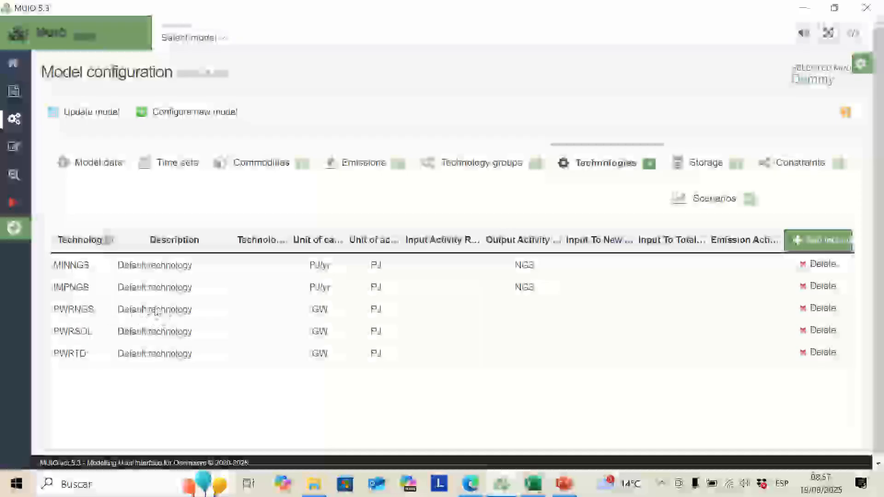
Step: Set NGS as the input activity ratio and ELC001 as the output activity ratio of PWRNGS
click(448, 317)
click(412, 351)
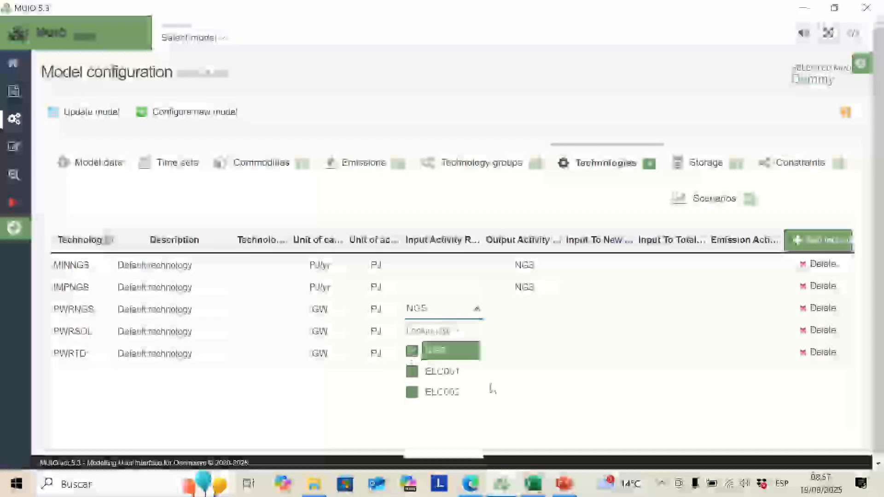
click(532, 316)
click(494, 369)
click(414, 406)
Step: Check the energy system diagram in Excel, and in MUIO set ELC001 as the output activity ratio of PWRSOL
key(alt+Tab)
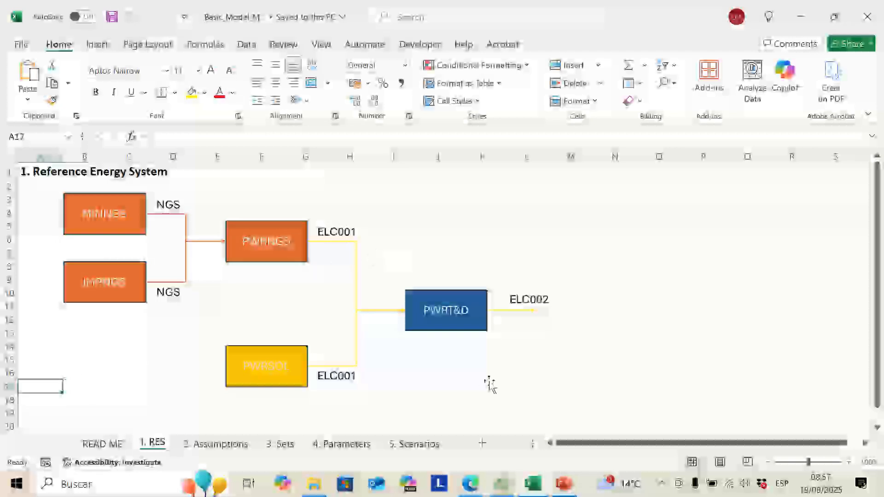
key(alt+Tab)
click(532, 334)
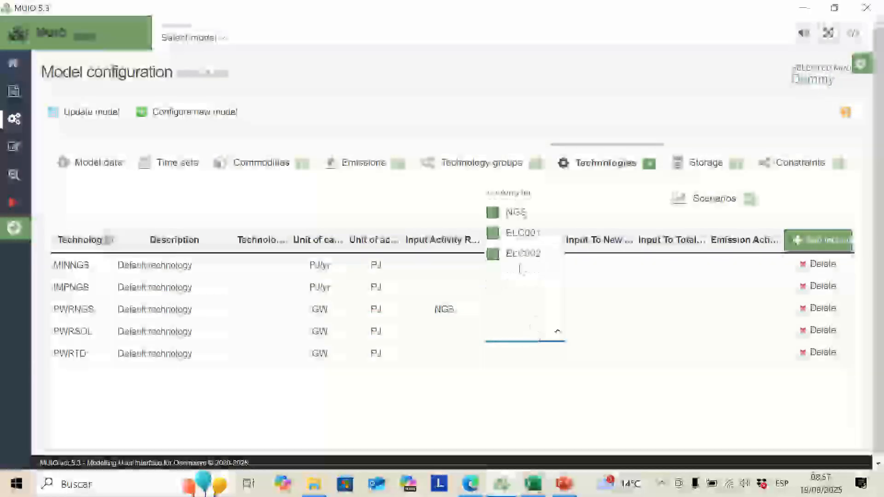
click(495, 234)
click(509, 402)
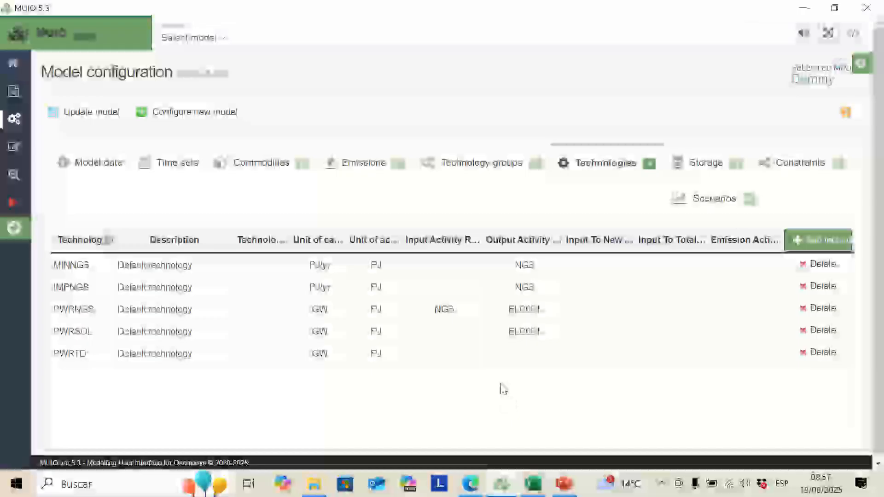
Step: Set ELC001 as the input activity ratio and ELC002 as the output activity ratio of PWRTD
click(458, 361)
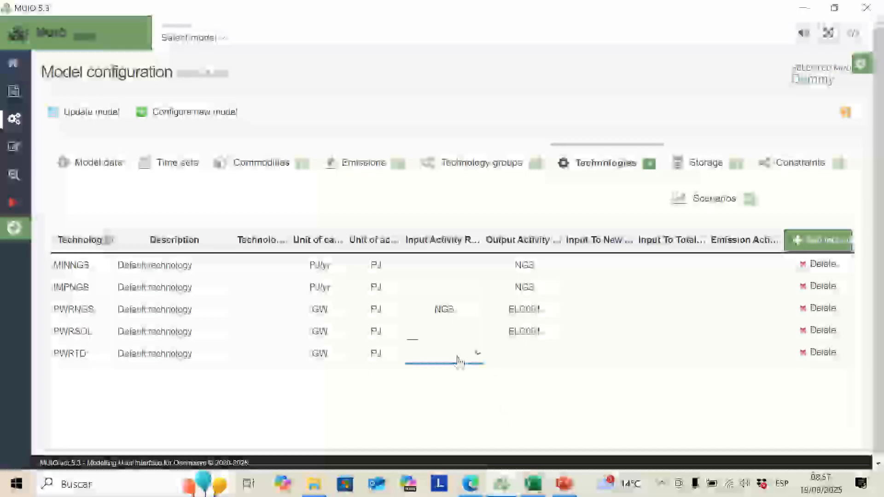
click(413, 256)
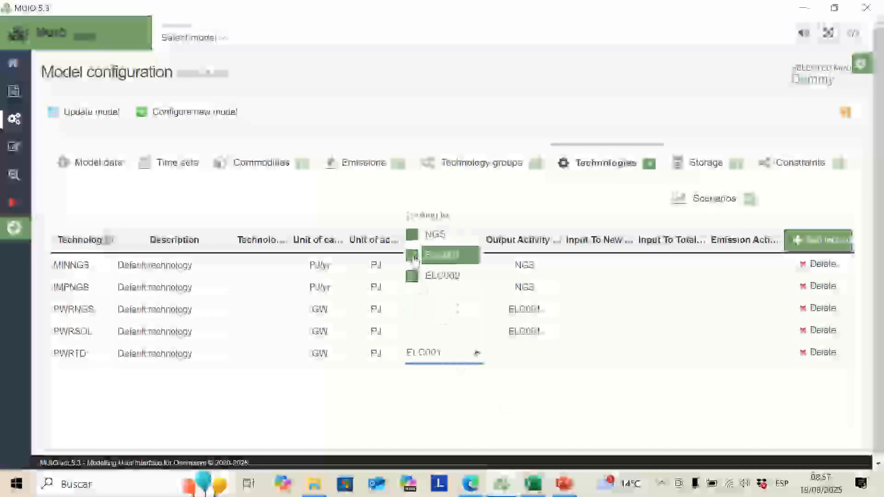
click(518, 365)
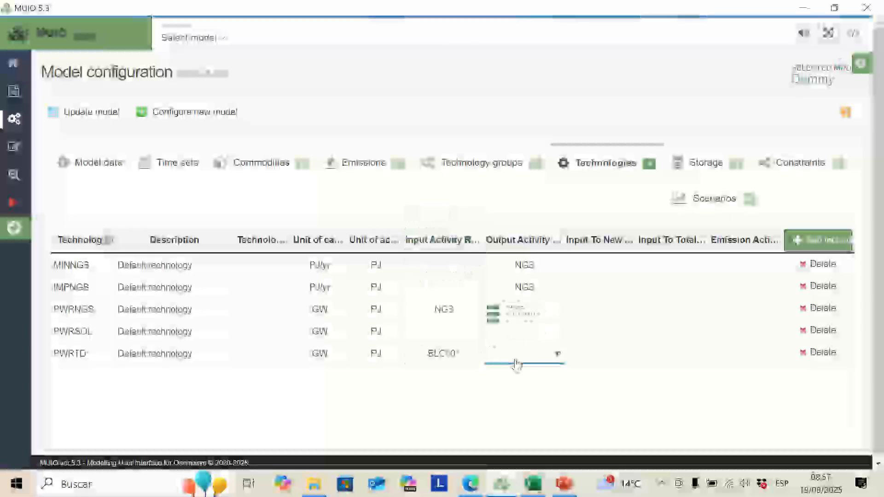
click(493, 278)
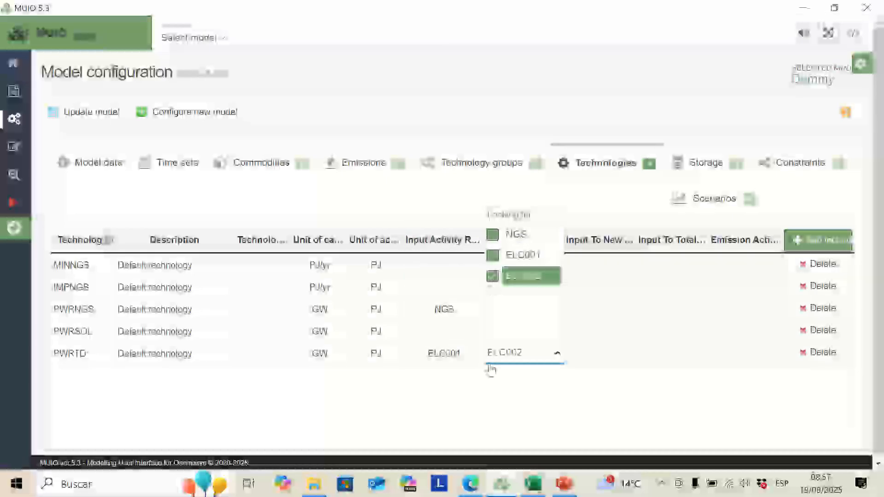
click(491, 391)
Step: Compare with the diagram in Excel, and in MUIO assign CO2 as the emission activity ratio of PWRNGS and update the model
click(533, 484)
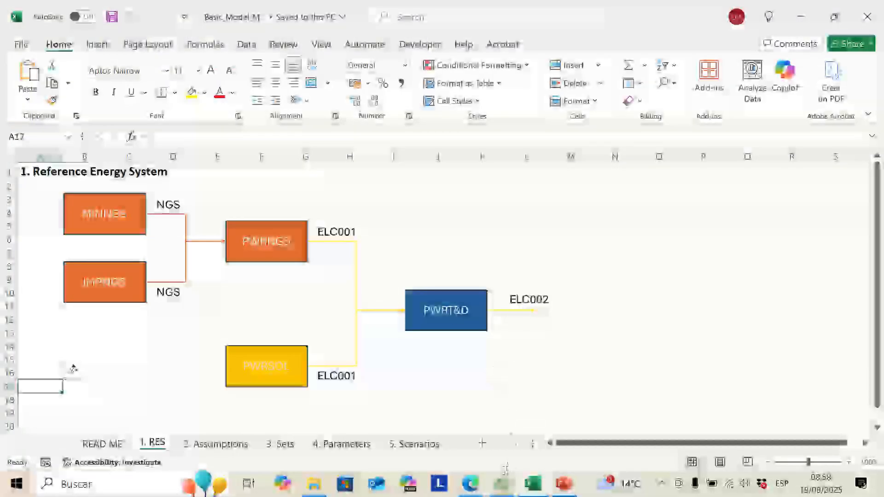
click(501, 483)
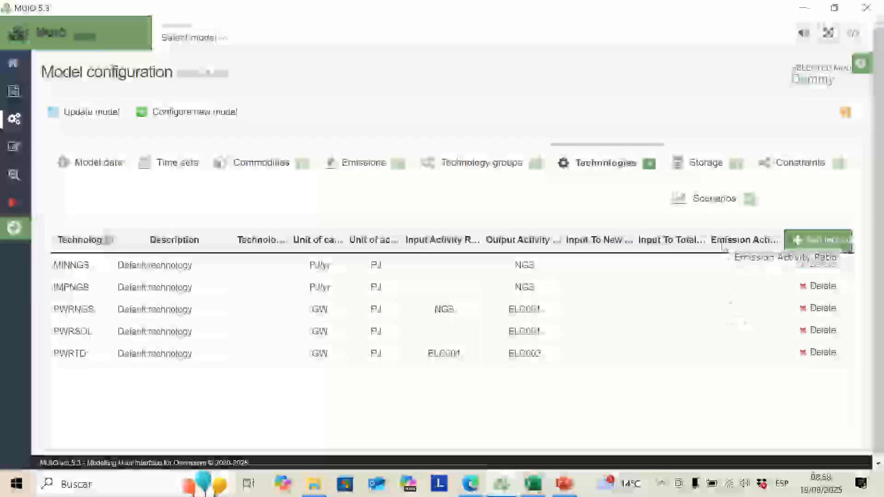
click(736, 304)
click(735, 311)
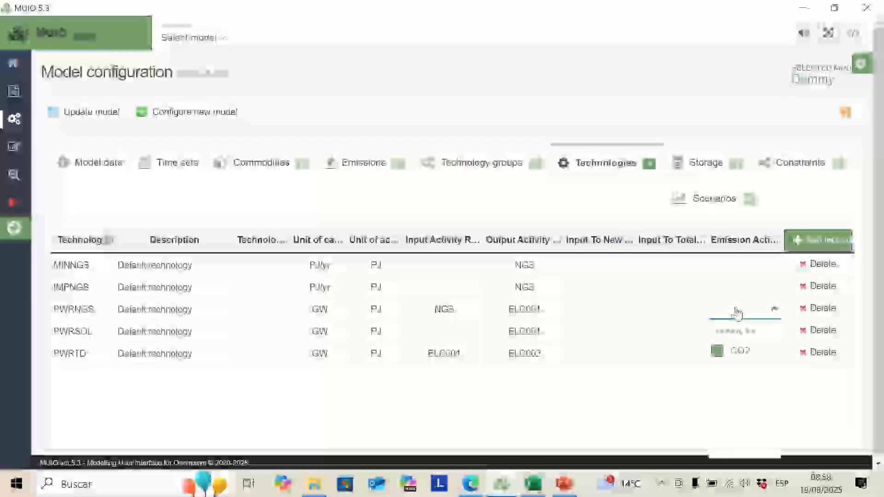
click(719, 353)
click(643, 405)
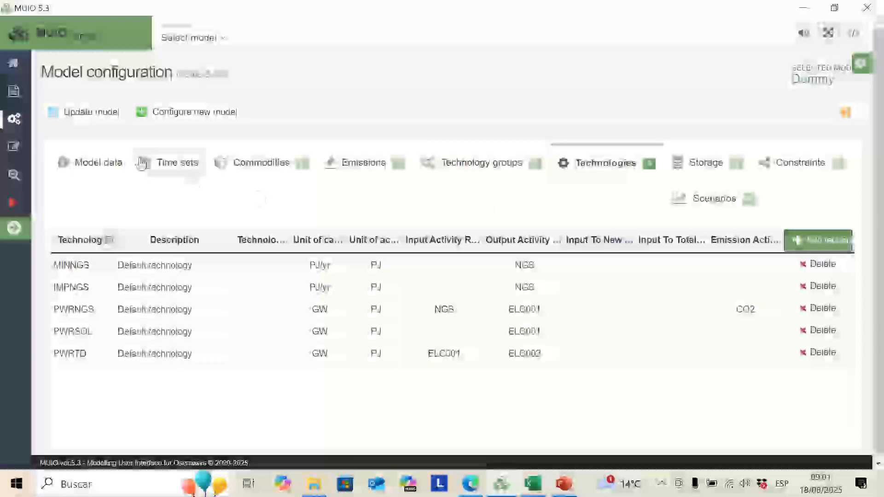
click(90, 111)
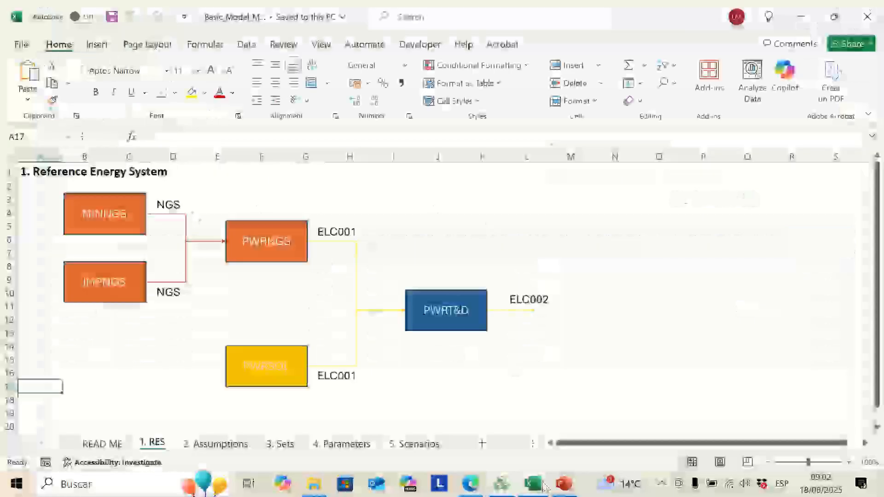
Step: Switch to the Excel workbook and examine the model parameters and the key modelling assumptions
click(534, 478)
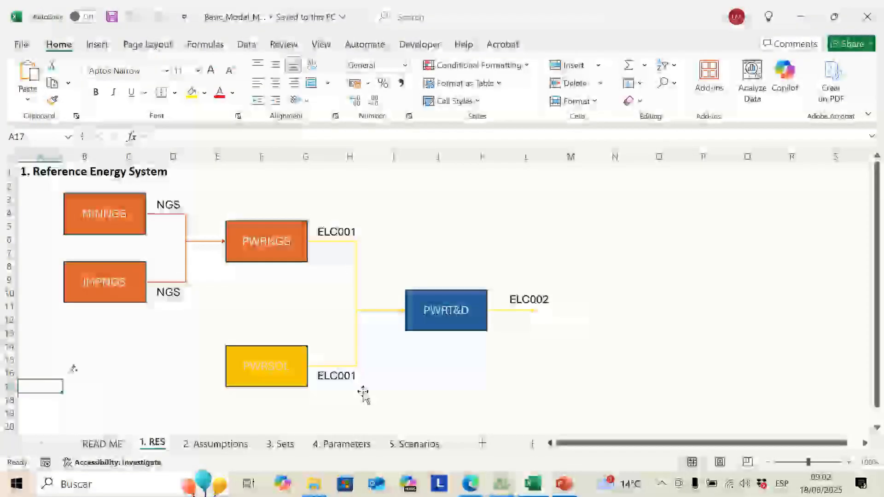
click(339, 446)
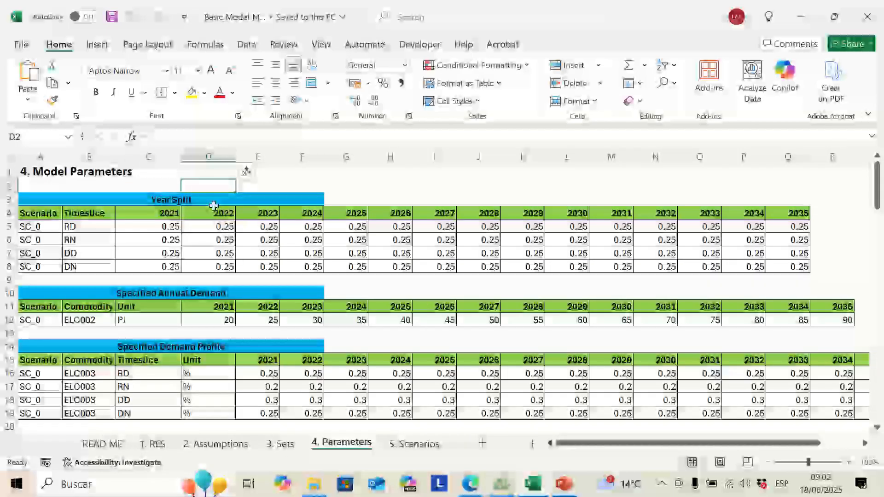
click(220, 445)
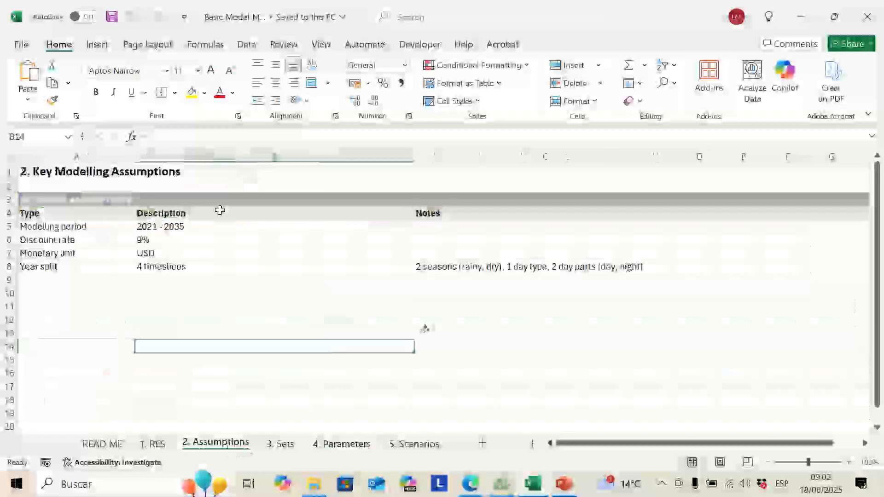
click(96, 240)
Step: Switch to MUIO and examine the list of parameters available for data entry
click(502, 484)
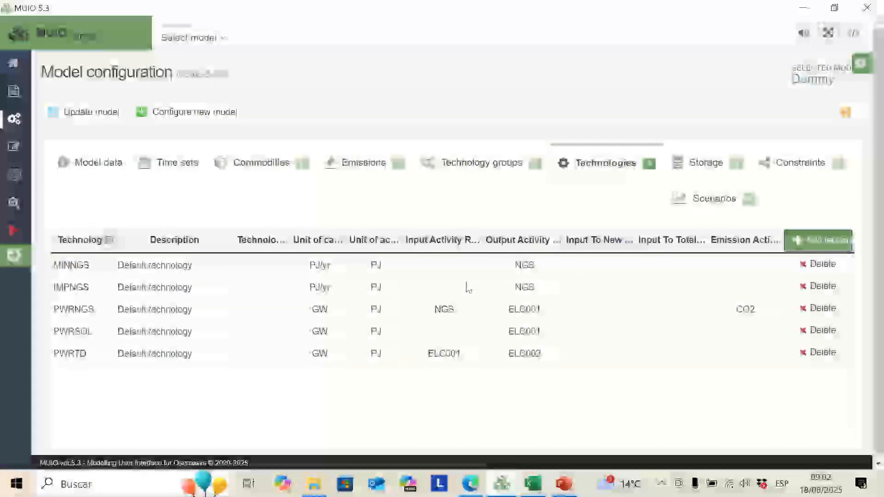
mouse_move(18, 150)
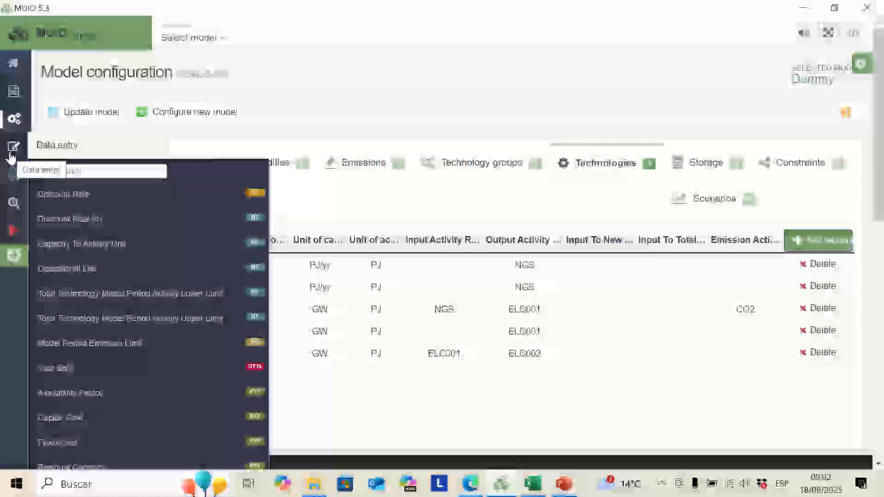
click(96, 171)
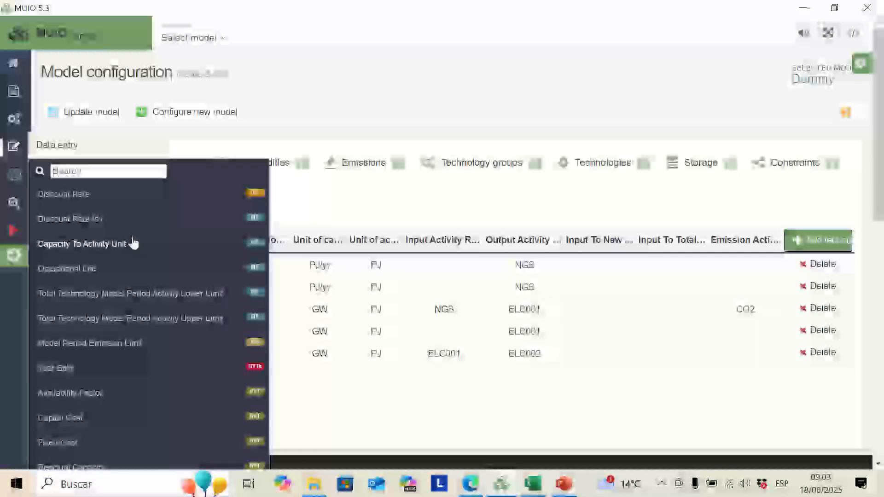
scroll(133, 242, down, 10)
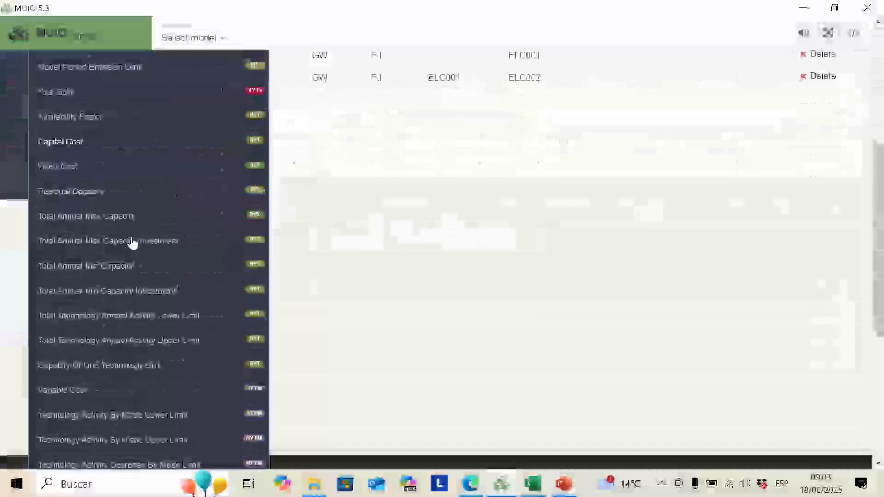
scroll(132, 243, down, 2)
scroll(132, 241, down, 2)
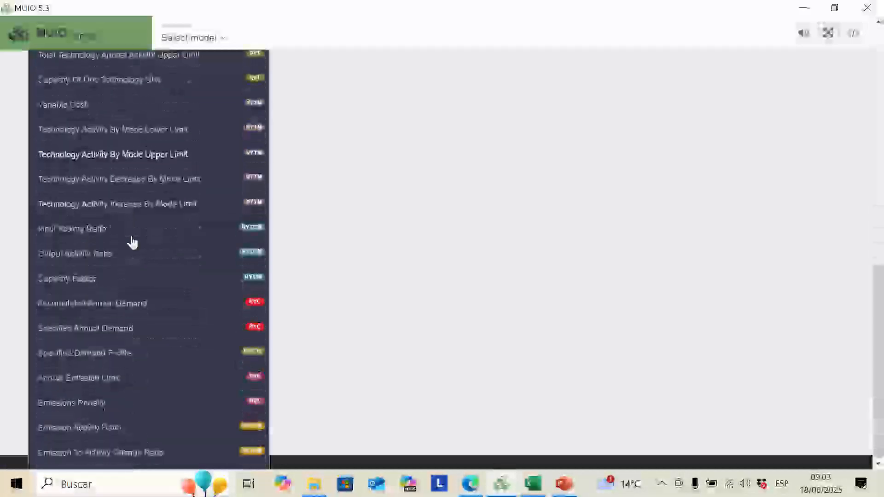
scroll(132, 241, up, 7)
scroll(132, 240, up, 10)
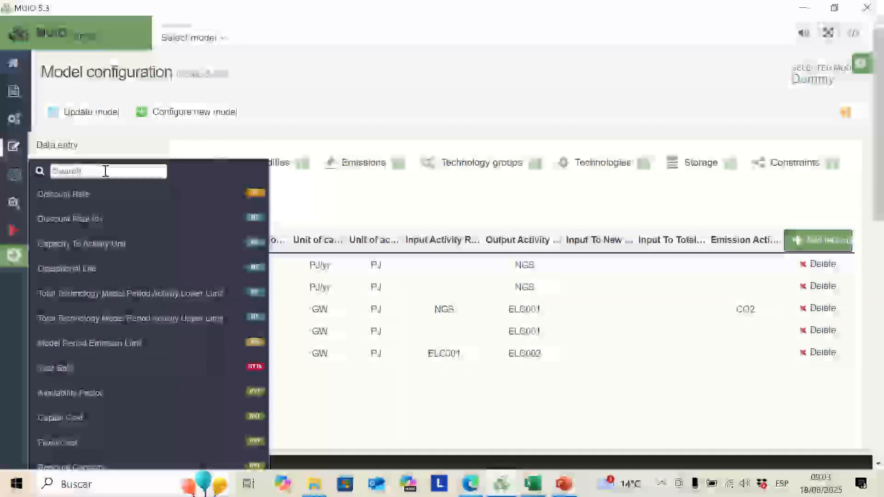
Step: Open the Discount Rate parameter, set its SC_0 value to 0.09 and save the data
click(109, 170)
click(82, 198)
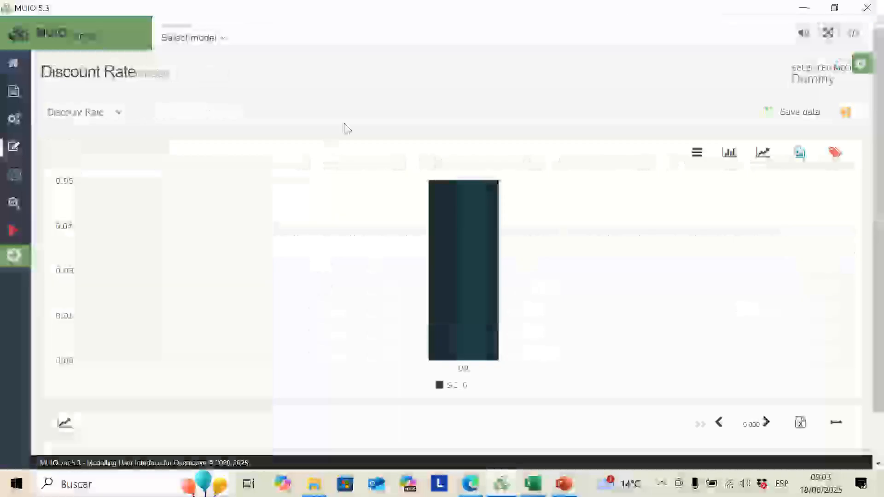
scroll(391, 142, down, 1)
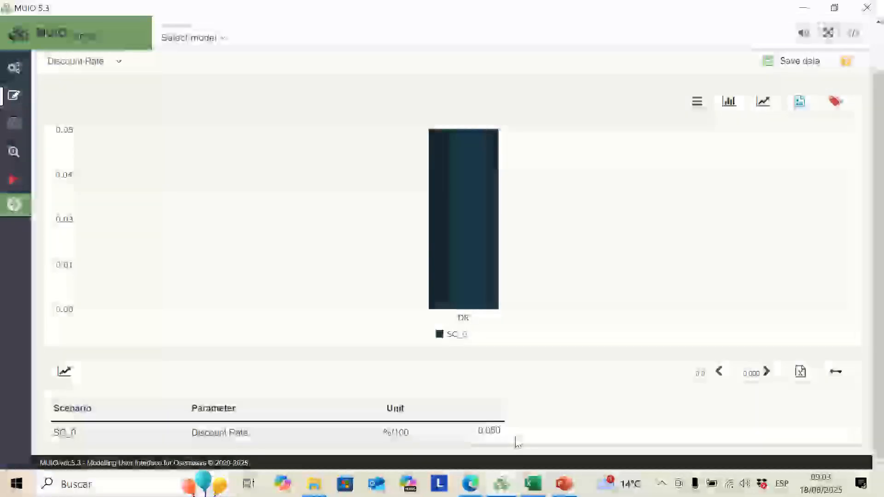
click(487, 435)
click(486, 435)
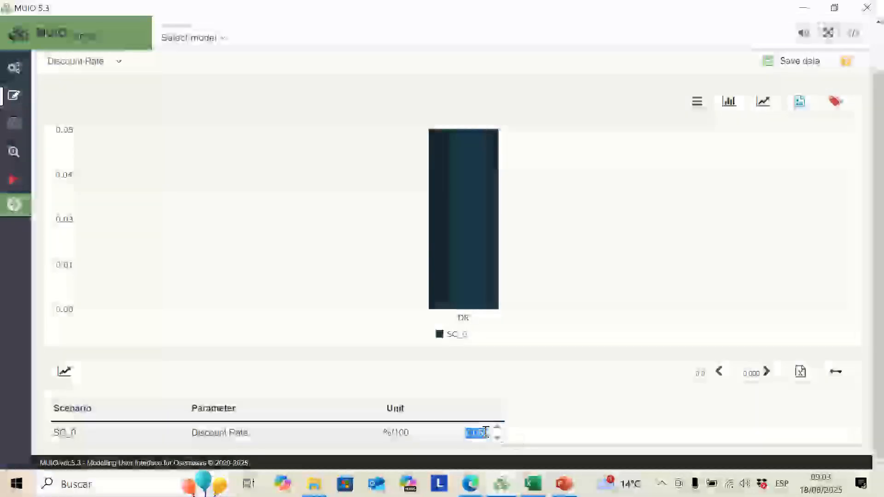
text(0.00)
text(0)
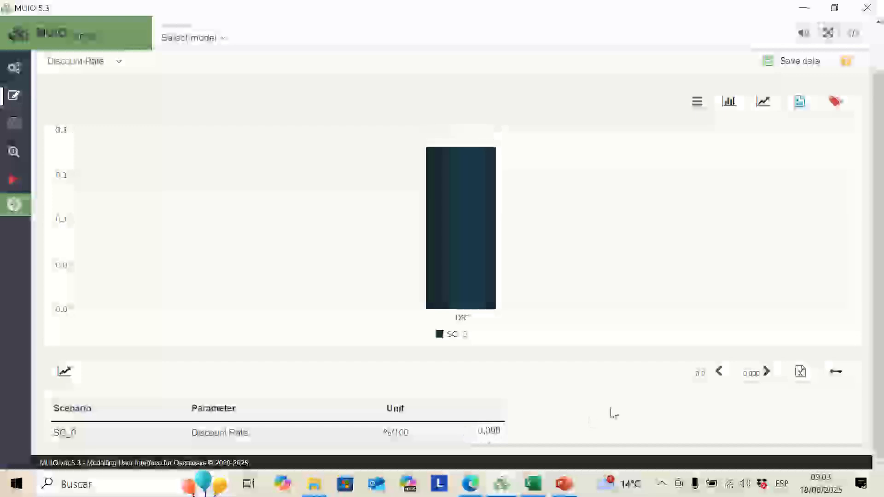
scroll(284, 165, up, 1)
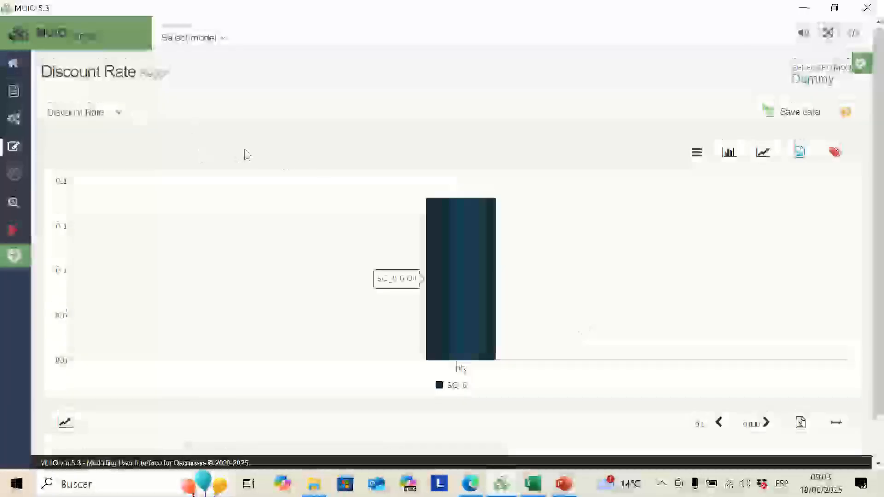
click(766, 120)
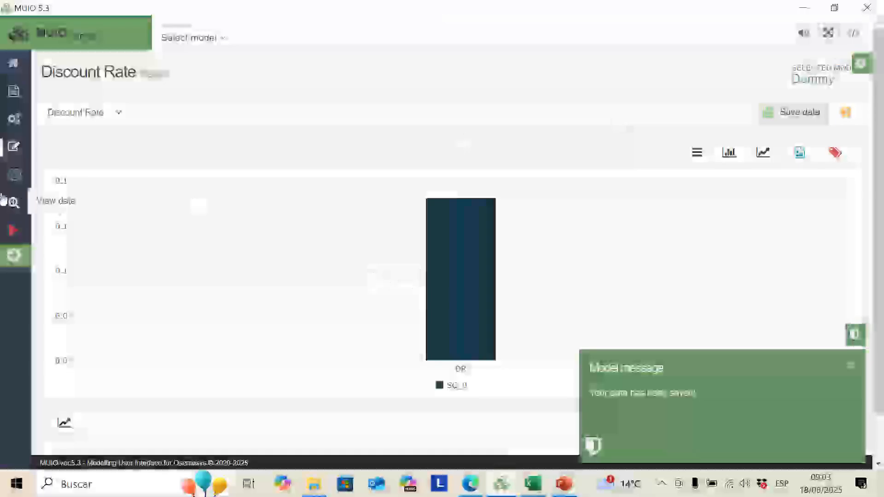
Step: Open the Discount Rate Idv parameter and set the MINNGS value to 0.09
mouse_move(14, 147)
click(79, 227)
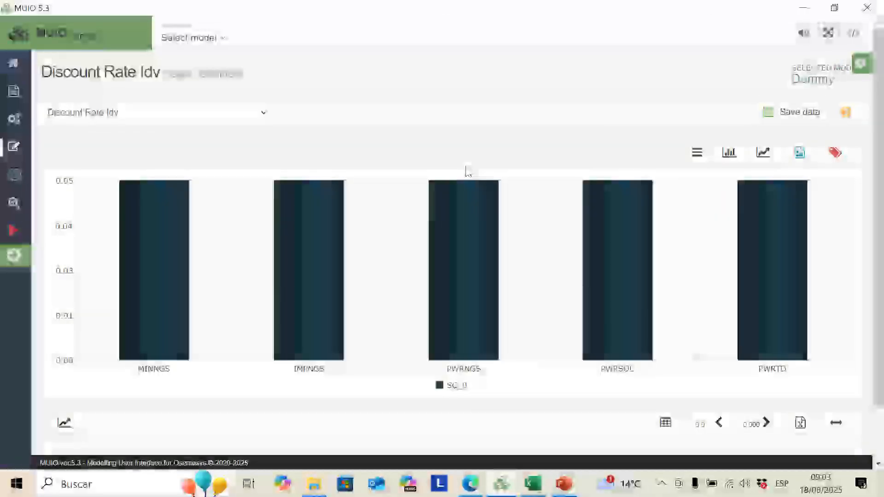
scroll(466, 170, down, 2)
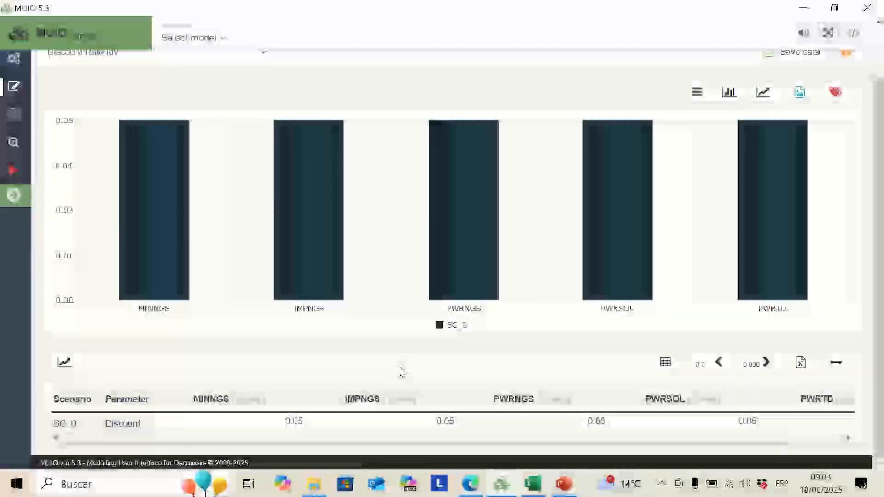
click(282, 422)
click(283, 422)
text(0.00)
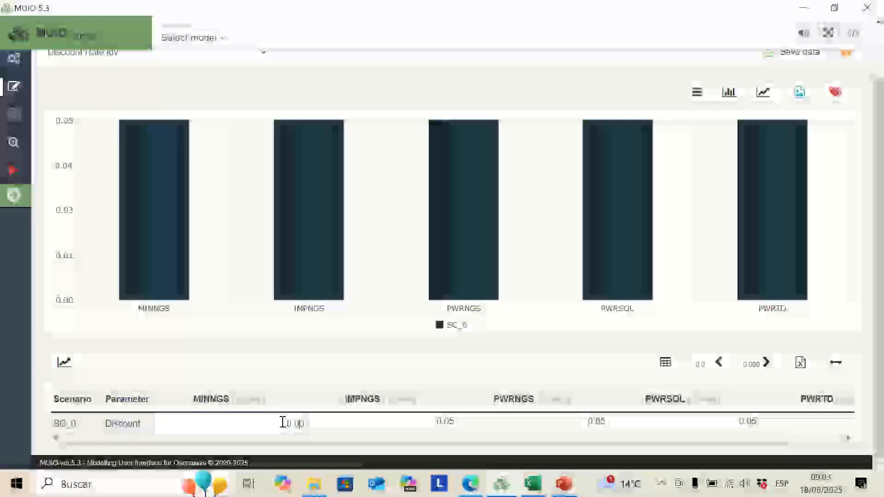
key(Return)
Step: Copy the MINNGS discount rate of 0.09 to IMPNGS, PWRNGS, PWRSOL and PWRTD, and save the data
click(285, 423)
click(369, 428)
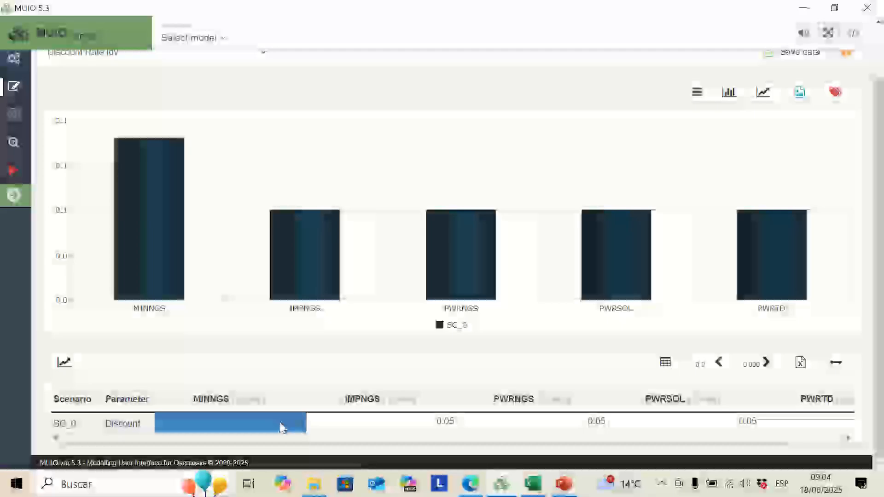
click(362, 432)
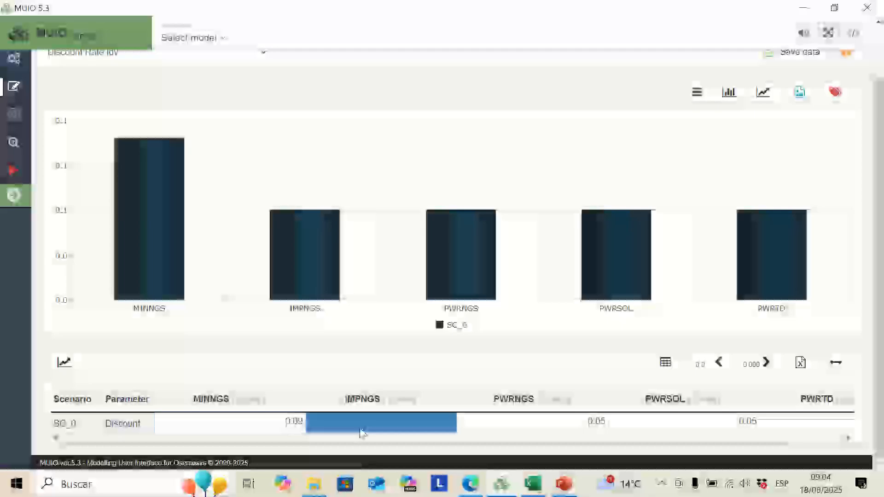
key(Left)
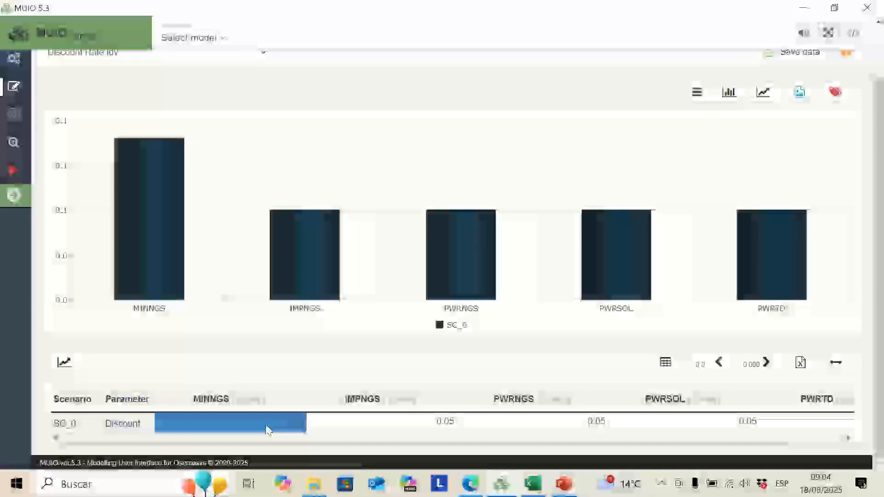
key(Right)
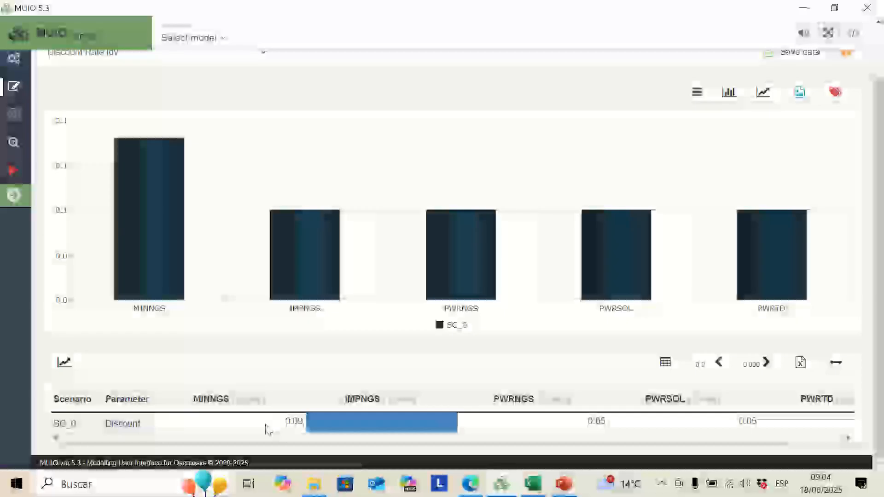
key(shift+End)
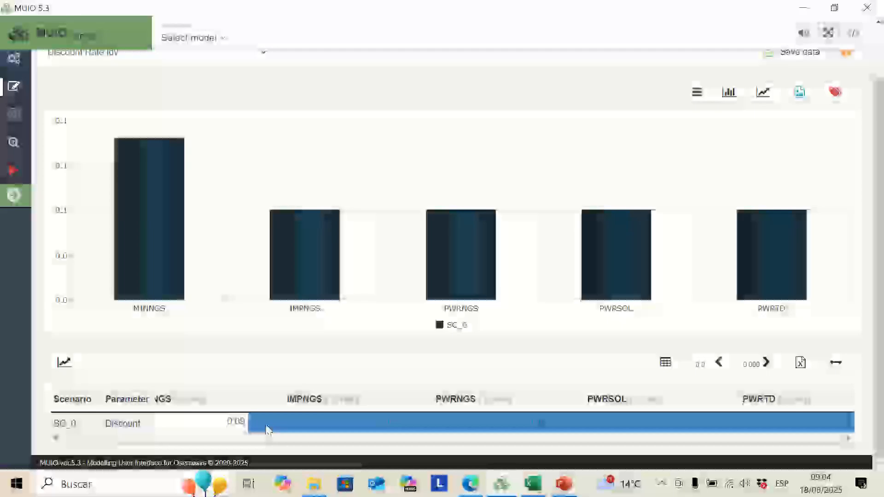
scroll(267, 429, up, 1)
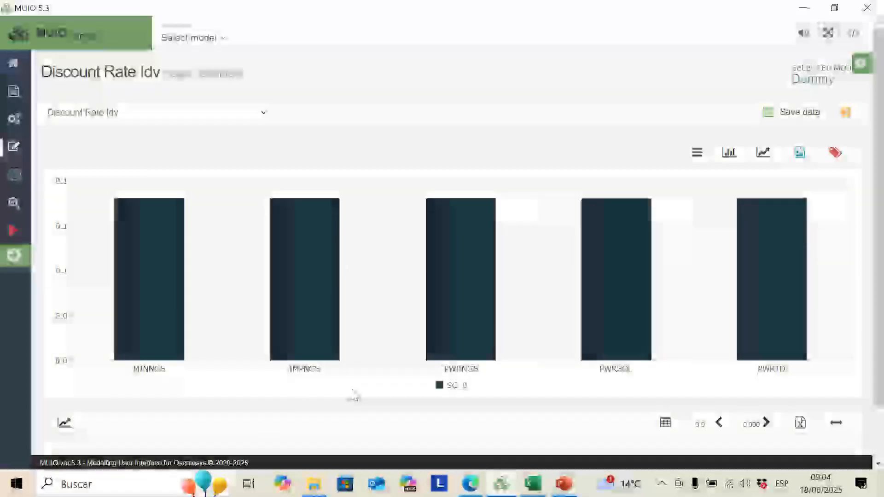
scroll(352, 395, down, 1)
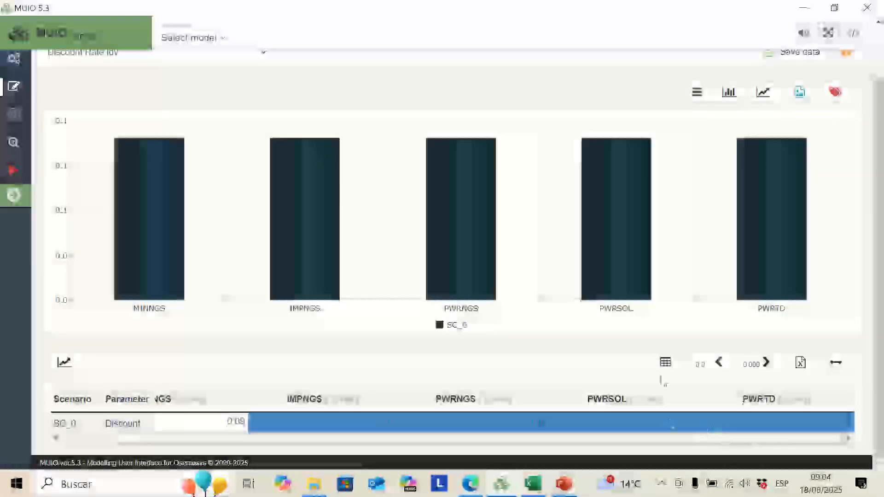
scroll(663, 381, up, 1)
click(780, 117)
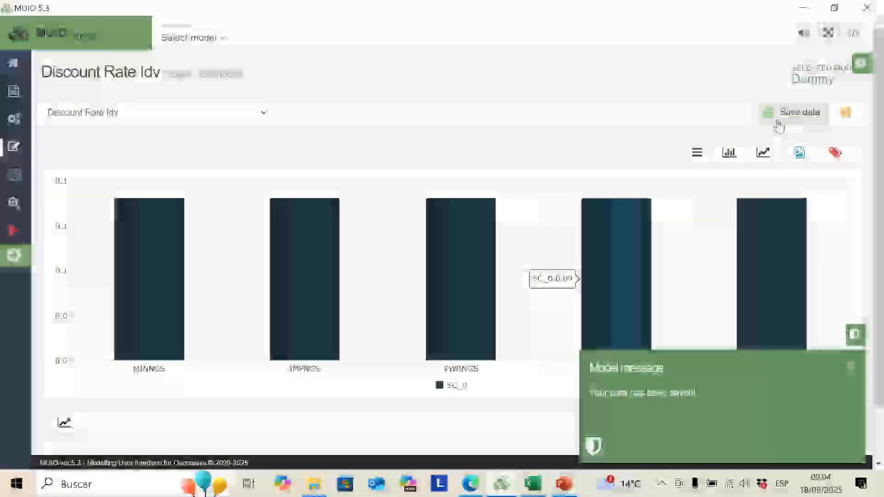
Step: Check the model parameters sheet in Excel, and in MUIO open the Year Split parameter for data entry
mouse_move(12, 148)
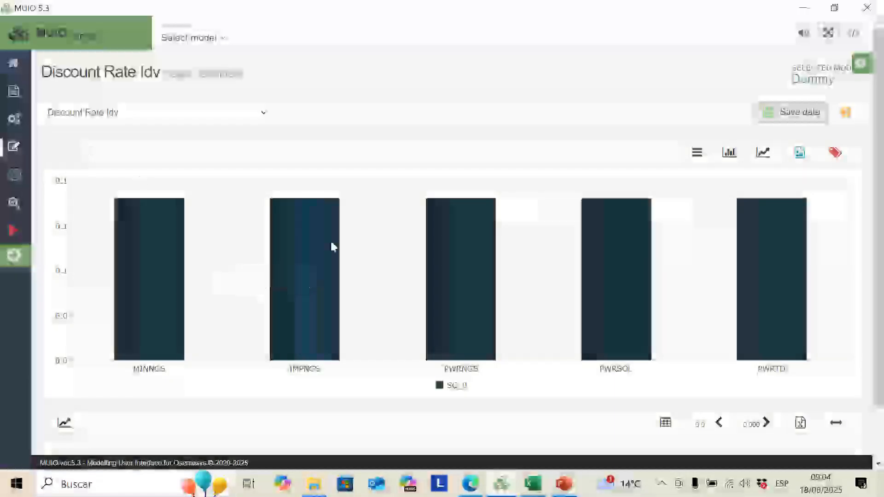
click(531, 484)
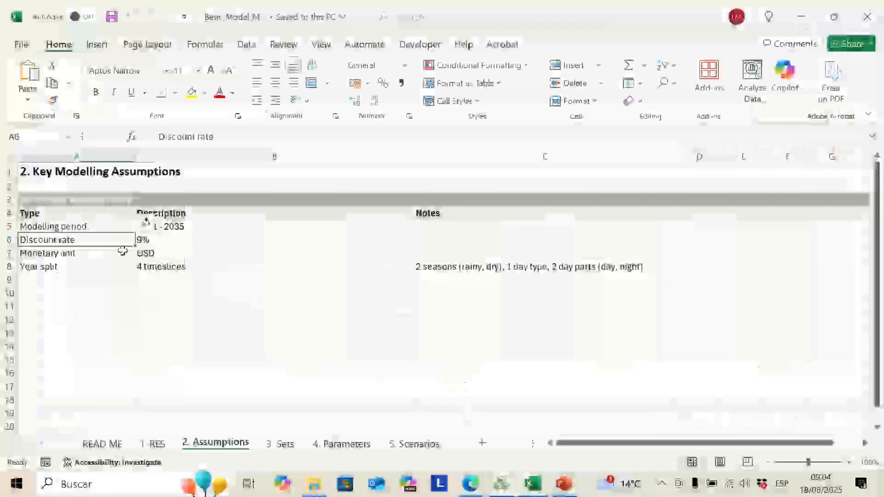
click(315, 449)
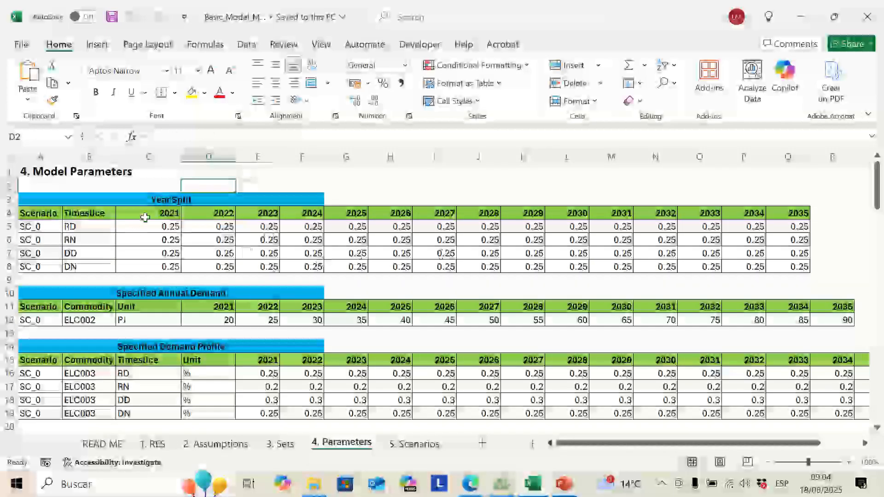
click(504, 486)
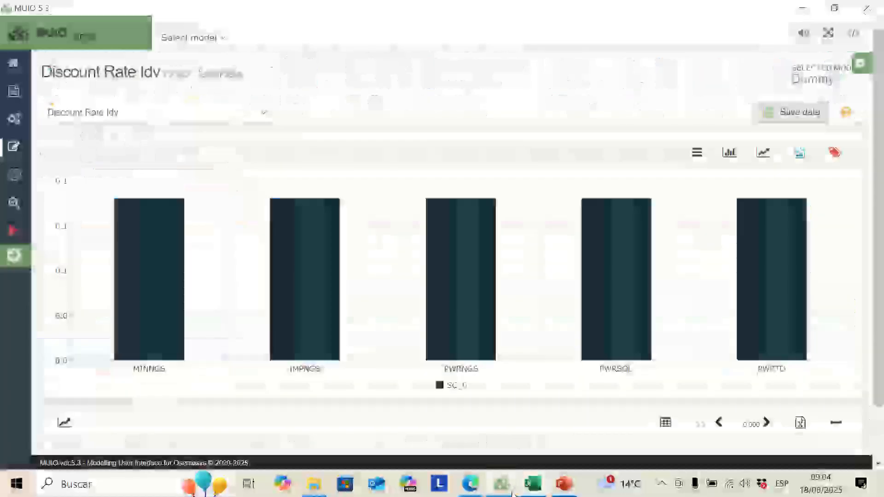
click(13, 146)
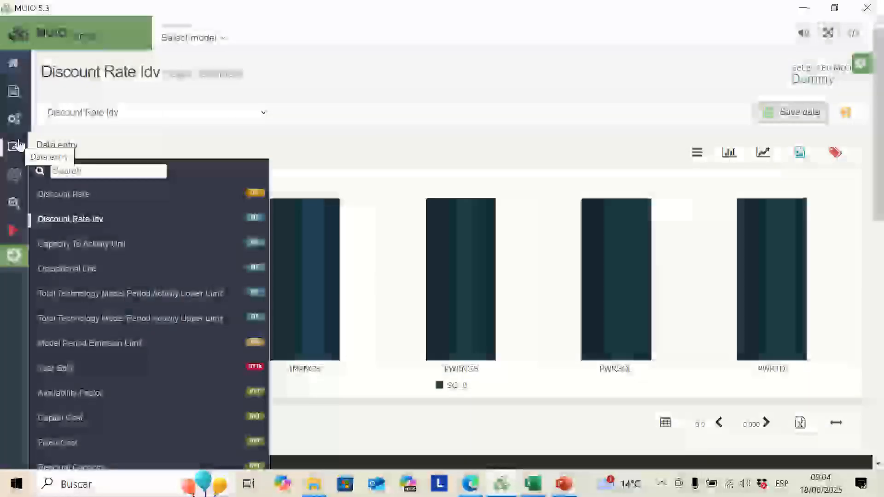
click(18, 147)
click(21, 149)
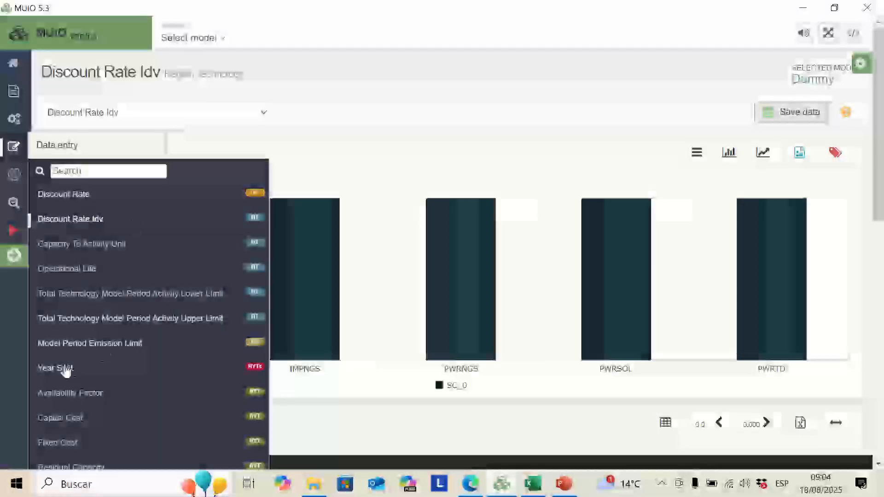
click(79, 375)
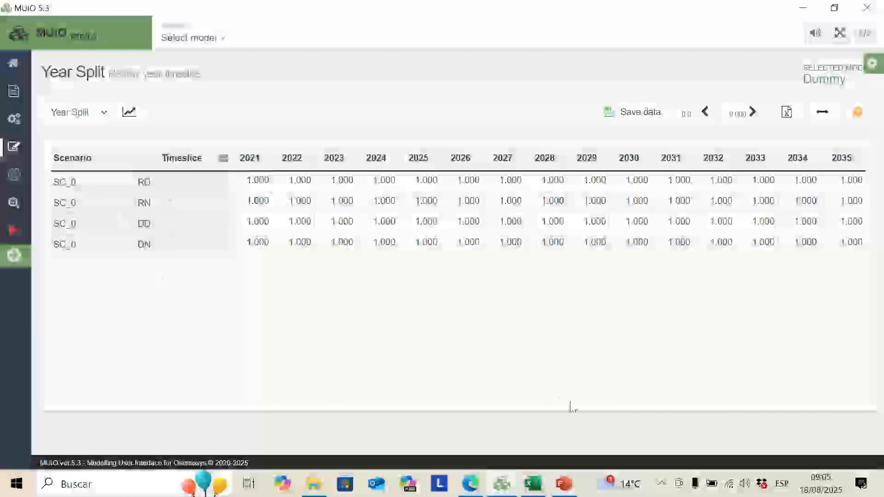
Step: Switch to Excel and copy the Year Split values of timeslices RD, RN, DD and DN for 2021 to 2035
click(533, 483)
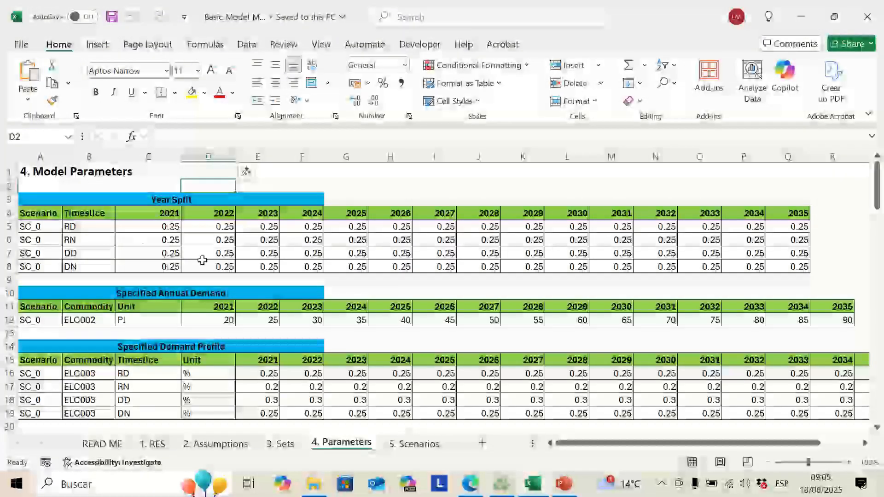
click(172, 230)
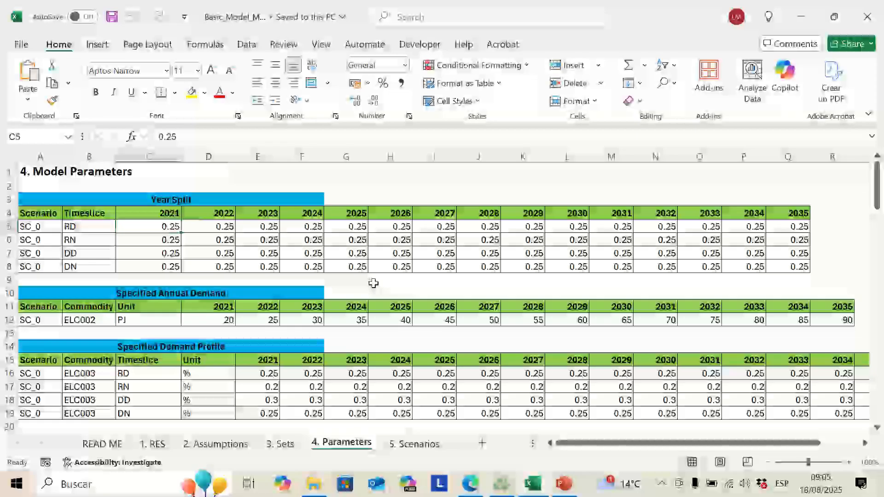
drag(181, 233, 181, 270)
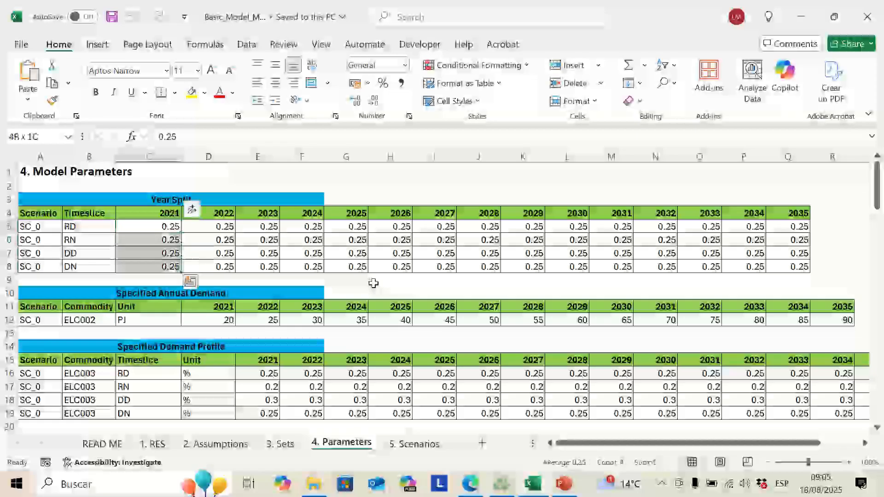
key(ctrl+shift+Right)
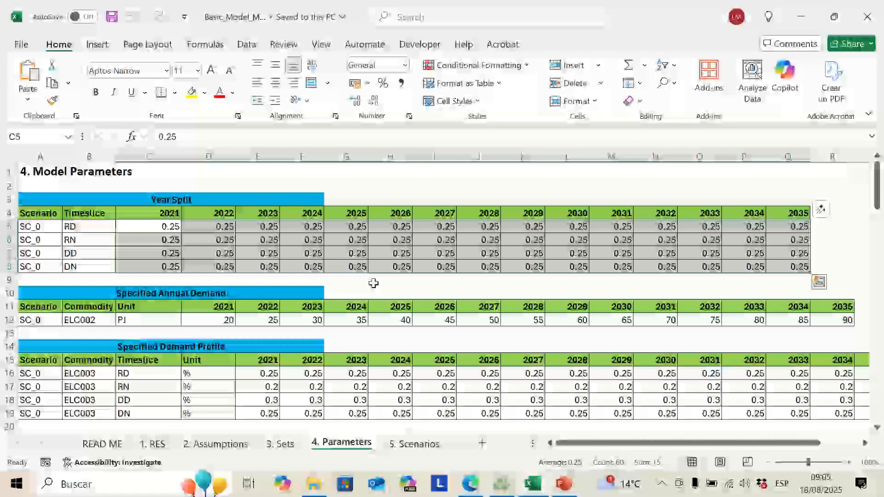
key(ctrl+c)
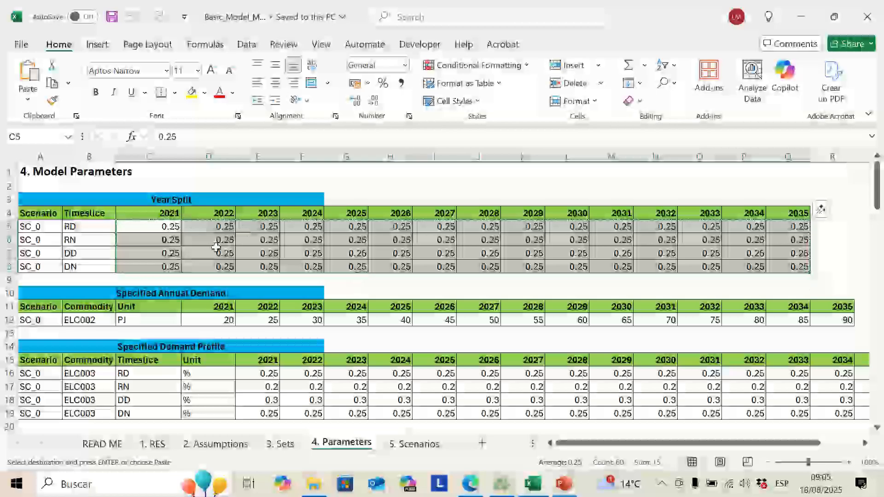
Step: Switch to MUIO, paste the copied Year Split values into timeslices RD, RN, DD and DN starting at 2021, and save the data
click(504, 486)
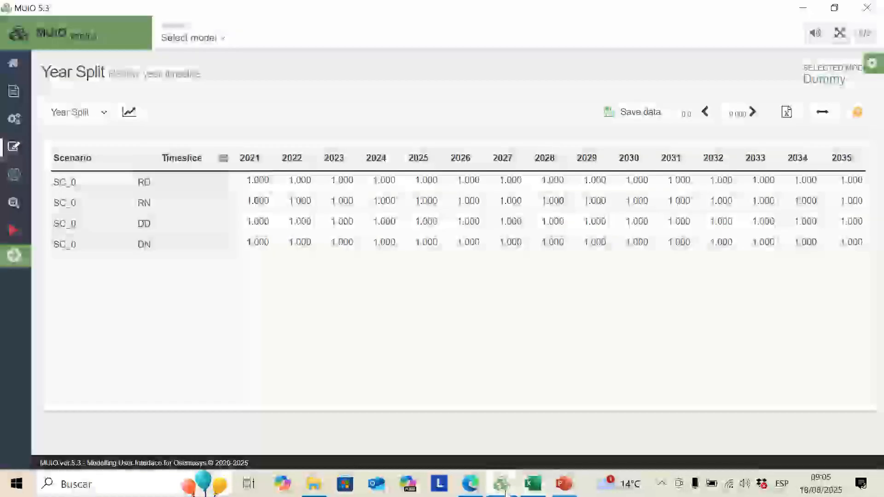
click(254, 180)
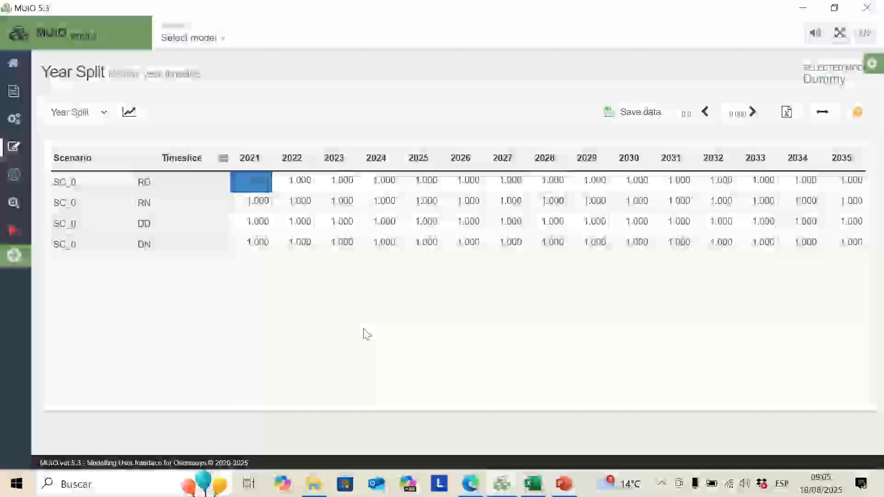
key(ctrl+v)
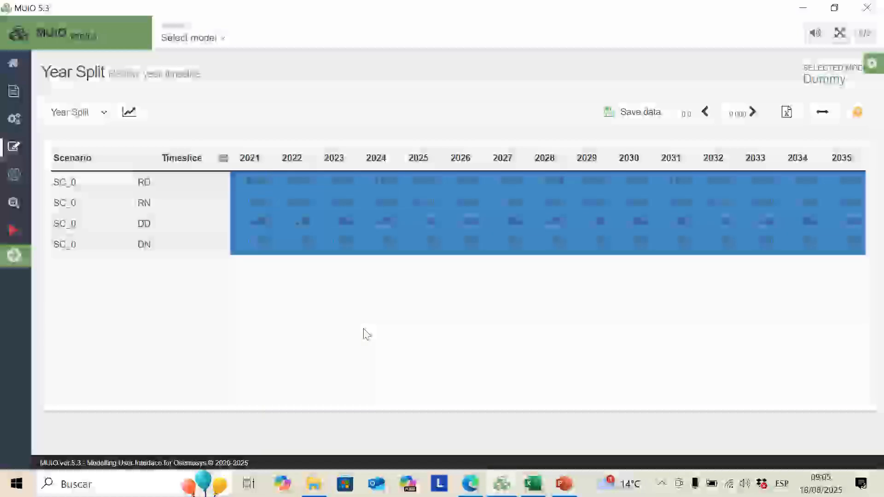
click(624, 118)
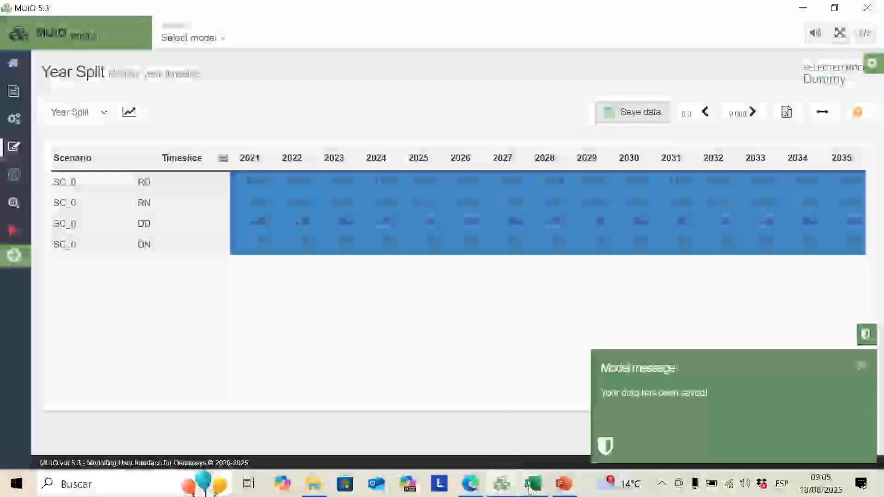
key(alt+Tab)
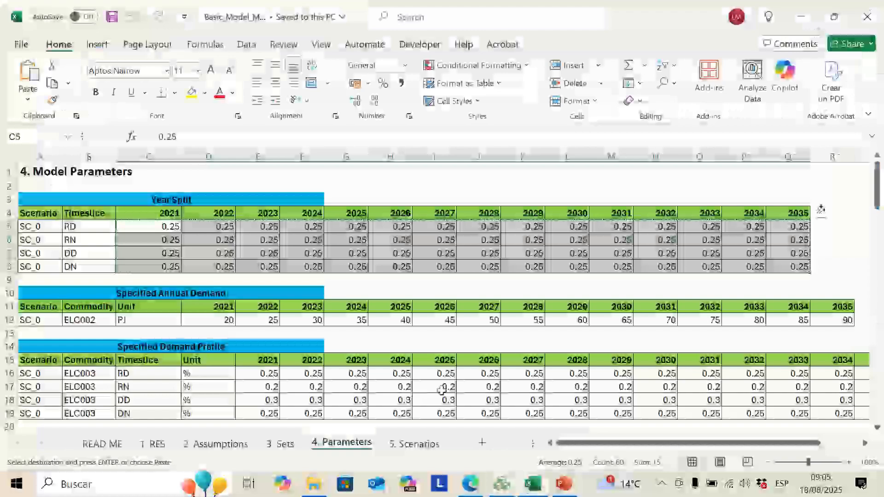
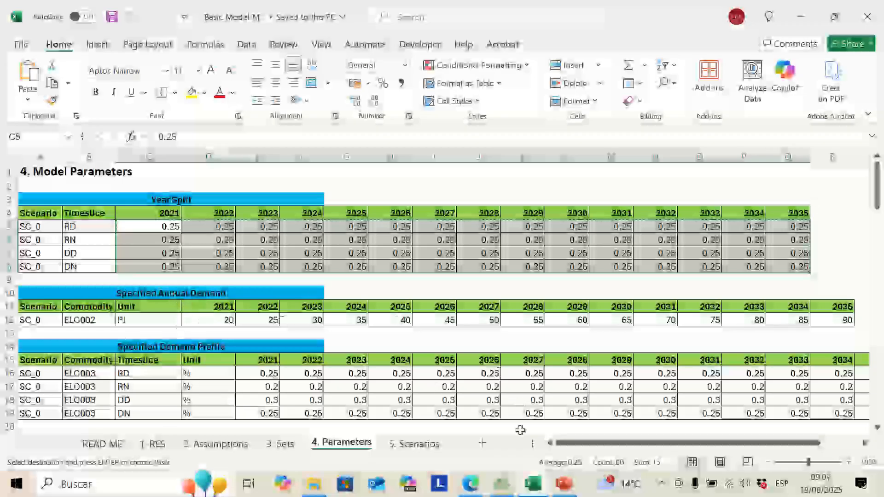
click(501, 483)
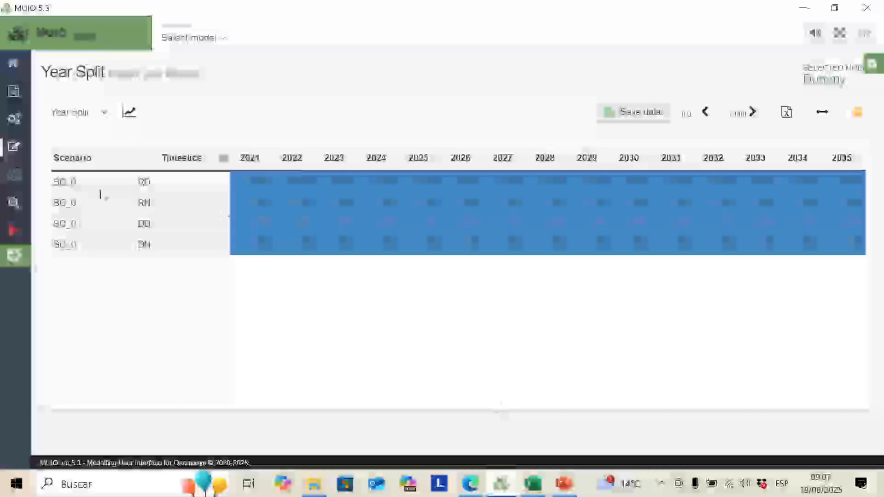
click(628, 118)
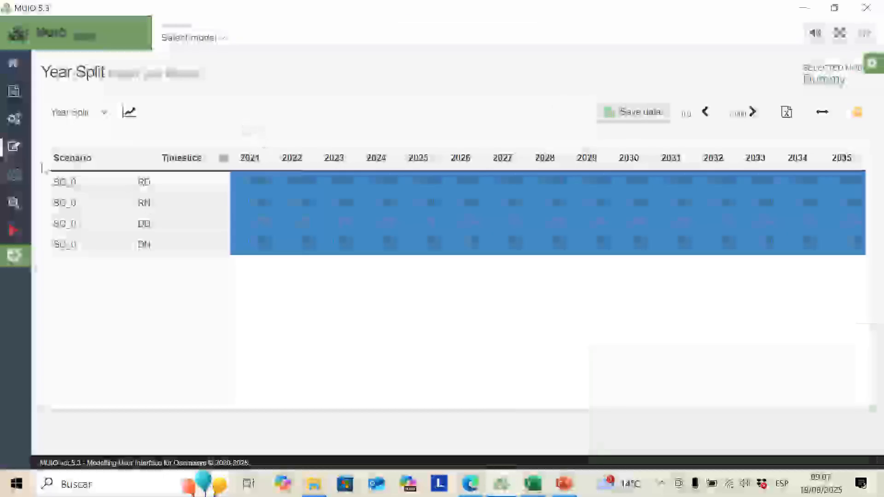
Step: Find the Specified Annual Demand parameter by searching for SPE and open it for data entry
mouse_move(13, 146)
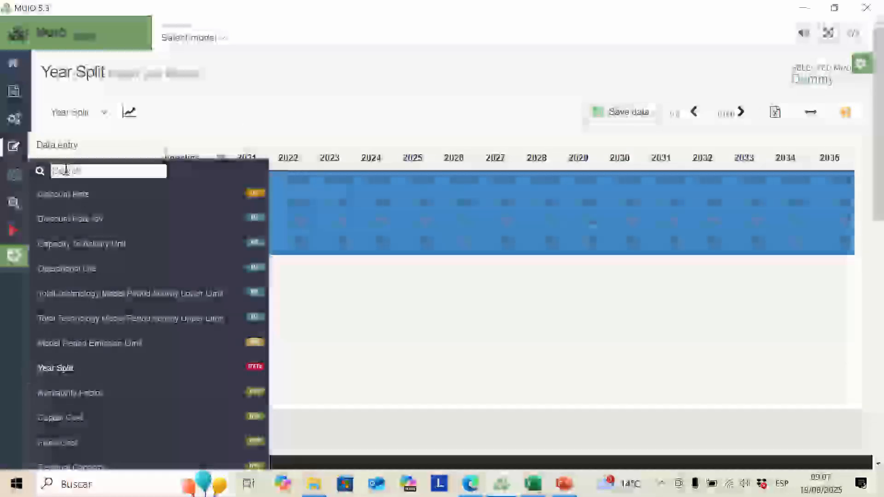
text(SPE)
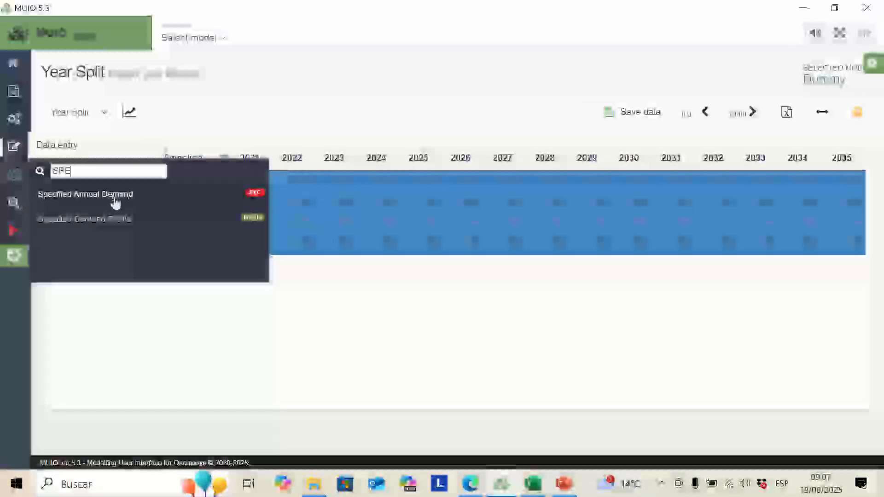
click(122, 203)
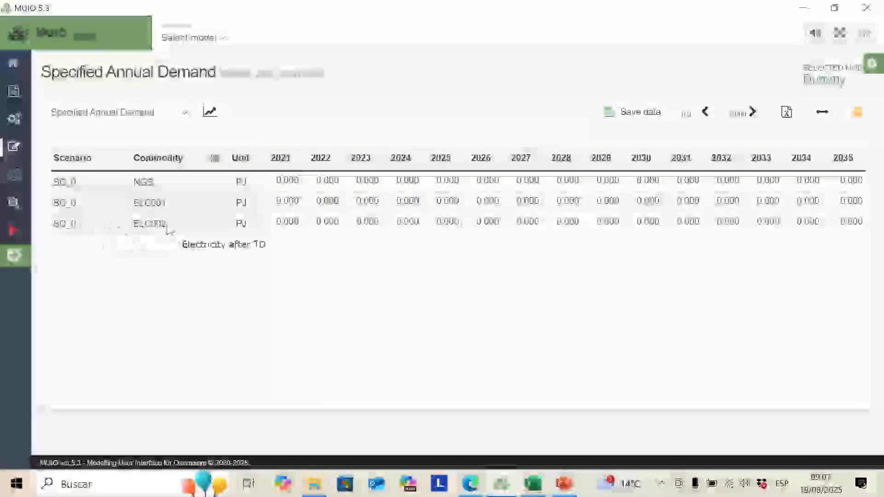
Step: Switch to Excel and copy the Specified Annual Demand values of commodity ELC002 for 2021 to 2035
click(532, 483)
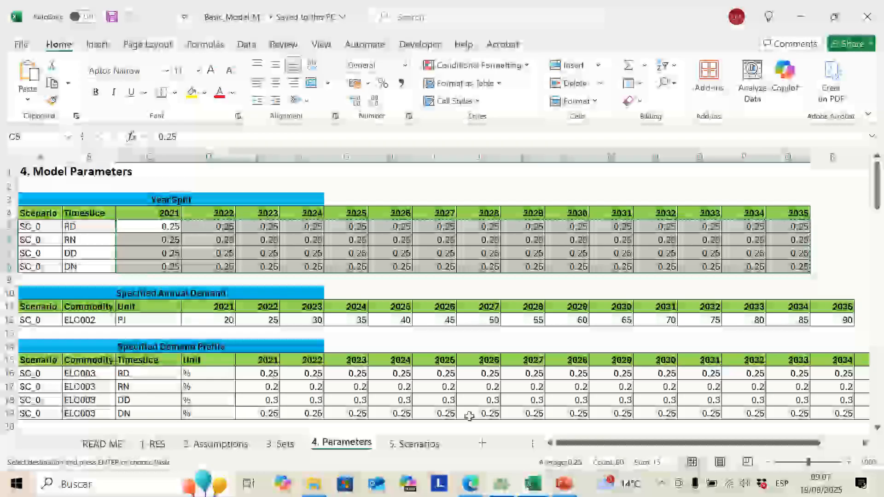
click(98, 318)
click(230, 318)
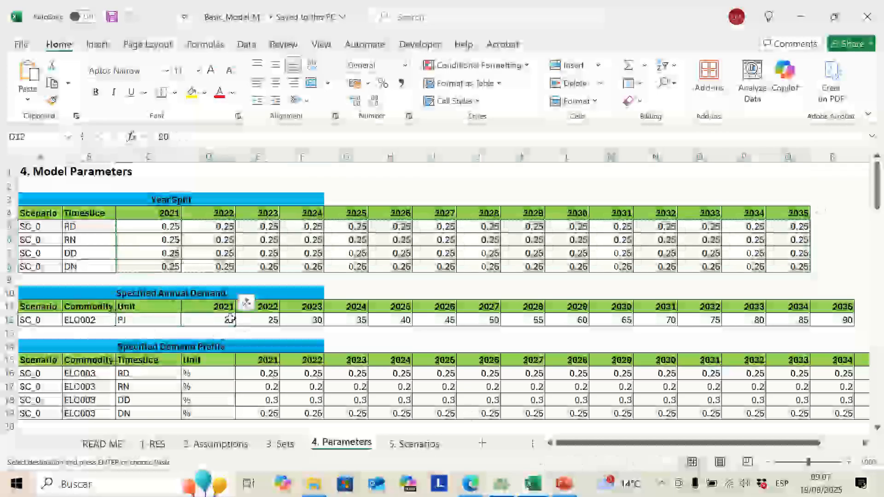
key(ctrl+shift+Right)
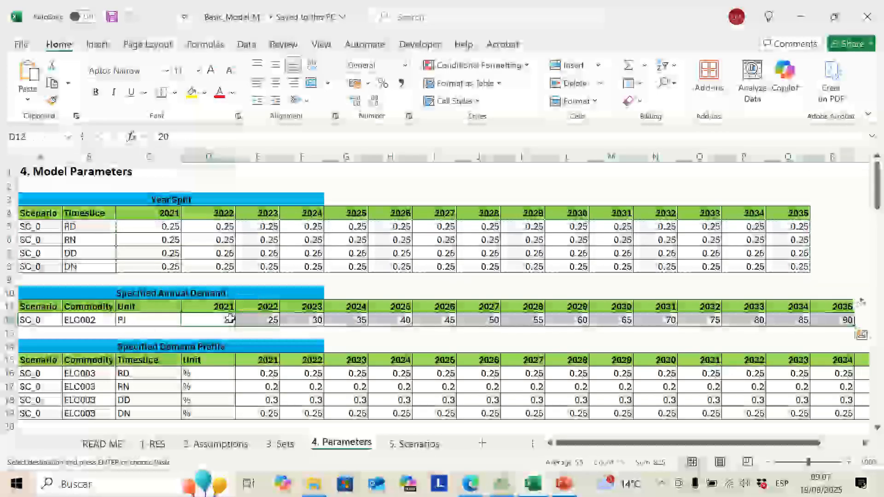
key(ctrl+c)
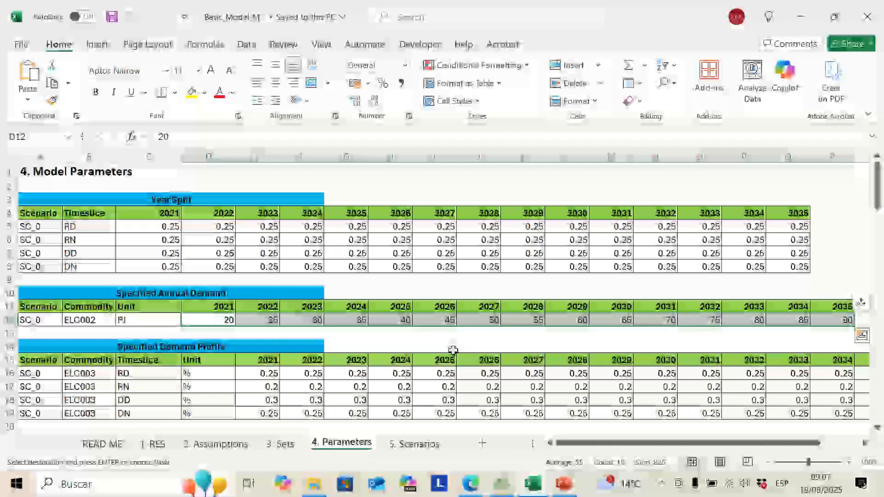
Step: Switch to MUIO, paste the copied annual demand values into the ELC002 row starting at 2021, and save the data
click(502, 484)
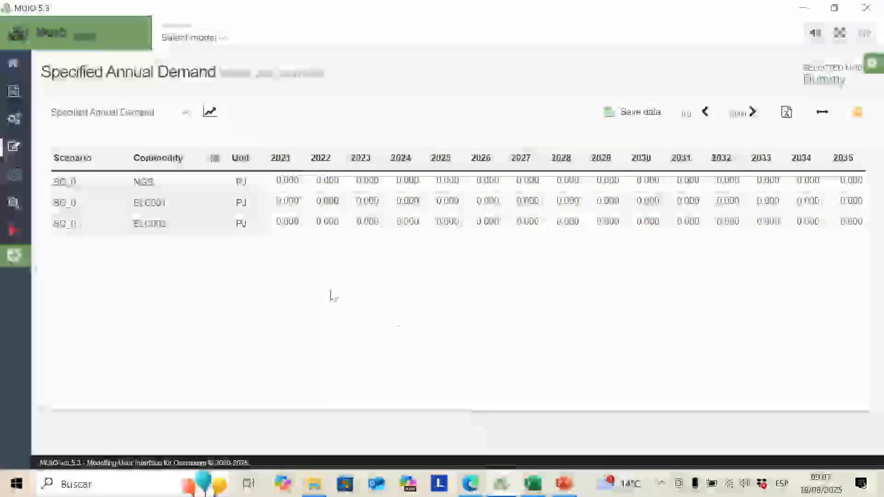
click(281, 222)
key(ctrl+v)
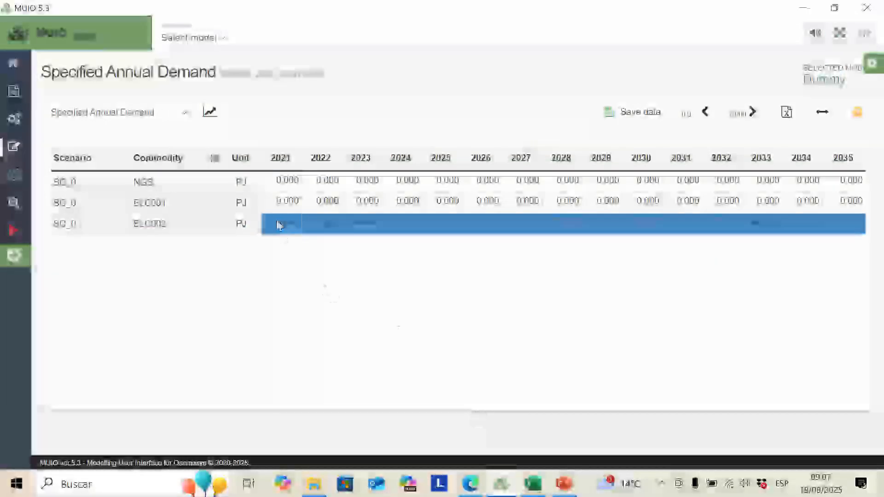
click(644, 113)
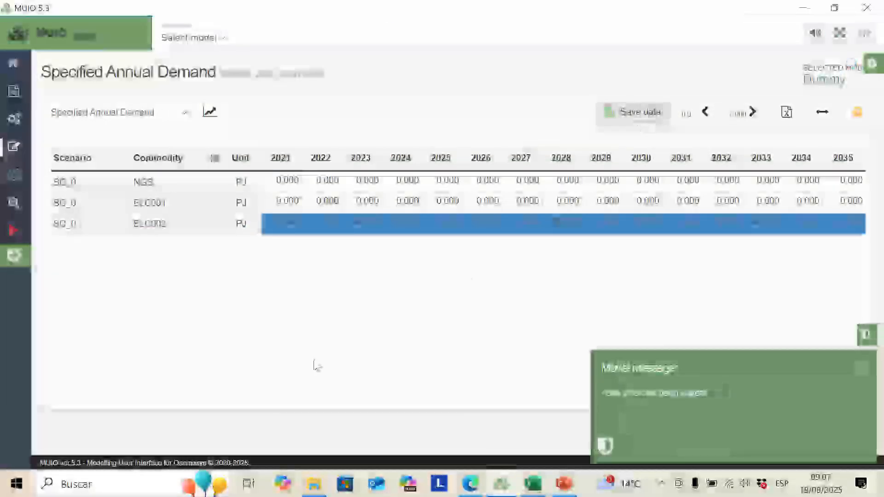
Step: Switch to Excel and copy the Specified Demand Profile values of timeslices RD, RN, DD and DN for 2021 to 2035
click(533, 484)
scroll(225, 358, down, 2)
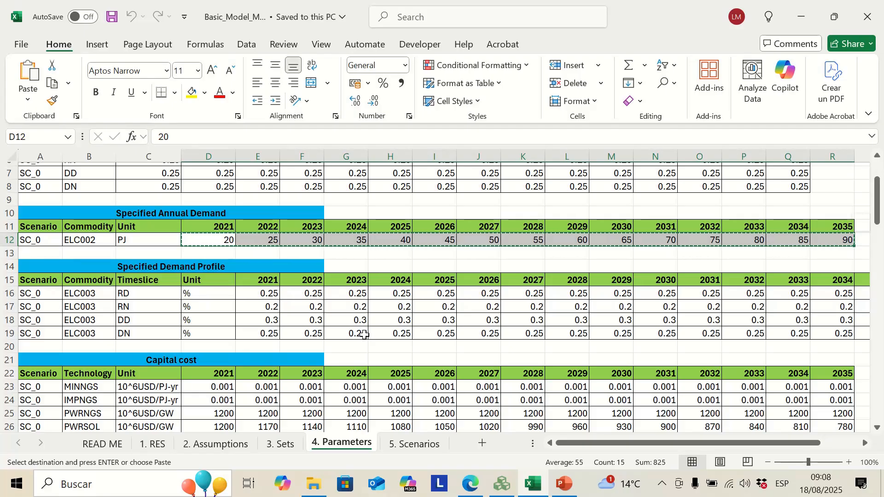
click(262, 294)
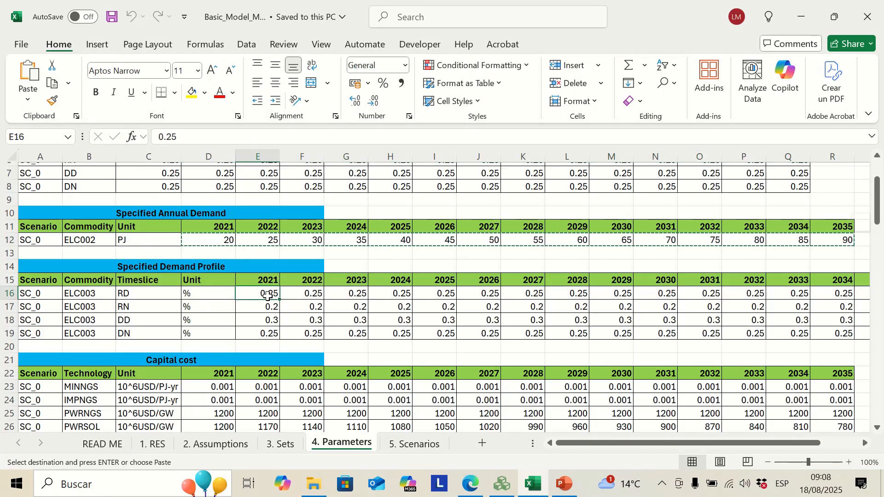
key(shift+Down)
key(shift+Down)
key(shift+Down)
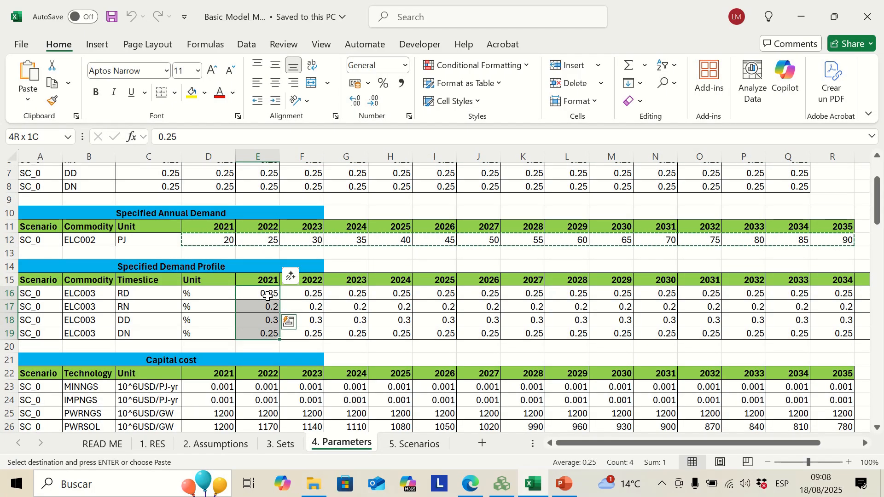
key(ctrl+shift+Right)
key(ctrl+c)
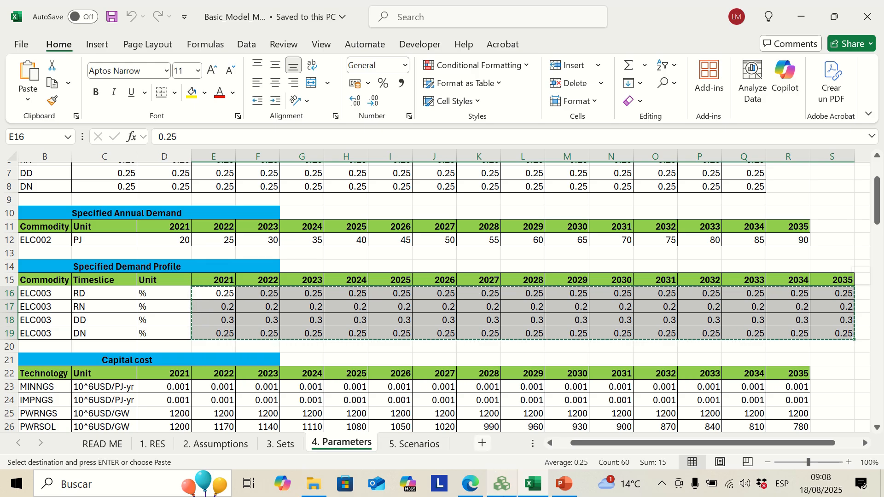
Step: Switch to MUIO and open the Specified Demand Profile parameter for data entry
click(501, 483)
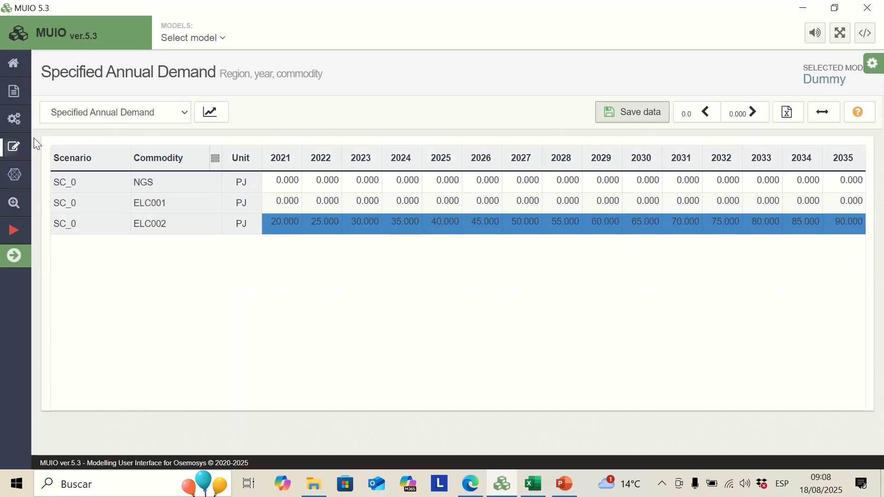
mouse_move(15, 147)
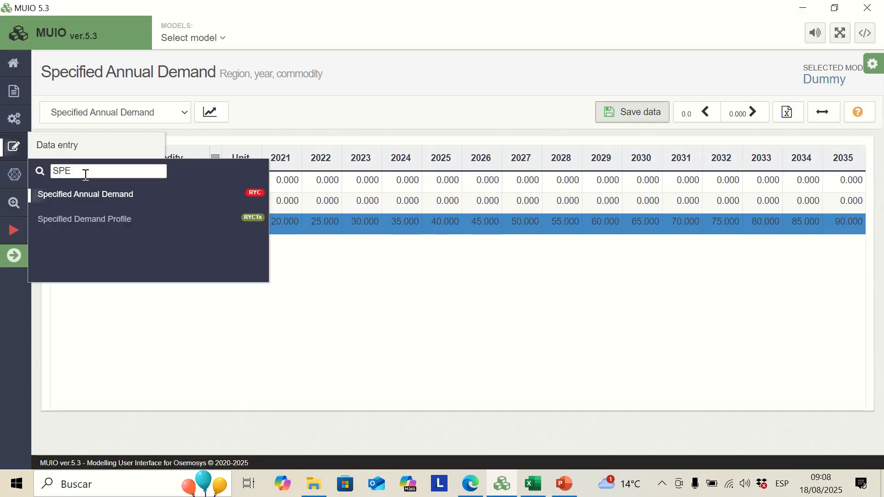
click(117, 223)
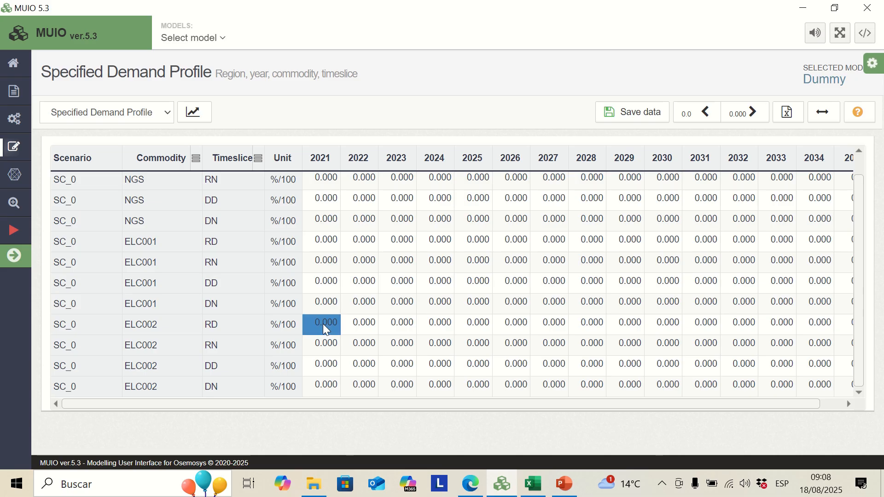
Step: Paste the copied demand profile values into the ELC002 rows RD, RN, DD and DN starting at 2021, and save the data
key(ctrl+v)
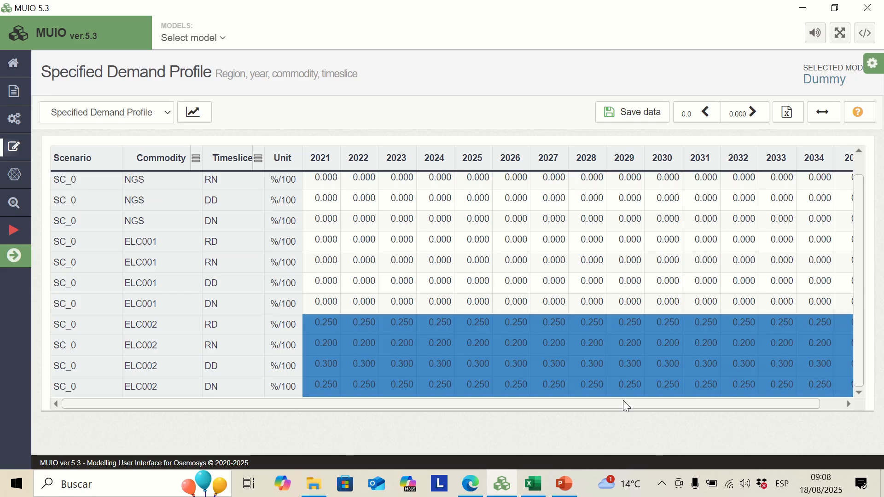
drag(690, 405, 799, 408)
drag(692, 411, 405, 412)
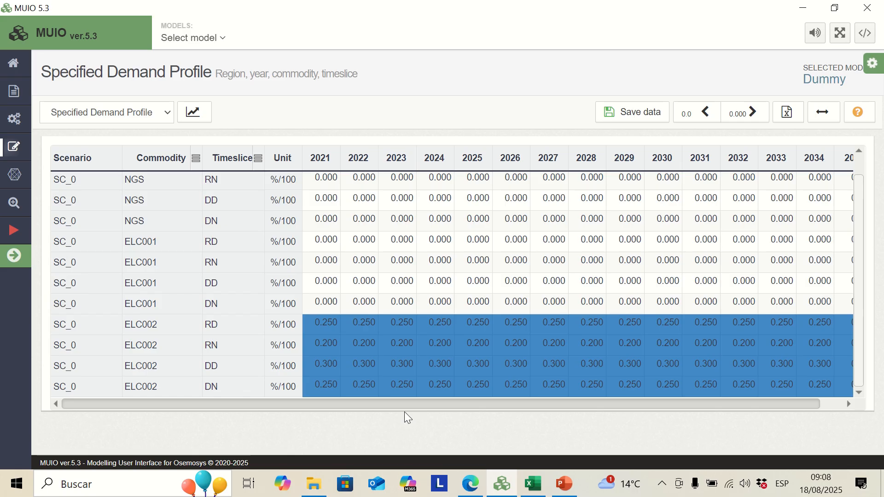
click(629, 118)
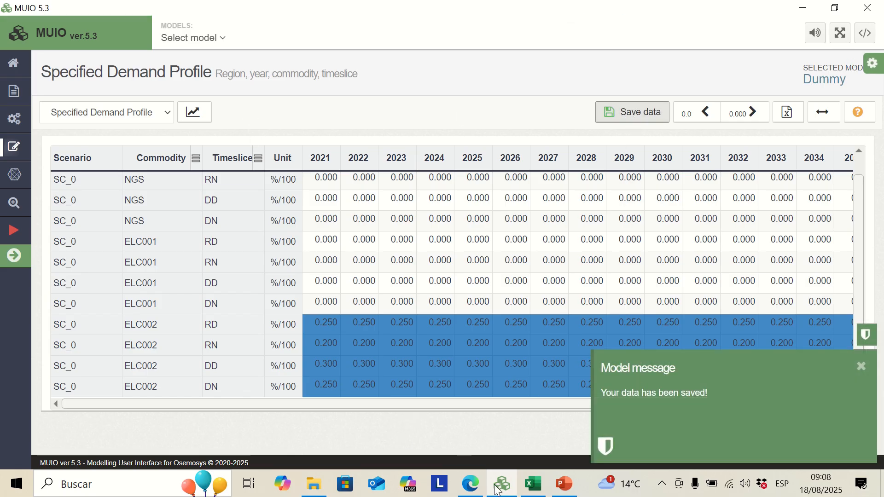
Step: Check the Capital cost table in Excel, and in MUIO search for CAP and open the Capital Cost parameter for data entry
click(533, 483)
scroll(301, 263, down, 2)
scroll(302, 264, down, 1)
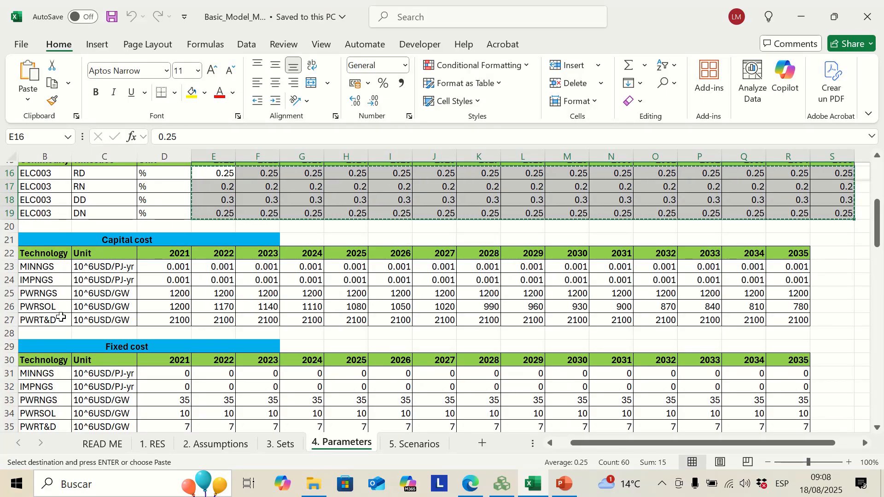
click(502, 487)
mouse_move(14, 147)
drag(84, 169, 42, 171)
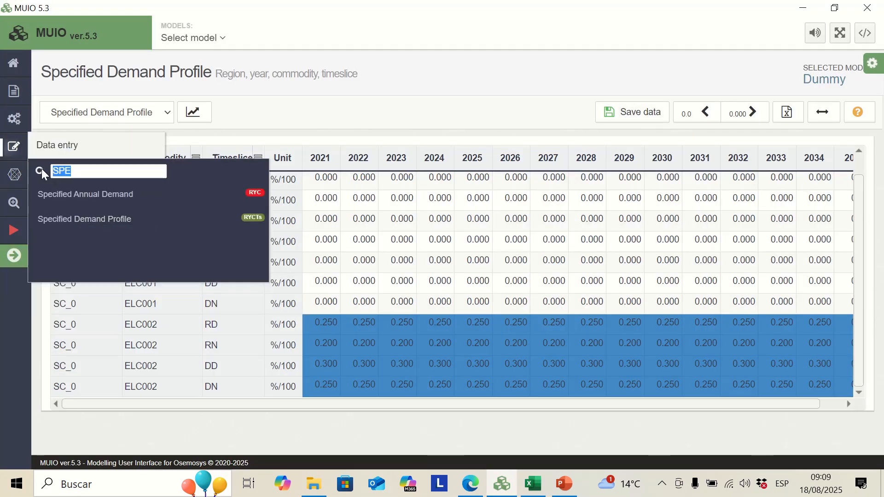
text(CAP)
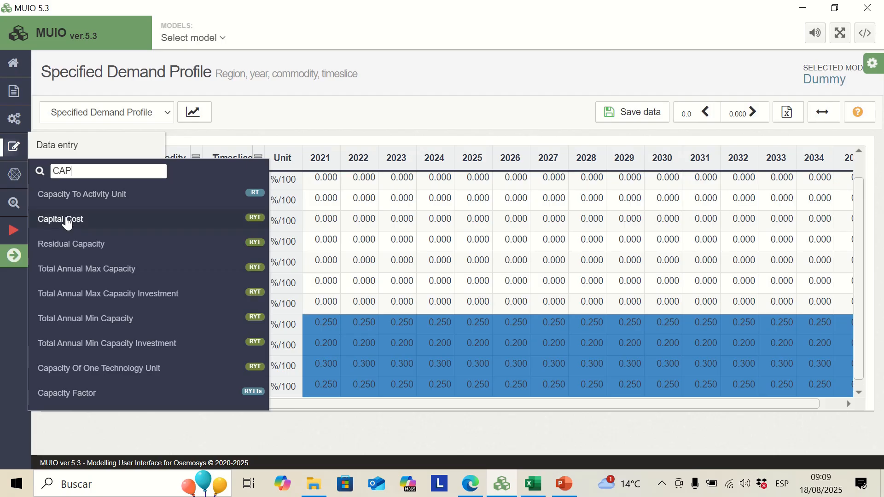
click(66, 219)
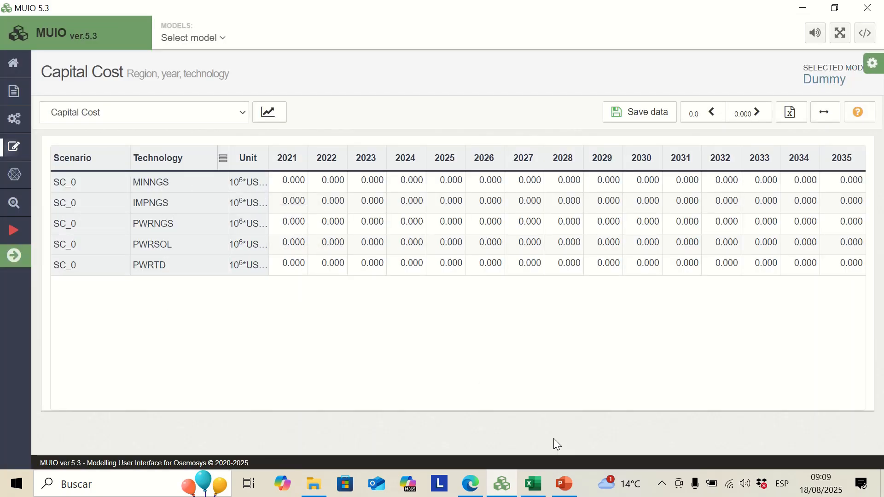
Step: Switch to Excel and copy the Capital cost values of MINNGS, IMPNGS, PWRNGS, PWRSOL and PWRT&D for 2021 to 2035
click(532, 483)
click(177, 267)
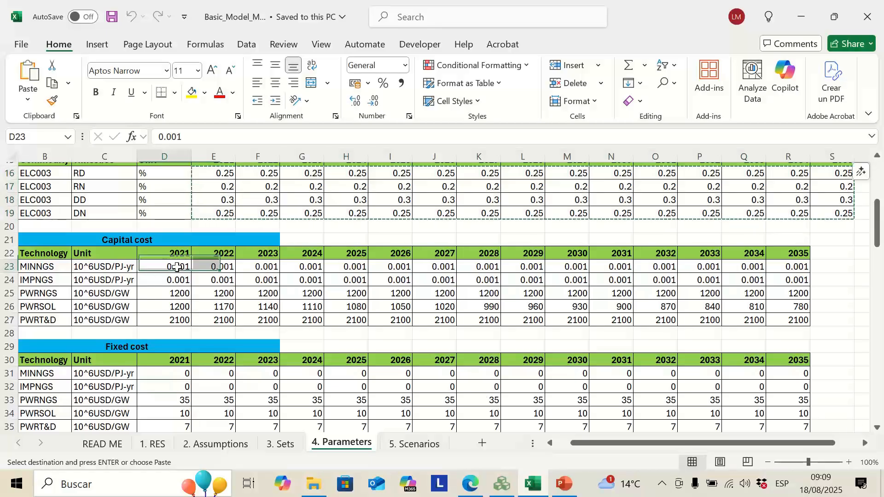
key(shift+Down)
key(shift+Down)
key(shift+Down)
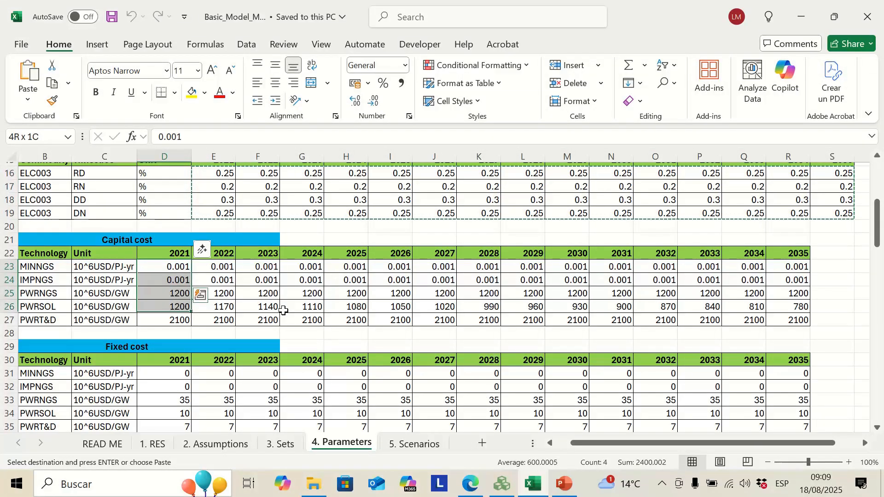
key(shift+Down)
key(ctrl+shift+Right)
key(ctrl+c)
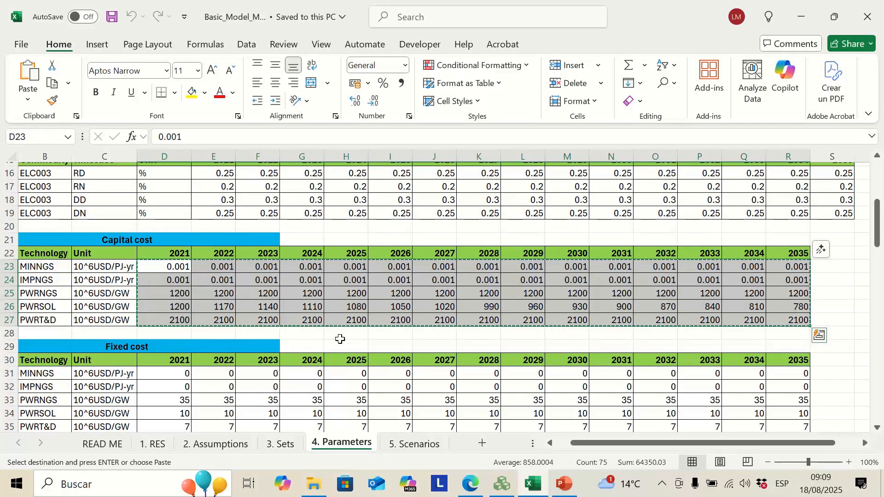
Step: Switch to MUIO, paste the copied capital cost values into the Capital Cost table starting at MINNGS 2021, and save the data
click(509, 489)
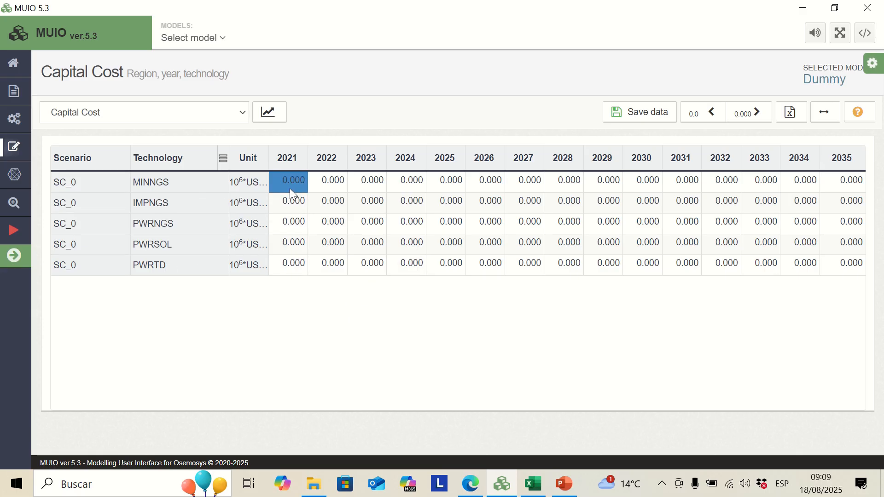
key(ctrl+v)
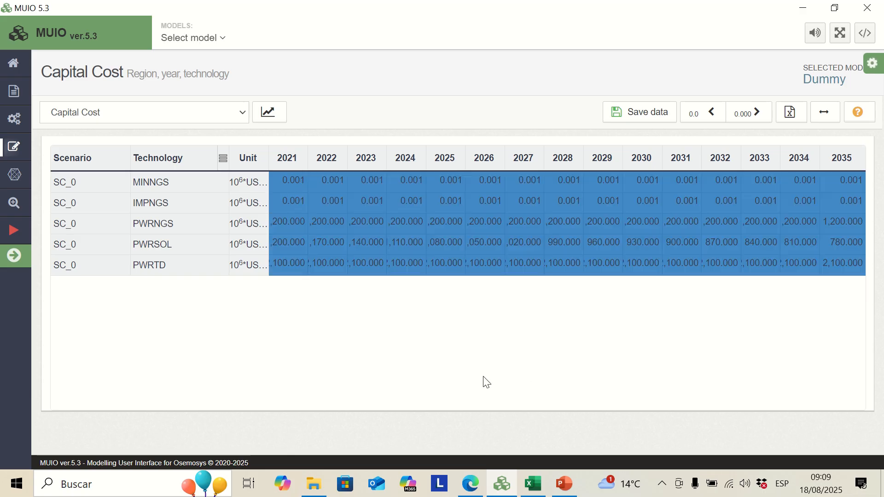
click(638, 113)
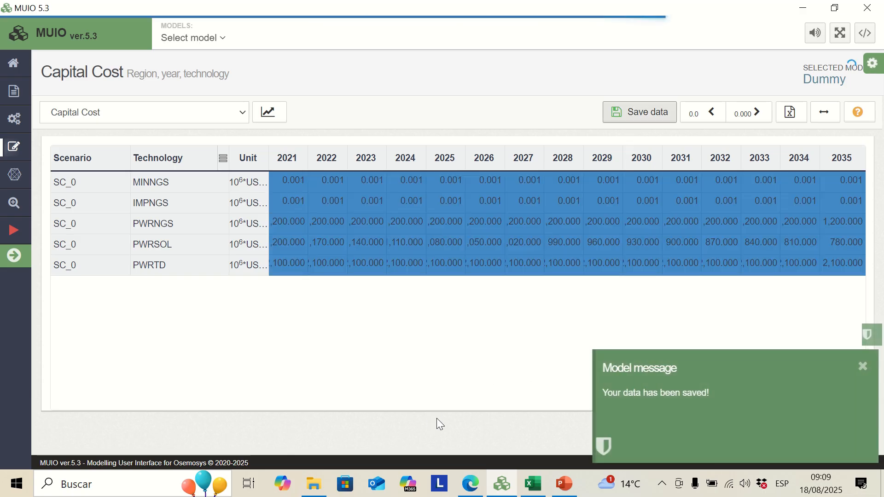
Step: Check the Fixed cost table in Excel, and in MUIO search for FIX and open the Fixed Cost parameter for data entry
click(525, 494)
scroll(350, 364, down, 3)
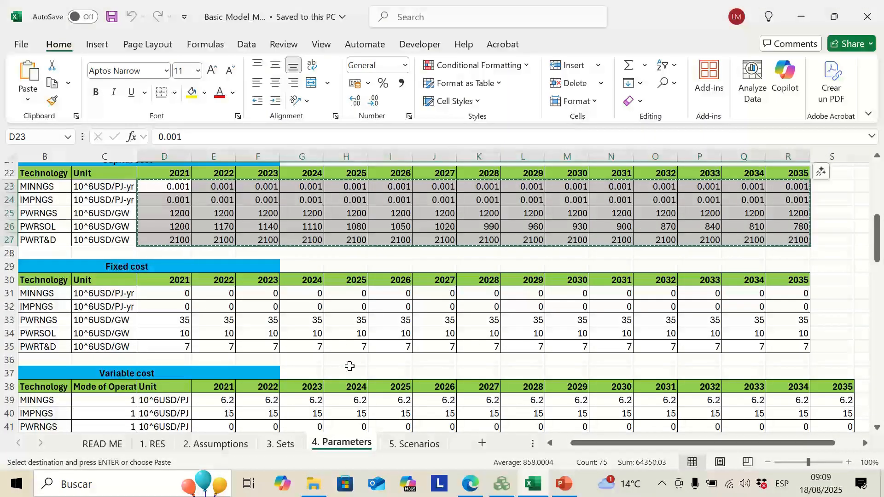
click(502, 484)
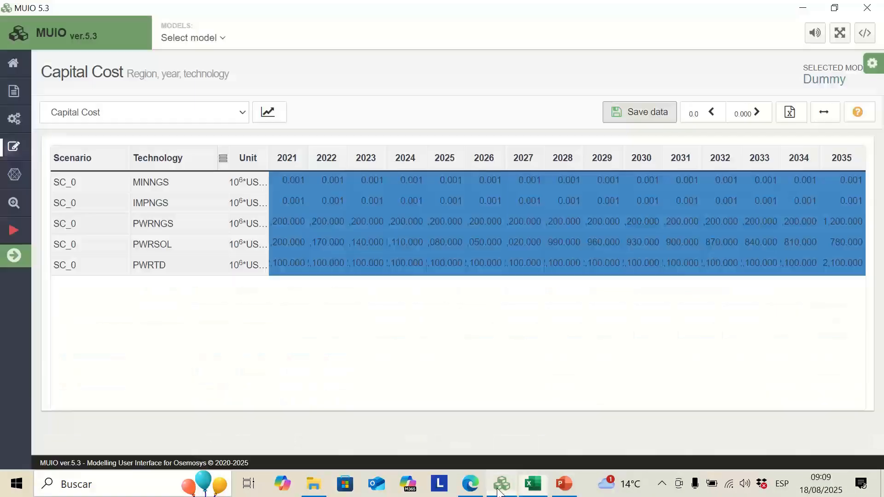
mouse_move(15, 156)
double_click(62, 171)
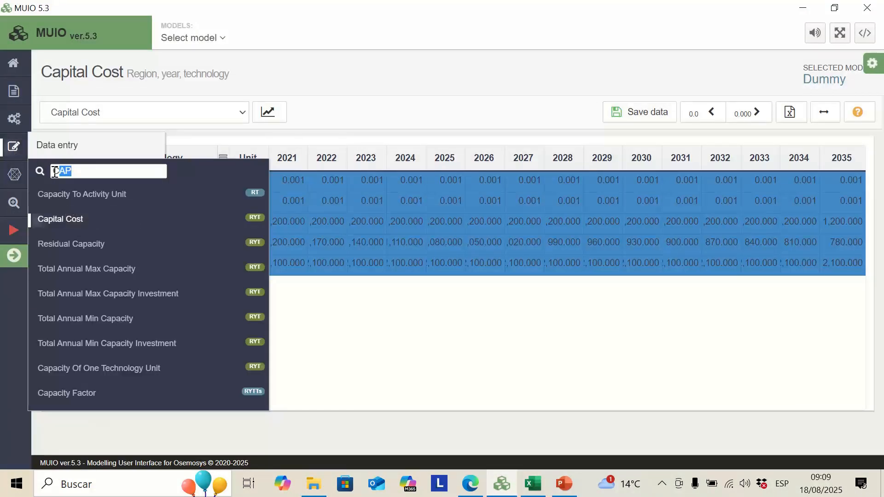
text(FIX)
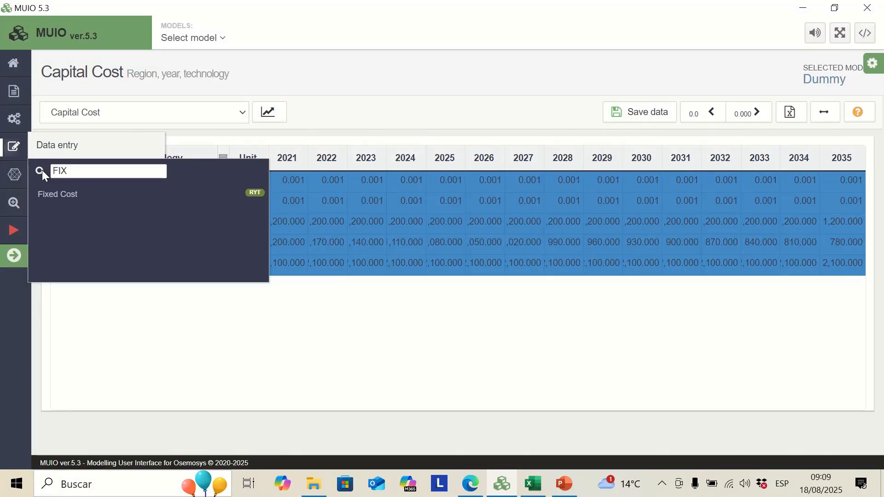
click(67, 191)
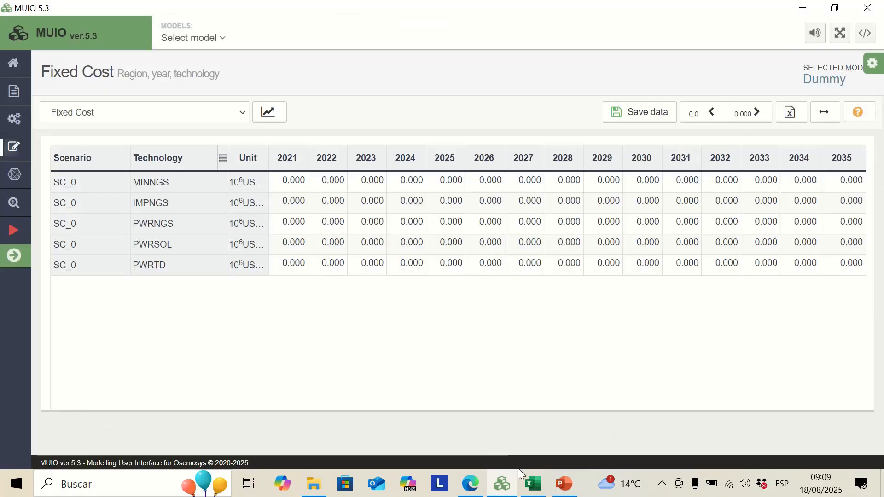
Step: Switch to Excel and copy the Fixed cost values of all five technologies for 2021 to 2035
click(533, 484)
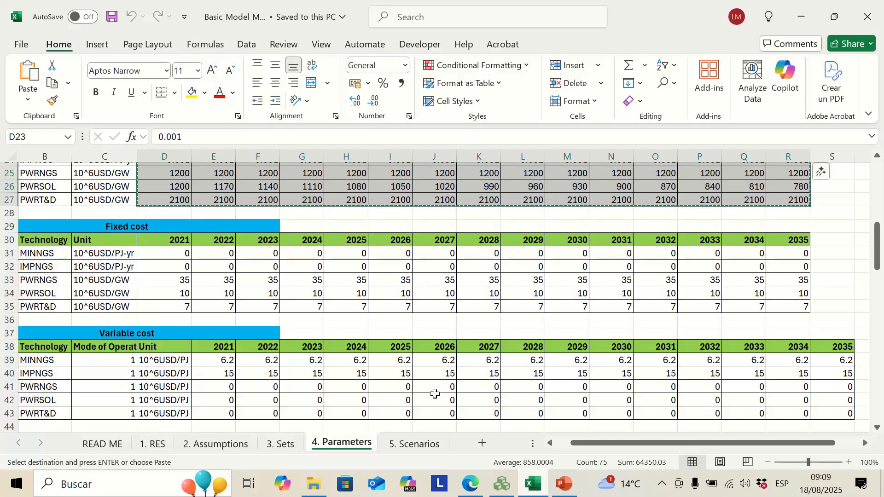
click(158, 256)
key(ctrl+shift+Down)
key(ctrl+shift+Right)
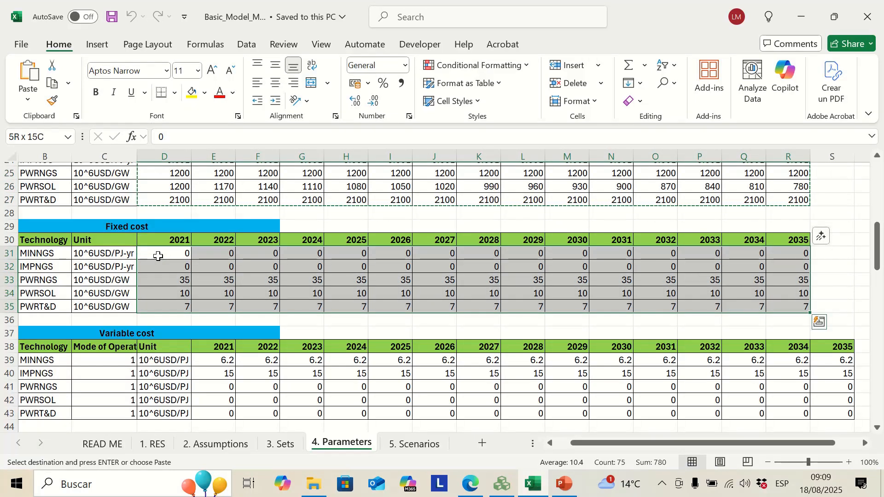
key(ctrl+c)
Step: Switch to MUIO, paste the copied values into the Fixed Cost table starting at MINNGS 2021, and save the data
click(502, 484)
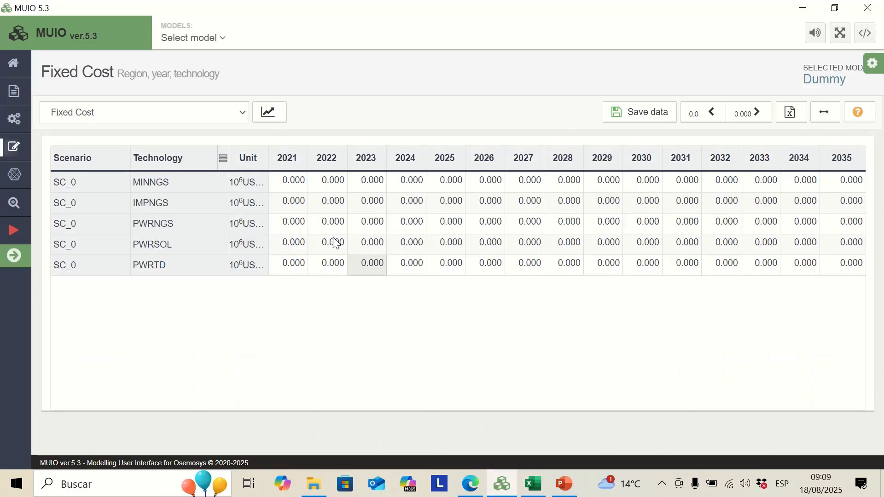
click(281, 183)
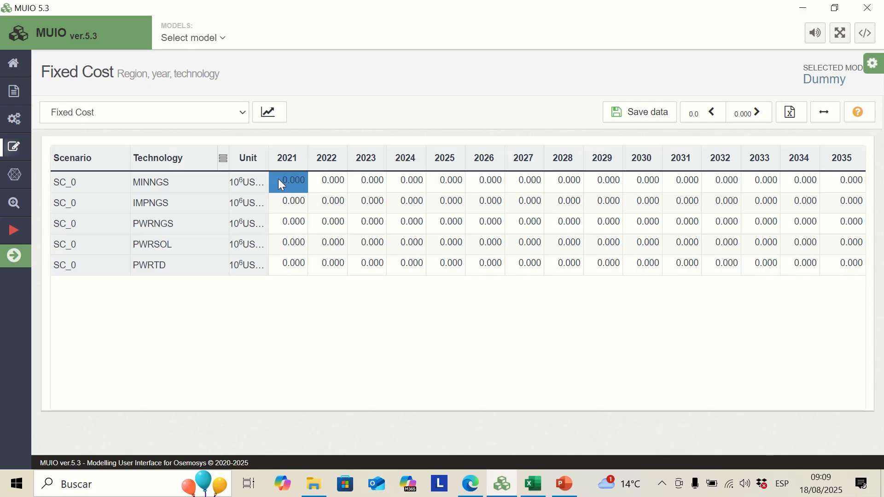
key(ctrl+v)
click(621, 119)
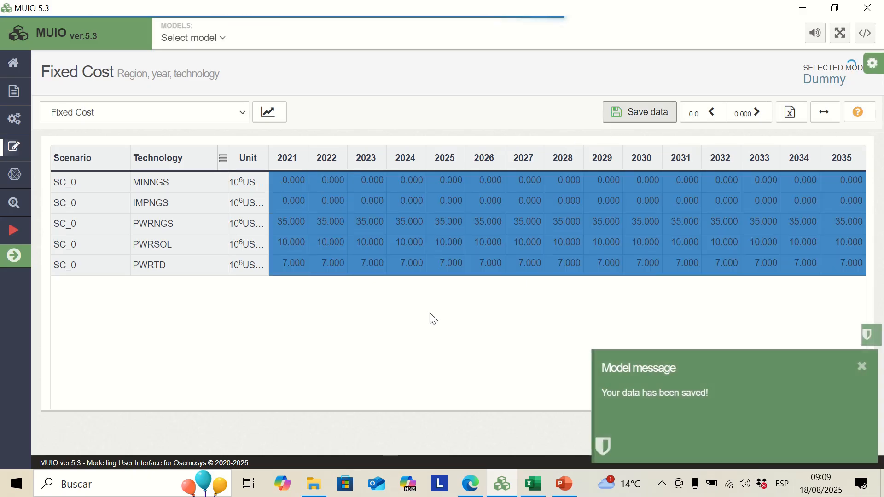
Step: Locate the first Variable cost value in Excel, and in MUIO search for VARI and open the Variable Cost parameter
click(533, 483)
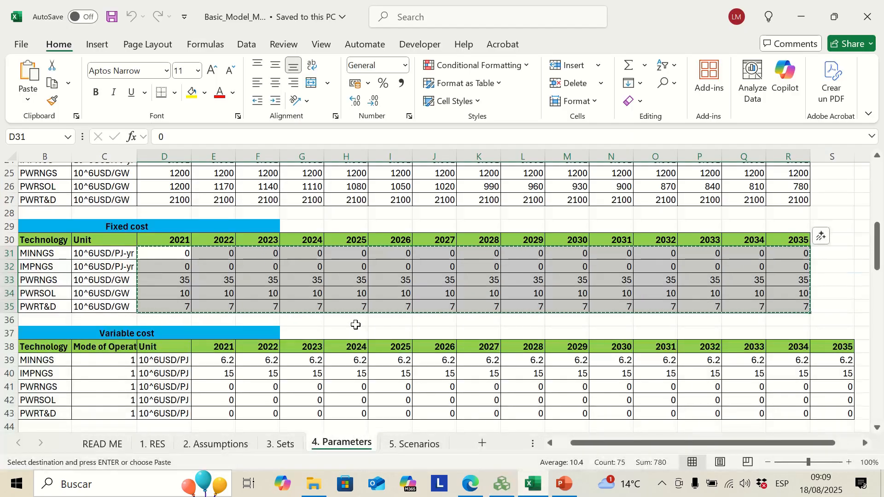
scroll(355, 324, down, 2)
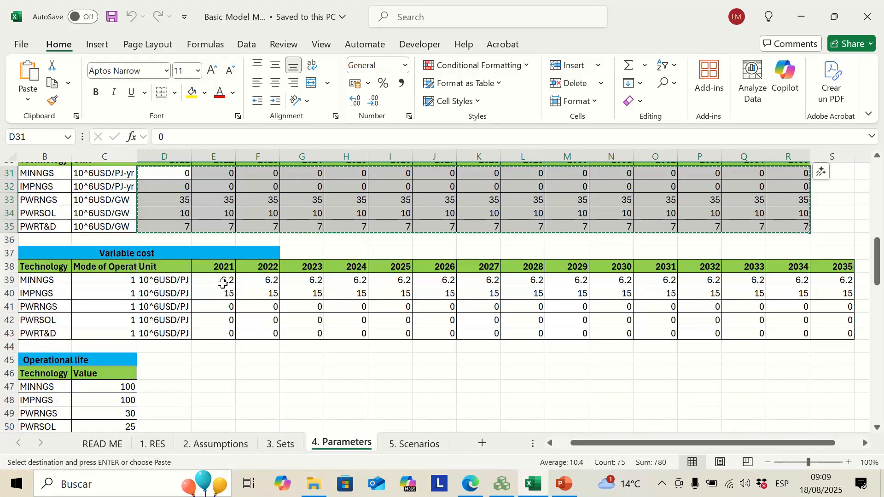
click(223, 281)
click(501, 483)
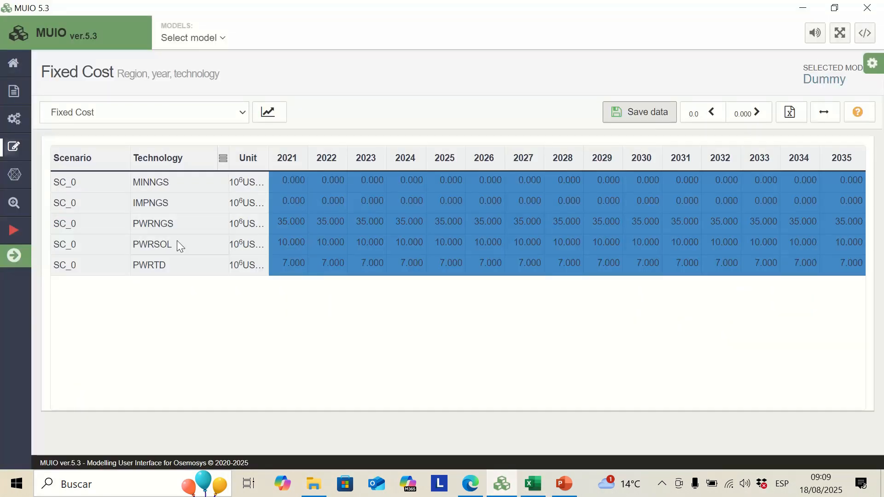
mouse_move(2, 150)
drag(74, 171, 43, 177)
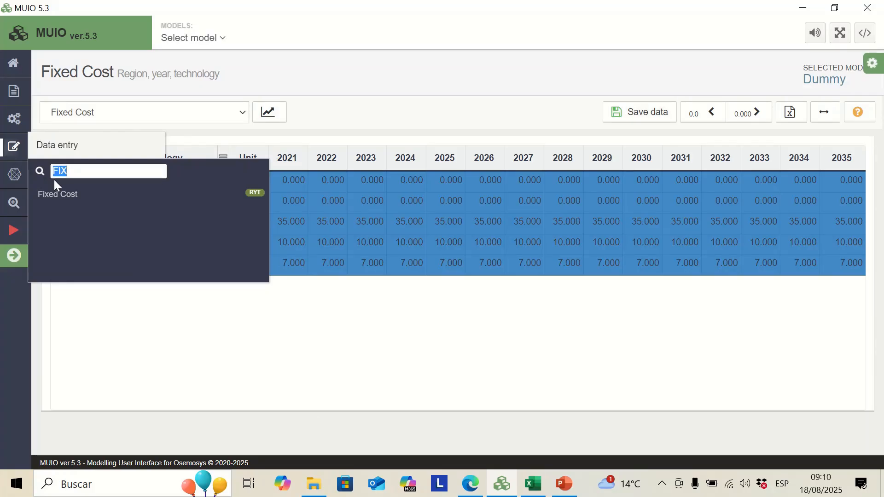
text(VARI)
click(83, 196)
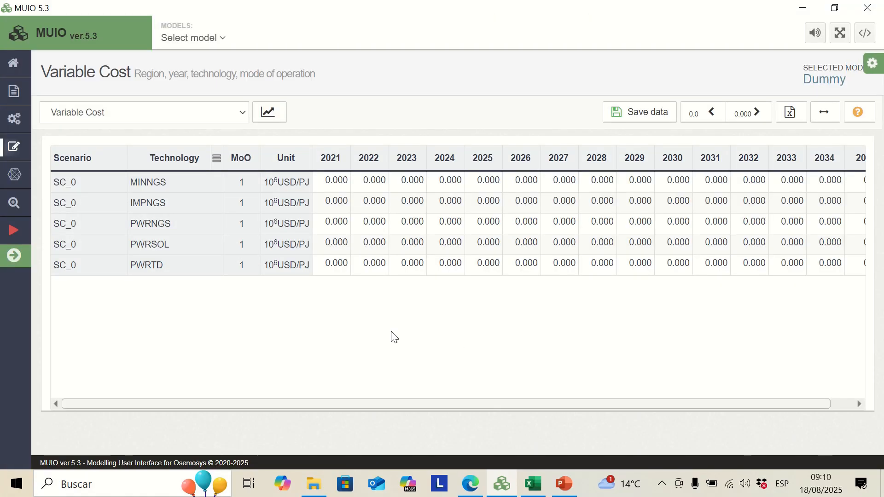
Step: Switch to Excel and copy the Variable cost values of MINNGS, IMPNGS, PWRNGS, PWRSOL and PWRT&D for 2021 to 2035
click(539, 481)
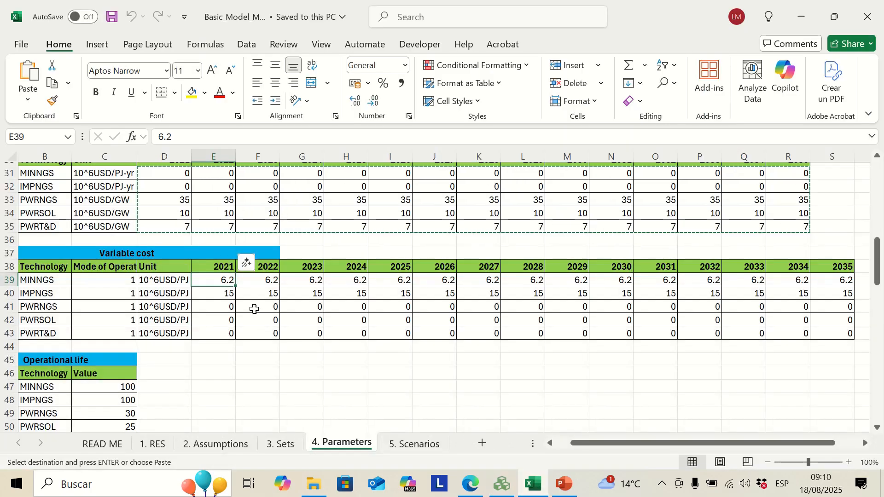
key(shift+Down)
key(shift+Down)
key(shift+Down)
key(shift+Down)
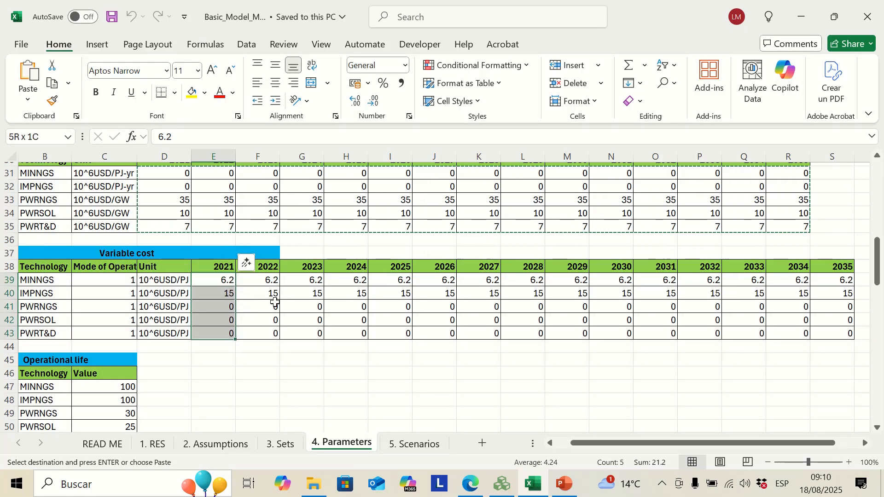
key(ctrl+shift+Right)
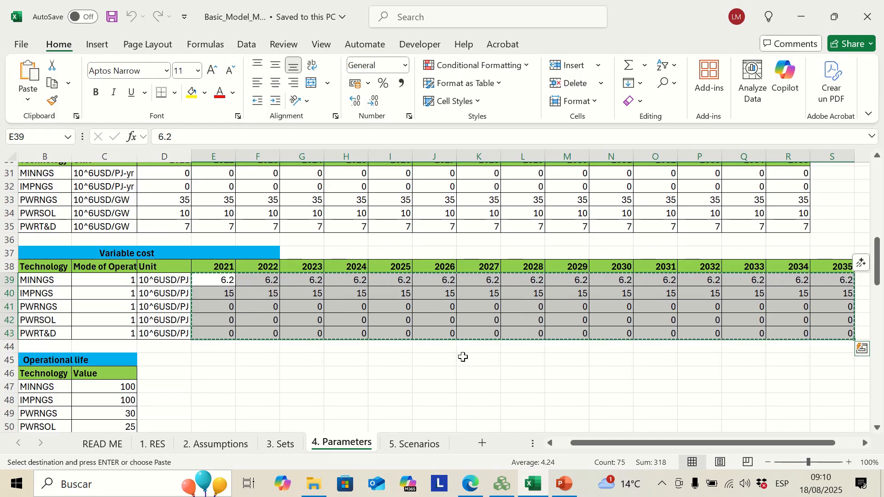
Step: Switch to MUIO, paste the copied values into the Variable Cost table starting at MINNGS 2021, and save the data
click(502, 484)
click(331, 184)
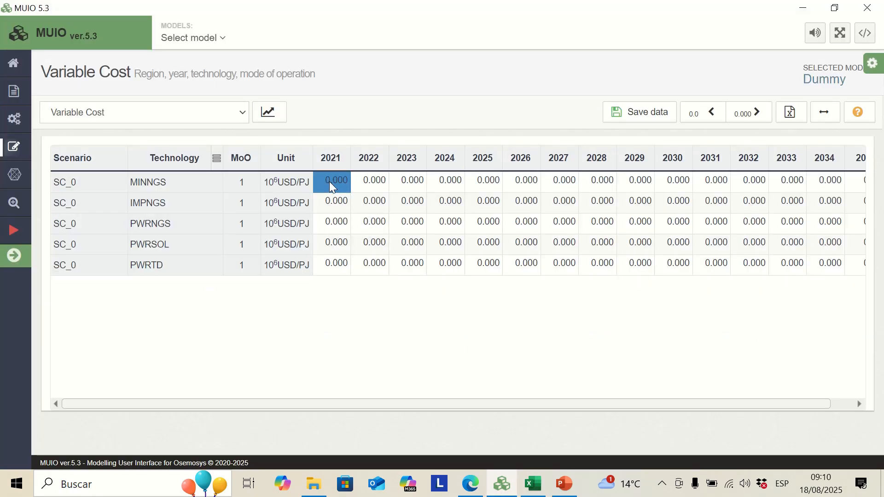
key(ctrl+v)
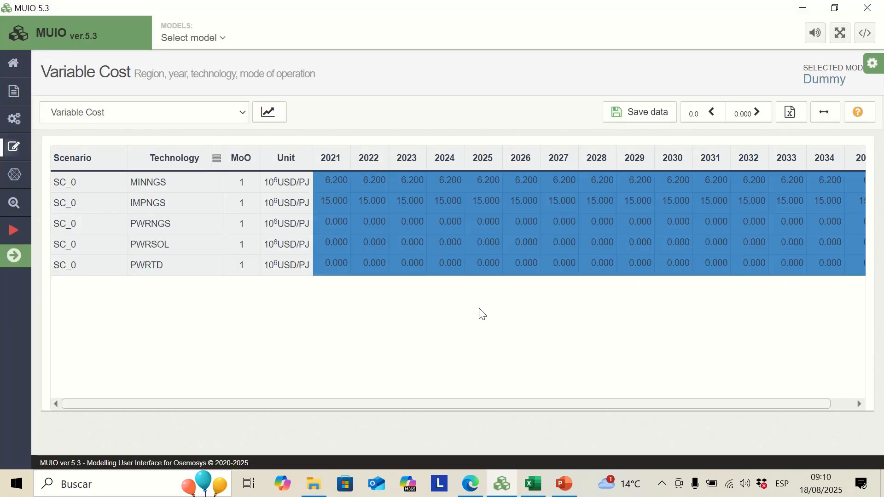
click(626, 117)
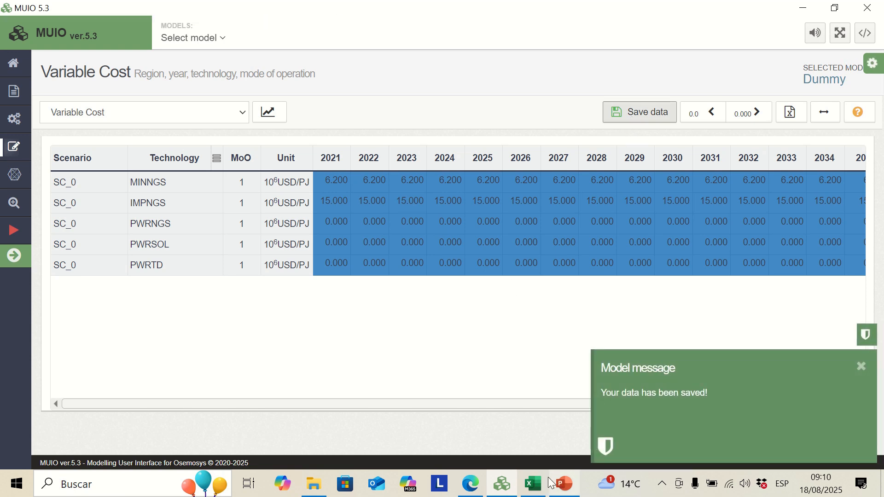
Step: Check the Operational life table in Excel, and in MUIO search for OPERA, open the Operational Life parameter and view its data table
key(alt+Tab)
click(299, 399)
scroll(300, 400, down, 2)
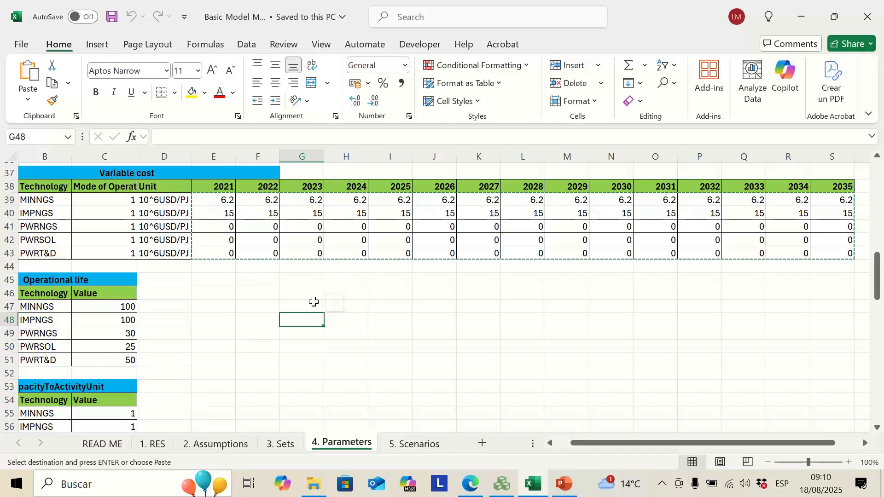
scroll(212, 361, down, 1)
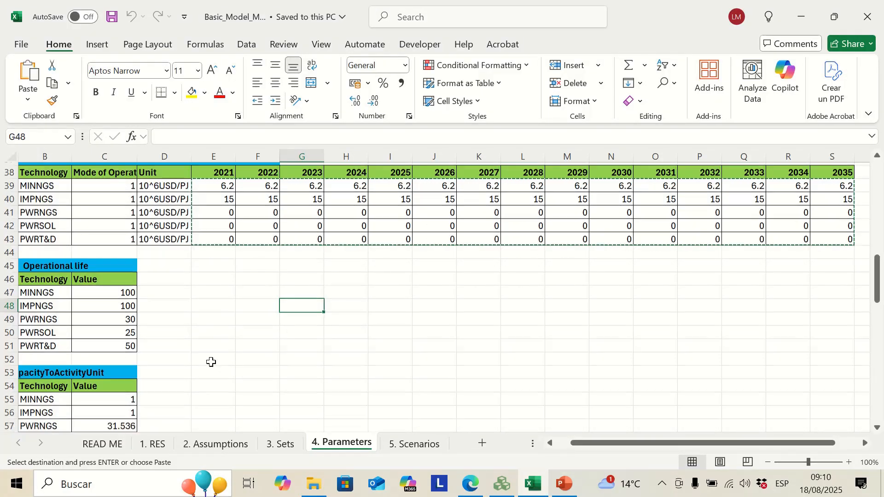
click(502, 483)
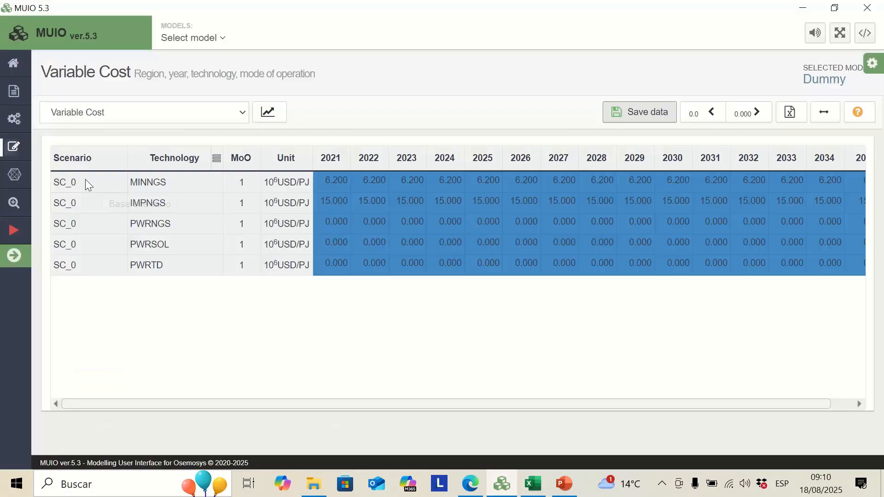
mouse_move(14, 147)
text(VAR)
double_click(73, 171)
text(OPERA)
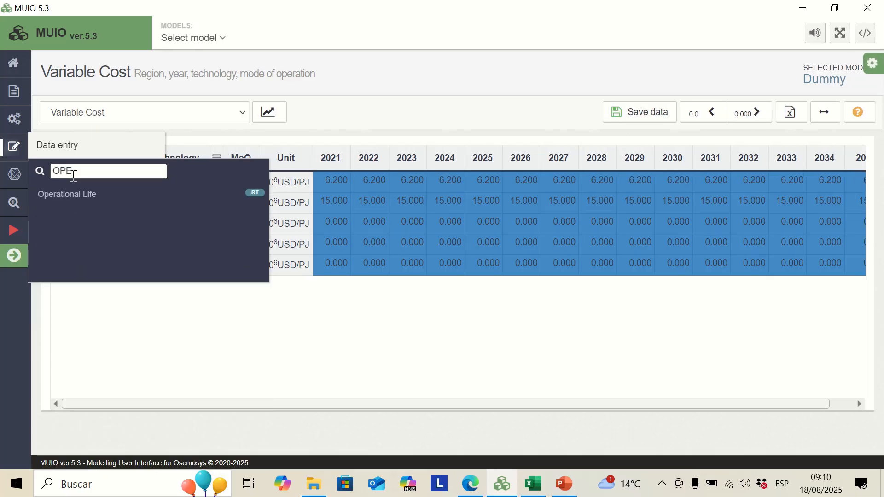
click(89, 202)
scroll(379, 386, down, 2)
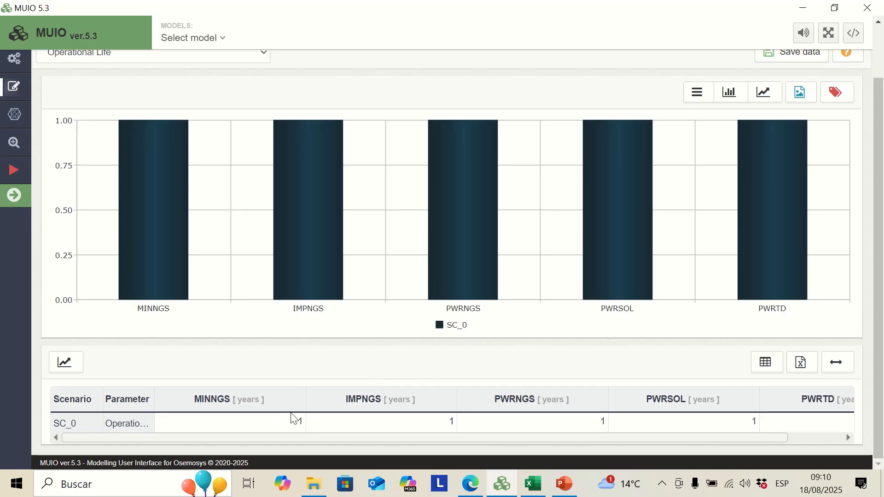
drag(763, 439, 581, 438)
Step: Switch to Excel, paste the Operational life values C47:C51 transposed into a row starting at E47, and copy that row
click(534, 483)
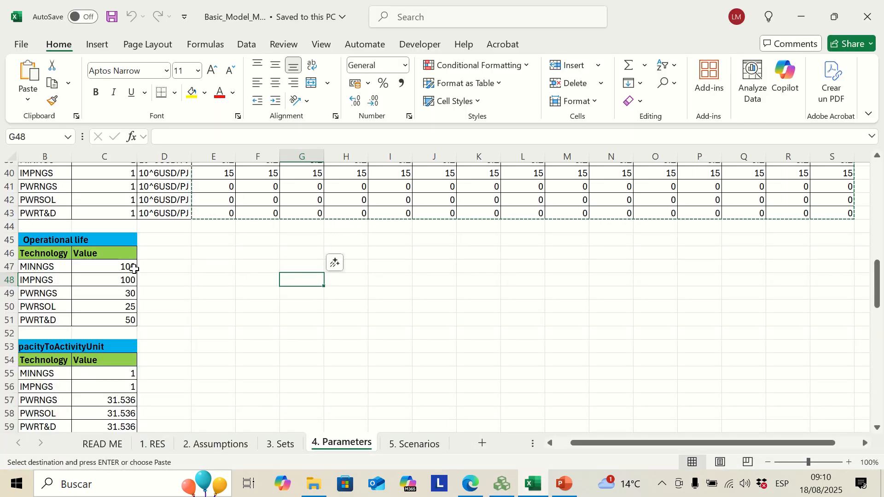
drag(133, 269, 125, 315)
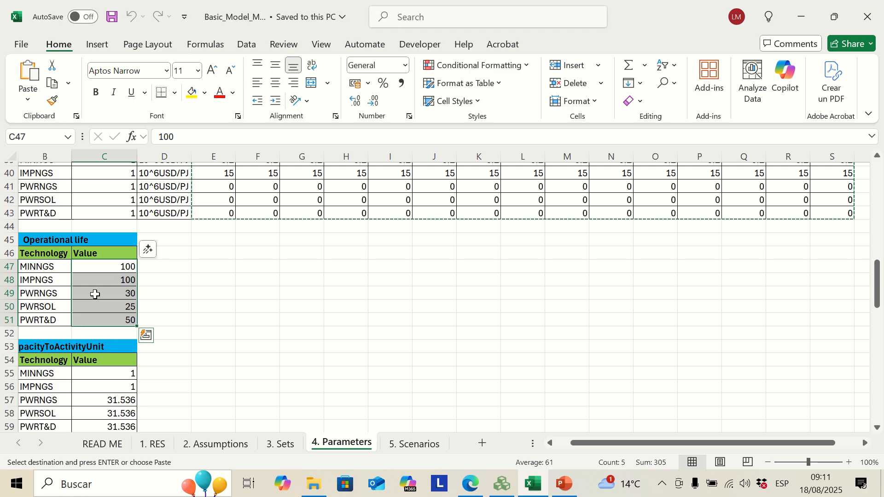
key(ctrl+c)
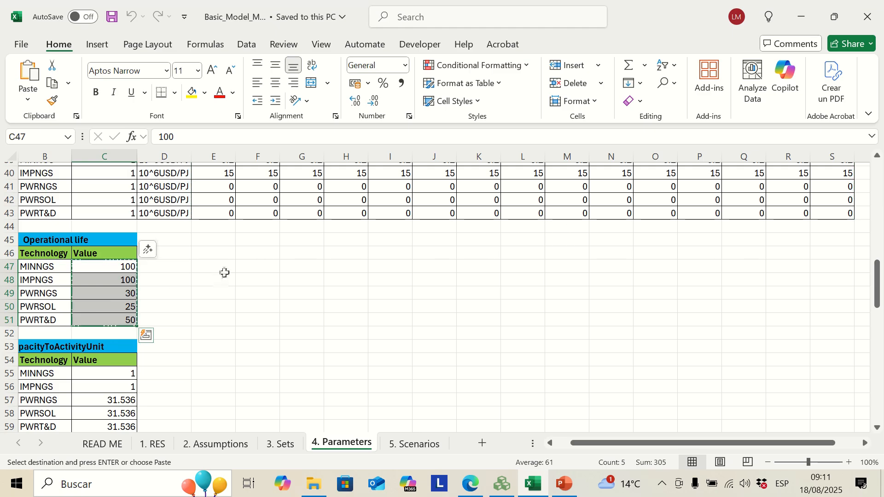
click(225, 272)
right_click(225, 272)
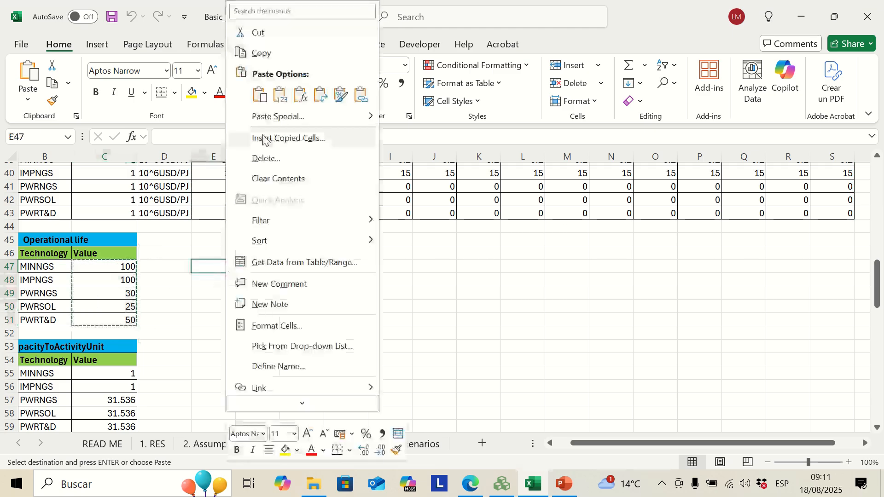
click(321, 96)
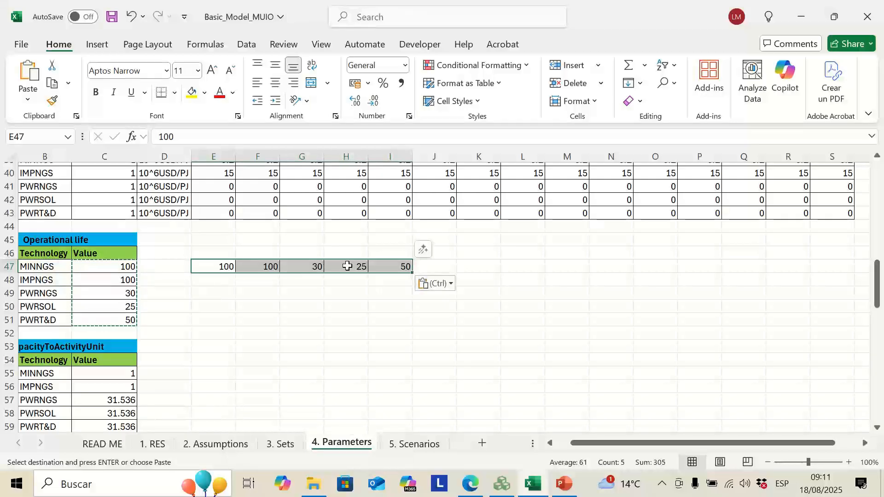
key(ctrl+c)
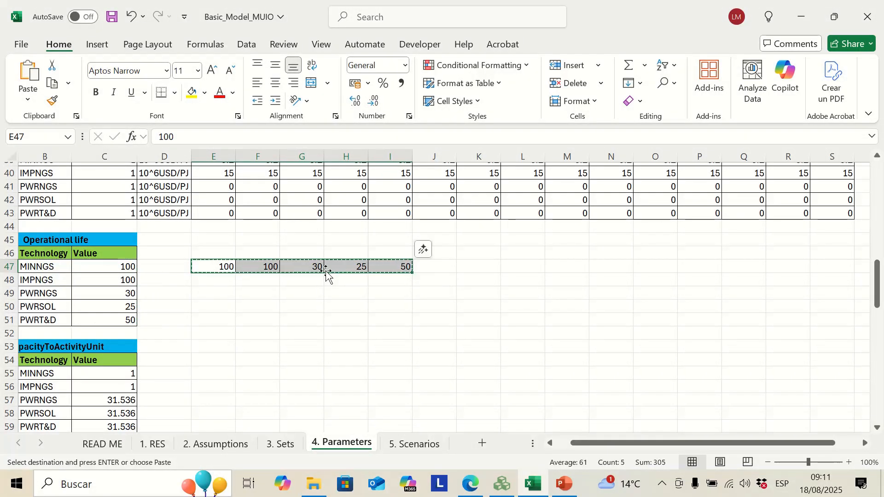
Step: Switch to MUIO, paste the copied values into the Operational Life table starting at MINNGS, and save the data
click(502, 483)
click(218, 432)
scroll(302, 383, up, 2)
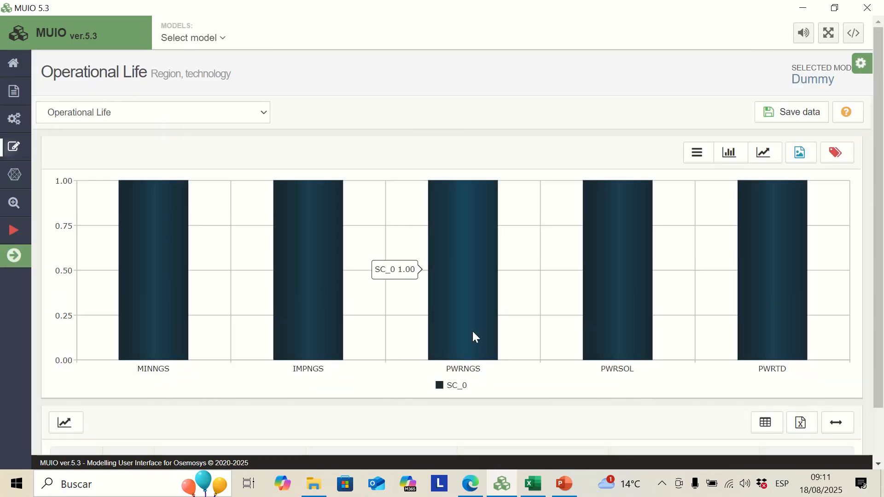
key(ctrl+v)
scroll(472, 330, down, 2)
drag(260, 440, 587, 444)
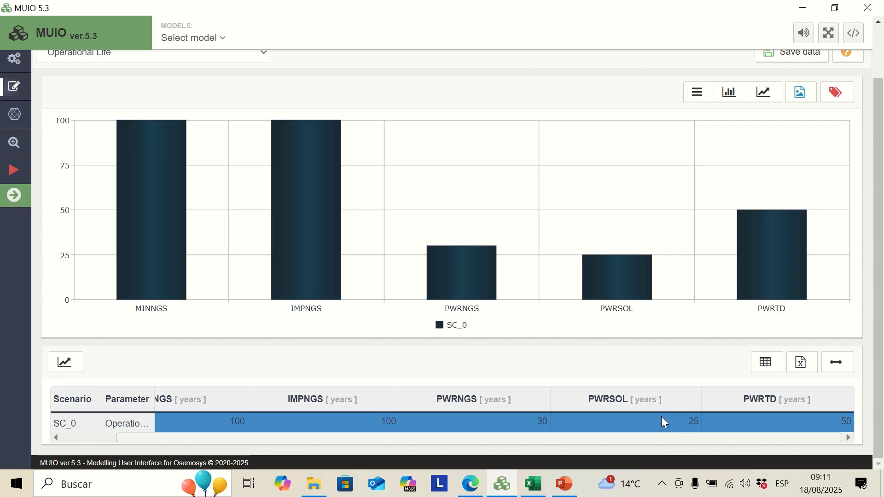
scroll(622, 410, left, 2)
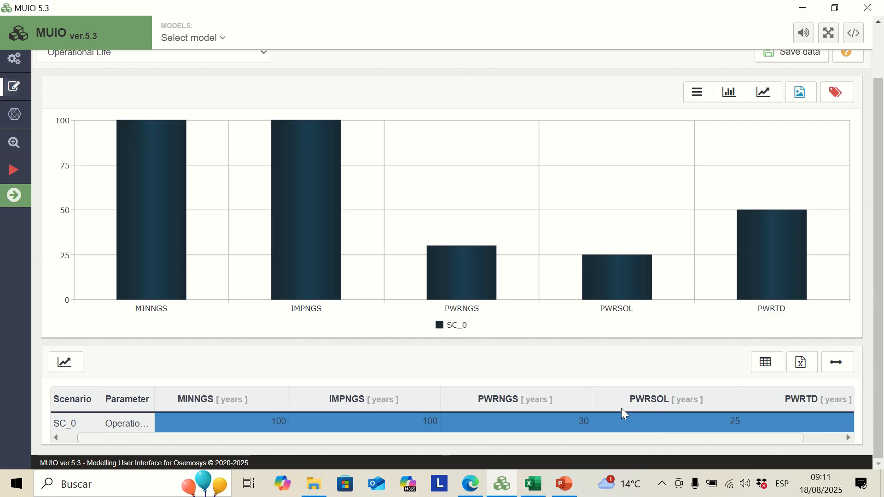
scroll(666, 249, up, 2)
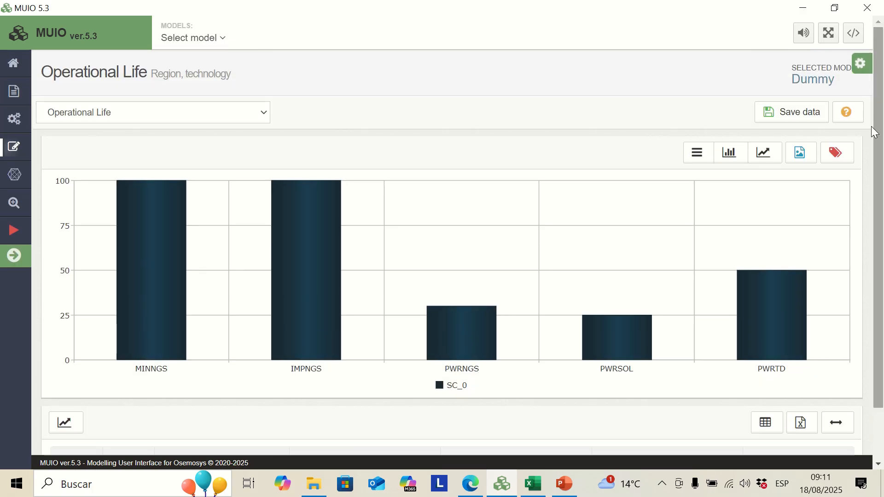
click(769, 114)
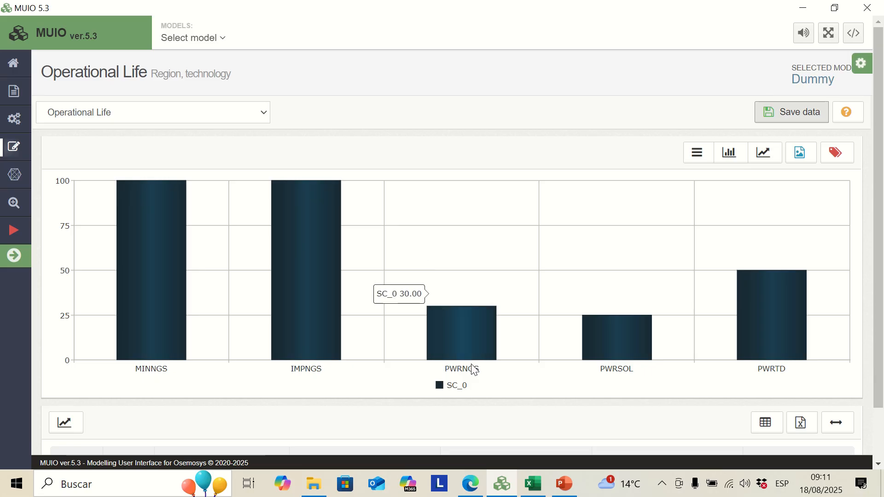
Step: Switch to Excel and undo the transposed paste of the Operational life values in row 47
click(533, 485)
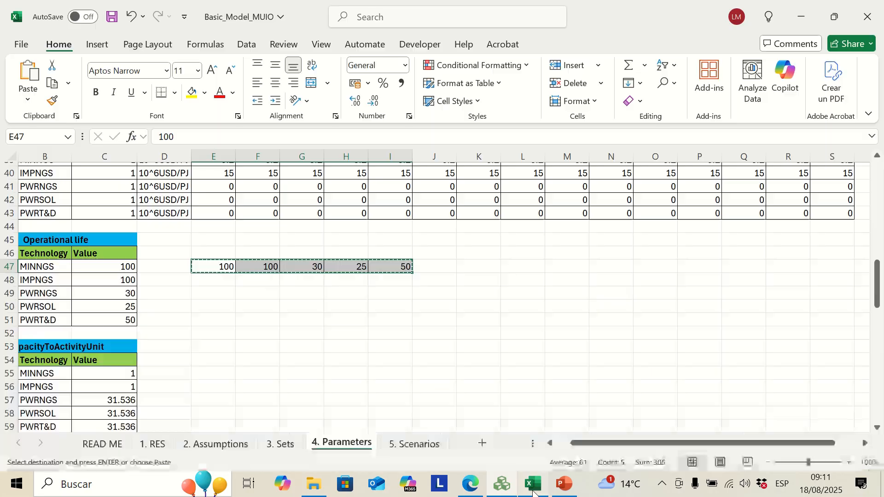
click(298, 290)
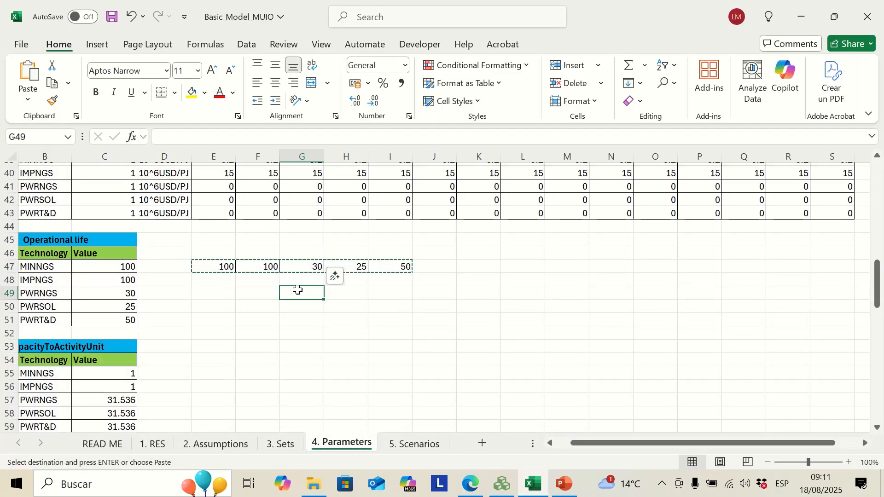
key(ctrl+z)
scroll(198, 347, down, 3)
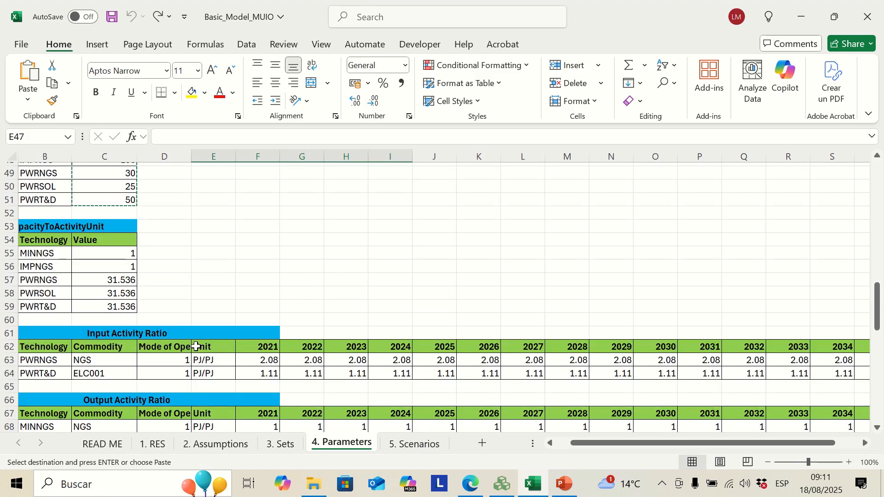
Step: Paste the CapacityToActivityUnit values C55:C59 transposed into a row starting at F55, and copy that row
drag(123, 259, 118, 305)
key(ctrl+c)
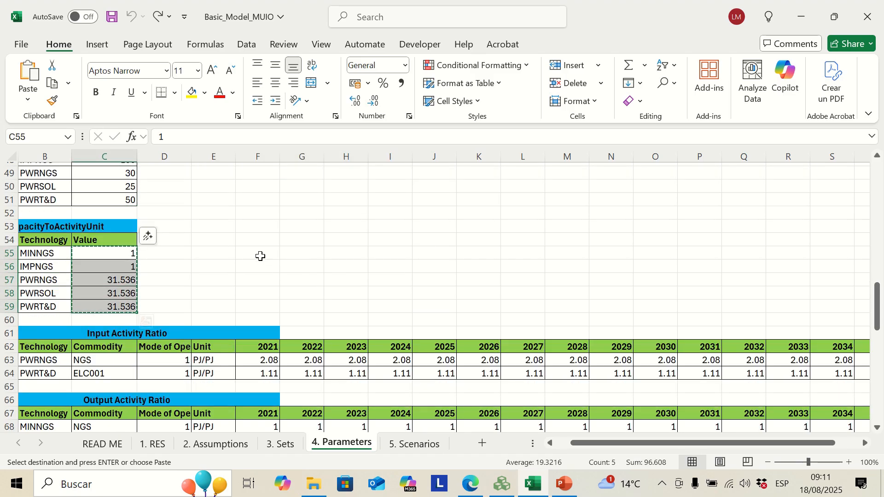
right_click(259, 254)
click(339, 95)
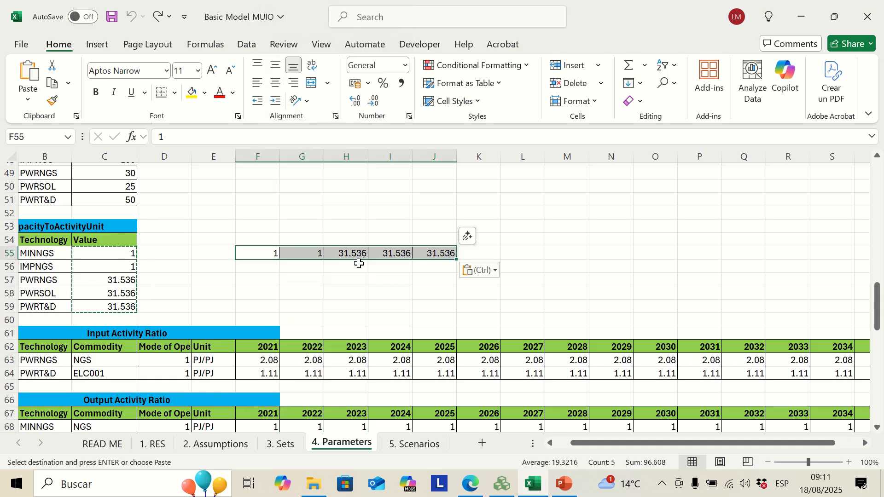
key(ctrl+c)
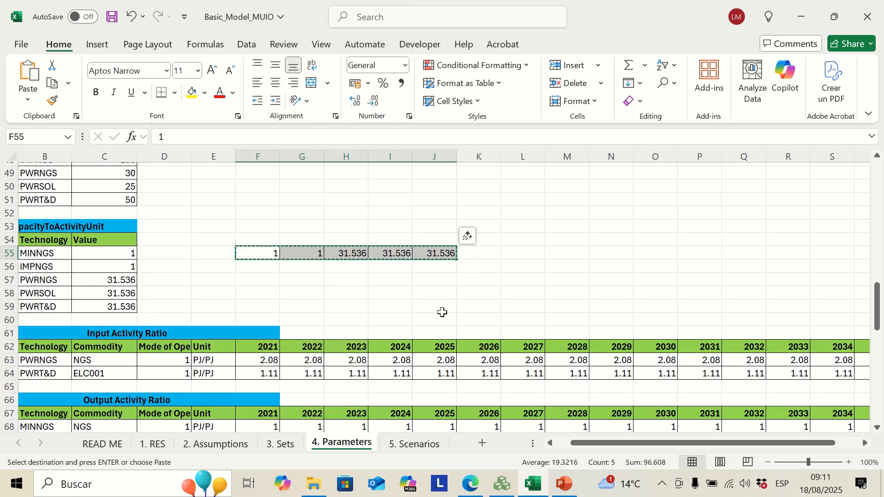
Step: Switch to MUIO, search the data entry parameters for UNIT, and open Capacity To Activity Unit
click(527, 482)
mouse_move(13, 149)
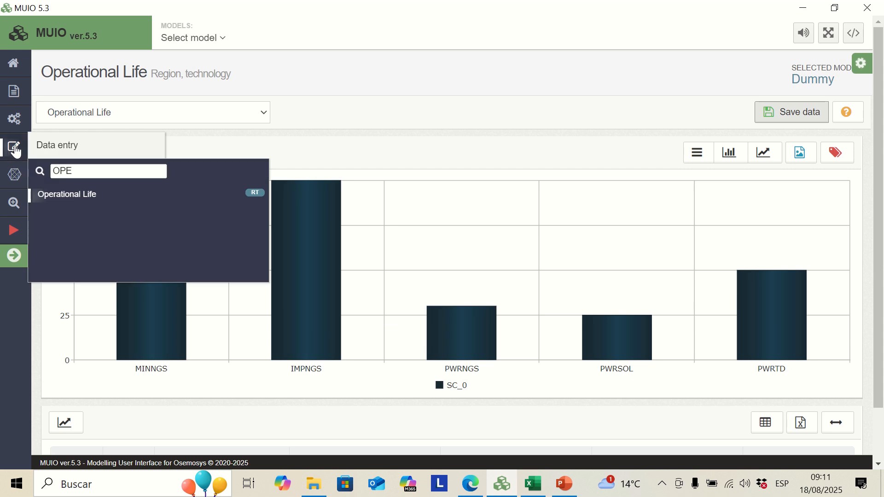
double_click(94, 170)
text(UNIT)
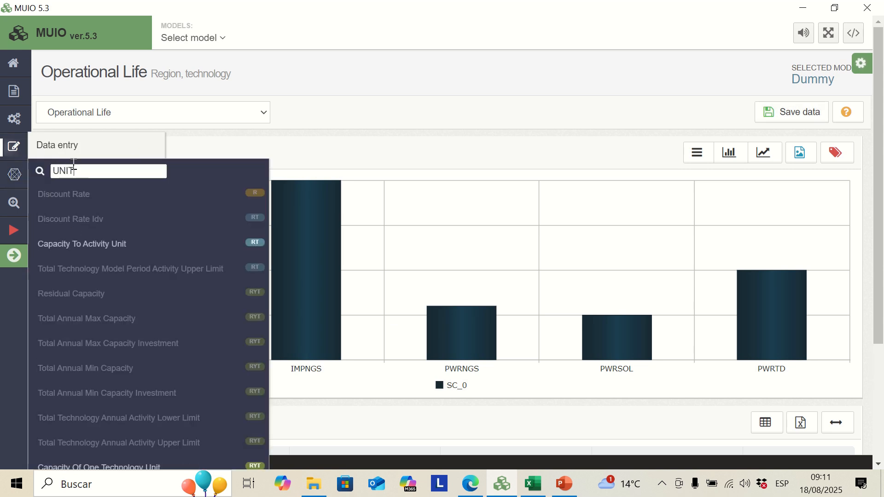
click(104, 201)
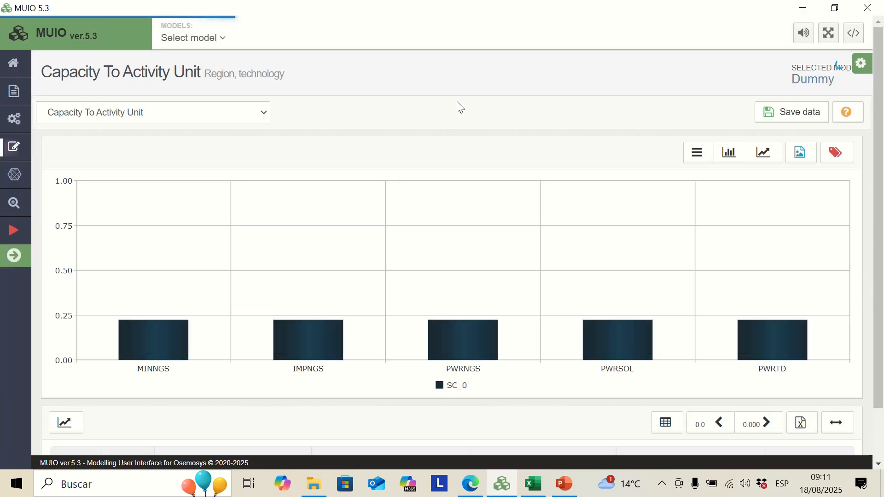
Step: Paste the copied values into the Capacity To Activity Unit table starting at MINNGS, and save the data
scroll(507, 252, down, 2)
click(252, 428)
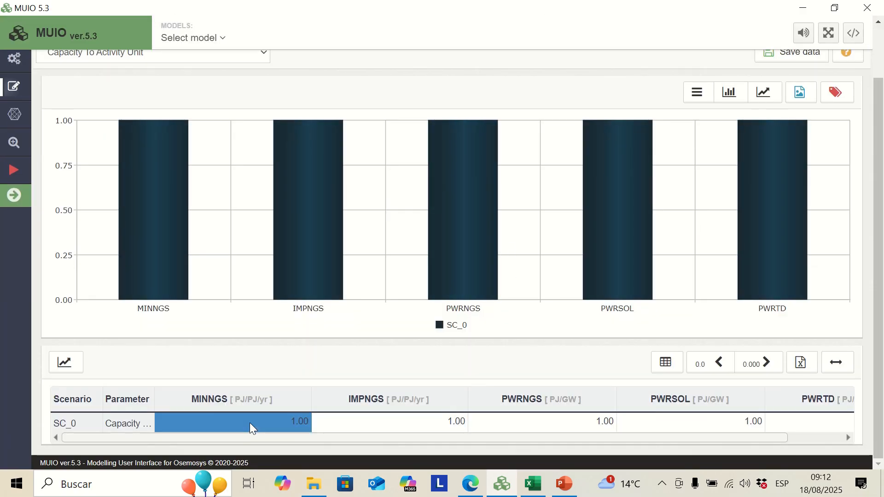
key(ctrl+v)
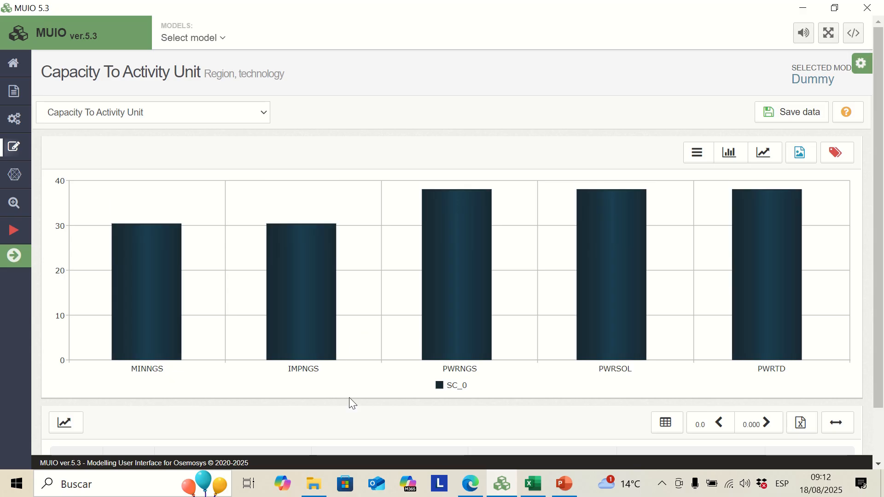
click(793, 112)
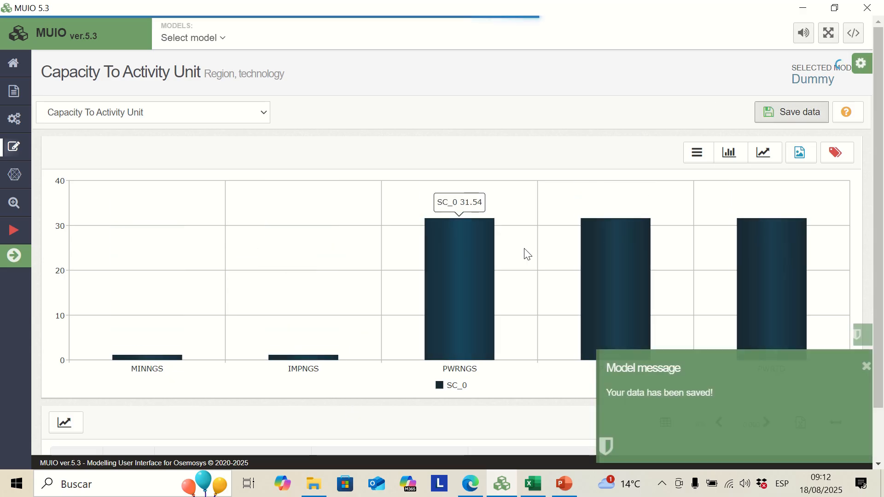
Step: Switch to Excel, undo the transposed paste in row 55, and review the Input Activity Ratio table
click(533, 483)
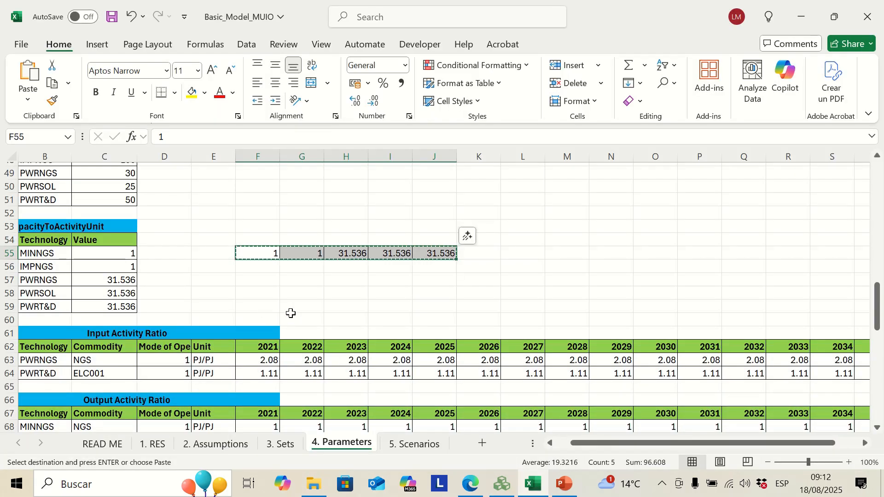
key(ctrl+z)
key(ctrl+z)
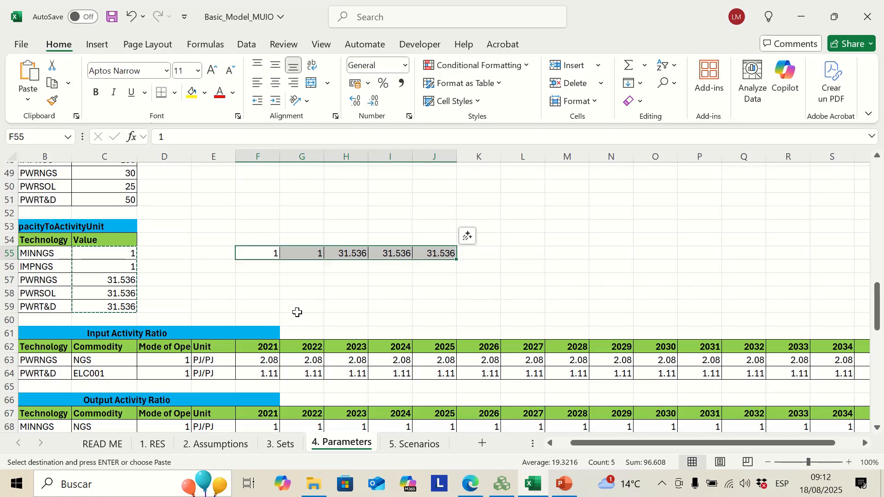
scroll(304, 298, down, 1)
scroll(304, 298, down, 1)
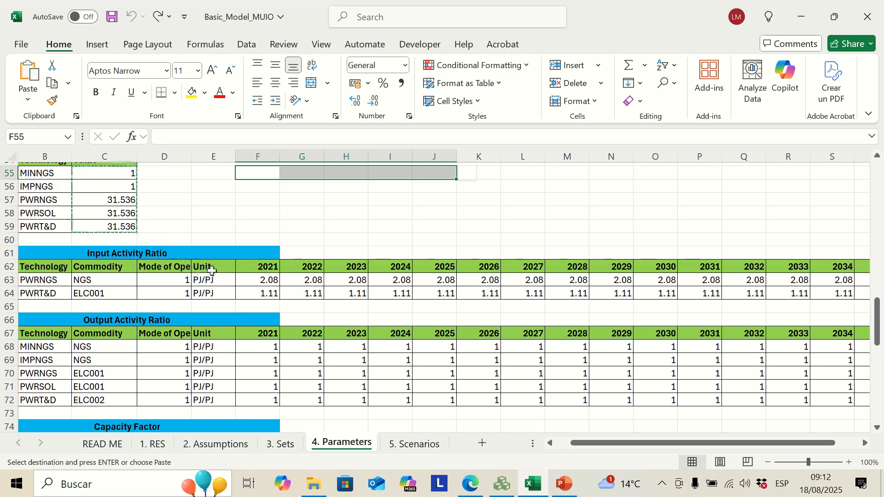
Step: Switch to MUIO, search the data entry parameters for INPU, and open Input Activity Ratio
key(alt+Tab)
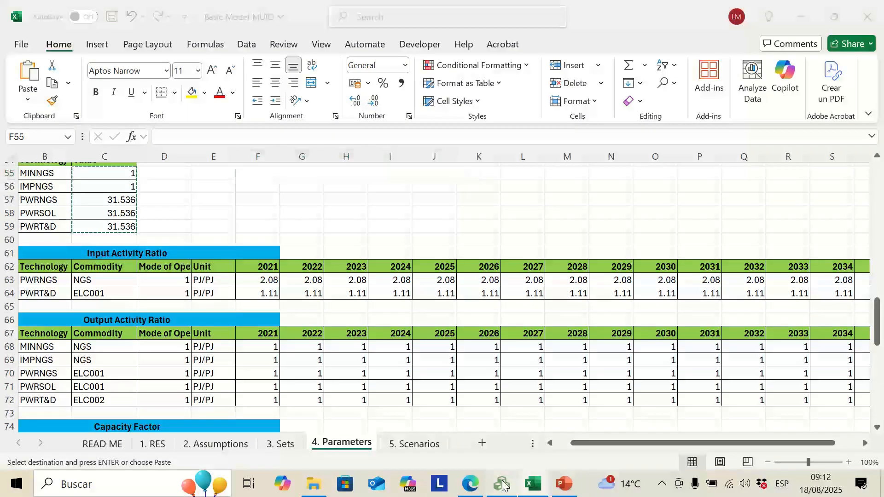
mouse_move(14, 150)
drag(76, 171, 38, 175)
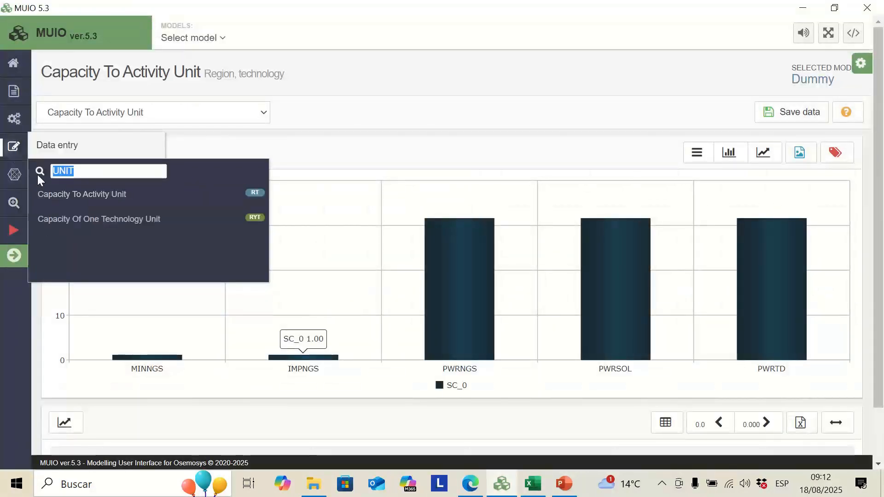
text(INPU)
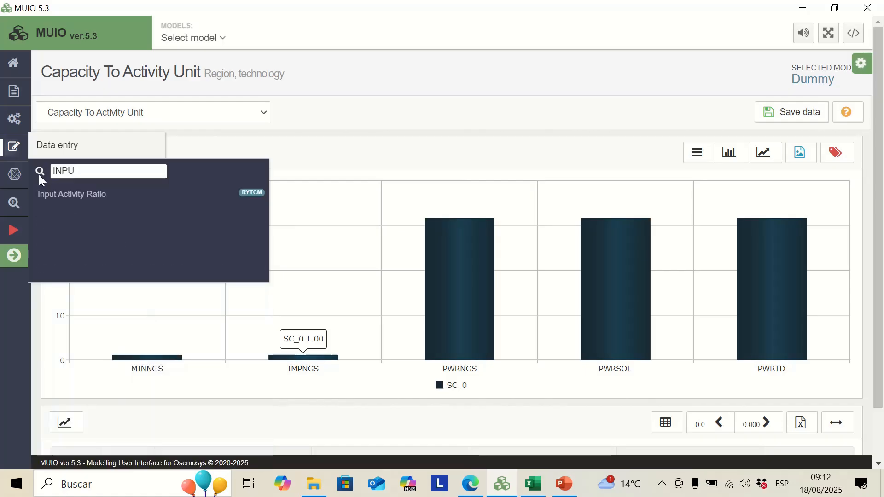
click(244, 202)
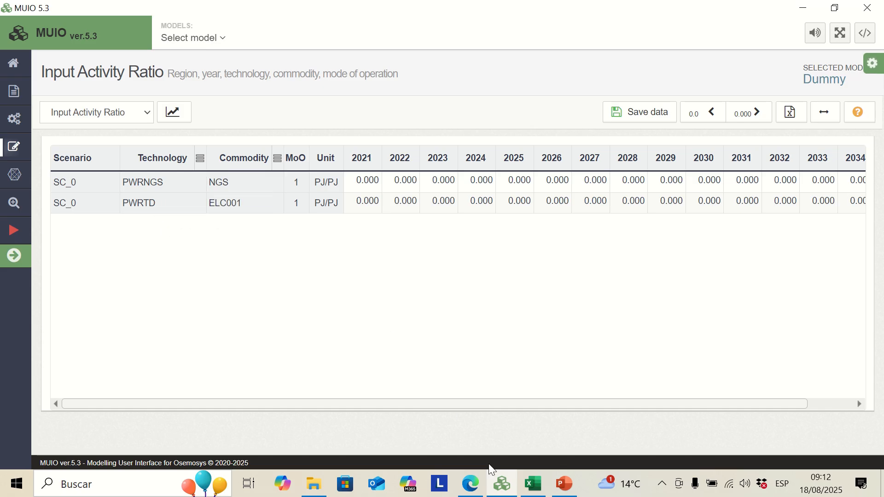
Step: Switch to Excel and copy the Input Activity Ratio values of PWRNGS and PWRT&D for 2021 to 2035
click(534, 484)
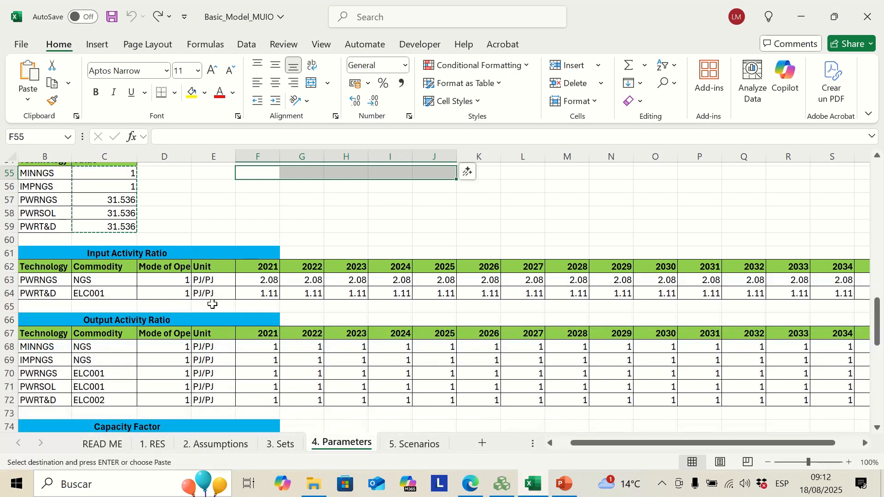
click(263, 282)
key(shift+Down)
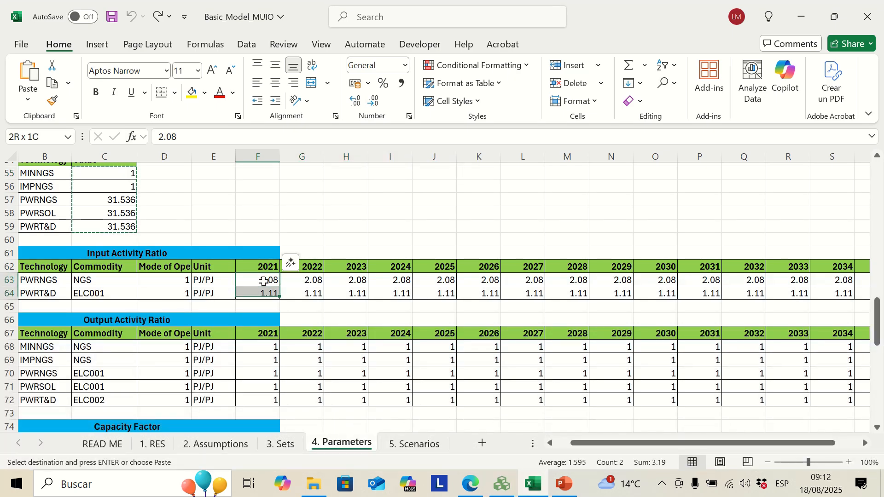
key(ctrl+shift+Right)
key(ctrl+c)
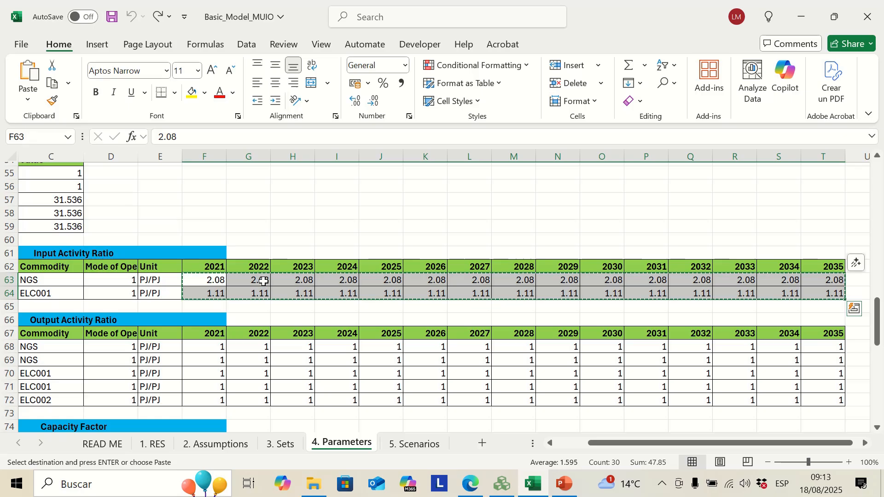
Step: Switch to MUIO, paste the copied values into the Input Activity Ratio table starting at PWRNGS 2021, and save the data
click(505, 491)
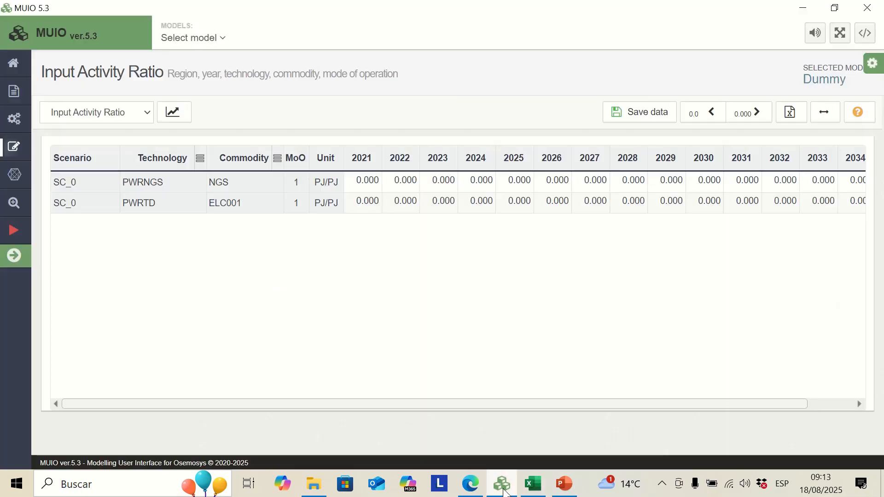
click(362, 180)
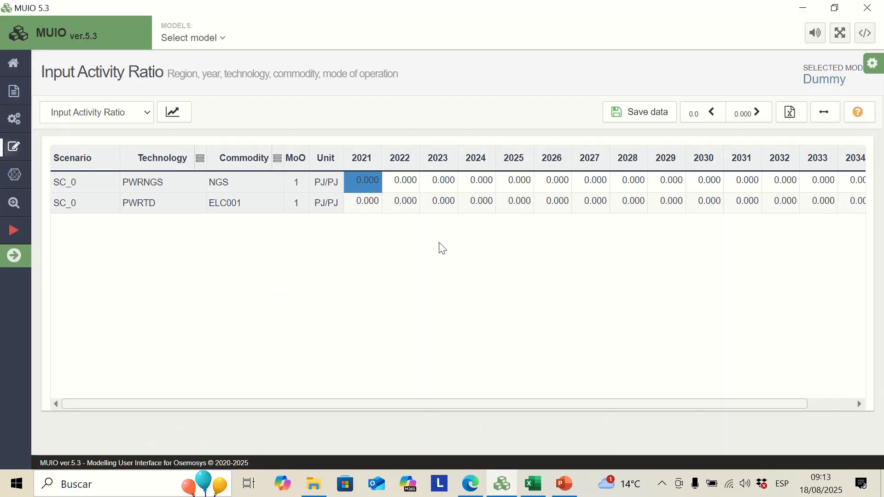
key(ctrl+v)
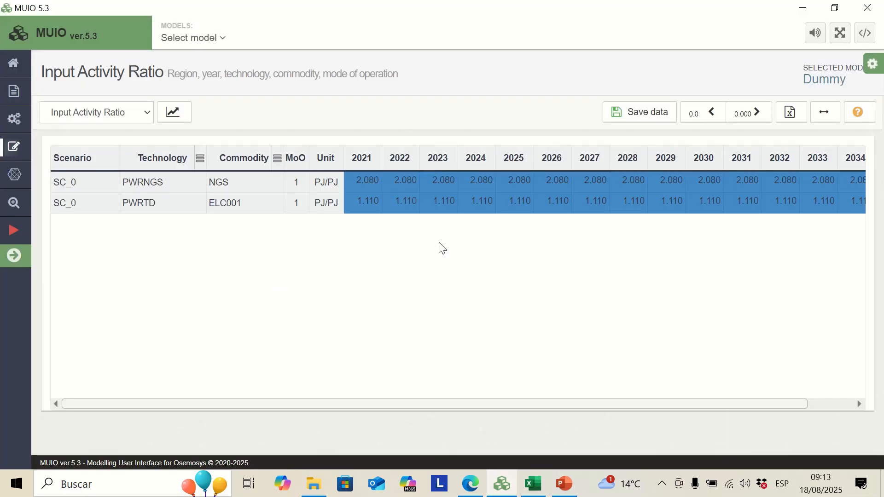
click(616, 116)
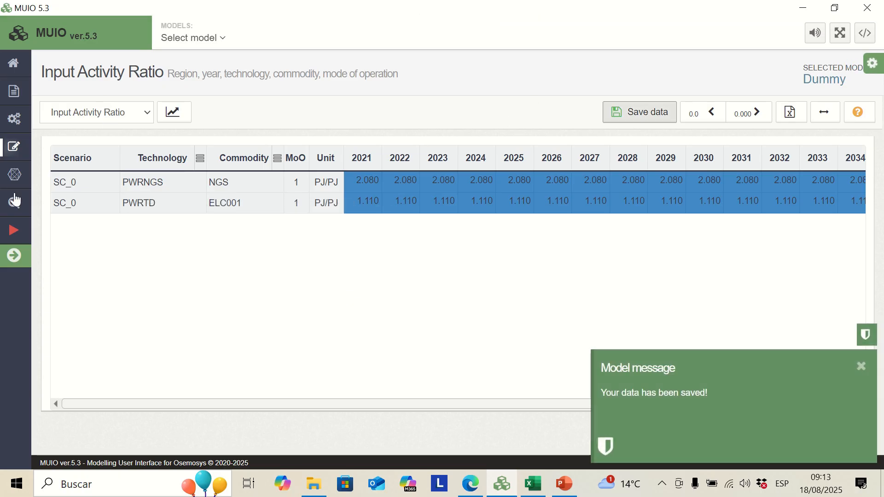
Step: Change the displayed parameter from Input Activity Ratio to Output Activity Ratio
click(146, 114)
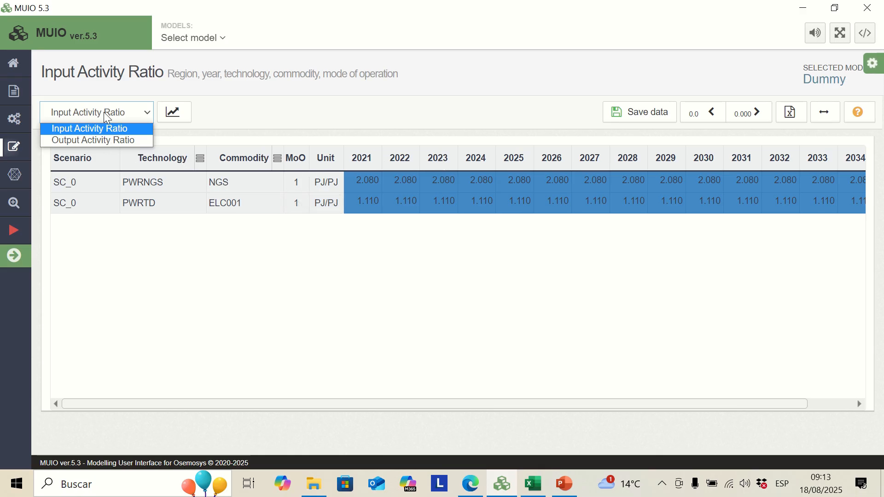
click(124, 141)
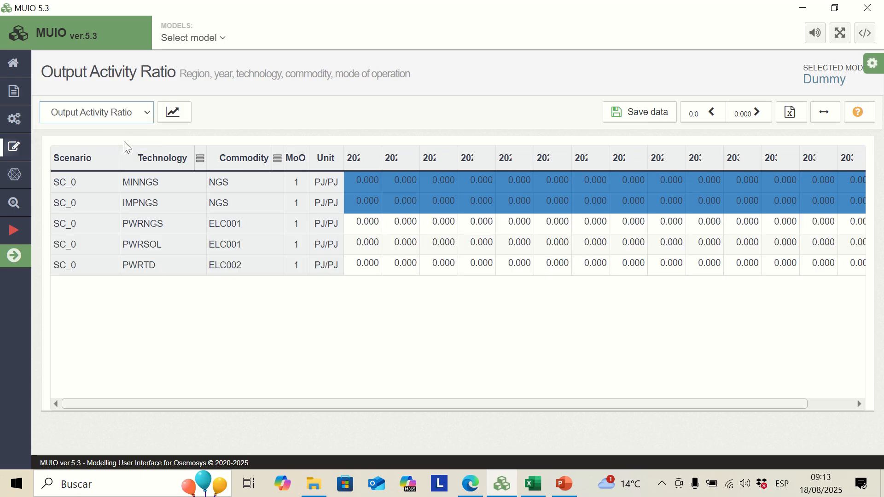
click(323, 369)
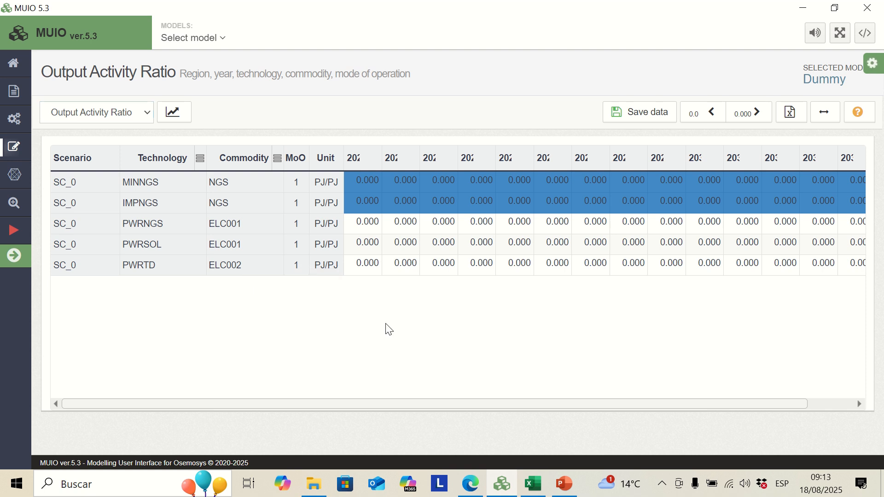
Step: Switch to the Basic_Model_MUIO workbook in Excel
click(531, 482)
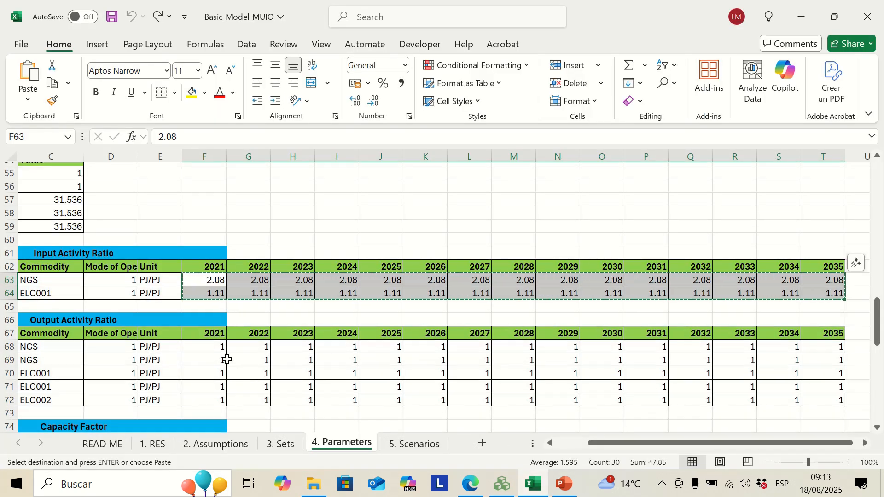
click(218, 349)
key(ctrl+shift+Down)
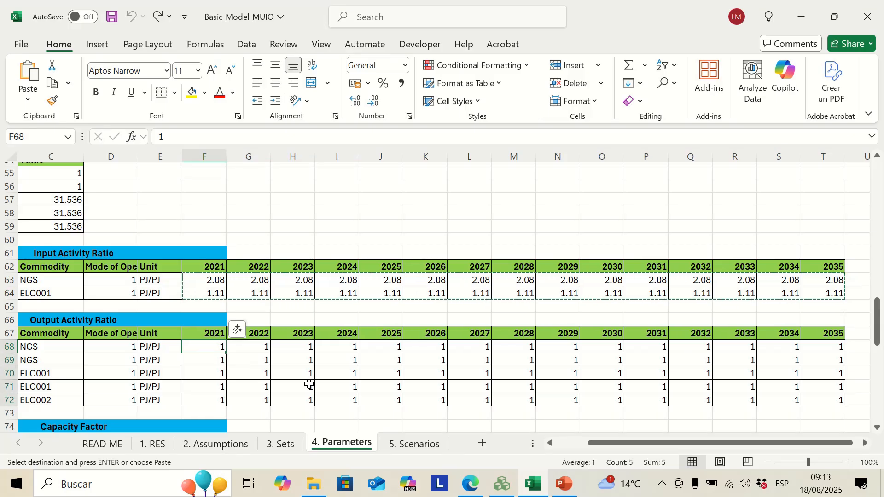
key(ctrl+shift+Right)
key(shift+Up)
key(shift+Up)
key(shift+Up)
key(ctrl+v)
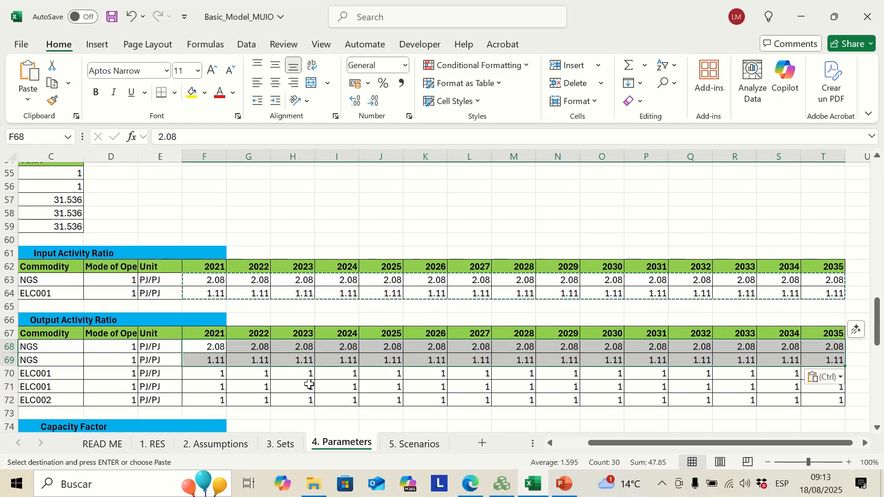
key(ctrl+z)
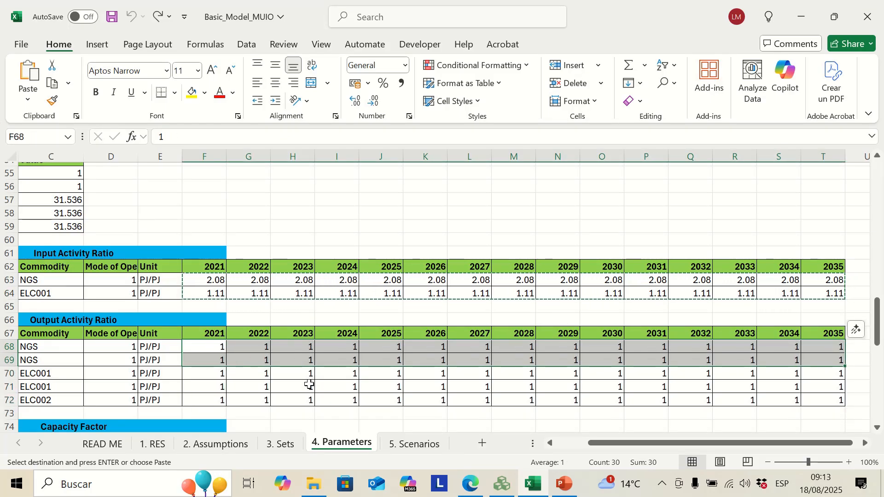
Step: Copy the Output Activity Ratio values of all five technologies for 2021 to 2035
click(218, 349)
key(ctrl+shift+Down)
key(ctrl+shift+Right)
key(ctrl+c)
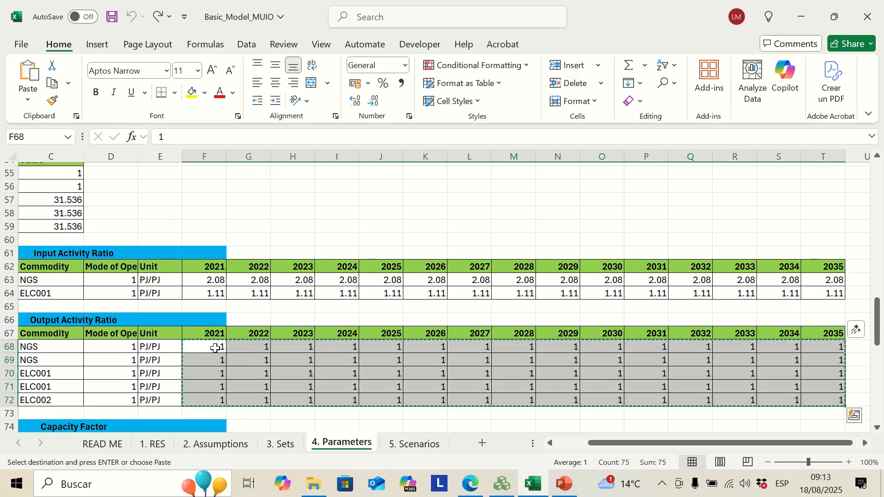
Step: Switch to MUIO, paste the copied values into the Output Activity Ratio table starting at MINNGS 2021, and save the data
click(502, 483)
click(368, 182)
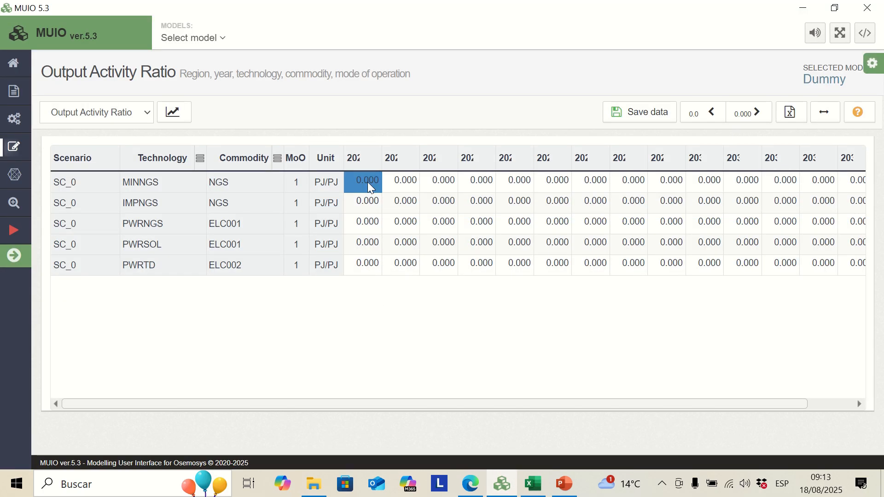
key(ctrl+v)
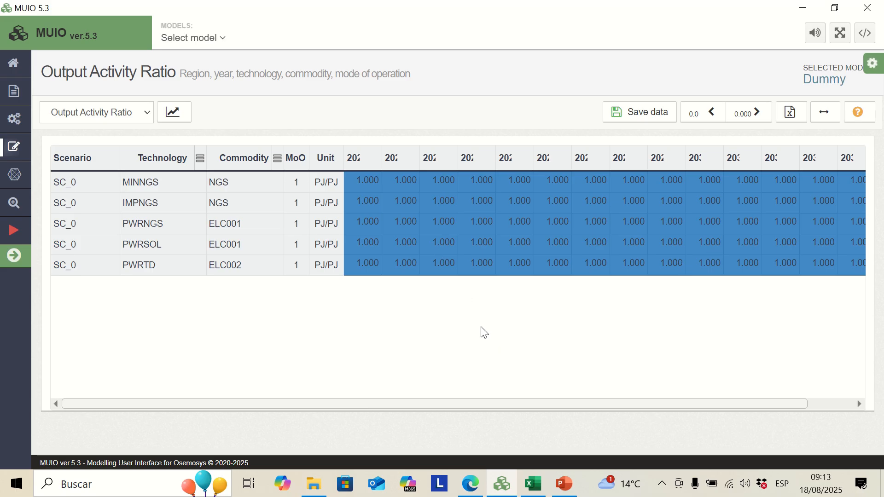
click(617, 117)
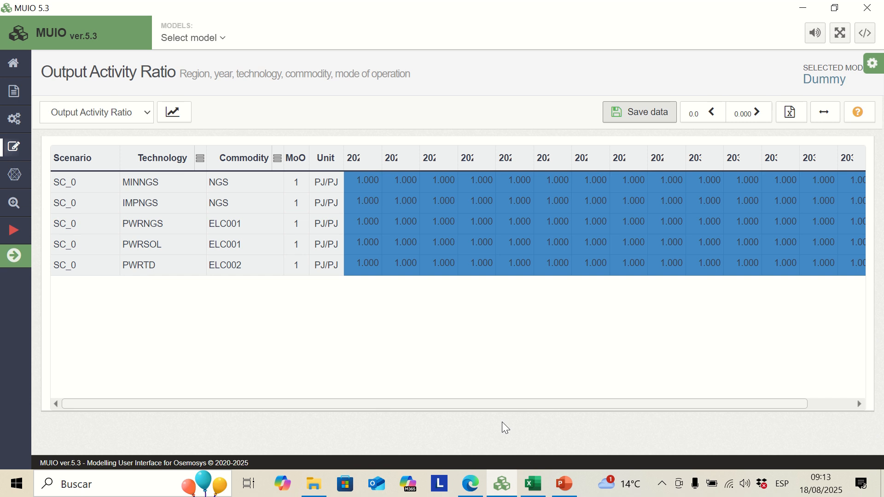
Step: Check the next parameter table in Excel, switch back to MUIO, and search data entry for CAP to open Capacity Factor
click(533, 484)
scroll(227, 289, down, 4)
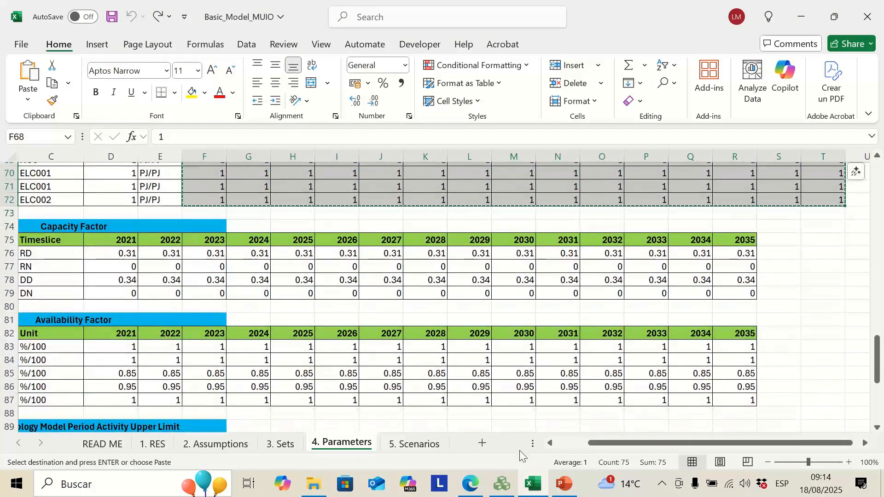
click(502, 484)
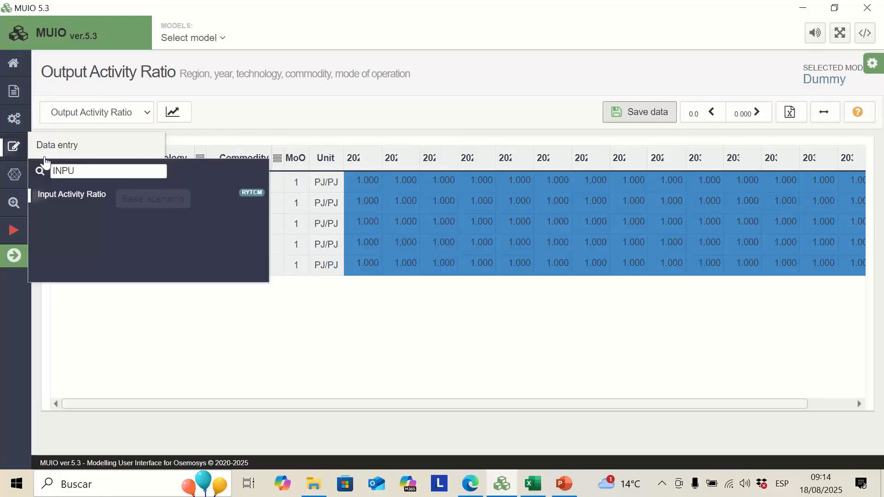
mouse_move(23, 176)
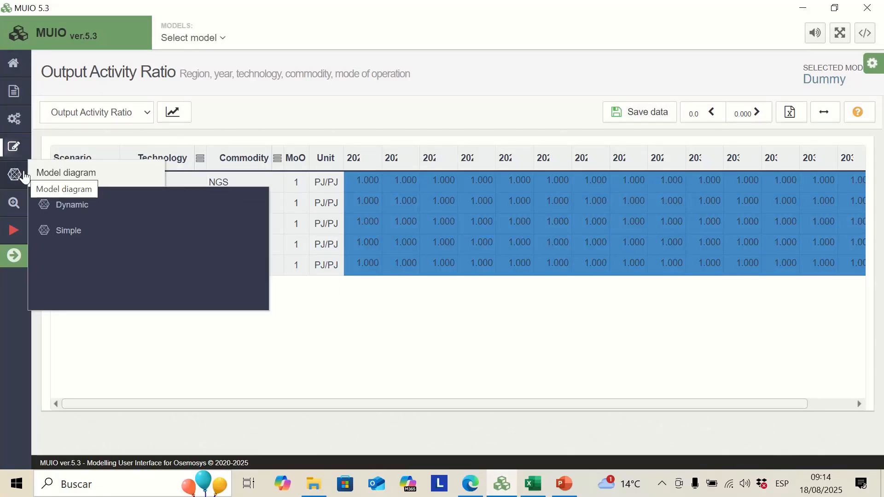
mouse_move(14, 146)
triple_click(77, 175)
key(BackSpace)
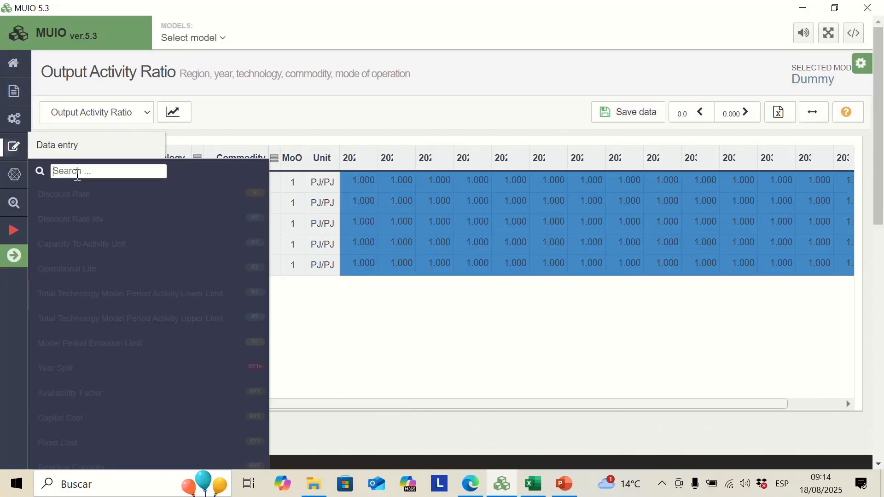
text(CAP)
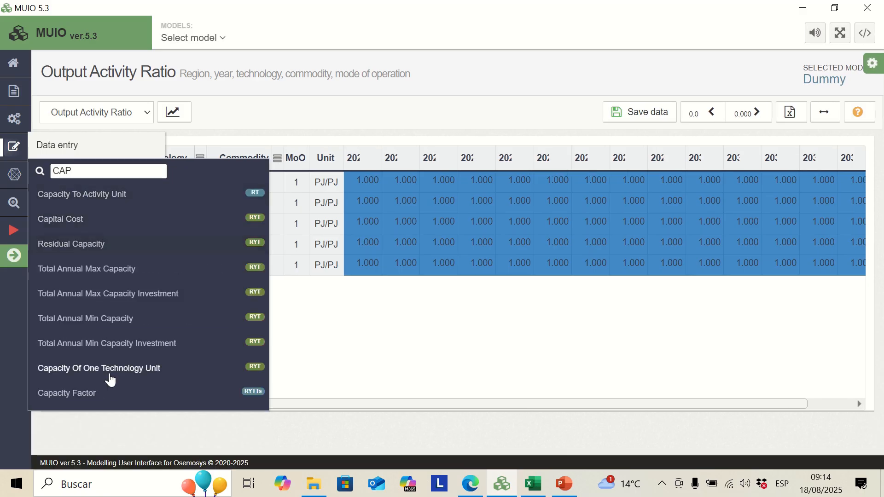
click(109, 395)
scroll(480, 298, down, 1)
drag(863, 251, 861, 304)
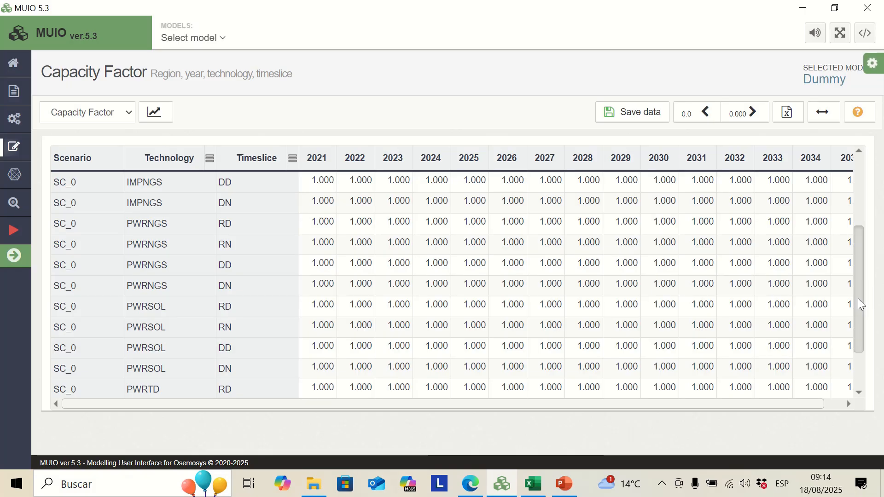
drag(861, 304, 861, 322)
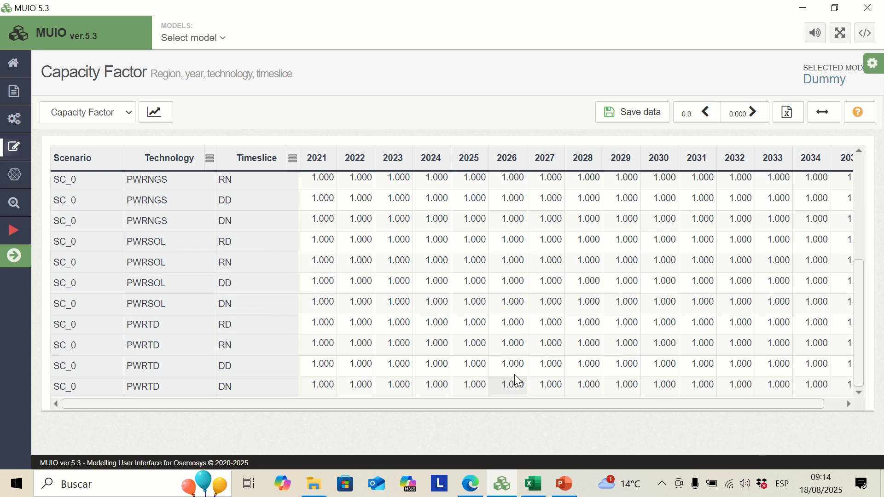
Step: Switch to Excel and copy the SC_0 scenario label into the RN, DD and DN rows of the Capacity Factor table
click(533, 487)
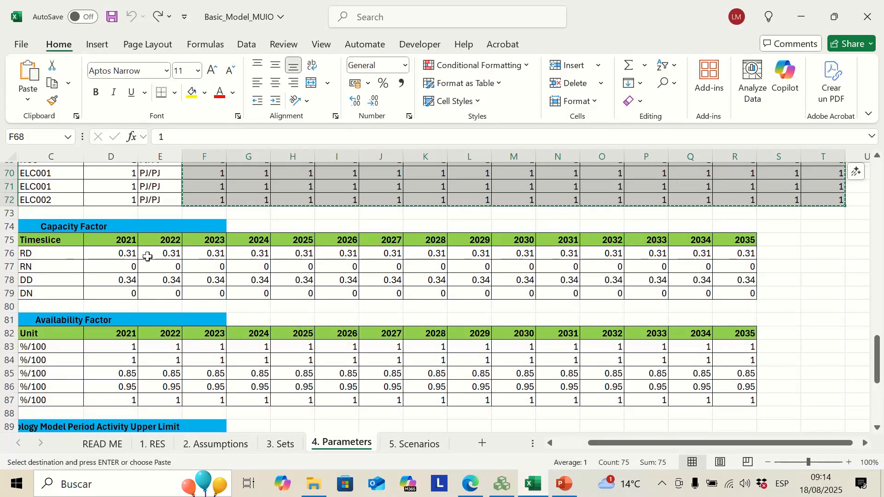
click(123, 255)
drag(621, 441, 553, 443)
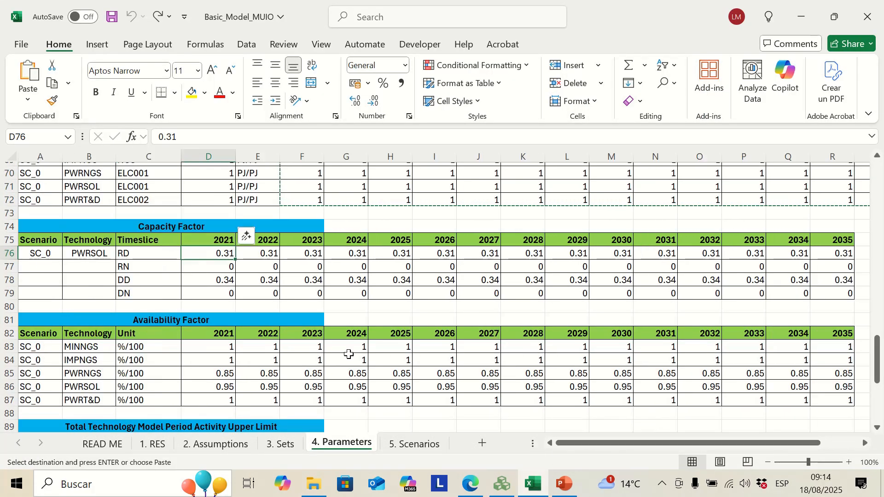
click(45, 254)
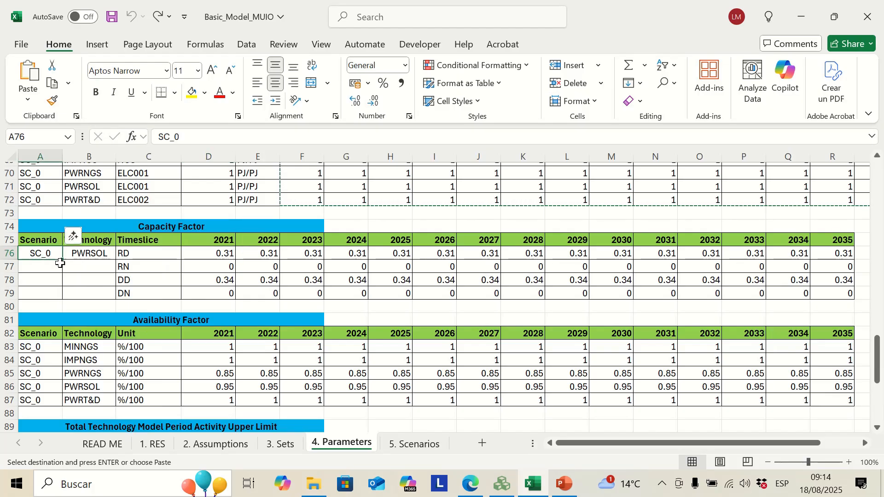
key(ctrl+c)
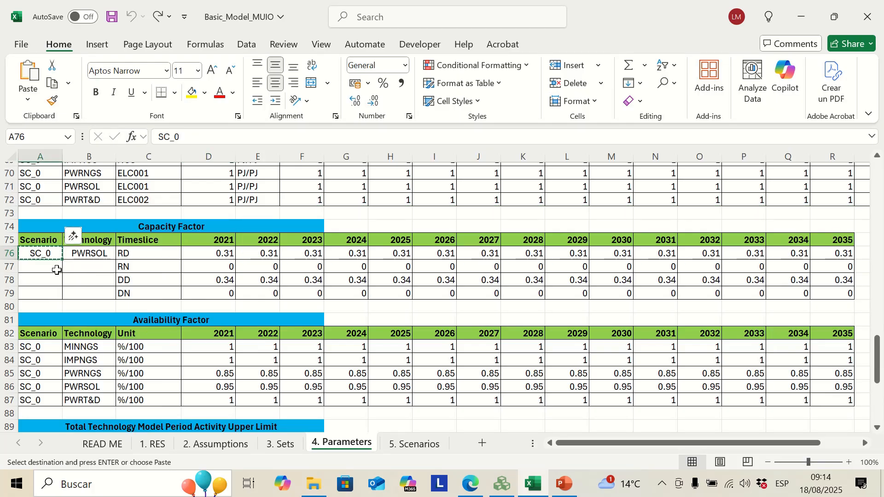
click(55, 267)
key(ctrl+shift+Down)
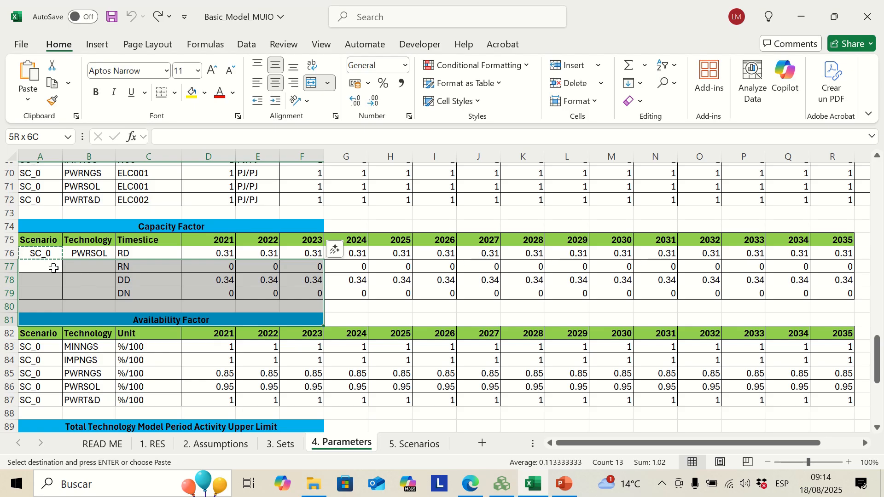
key(Up)
key(Down)
key(shift+Down)
key(shift+Down)
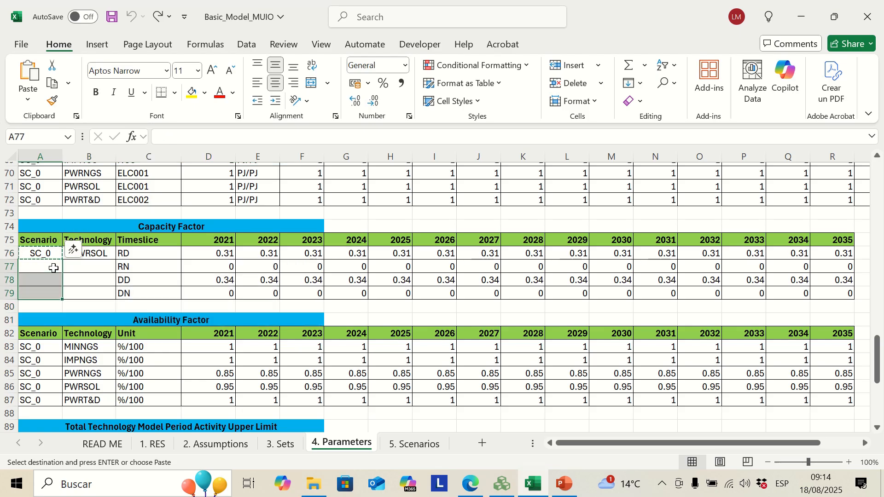
key(ctrl+v)
key(ctrl)
key(Escape)
Step: Copy the PWRSOL technology label into the RN, DD and DN rows of the Capacity Factor table
click(94, 254)
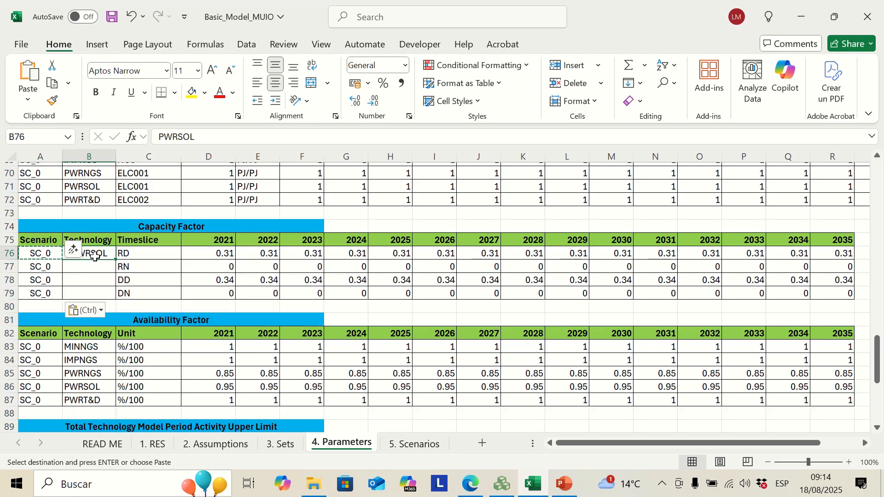
key(ctrl+c)
key(Down)
key(shift+Down)
key(shift+Down)
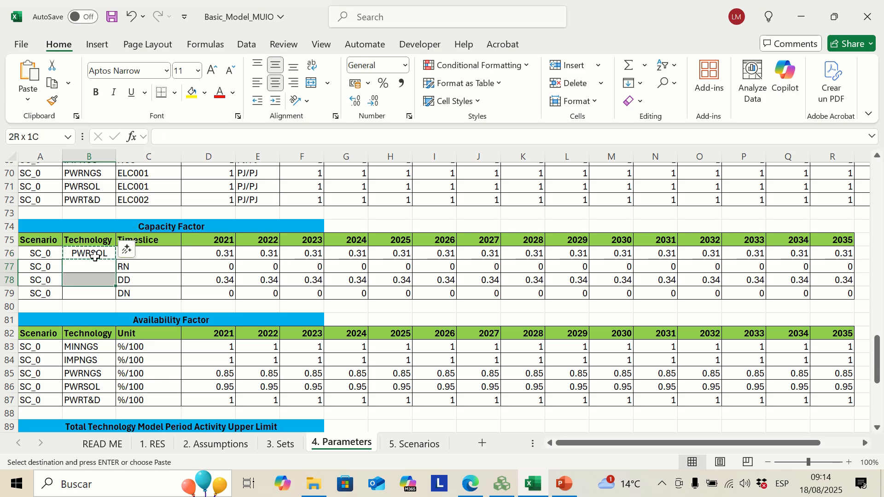
key(ctrl+v)
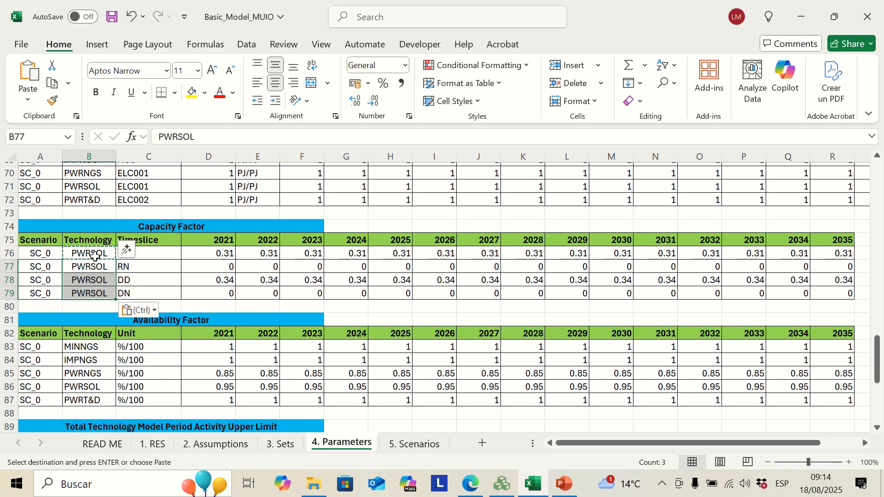
Step: Copy the 2021–2035 Capacity Factor values of PWRSOL for timeslices RD, RN, DD and DN (D76:R79)
click(192, 296)
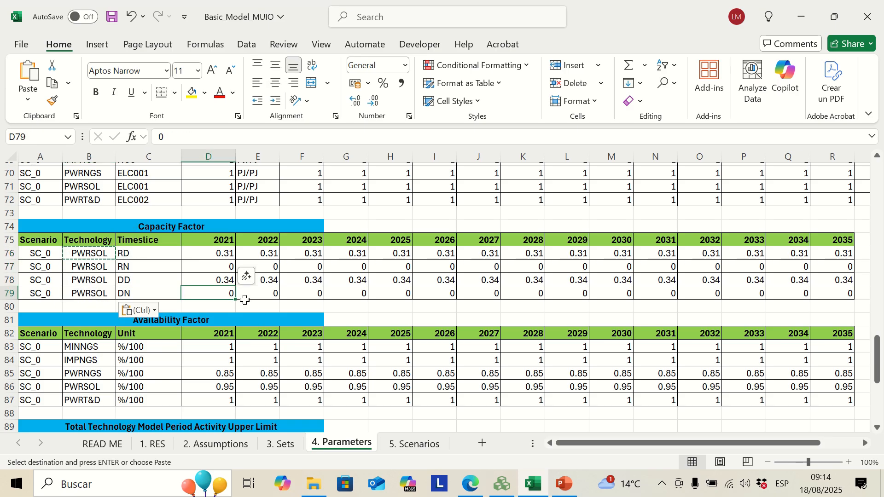
click(224, 257)
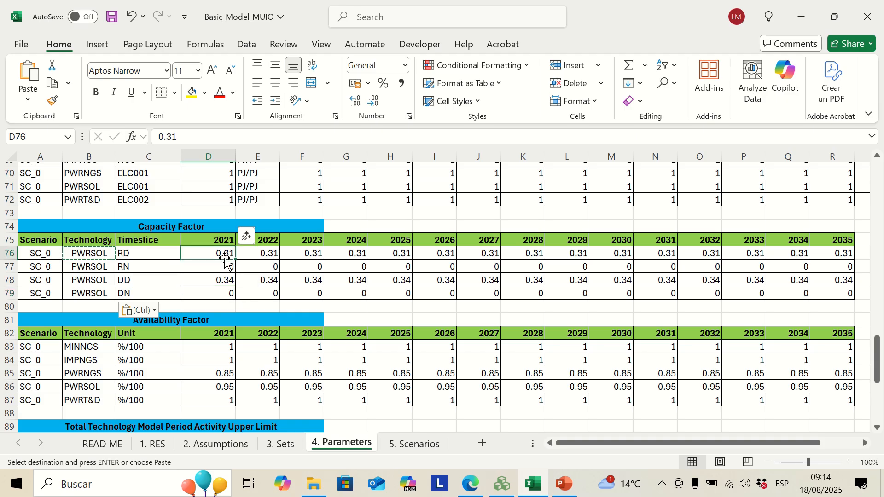
key(shift+Down)
key(shift+Down)
key(shift+Down)
key(ctrl+shift+Right)
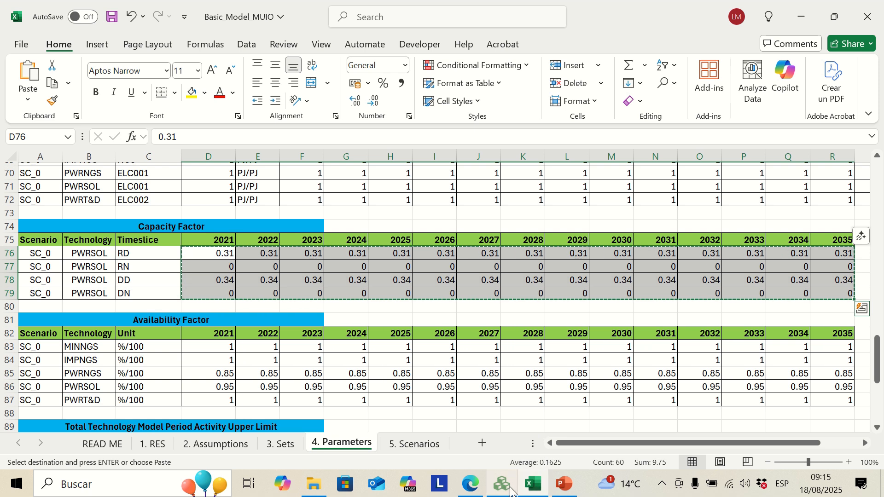
Step: Switch to MUIO, paste the copied values into the Capacity Factor table from the PWRSOL RD 2021 cell, and save the data
click(502, 484)
click(316, 244)
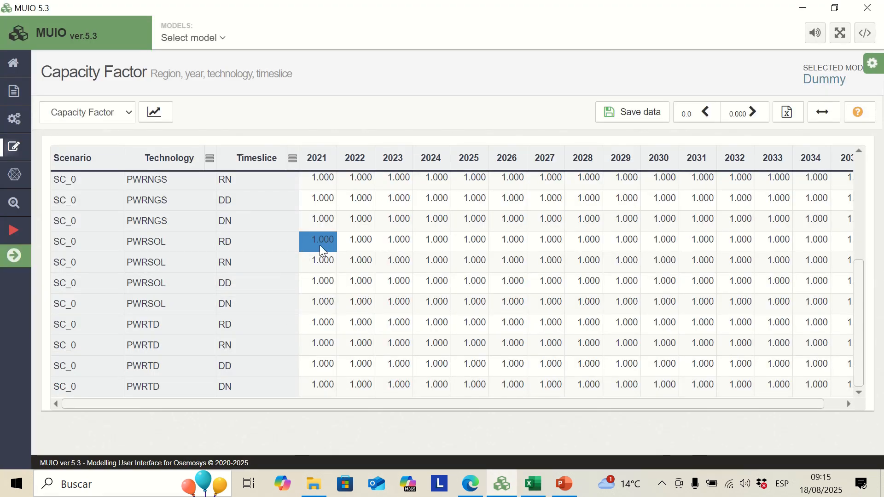
key(ctrl+v)
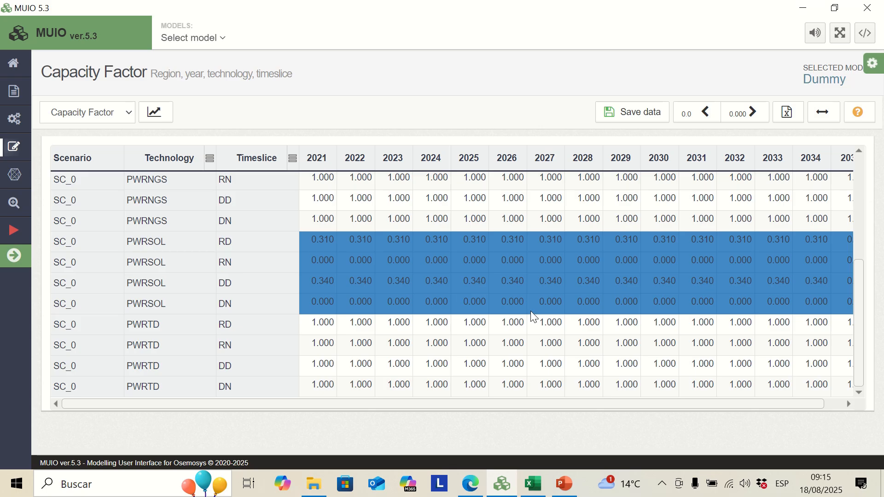
click(643, 112)
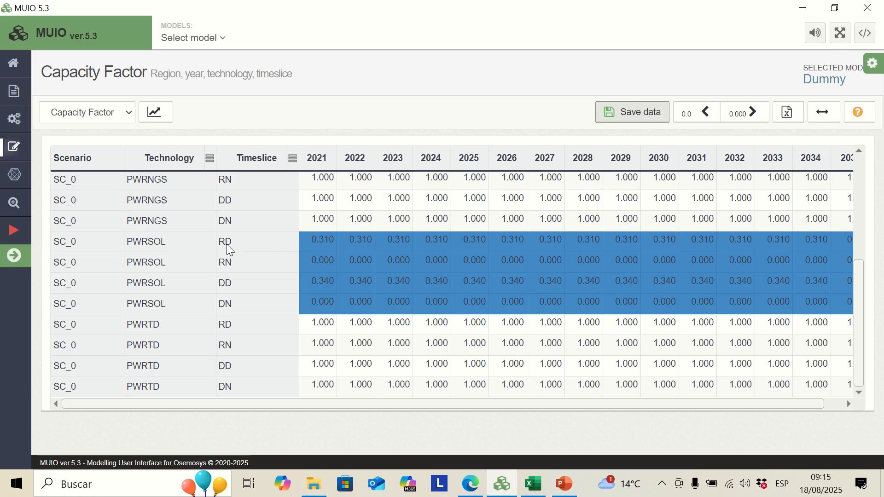
click(608, 118)
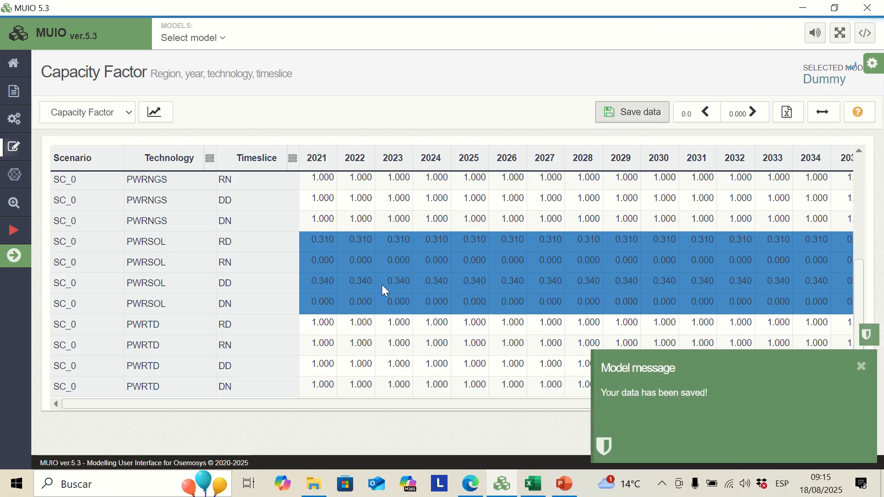
Step: Return to the Excel parameters sheet and select the Availability Factor values of all five technologies for 2021–2035 (D83:R87) for copying
click(533, 483)
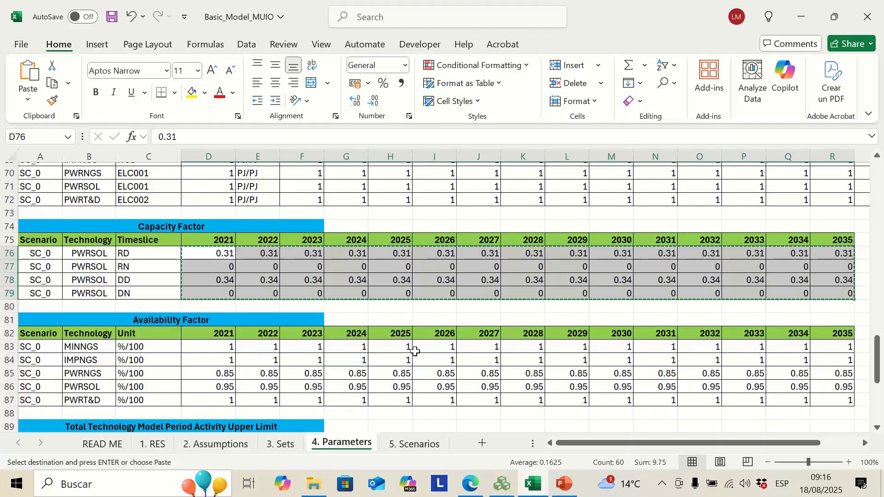
scroll(363, 329, down, 1)
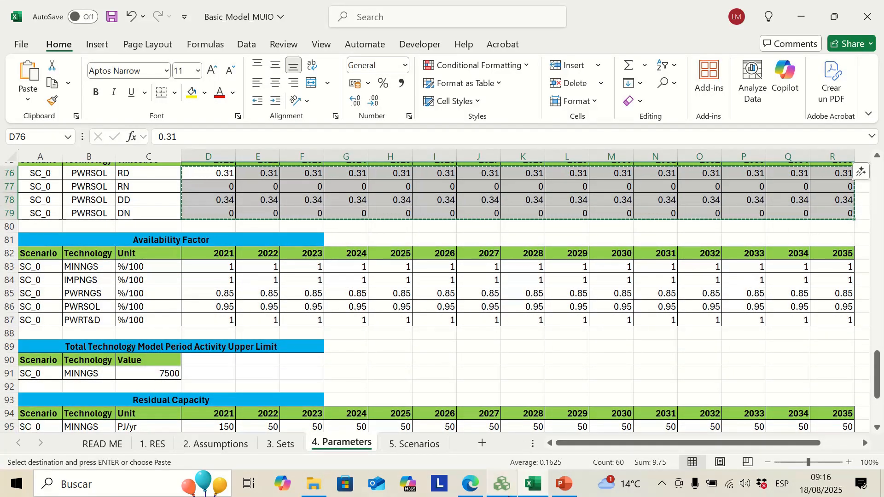
mouse_move(509, 496)
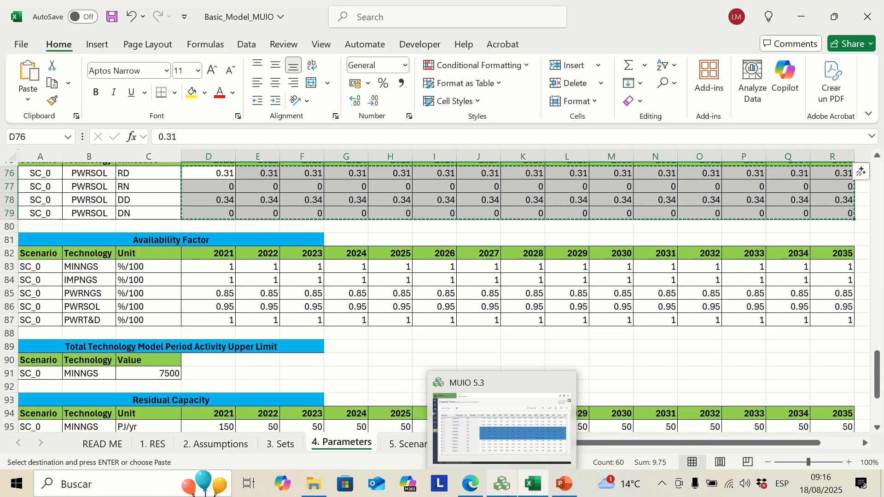
click(507, 468)
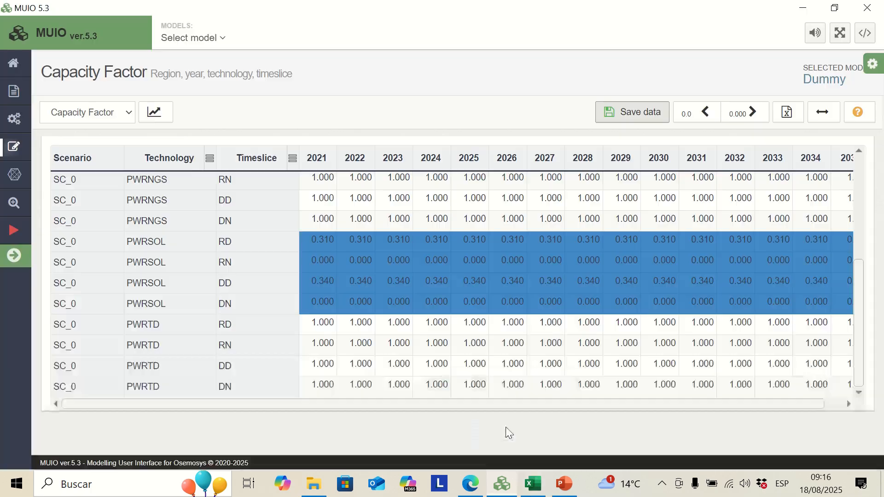
click(533, 484)
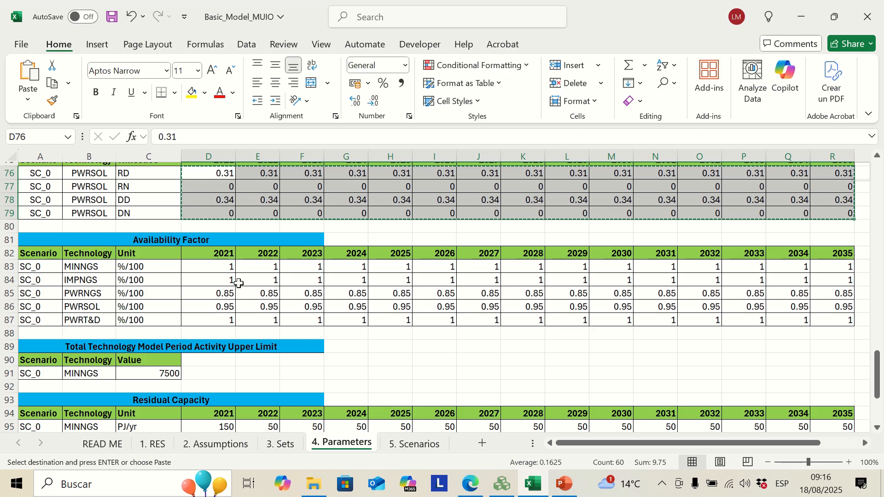
click(230, 268)
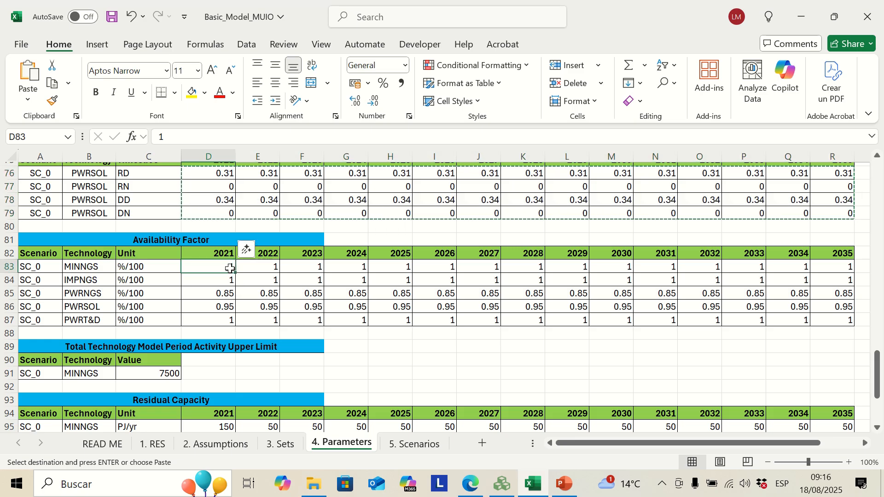
key(ctrl+shift+Down)
key(ctrl+shift+Right)
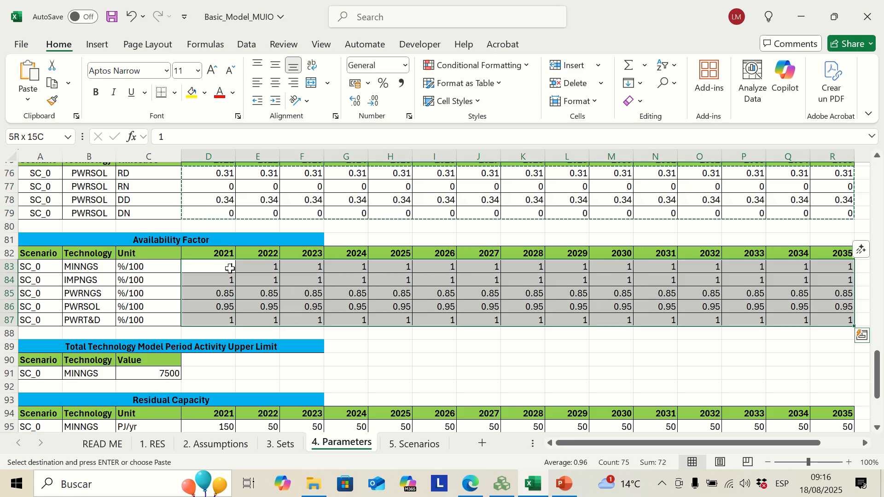
Step: Switch to MUIO, search the data entry parameters for "AVA" and open Availability Factor
click(509, 493)
mouse_move(14, 146)
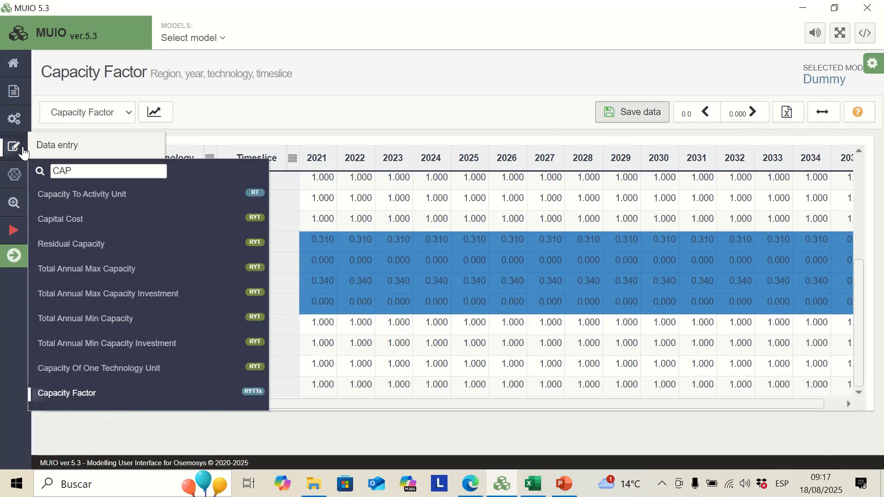
drag(88, 174, 36, 171)
text(AVA)
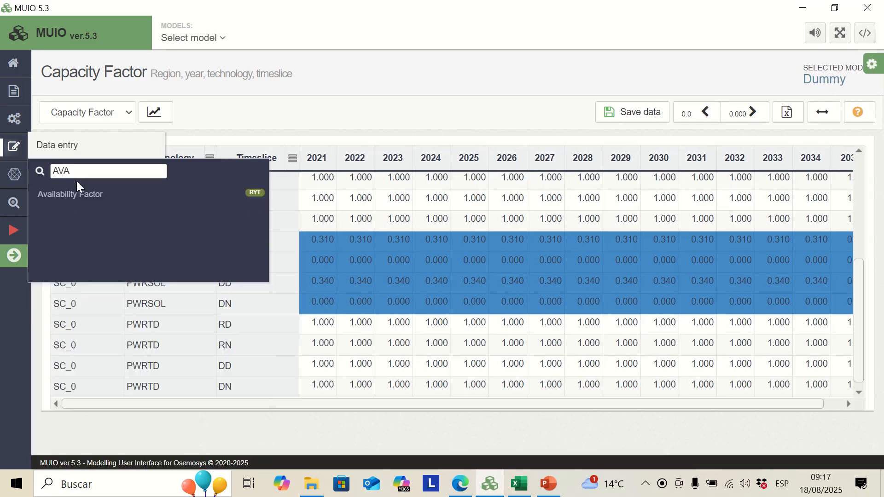
click(77, 189)
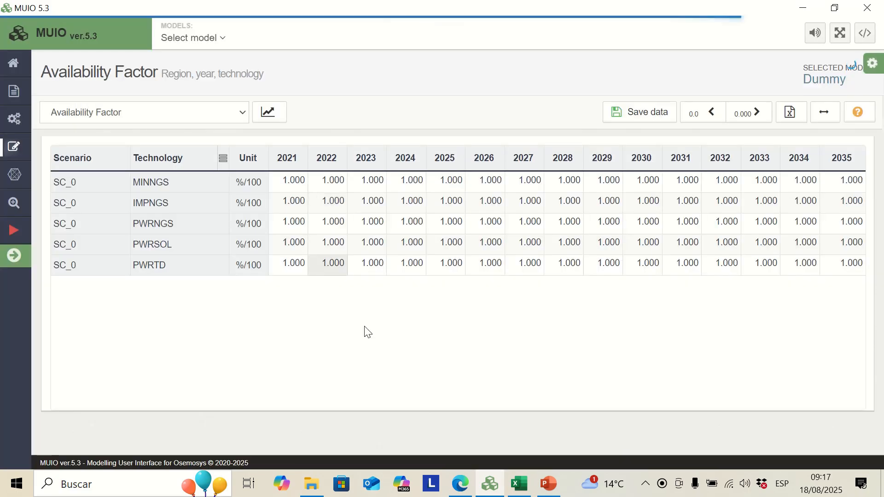
Step: Paste the copied availability values into the table starting at MINNGS 2021 and save the data
click(299, 183)
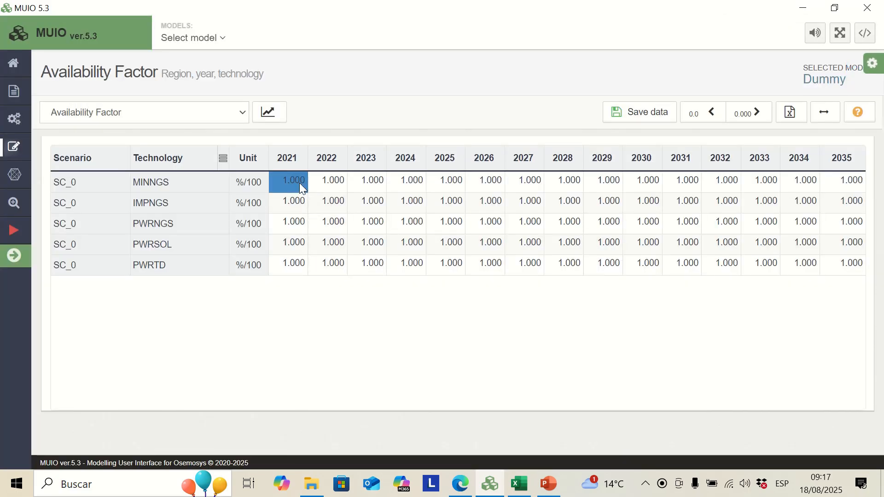
text(1.000	1.000	1.000	1.000	1.000	1.000	1.000	1.000	1.000	1.000	1.000	1.000	1.000	1.000	1.000 1.000	1.000	1.000	1.000	1.000	1.000	1.000	1.000	1.000	1.000	1.000	1.000	1.000	1.000	1.000 0.850	0.850	0.850	0.850	0.850	0.850	0.850	0.850	0.850	0.850	0.850	0.850	0.850	0.850	0.850 0.950	0.950	0.950	0.950	0.950	0.950	0.950	0.950	0.950	0.950	0.950	0.950	0.950	0.950	0.950 1.000	1.000	1.000	1.000	1.000	1.000	1.000	1.000	1.000	1.000	1.000	1.000	1.000	1.000	1.000)
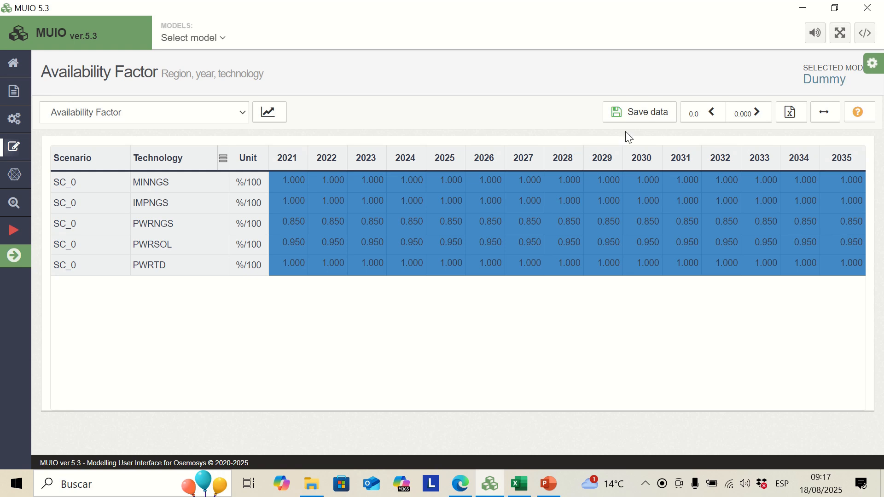
click(640, 112)
Step: In the Excel parameters sheet, copy the MINNGS value 7500 under Total Technology Model Period Activity Upper Limit
click(518, 483)
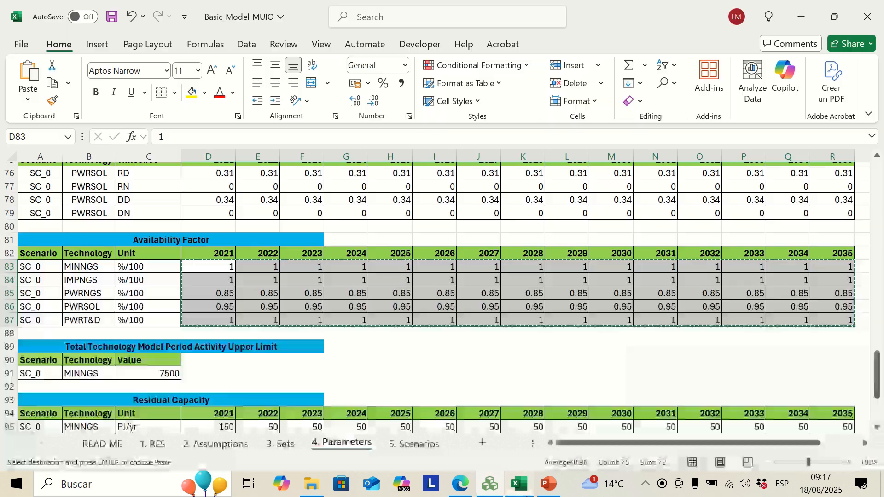
scroll(290, 303, down, 2)
scroll(290, 303, down, 1)
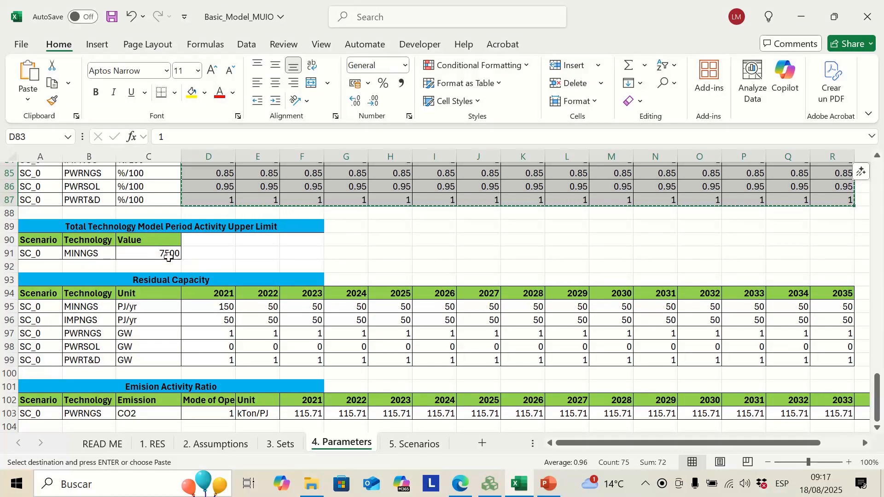
click(168, 257)
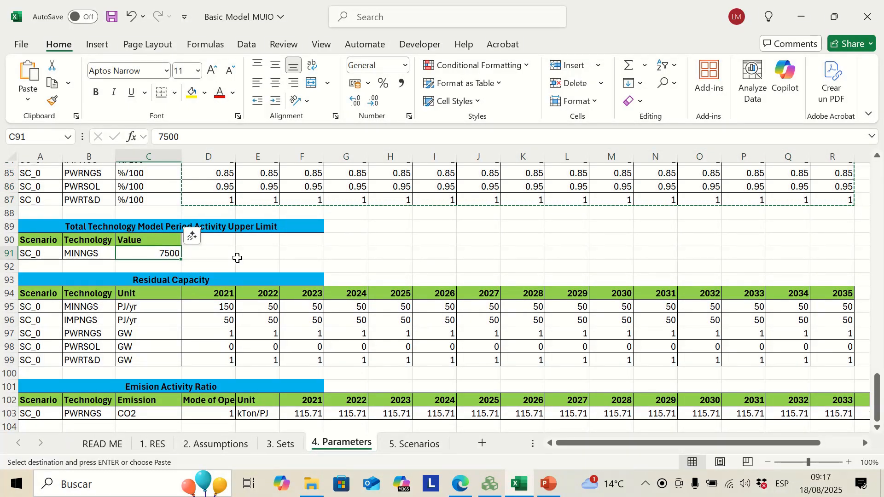
key(ctrl+c)
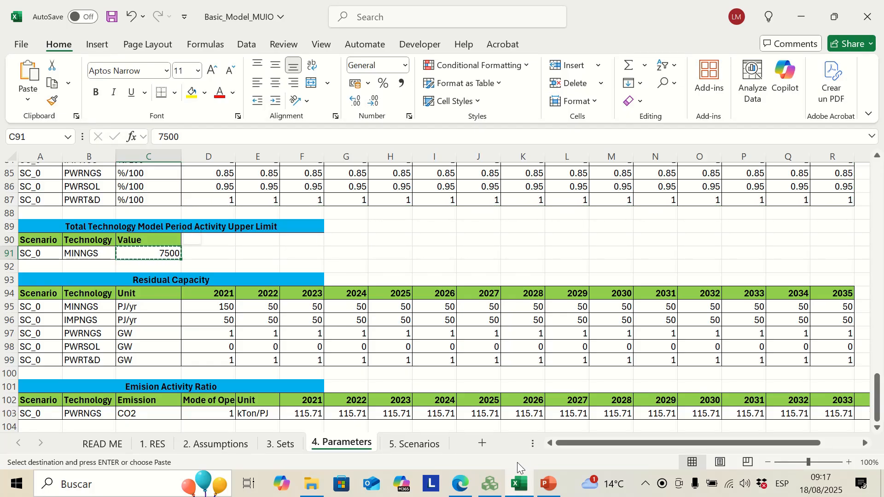
Step: Switch to MUIO, search the data entry parameters for "UPP" and open Total Technology Model Period Activity Upper Limit
click(490, 483)
mouse_move(14, 149)
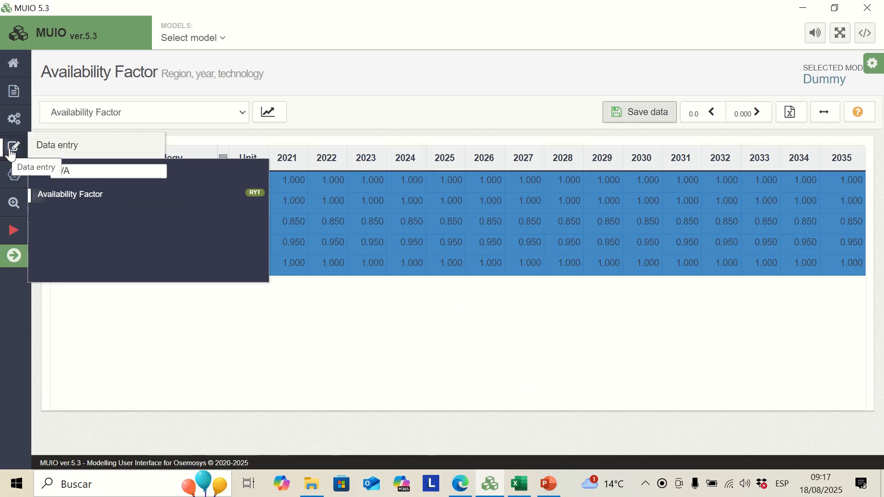
drag(73, 171, 35, 176)
text(UPP)
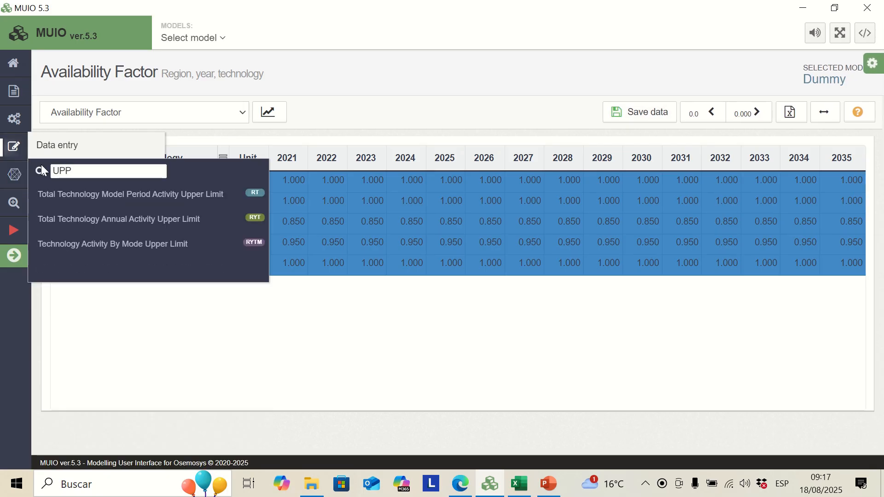
click(147, 199)
Step: Set the MINNGS period activity upper limit to 7500 for SC_0 and save the data
scroll(426, 299, down, 2)
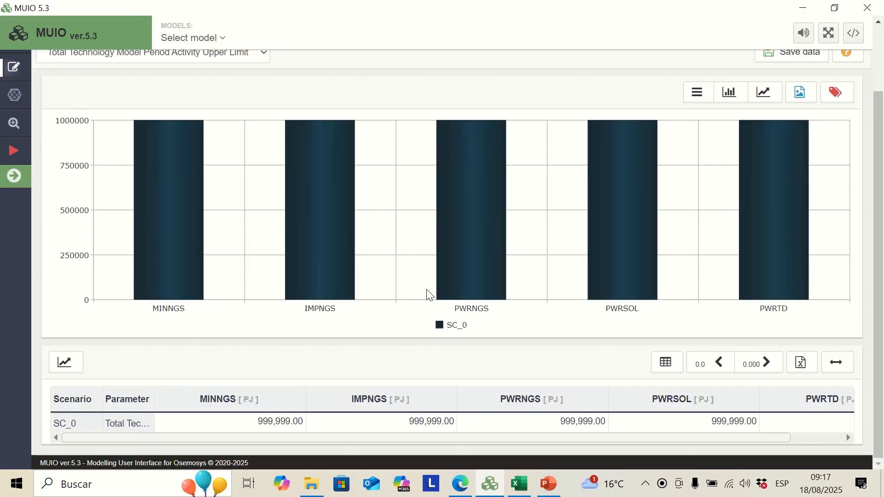
double_click(272, 422)
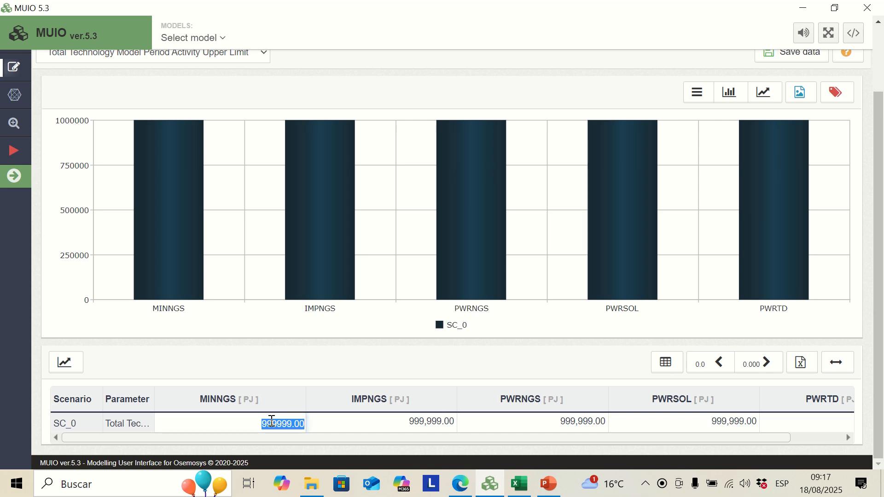
text(7500)
key(Return)
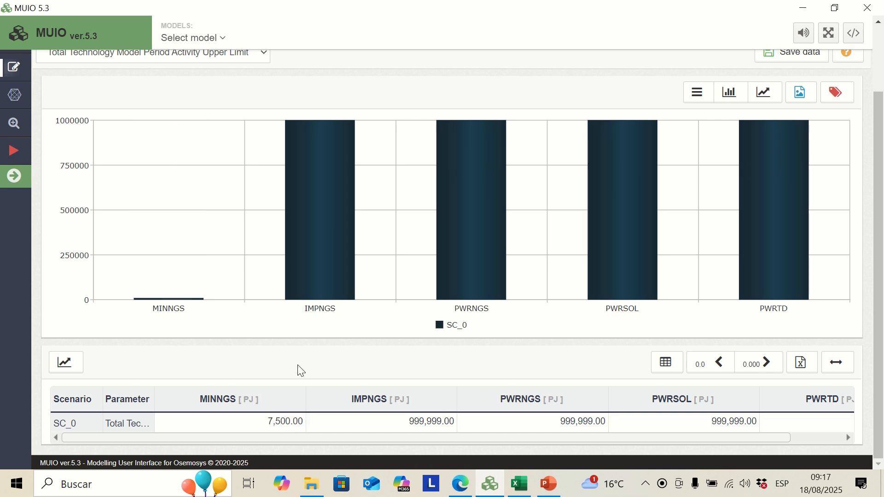
scroll(312, 366, up, 2)
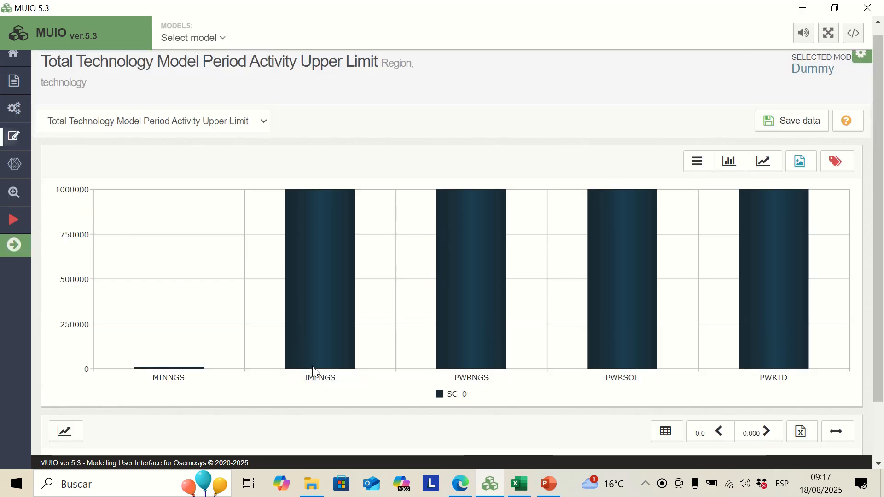
click(771, 127)
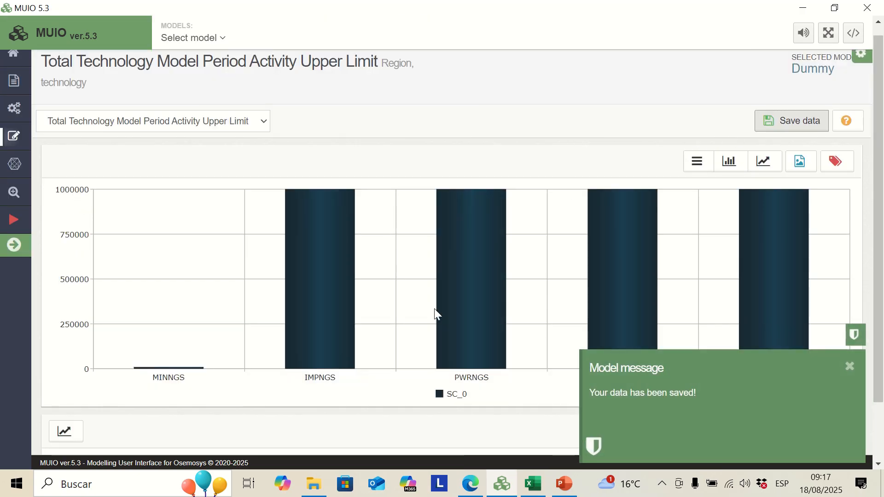
Step: In the Excel parameters sheet, copy the Residual Capacity values of all five technologies for 2021 through 2035
click(530, 483)
scroll(227, 333, down, 1)
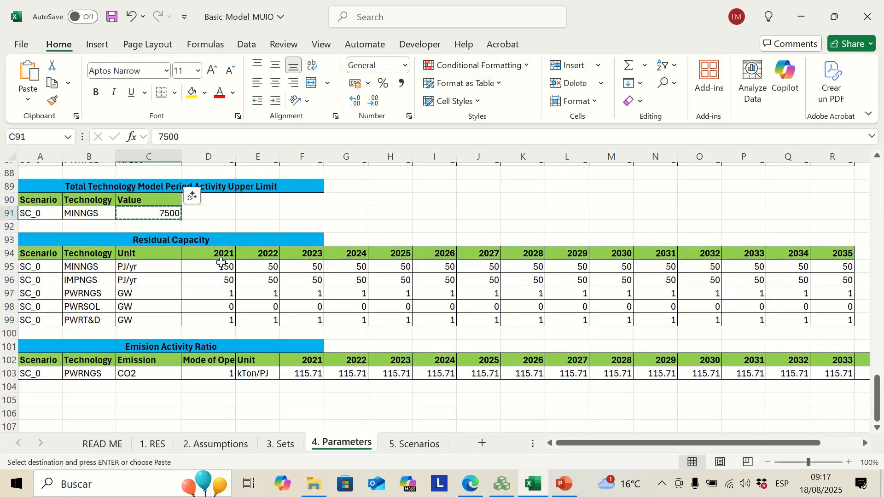
click(102, 298)
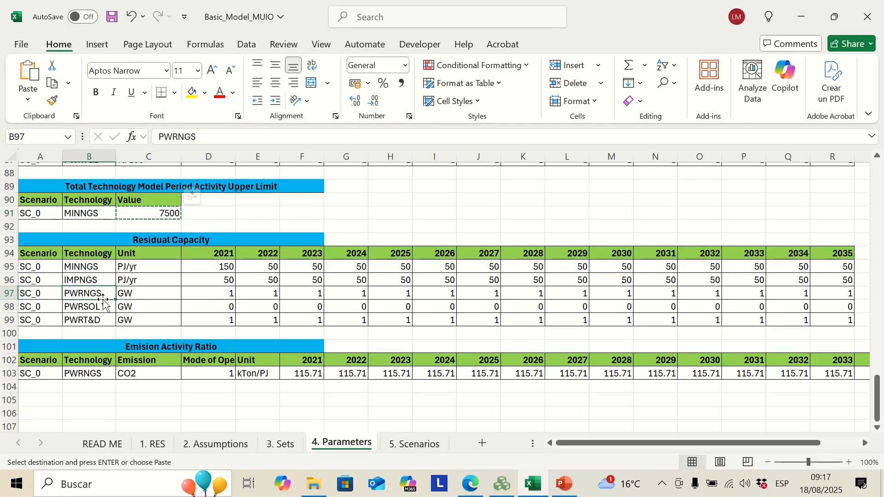
click(215, 300)
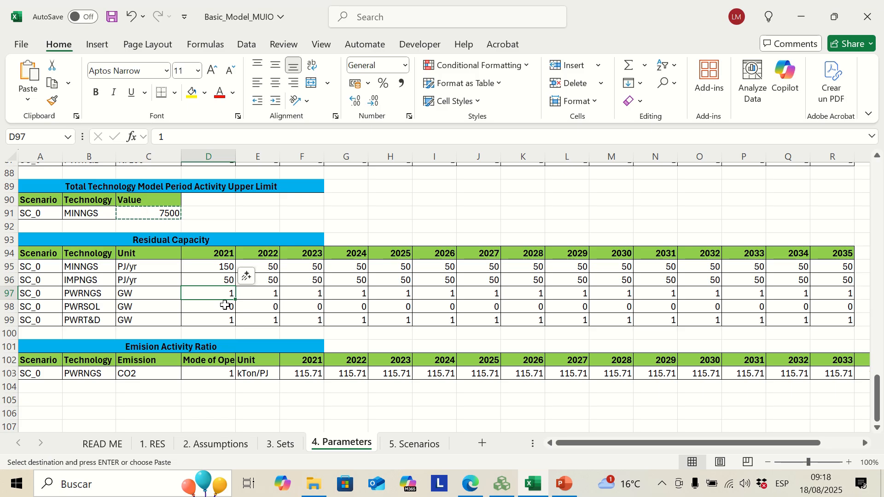
click(226, 321)
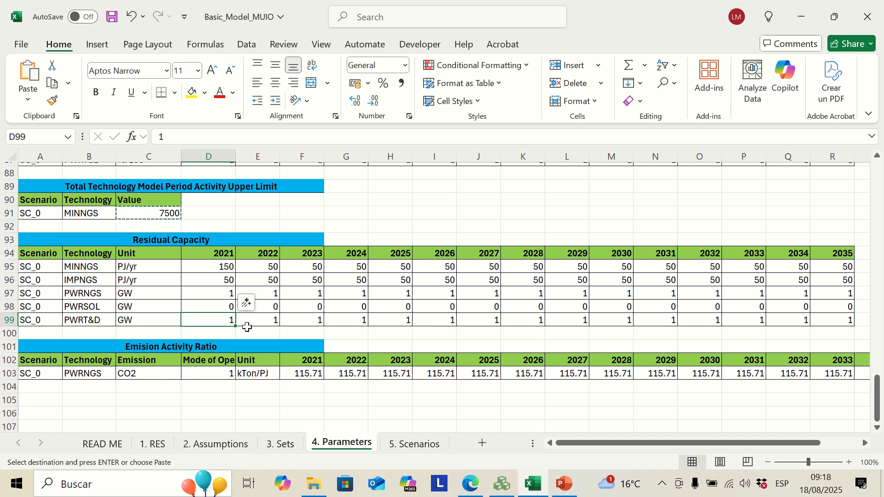
click(226, 269)
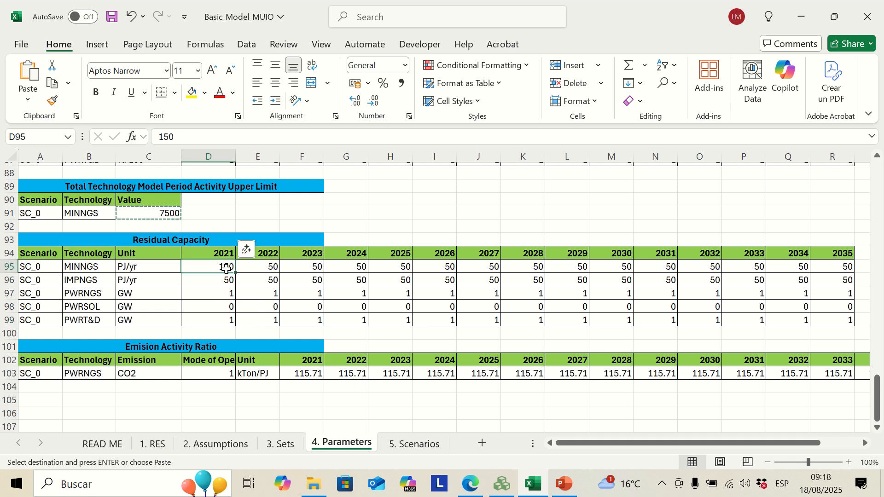
drag(227, 269, 833, 320)
key(ctrl+c)
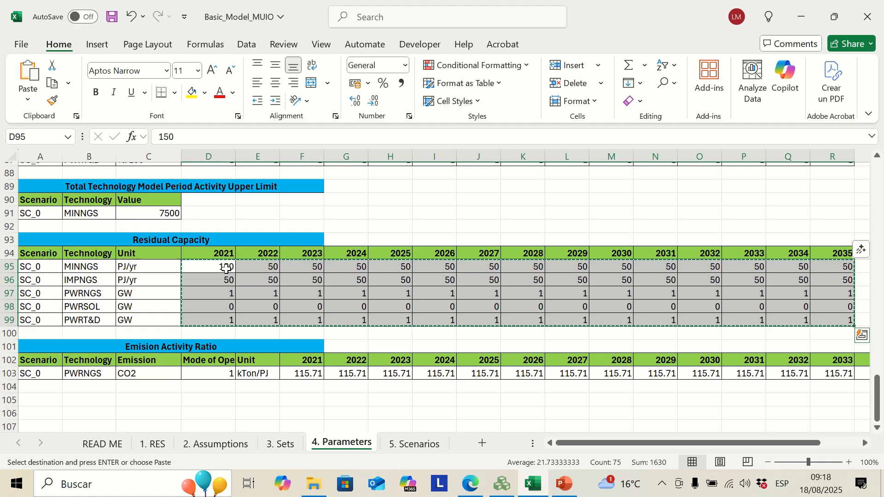
Step: Switch to MUIO, find Residual Capacity by searching data entry for "RES", paste the copied values from MINNGS 2021 and save the data
click(502, 483)
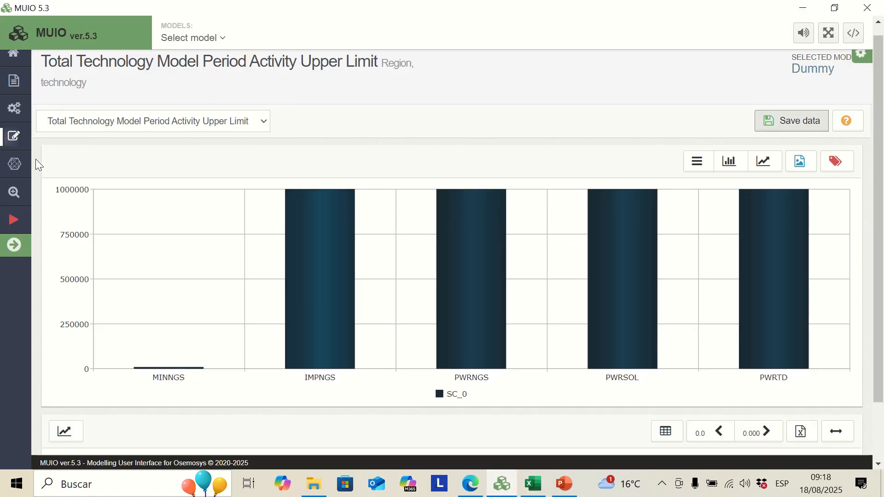
mouse_move(14, 137)
drag(76, 160, 45, 161)
text(RES)
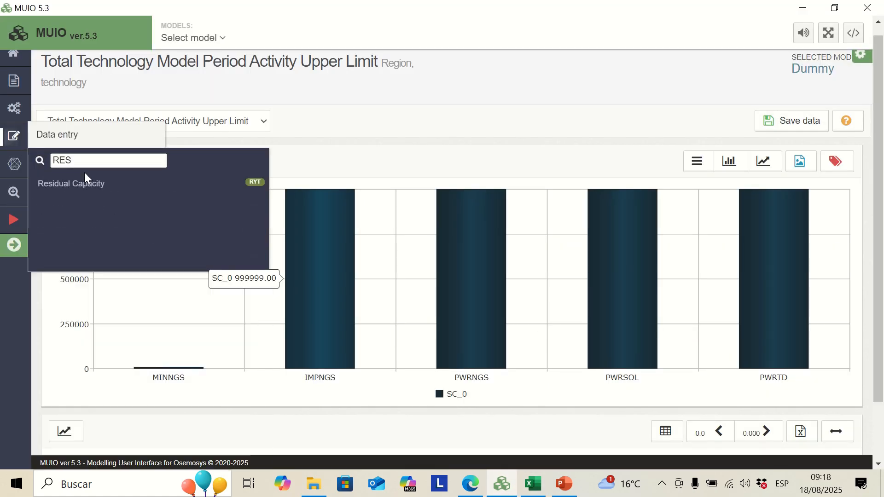
click(85, 182)
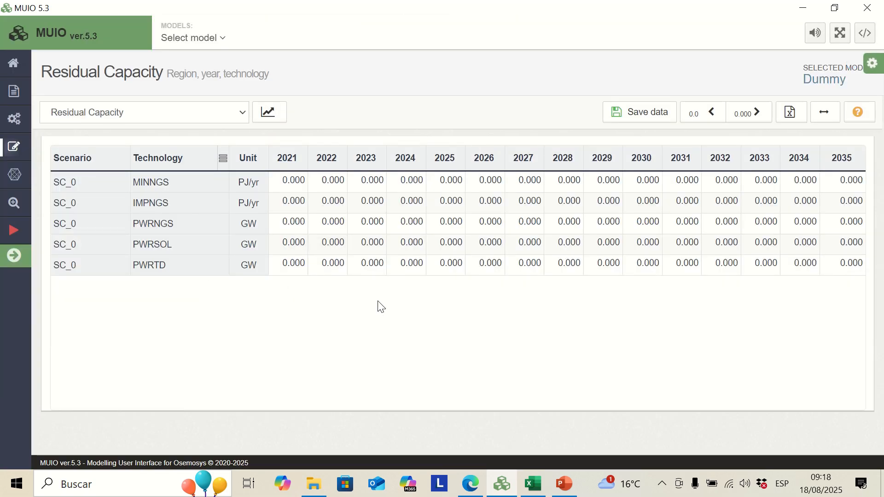
key(ctrl+v)
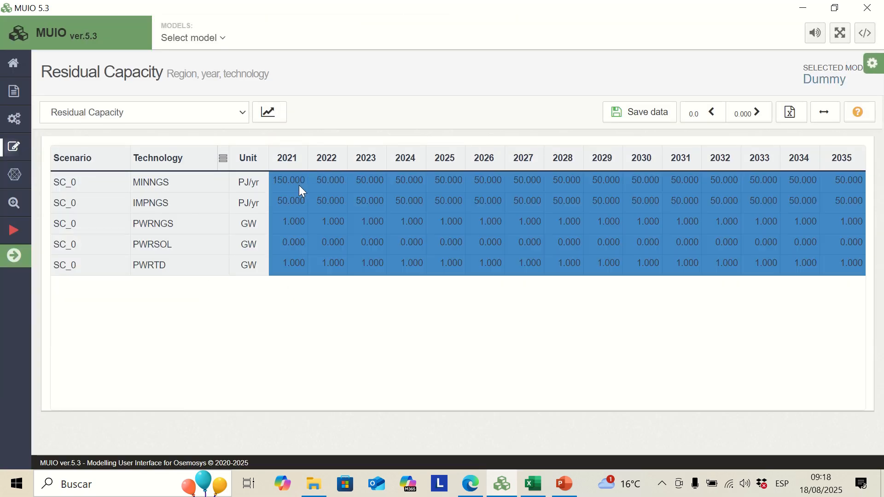
click(614, 113)
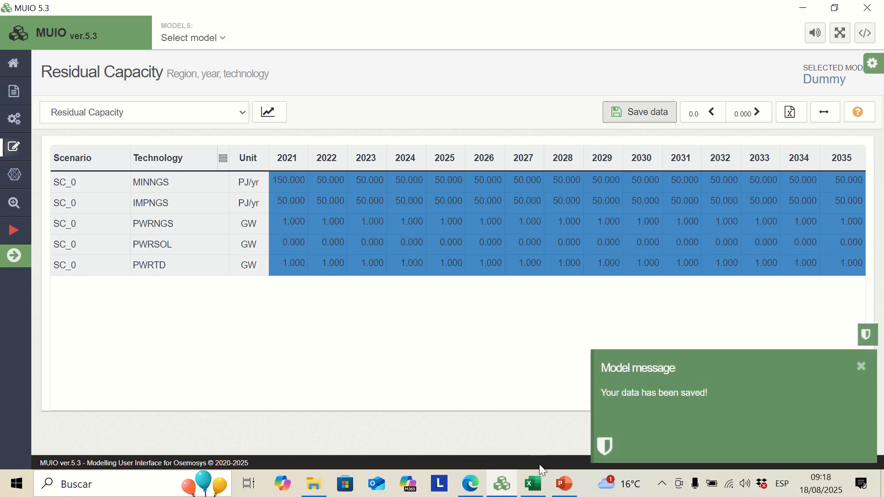
Step: Search the MUIO data entry parameters for "EMIS" and open Emission Activity Ratio
click(534, 483)
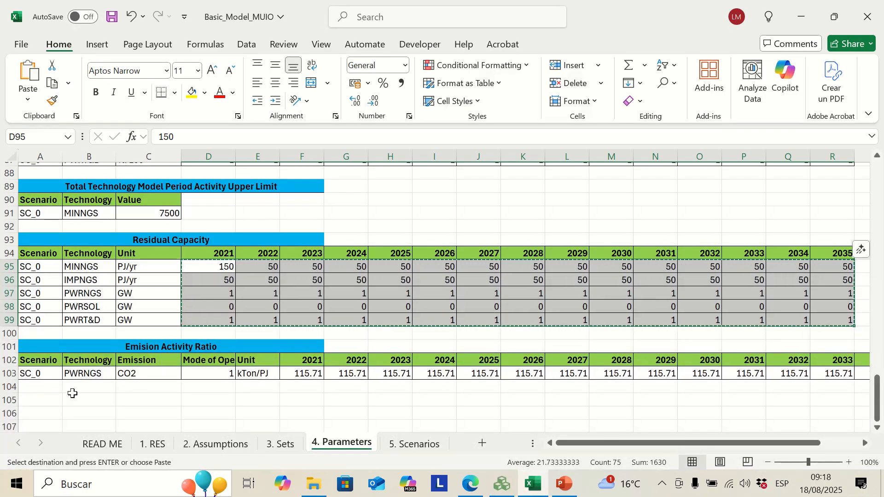
click(533, 483)
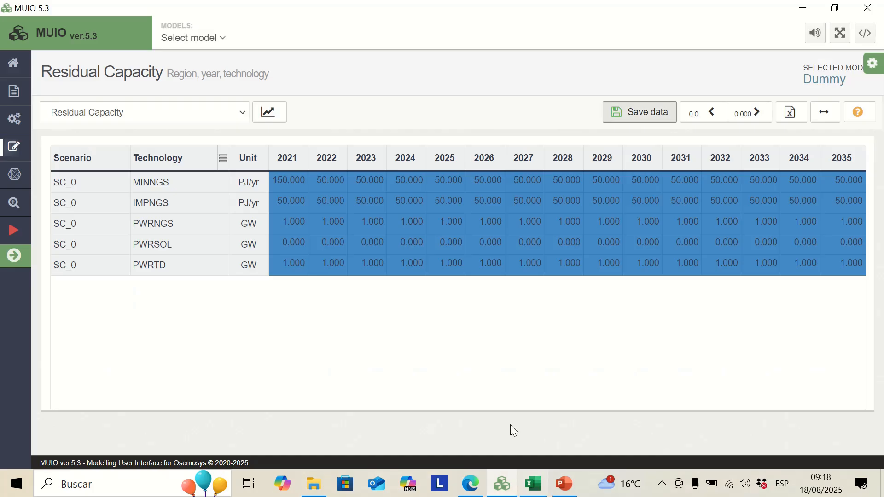
mouse_move(14, 148)
double_click(60, 171)
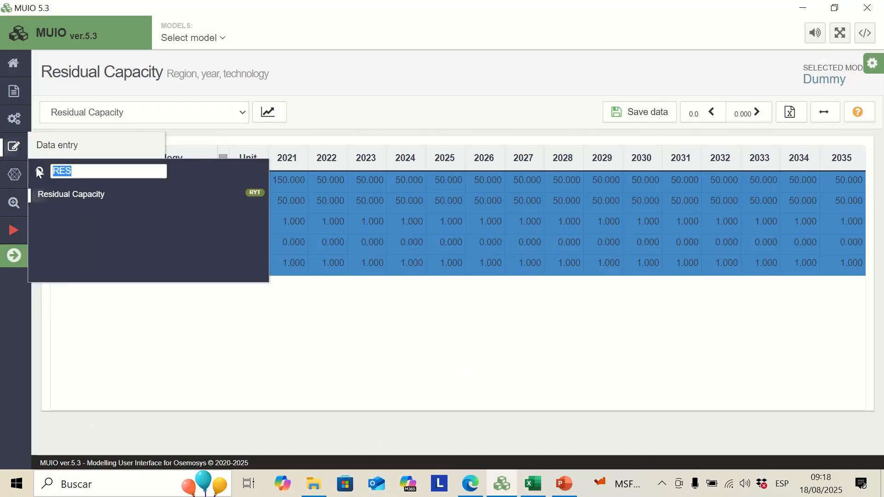
text(EMIS)
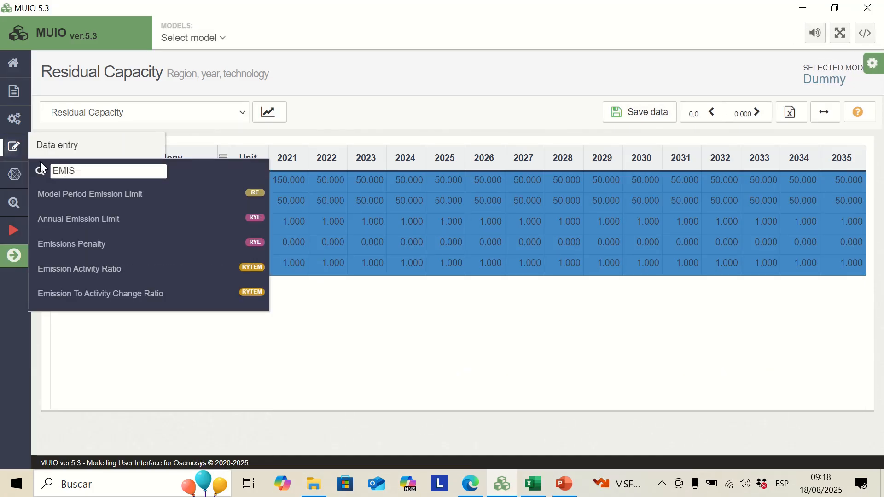
click(89, 271)
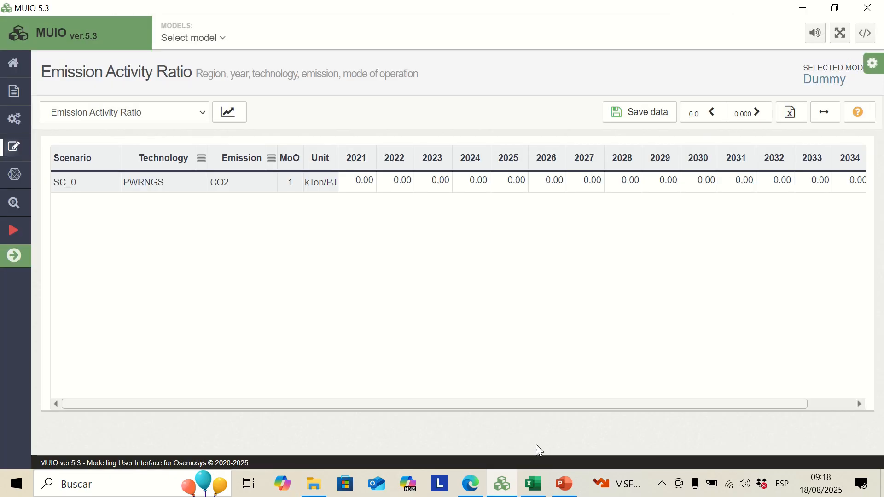
Step: In the Excel parameters sheet, copy the PWRNGS CO2 Emission Activity Ratio values for 2021 through 2035
click(534, 483)
click(305, 372)
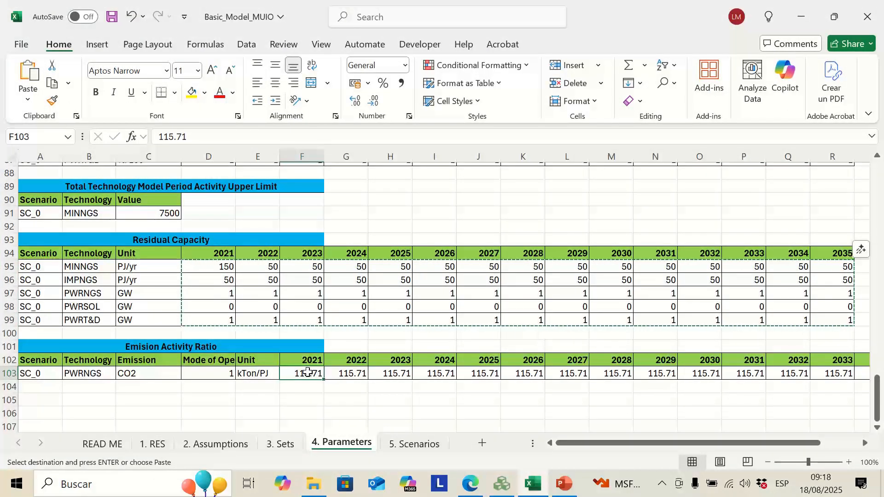
key(ctrl+shift+Right)
key(ctrl+c)
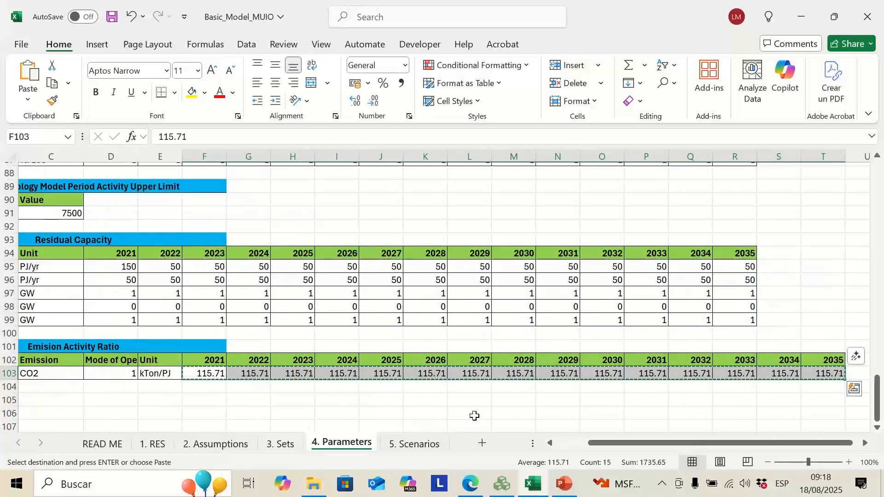
Step: Switch to MUIO, paste the copied emission ratios into the PWRNGS CO2 row starting at 2021 and save the data
click(515, 487)
click(363, 182)
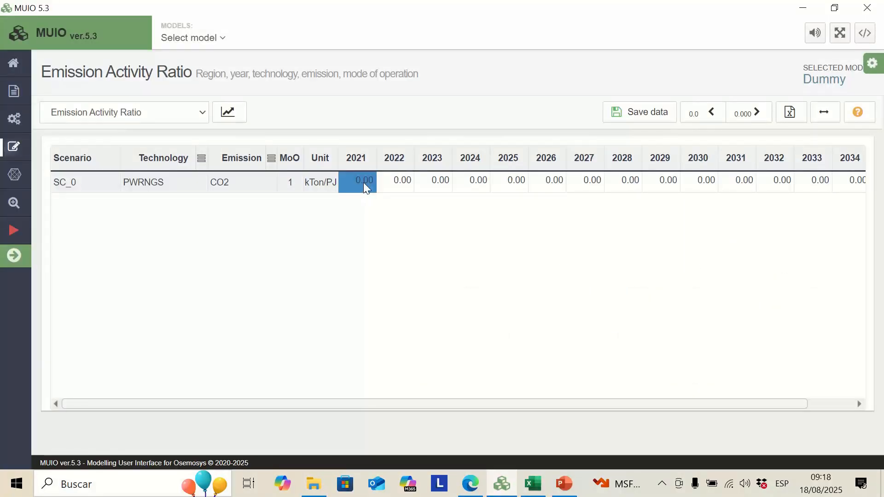
key(ctrl+v)
click(617, 118)
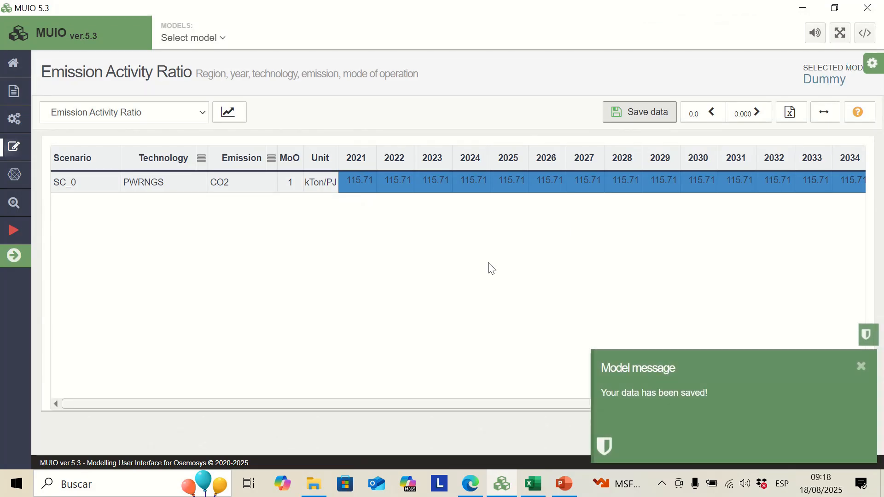
Step: Open the model configuration and update the Dummy model
click(14, 119)
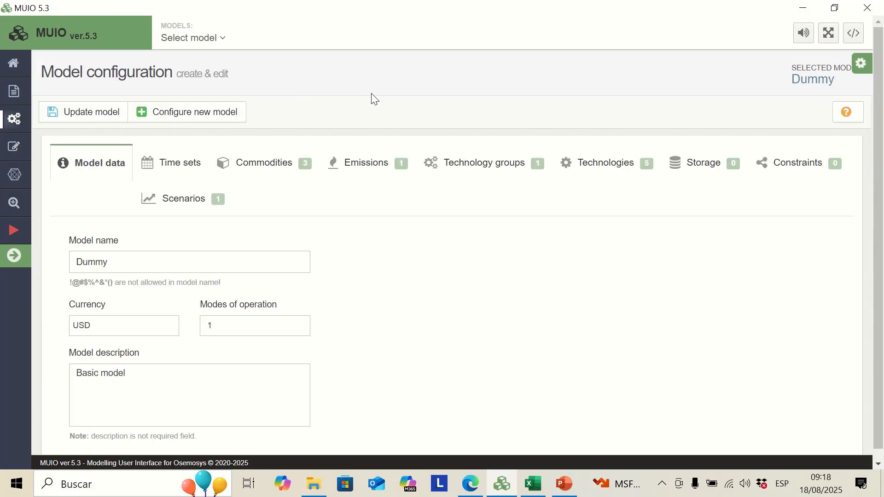
click(59, 114)
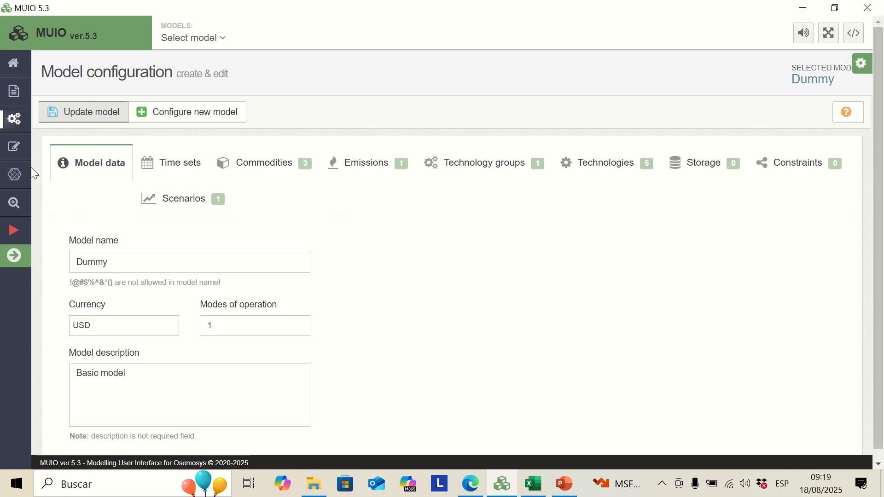
Step: Compare the dynamic model diagram with the reference energy system in Excel's 1. RES sheet, and view the simple model diagram in MUIO
mouse_move(15, 179)
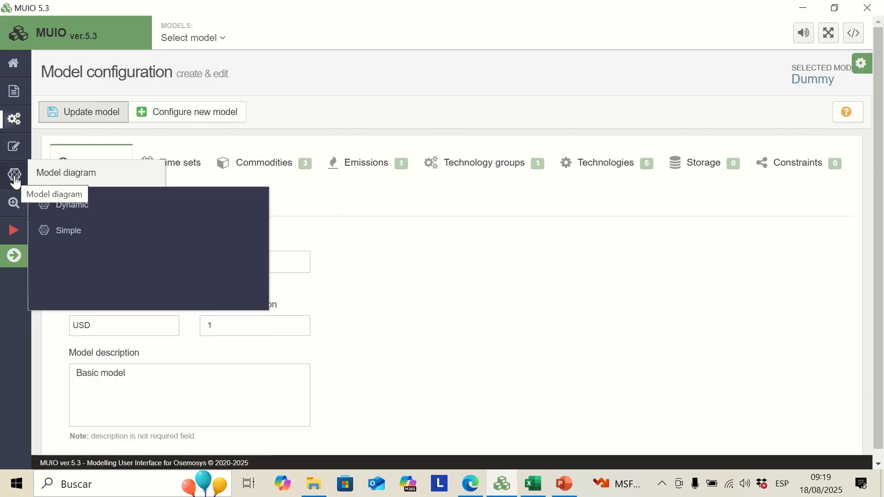
click(74, 206)
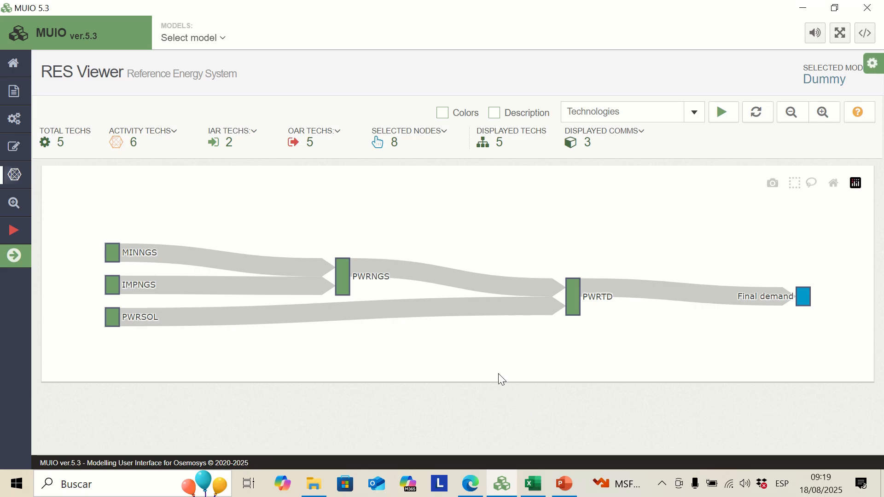
click(533, 483)
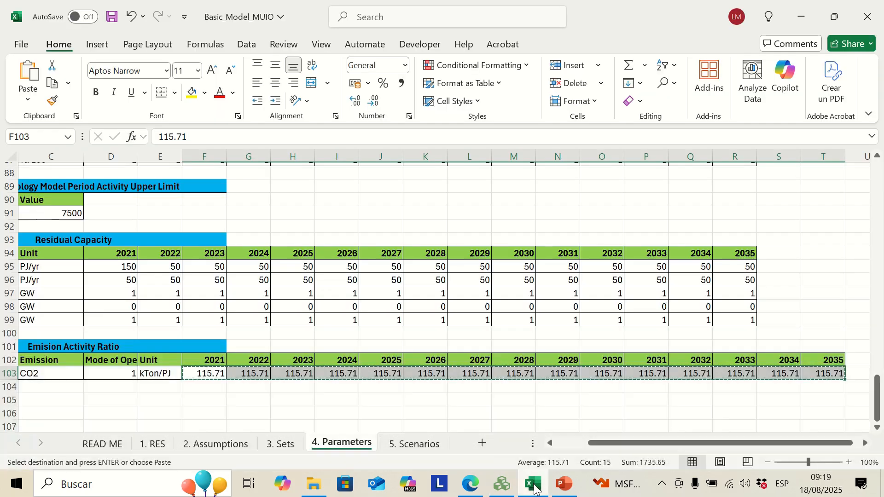
click(153, 445)
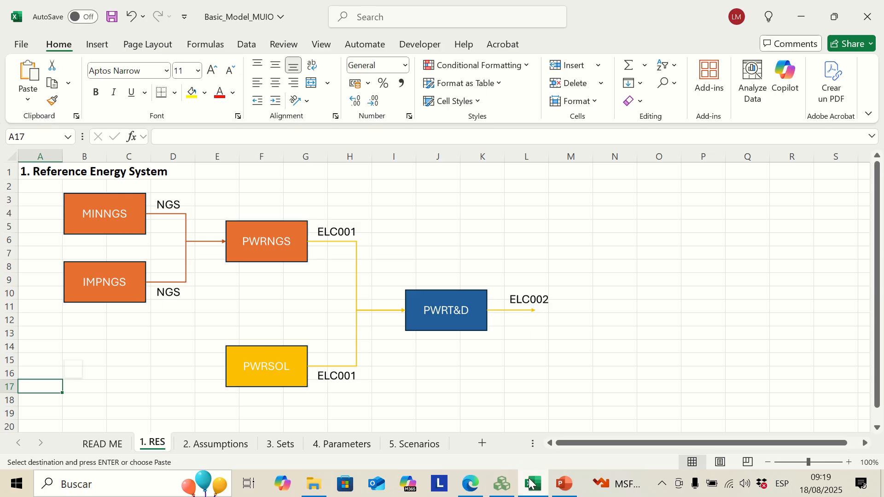
click(502, 484)
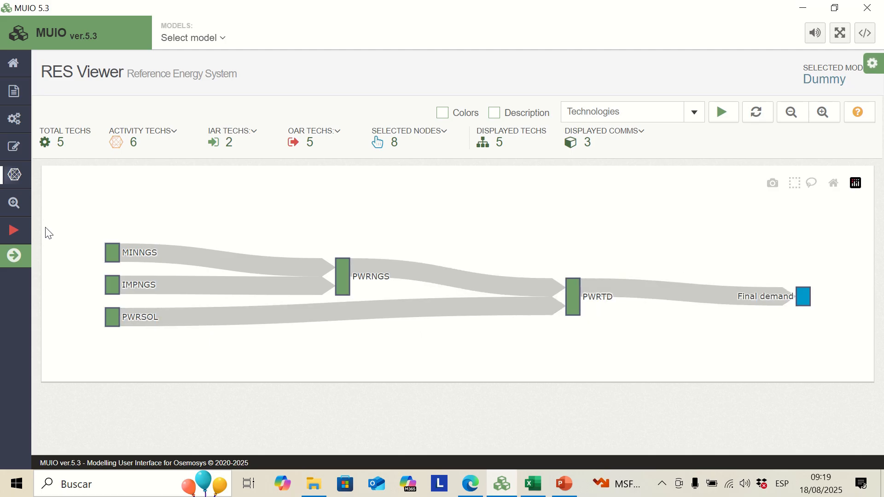
mouse_move(14, 174)
click(69, 229)
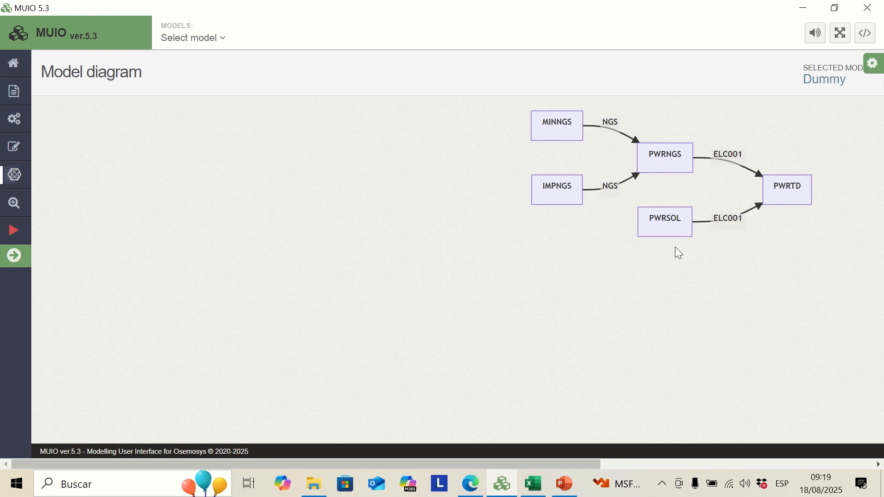
Step: Open the input data view and examine the MINNGS technology's single-value and yearly parameters for scenario SC_0
click(17, 202)
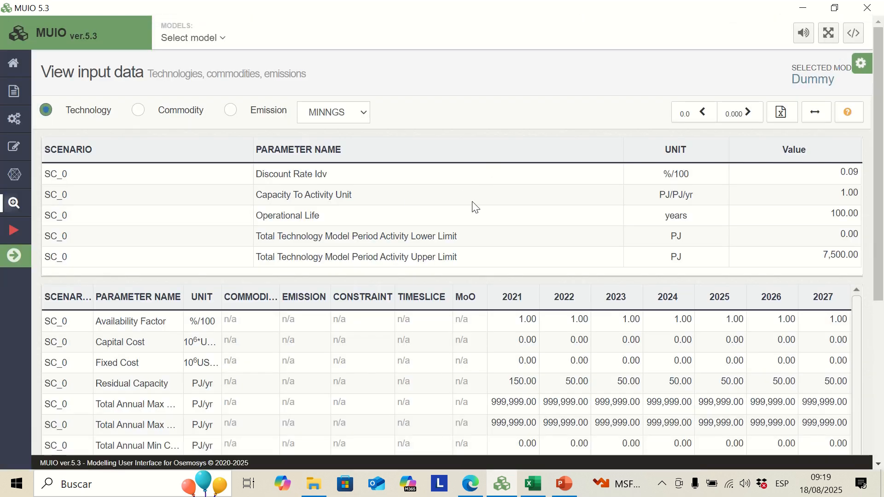
click(361, 114)
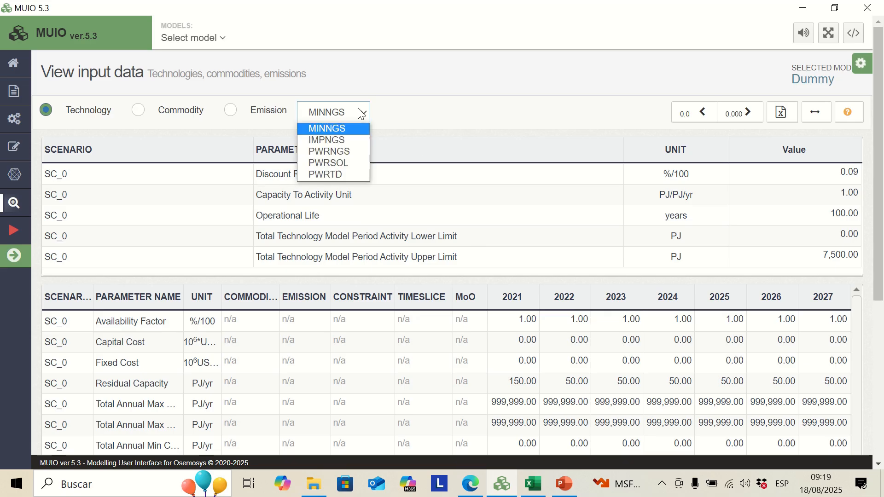
click(543, 84)
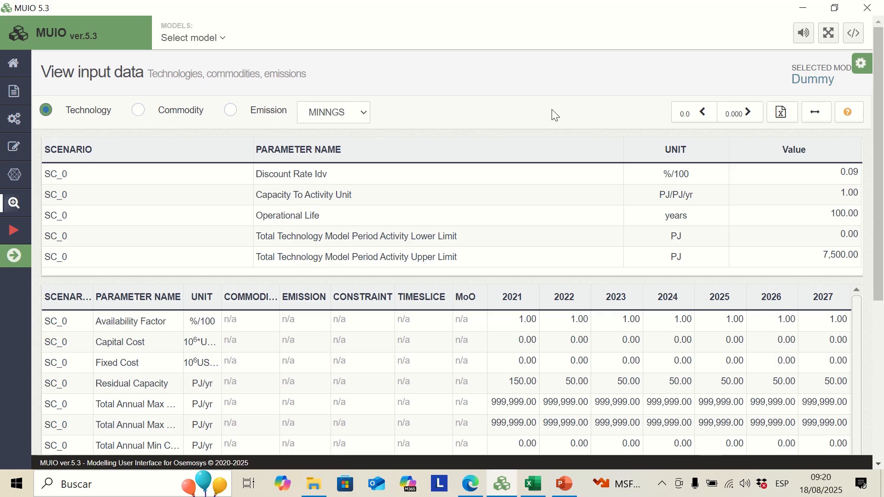
scroll(571, 220, down, 7)
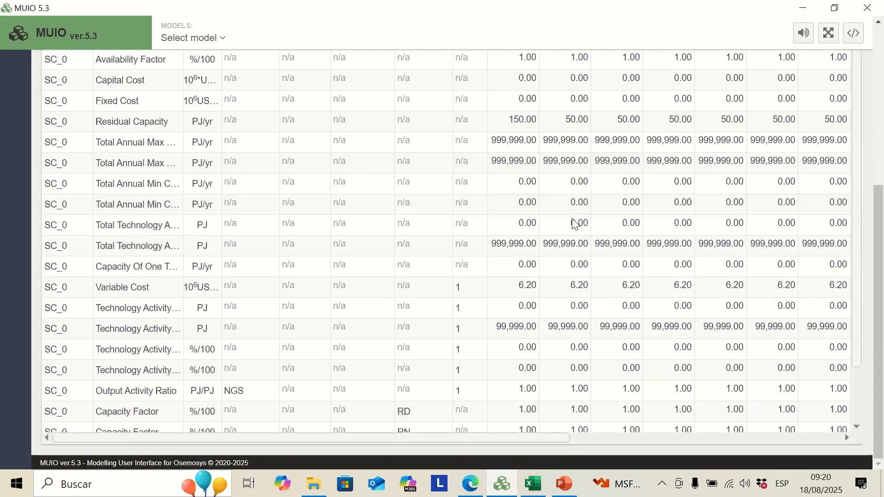
scroll(521, 267, up, 7)
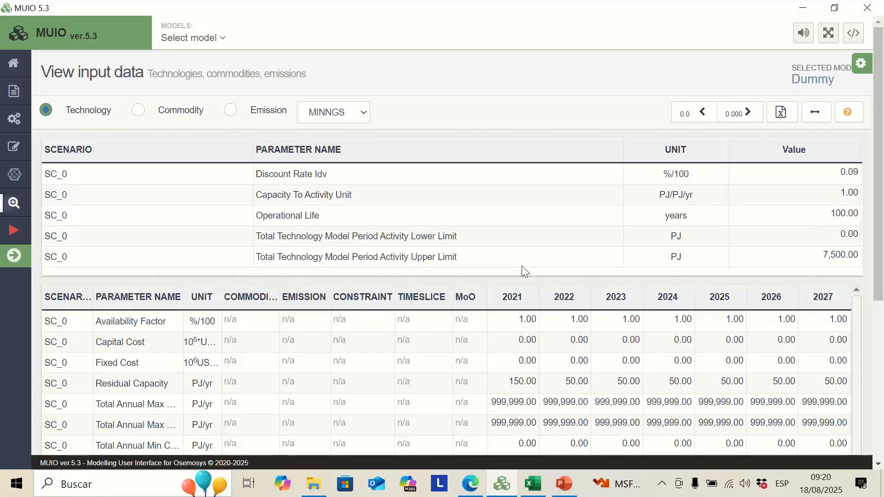
scroll(521, 266, down, 6)
scroll(570, 258, up, 3)
scroll(570, 258, up, 2)
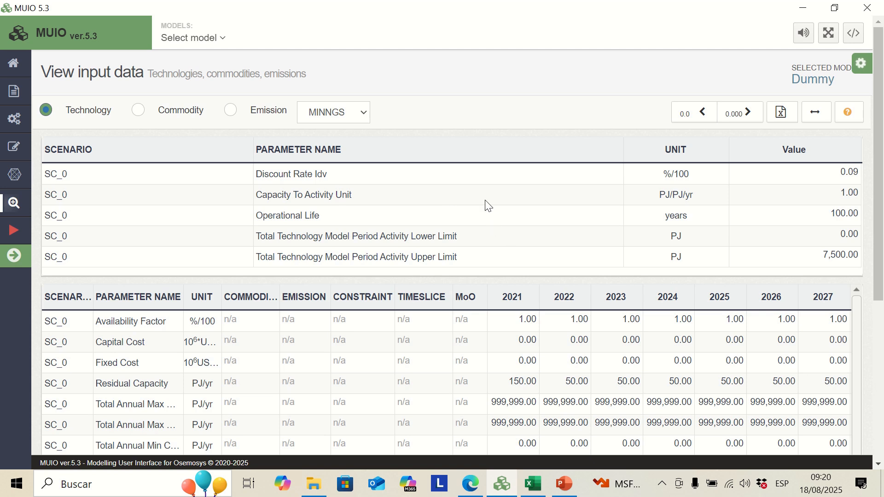
scroll(486, 202, down, 5)
scroll(494, 205, down, 1)
scroll(526, 267, down, 4)
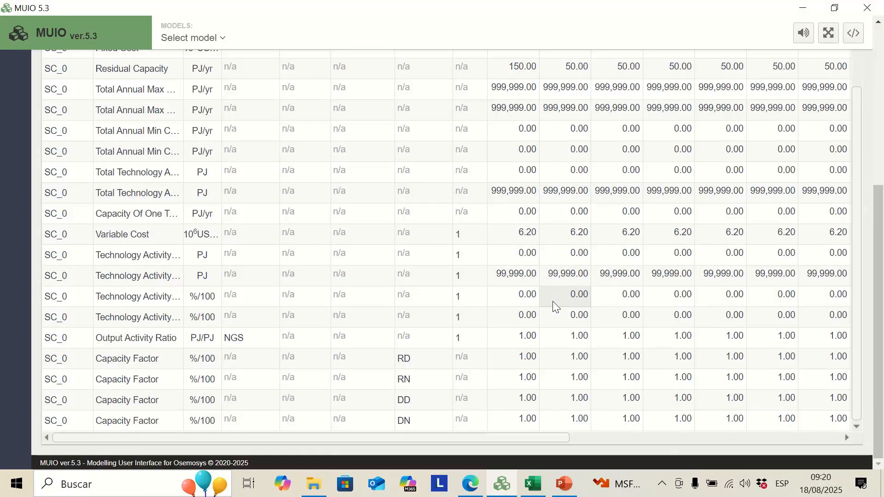
Step: Review the MINNGS input data once more, from the single-value parameters through the yearly costs, capacities and activity limits
scroll(553, 302, up, 5)
scroll(554, 302, up, 5)
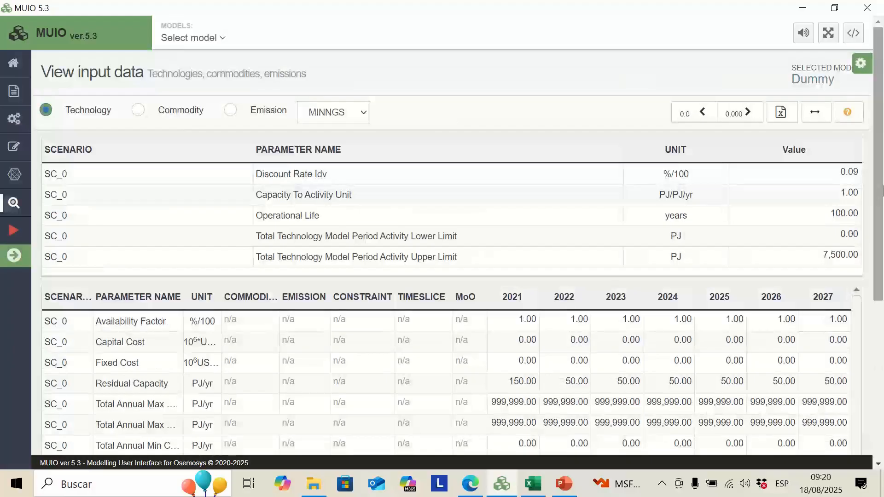
scroll(883, 191, down, 5)
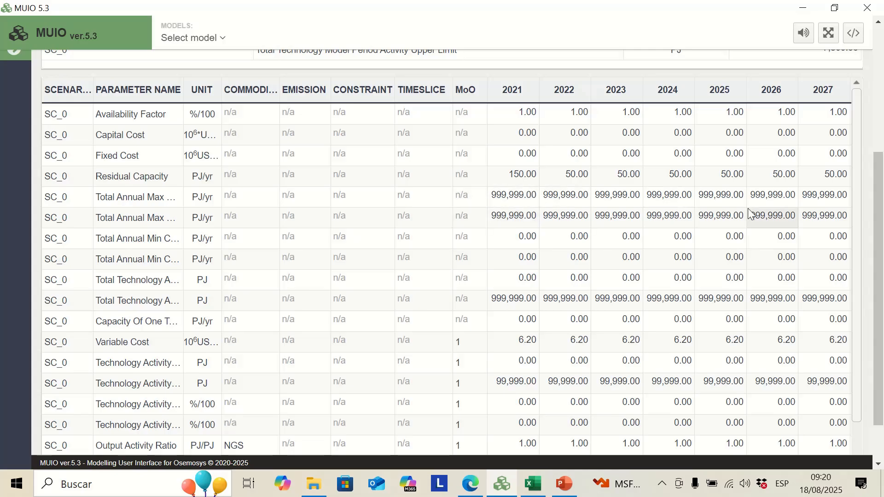
scroll(190, 325, up, 5)
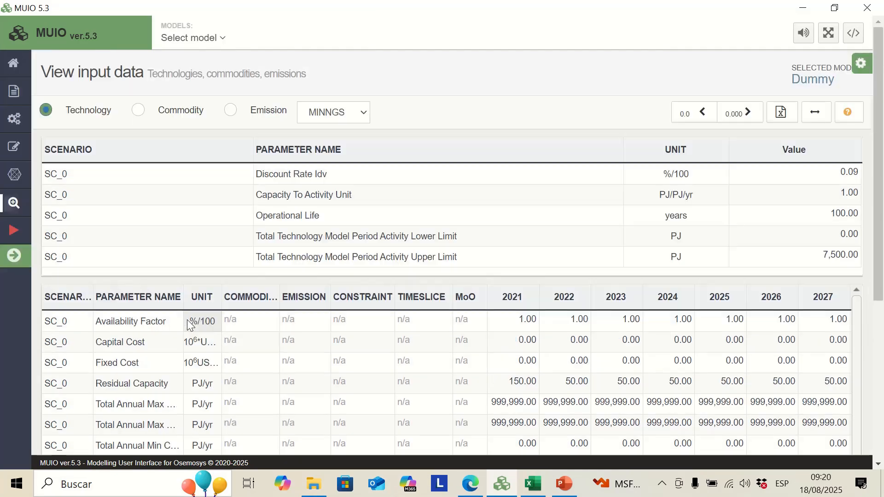
mouse_move(14, 145)
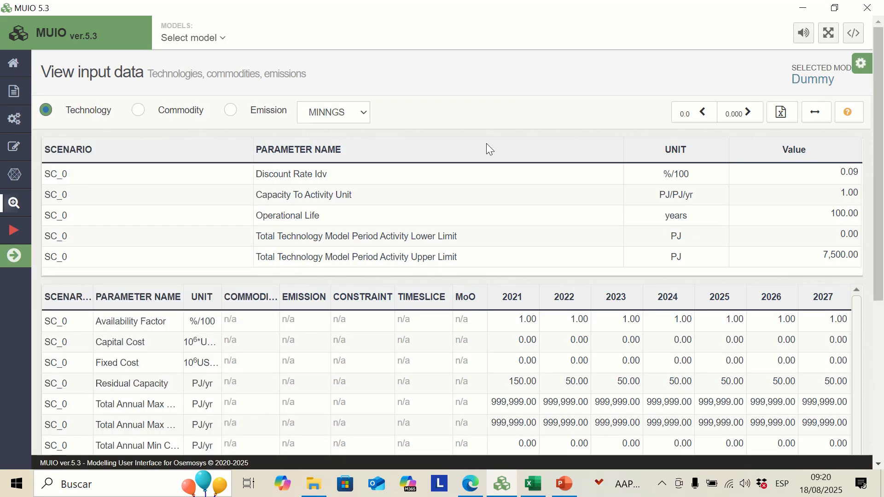
scroll(486, 145, down, 2)
scroll(422, 198, up, 2)
scroll(565, 286, down, 7)
scroll(575, 335, up, 7)
Step: Open the model run page and create a case named Baseline
click(14, 230)
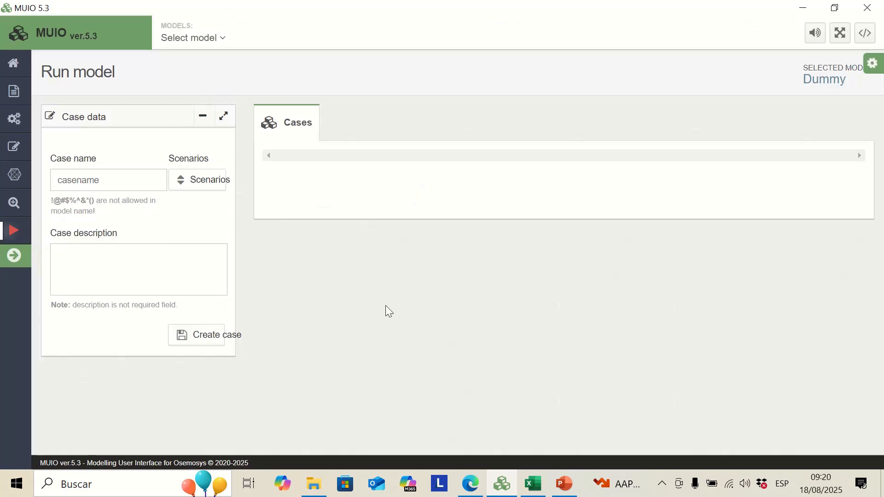
click(92, 181)
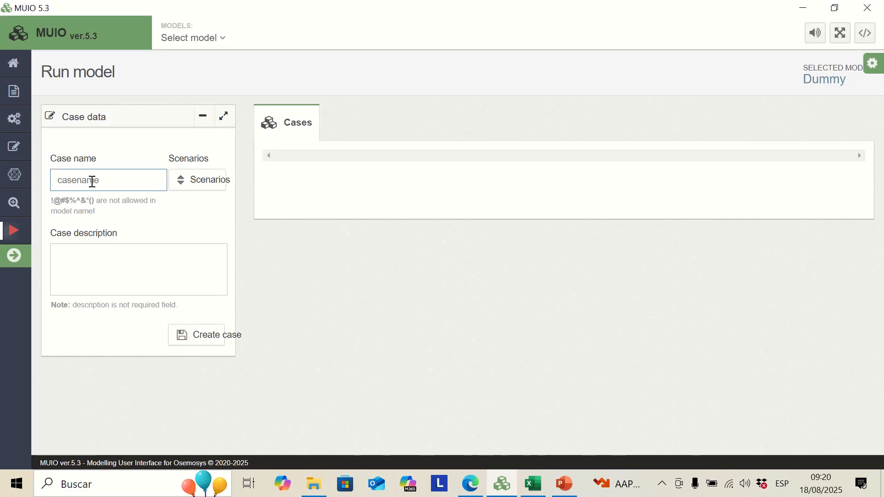
key(Caps_Lock)
text(b)
key(Caps_Lock)
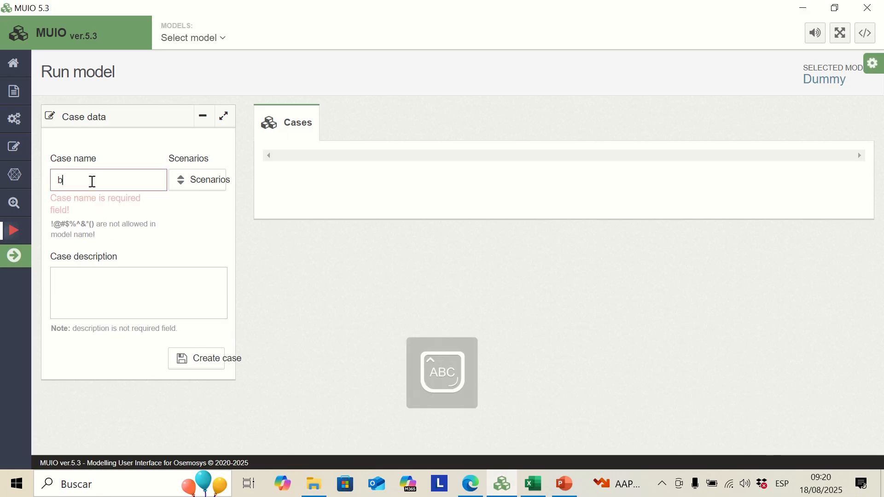
text(ASELIN)
key(BackSpace)
key(BackSpace)
key(BackSpace)
key(BackSpace)
key(BackSpace)
key(BackSpace)
key(BackSpace)
key(Caps_Lock)
text(Baseline)
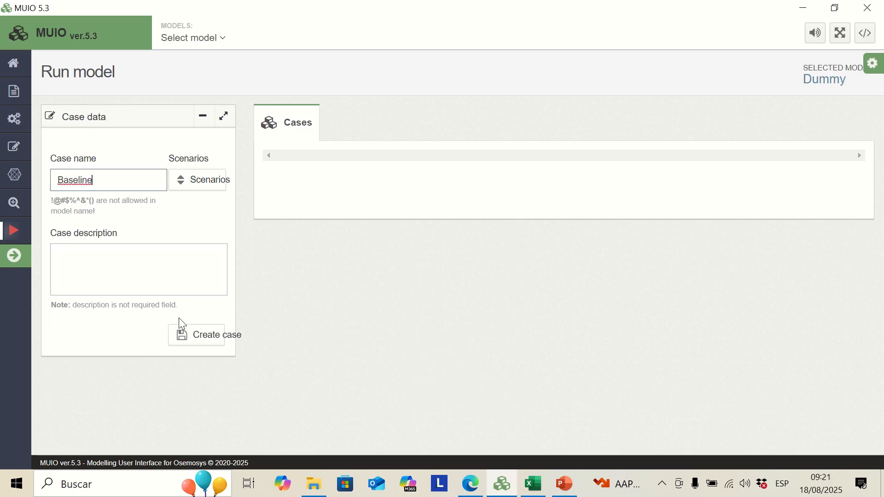
click(185, 342)
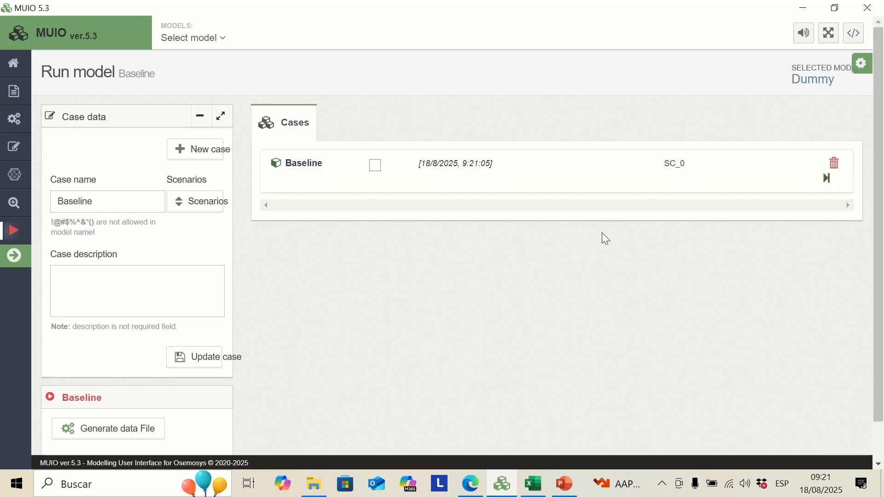
Step: Generate the data file for the Baseline case and run the validation checks on it
click(826, 180)
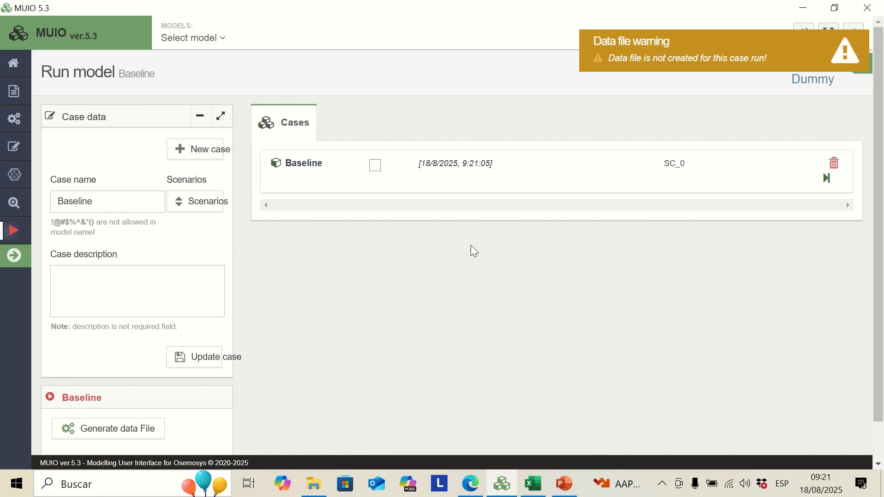
click(119, 431)
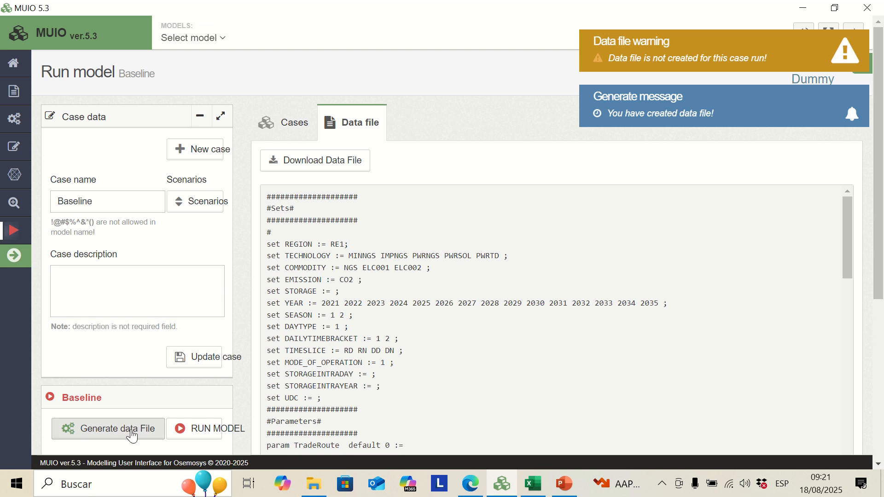
click(290, 129)
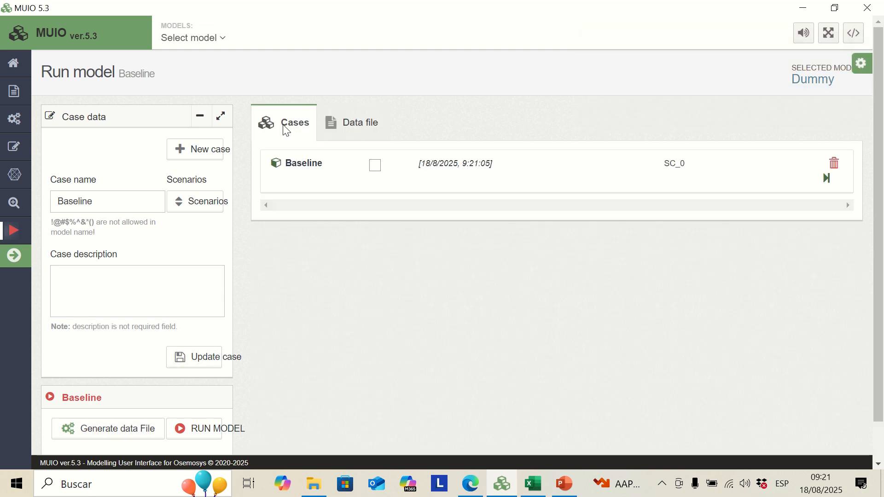
click(827, 185)
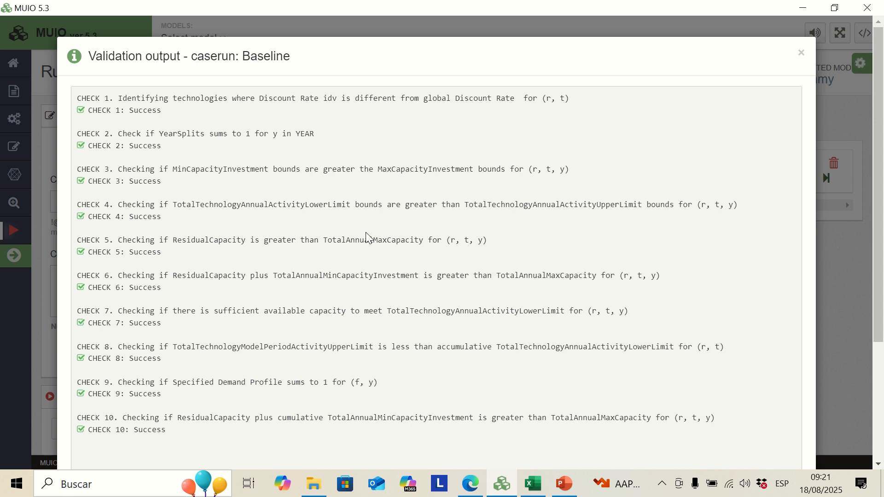
click(801, 55)
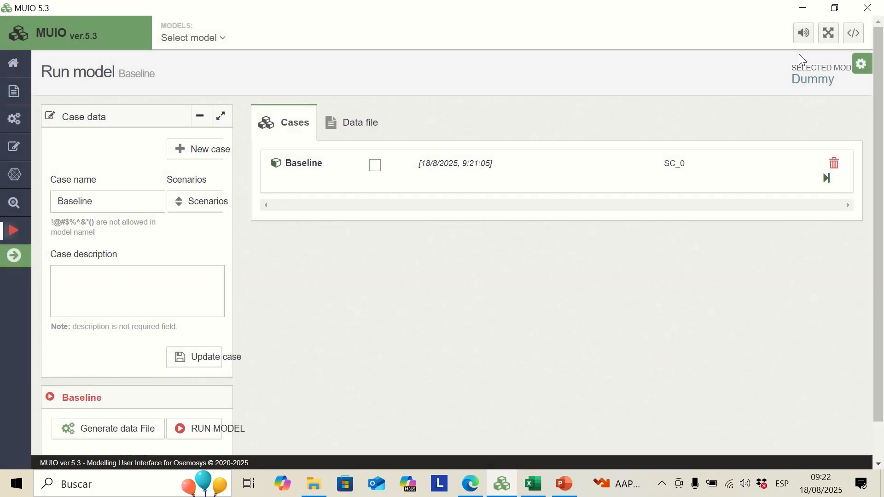
Step: Run the model for the Baseline case and open its results
click(355, 129)
click(206, 431)
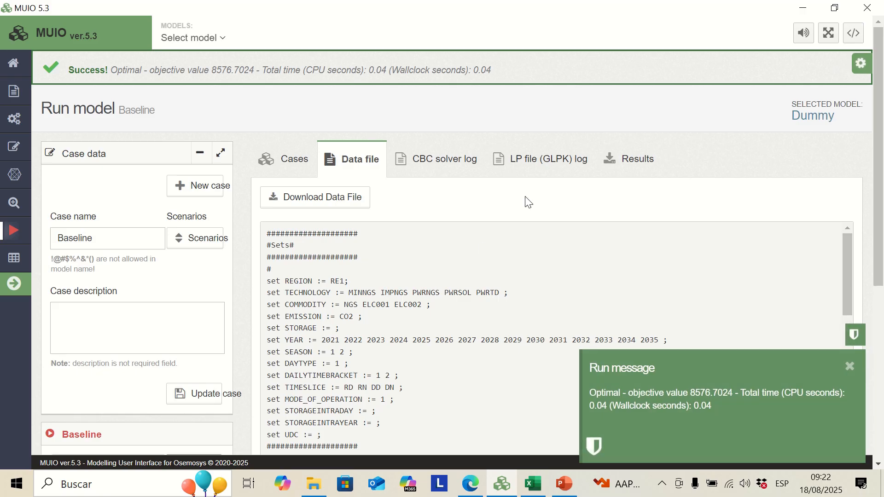
click(14, 257)
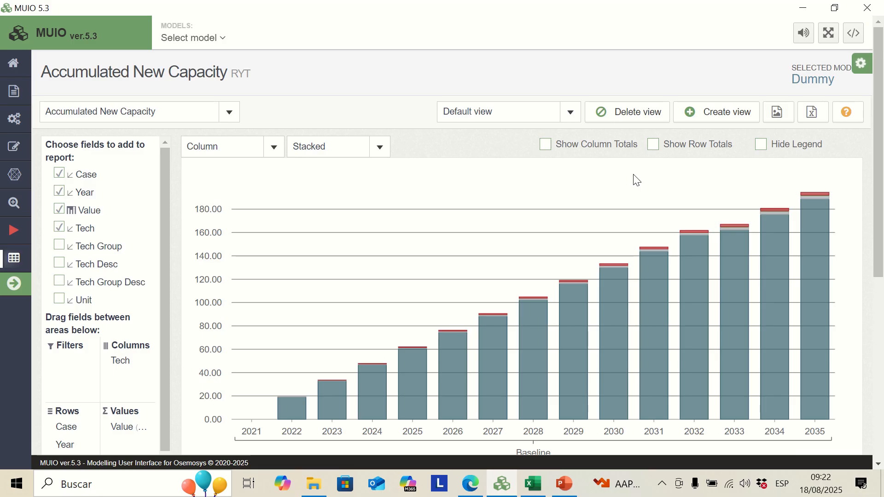
Step: Switch the results chart from accumulated new capacity to Total Capacity By Technology
click(231, 115)
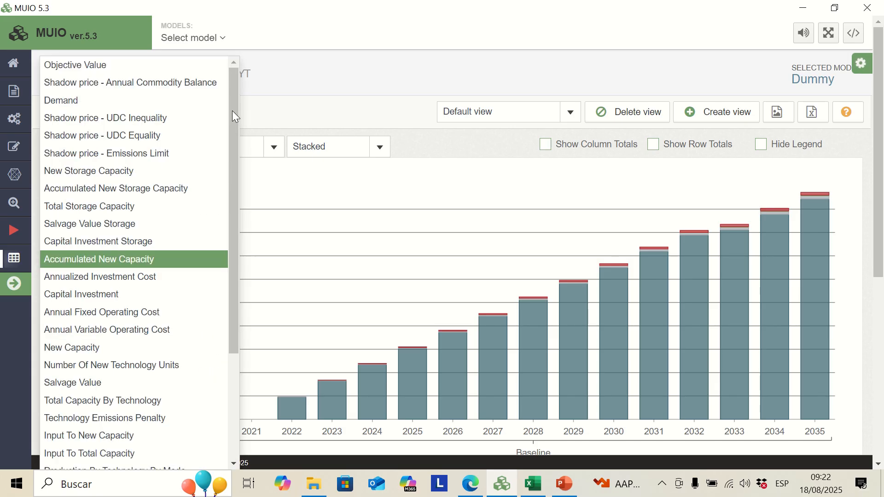
drag(236, 117, 201, 322)
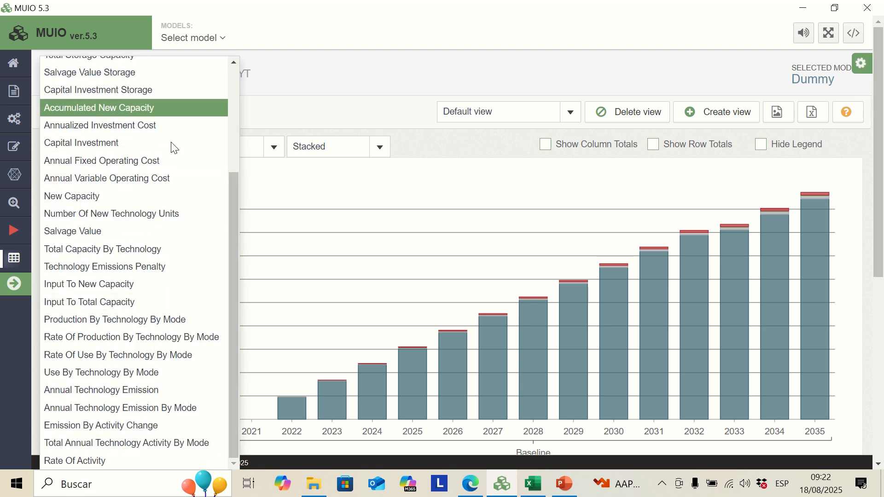
drag(238, 299, 247, 173)
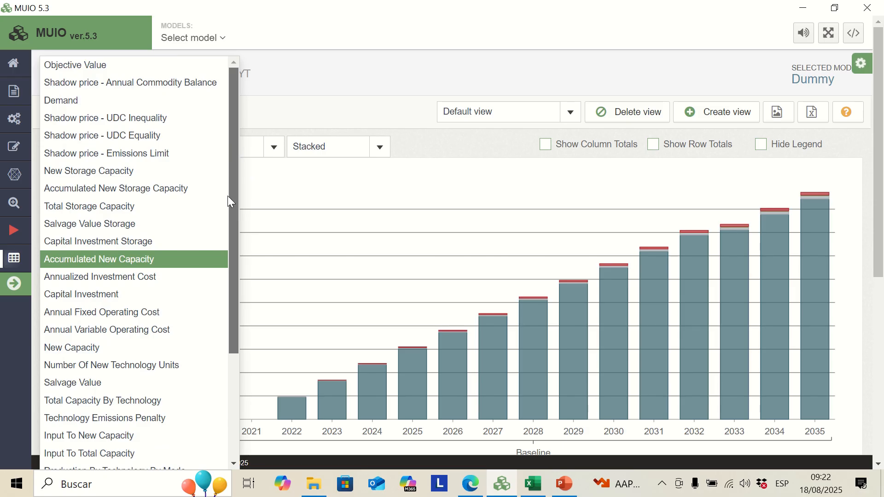
scroll(221, 249, down, 3)
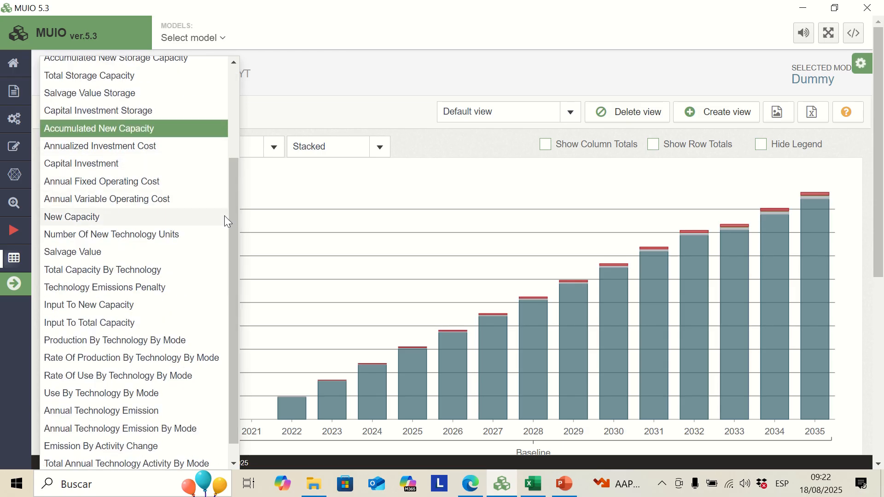
drag(232, 234, 233, 276)
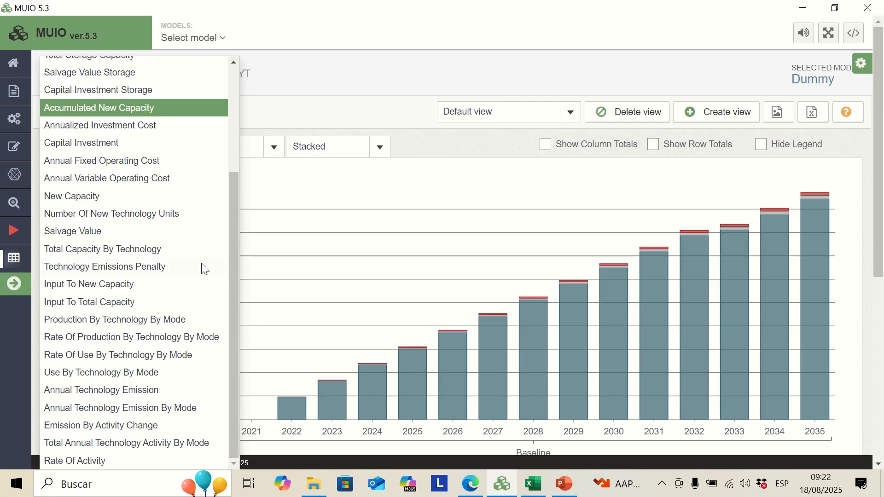
click(140, 251)
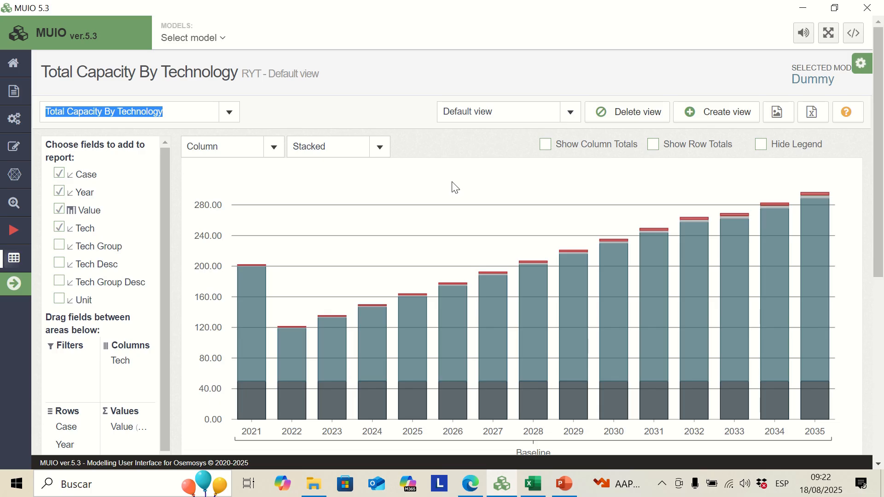
Step: Compare the MINNGS and IMPNGS total capacities for 2021 and 2022 with the Residual Capacity table in Excel's 4. Parameters sheet
scroll(348, 215, down, 1)
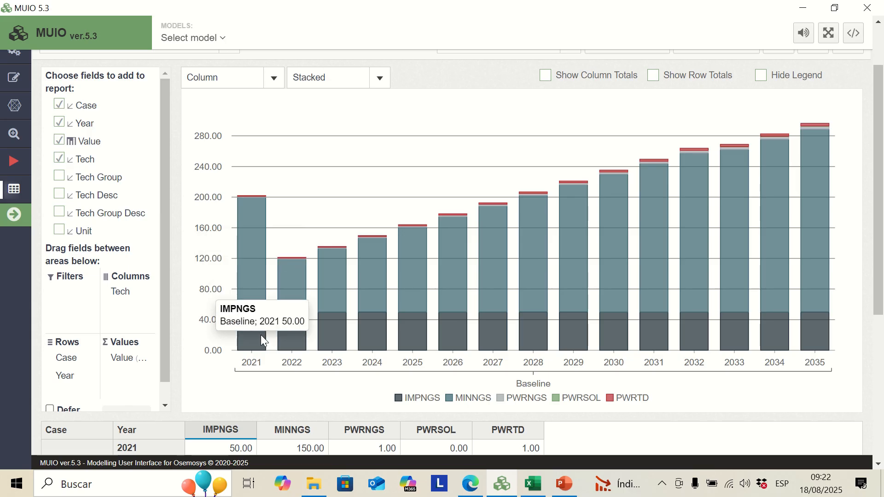
scroll(261, 277, up, 1)
scroll(276, 263, up, 1)
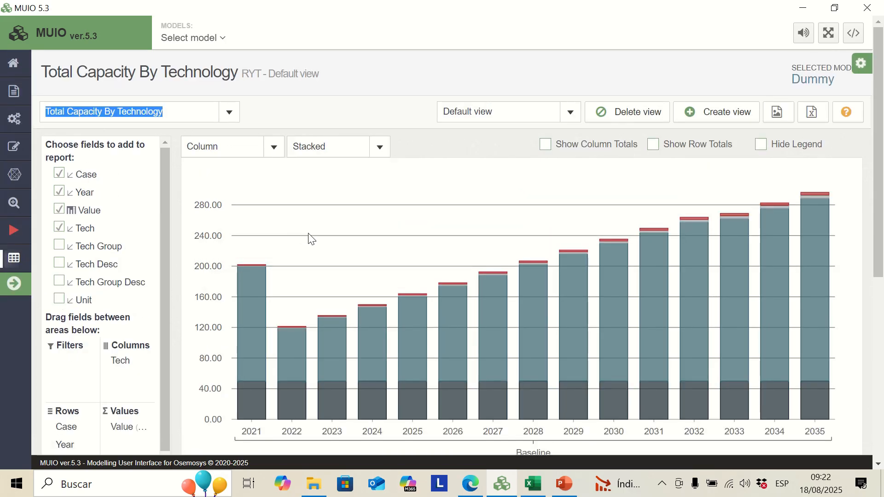
scroll(311, 238, down, 2)
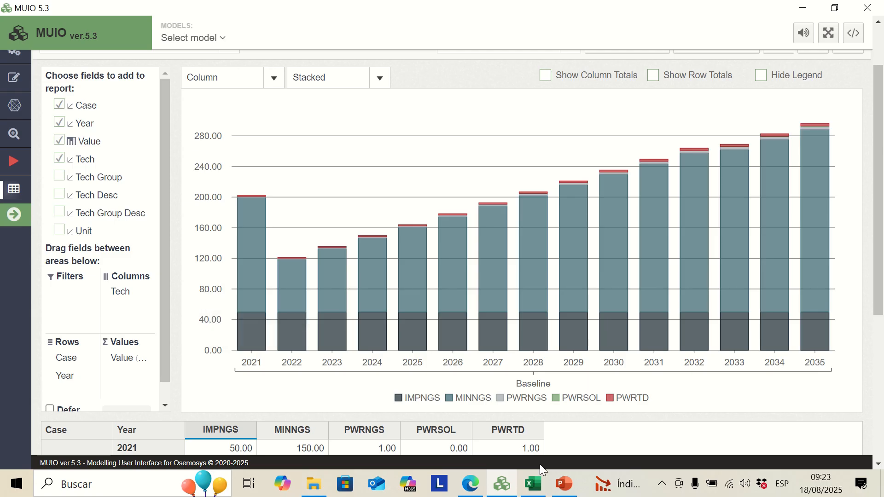
click(534, 484)
click(342, 443)
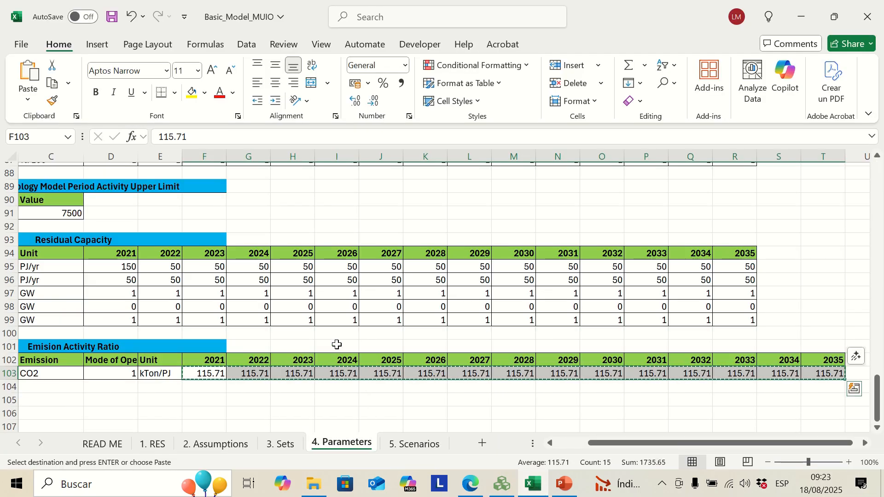
scroll(322, 336, up, 4)
scroll(230, 403, down, 2)
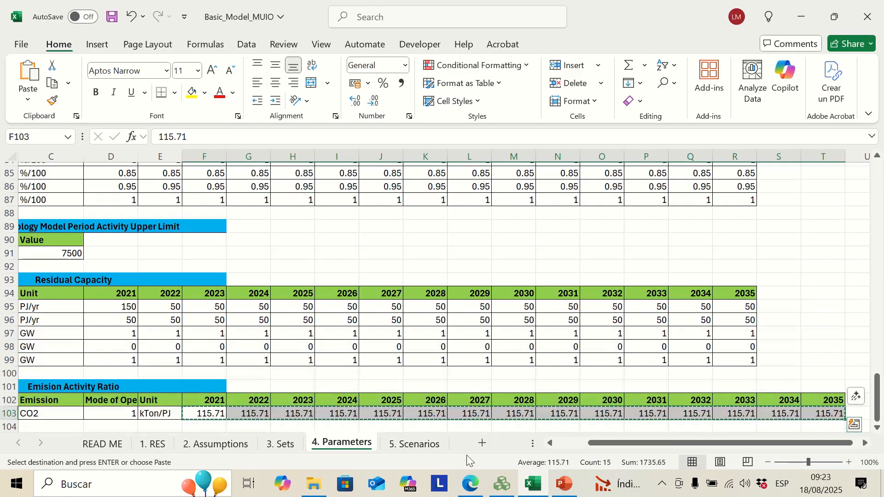
drag(598, 443, 486, 446)
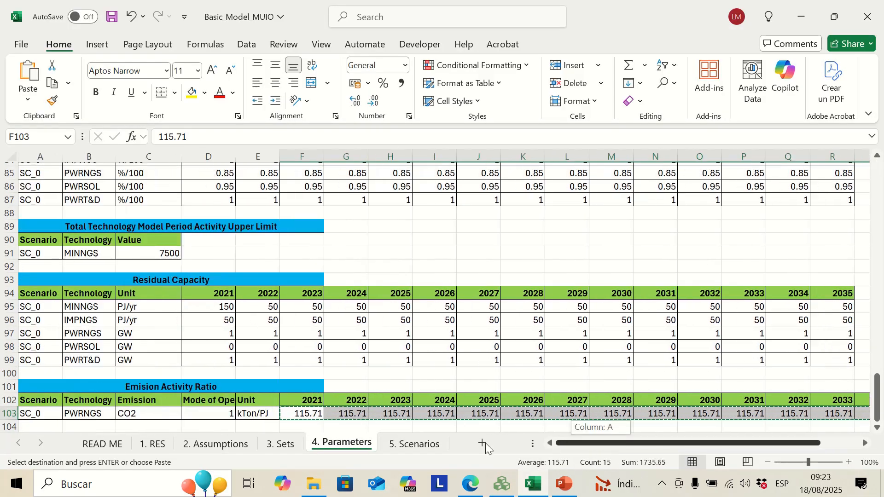
click(210, 308)
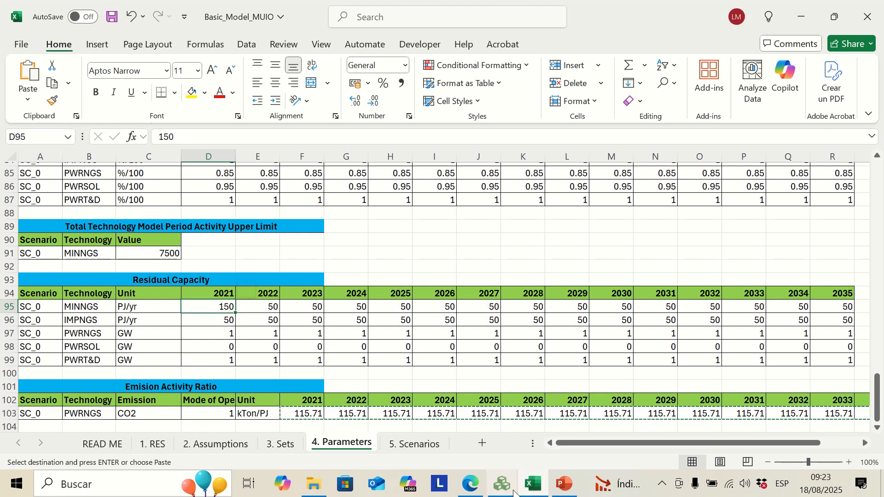
click(507, 489)
mouse_move(298, 286)
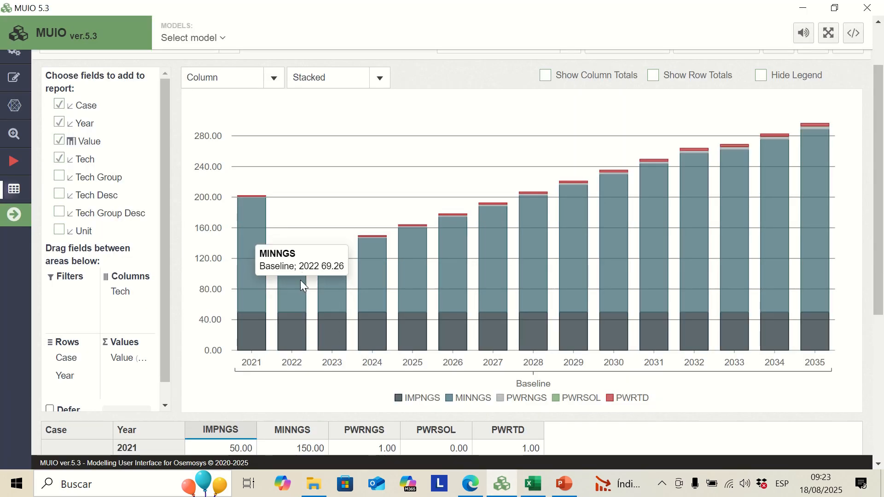
Step: Return to Excel, look through the technology parameter tables and check the MINNGS residual capacity for 2022
click(533, 483)
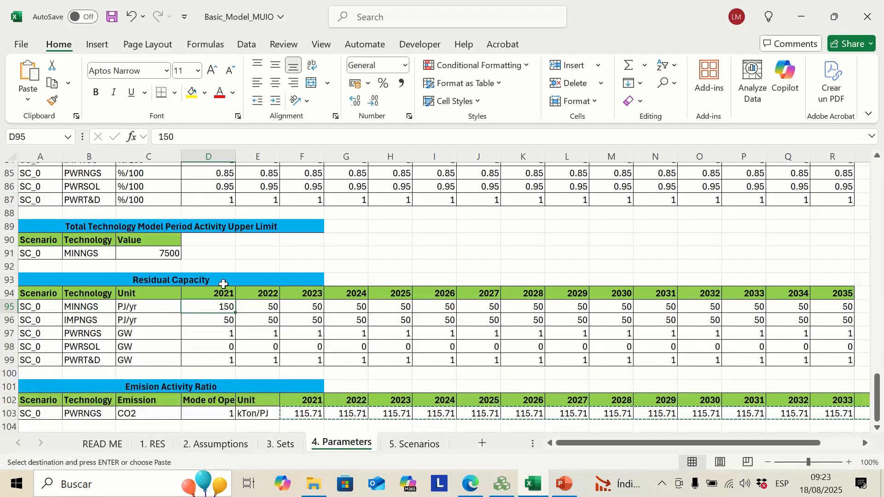
scroll(258, 285, up, 5)
scroll(259, 285, up, 6)
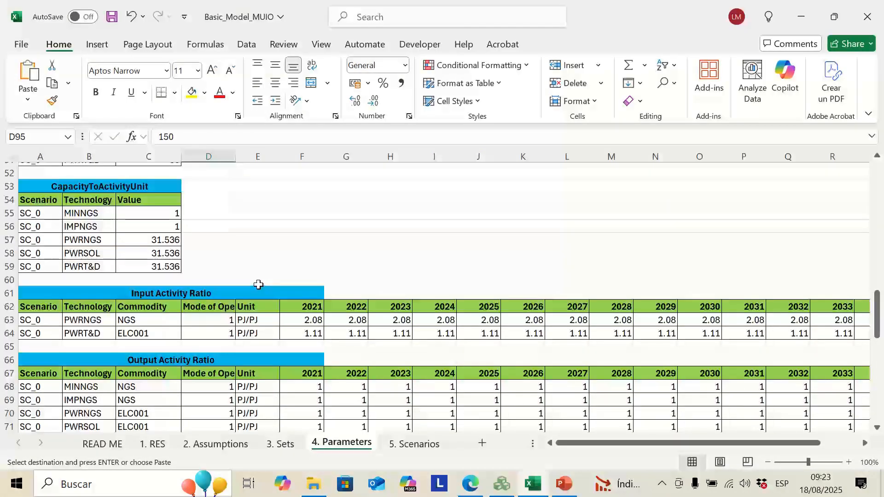
scroll(274, 249, up, 2)
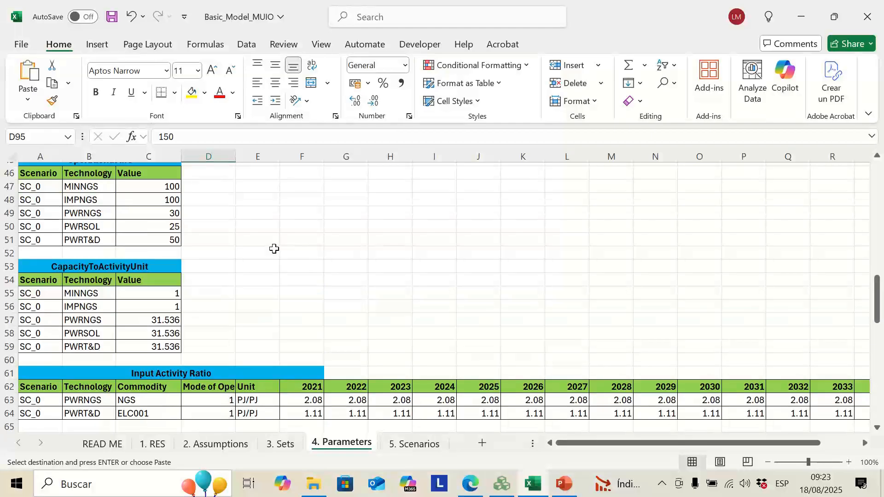
scroll(389, 247, down, 15)
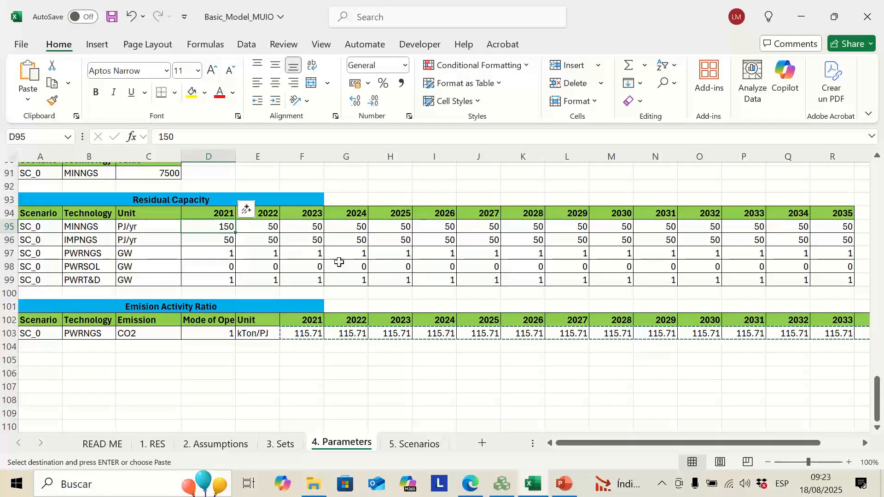
click(274, 228)
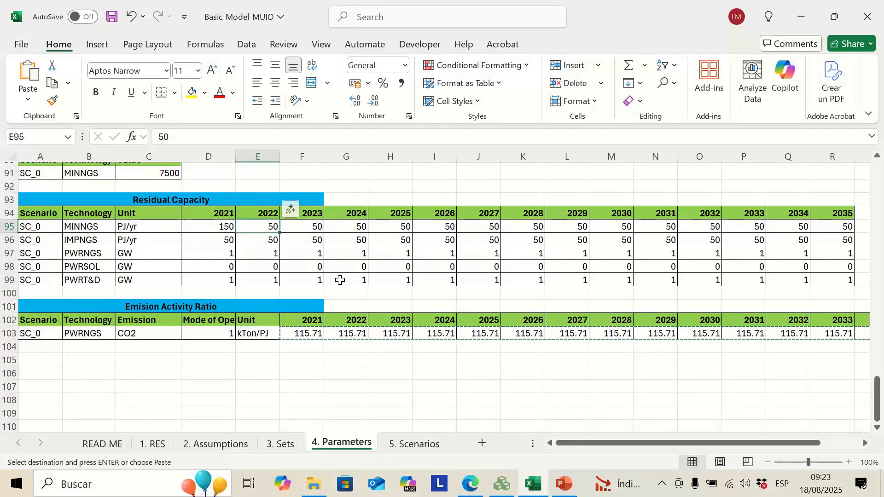
Step: Fill the MINNGS residual capacity of 150 across the years through 2035 in the Residual Capacity table and save the workbook
key(Left)
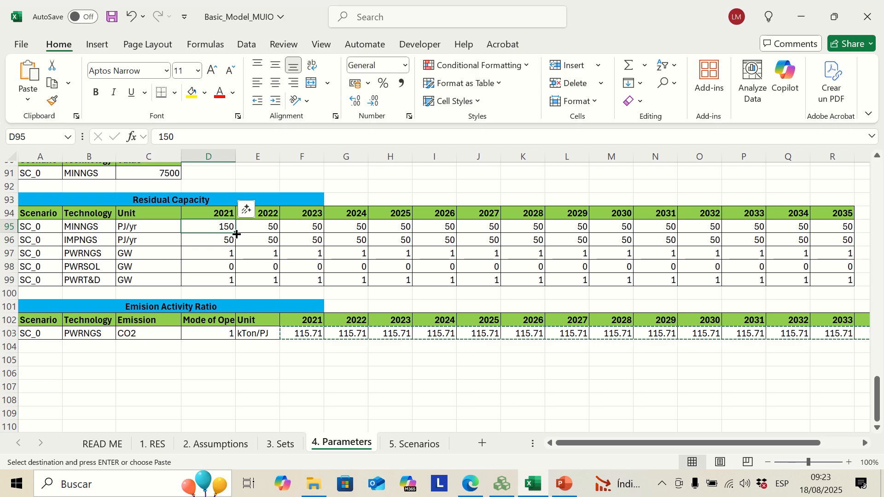
drag(236, 233, 847, 228)
click(112, 16)
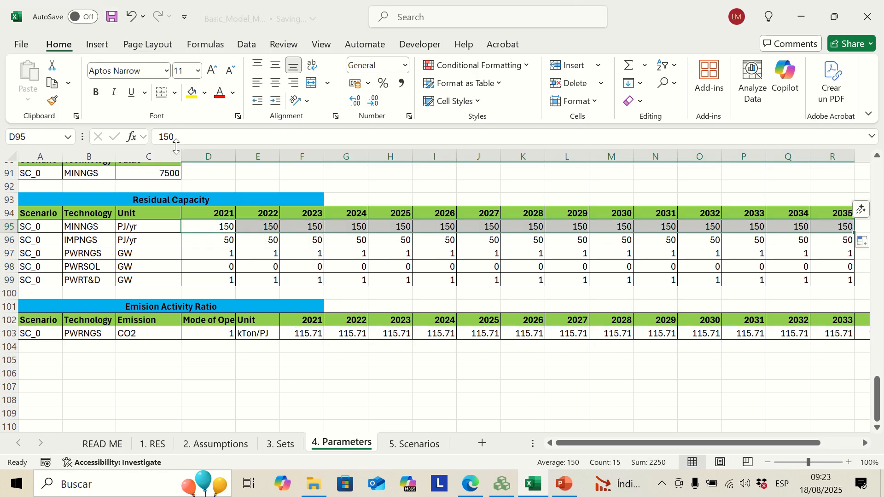
click(347, 397)
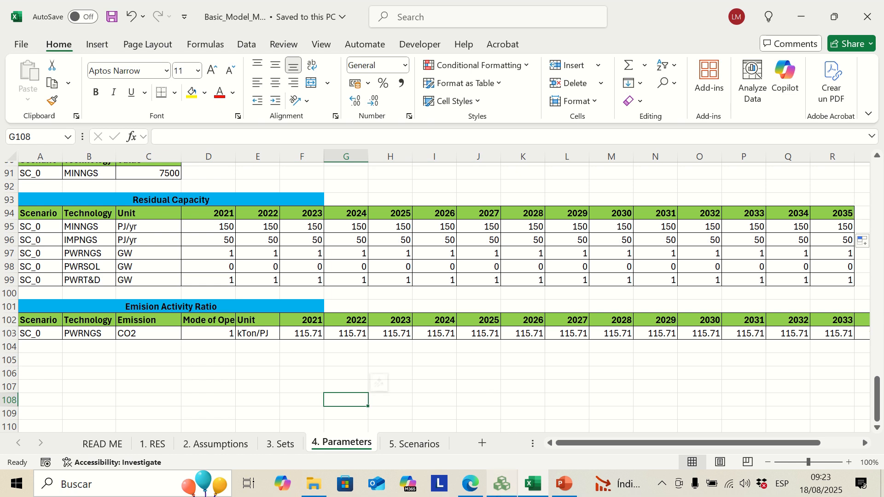
Step: Switch to MUIO and open the Residual Capacity data entry table of the Dummy model
click(502, 483)
scroll(381, 187, up, 3)
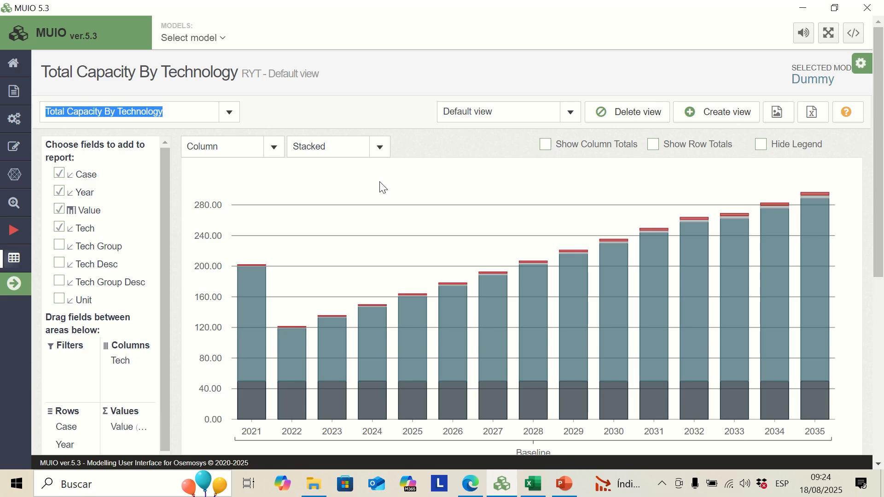
mouse_move(13, 155)
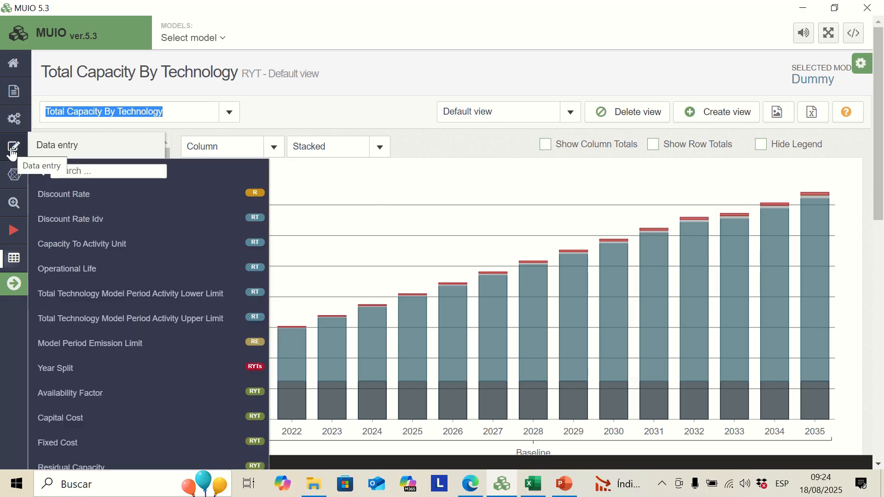
click(63, 169)
text(res)
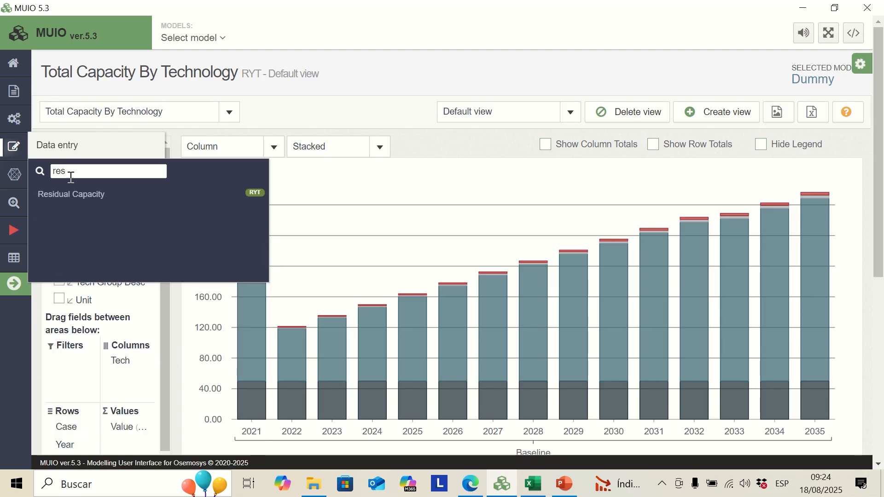
click(76, 194)
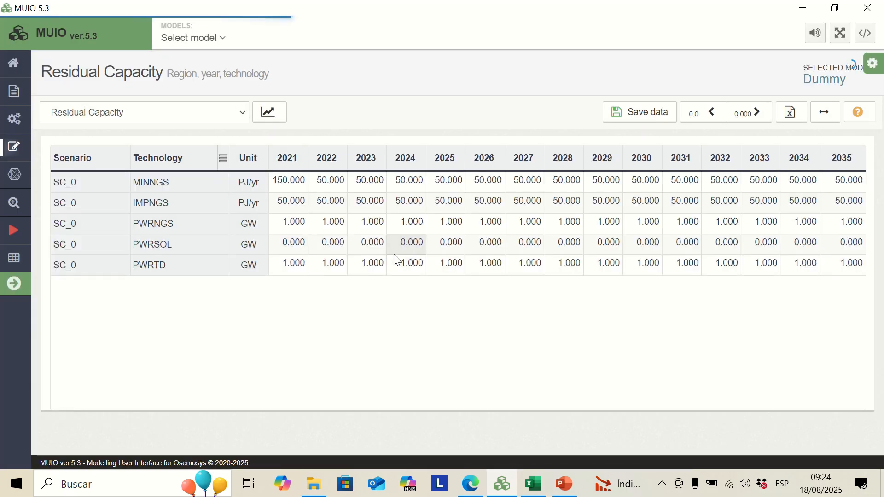
Step: Set the MINNGS residual capacity to 150 PJ/yr for 2022 through 2035 and save the data
click(295, 184)
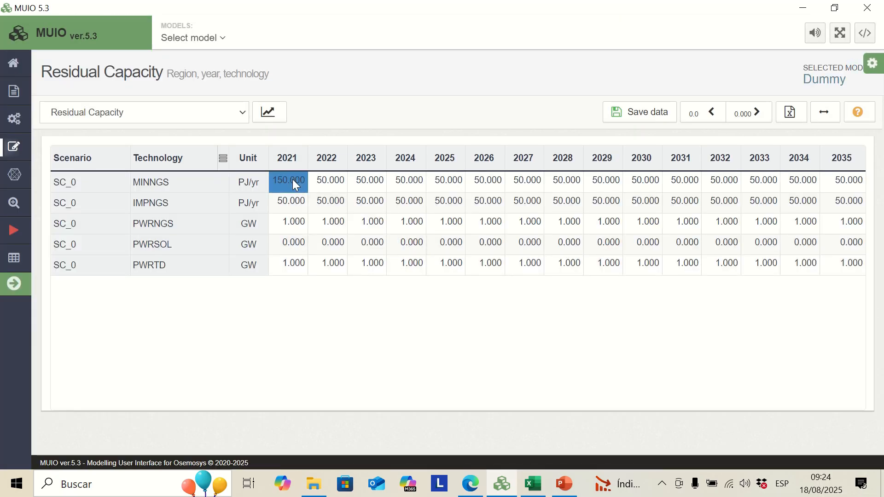
key(Right)
key(shift+End)
text(150.000)
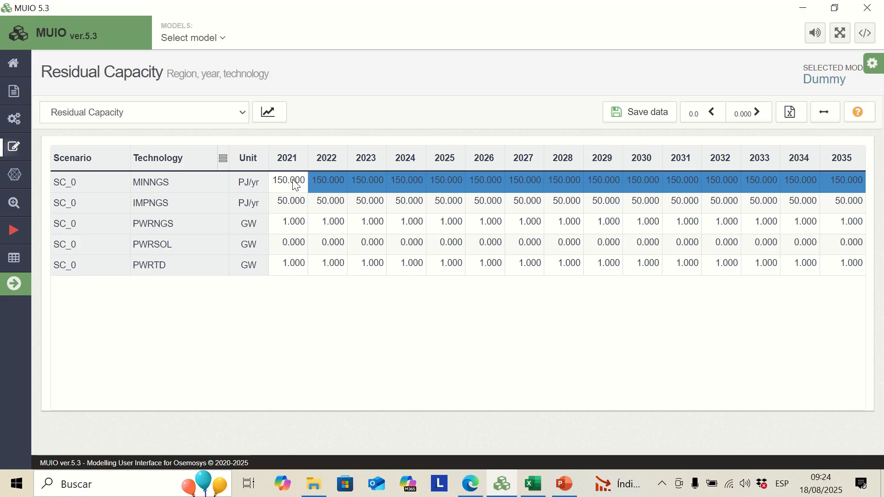
click(665, 112)
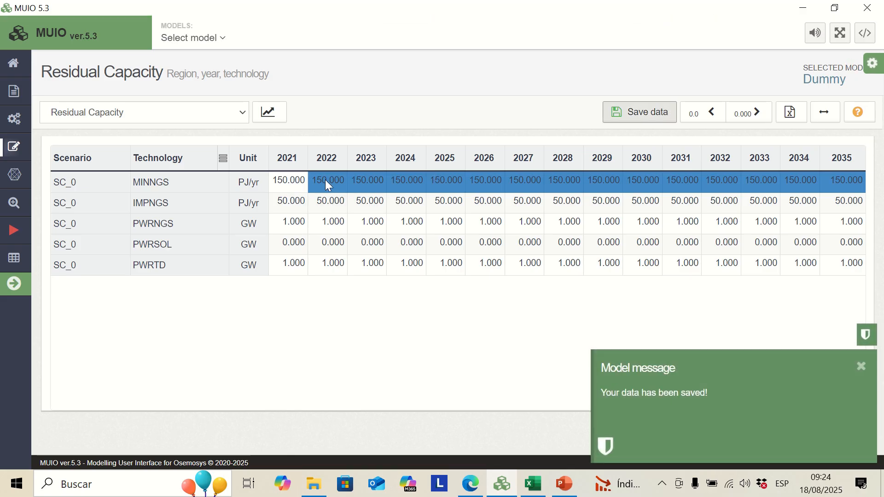
Step: Update the Baseline case with a newly generated data file and rerun the model
click(13, 230)
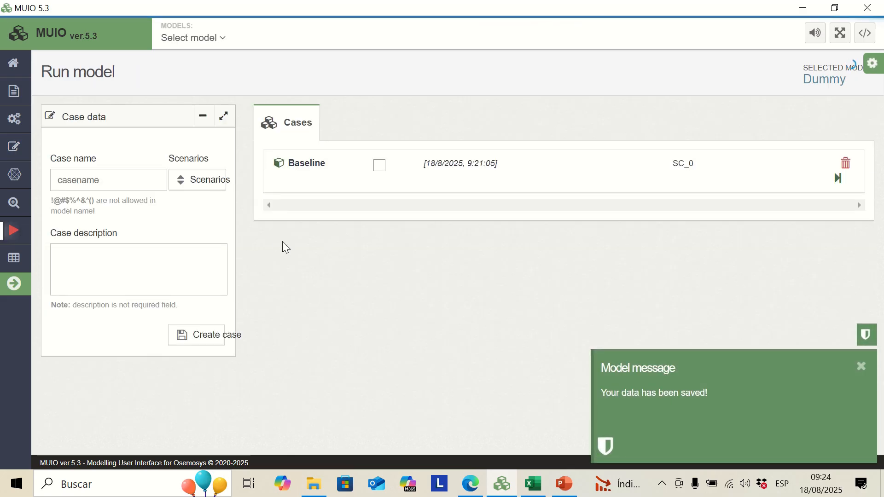
click(296, 172)
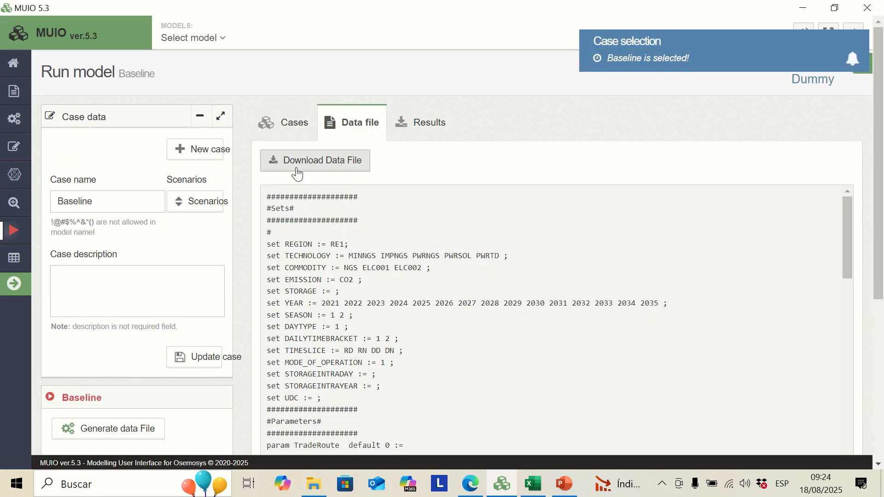
click(210, 353)
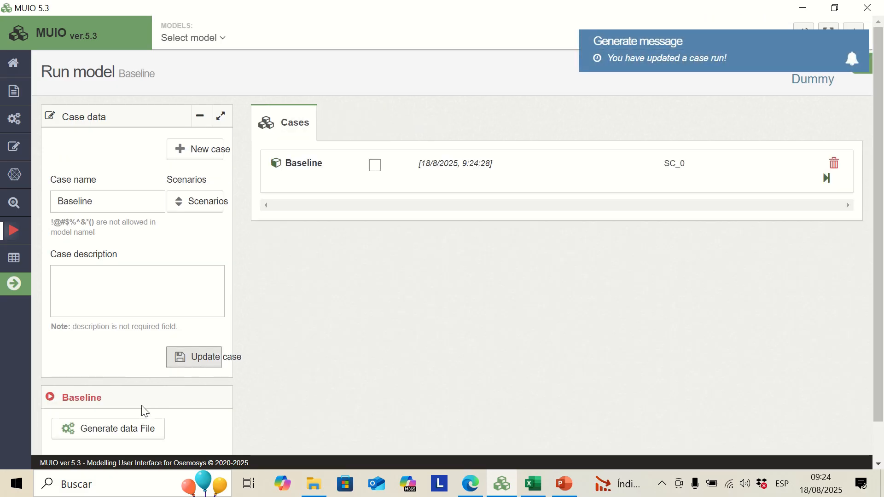
click(119, 428)
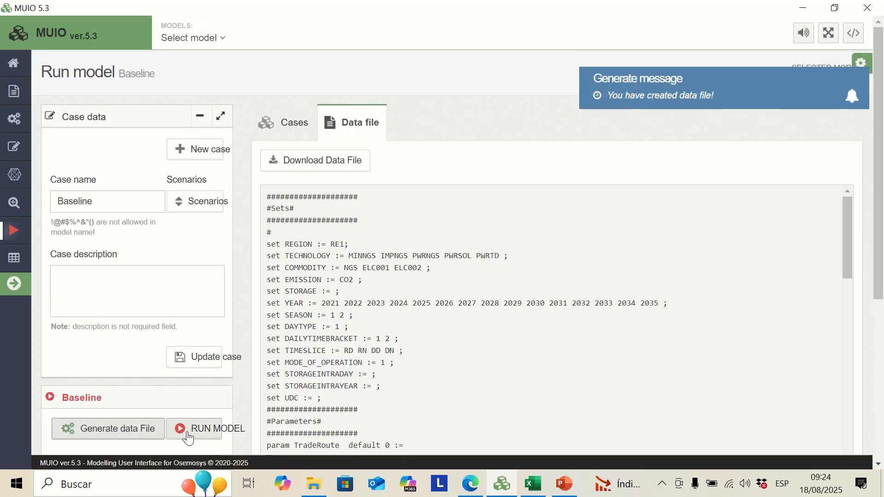
click(188, 436)
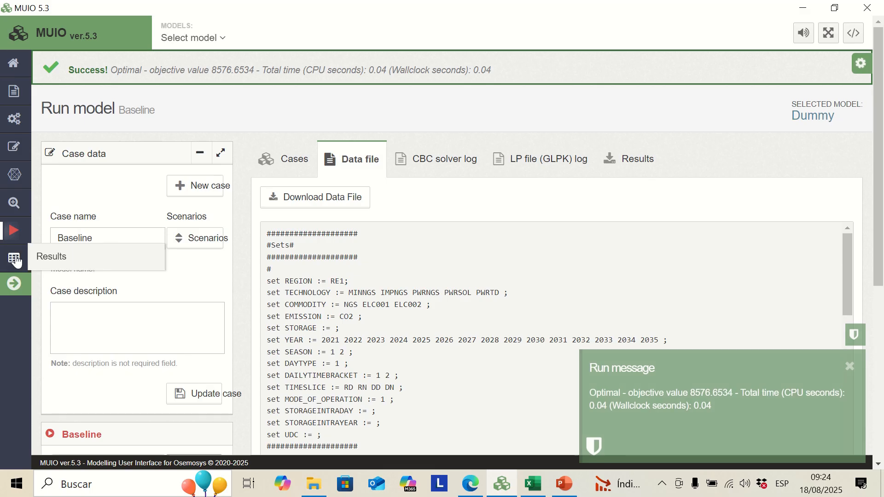
Step: Open the new Baseline results and display Total Capacity By Technology
click(129, 261)
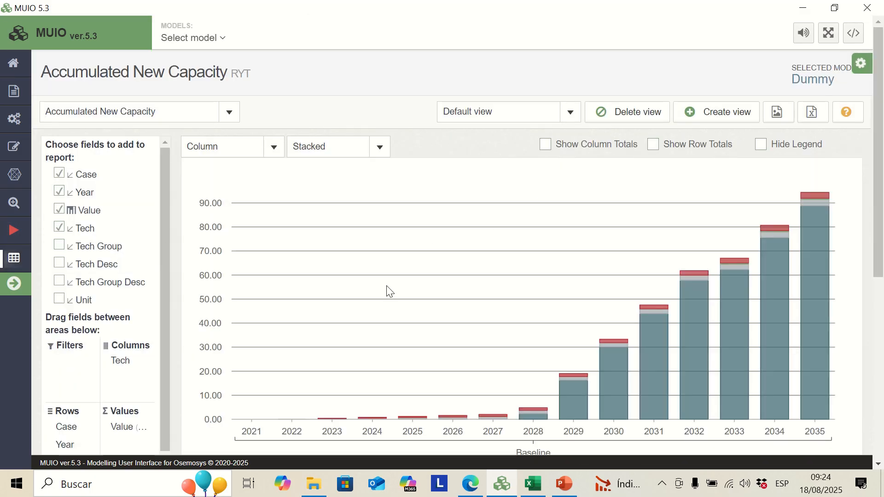
click(236, 111)
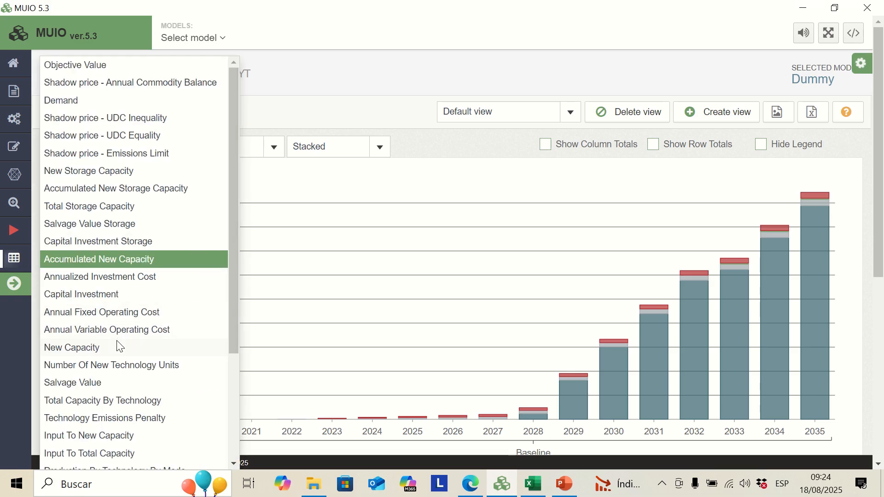
click(110, 400)
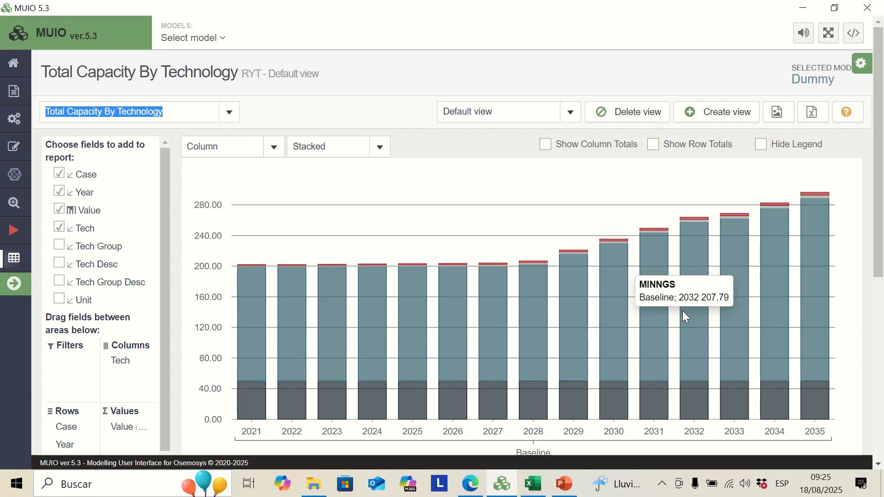
Step: Switch the results to Production By Technology By Mode and look over its commodity chart and table
click(227, 114)
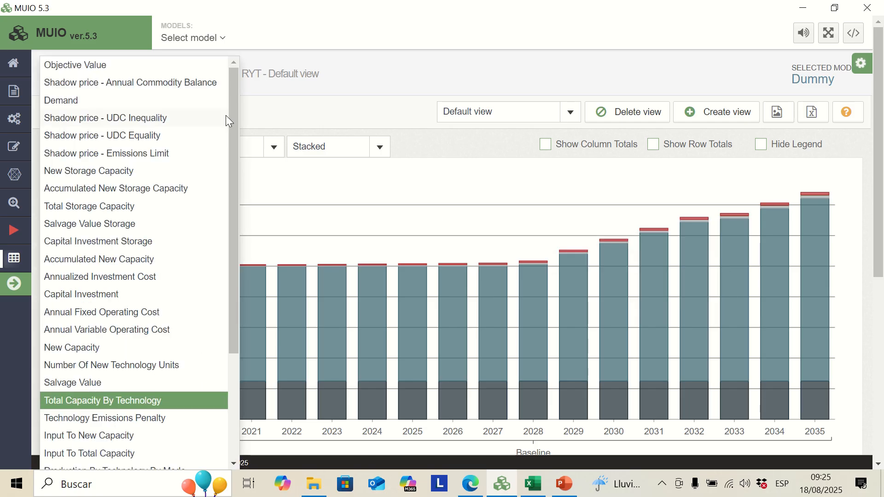
drag(233, 182, 236, 338)
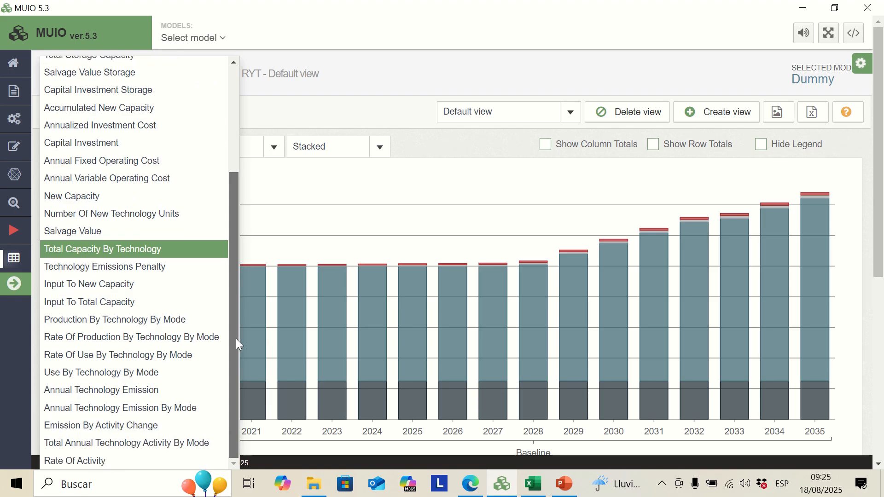
click(128, 319)
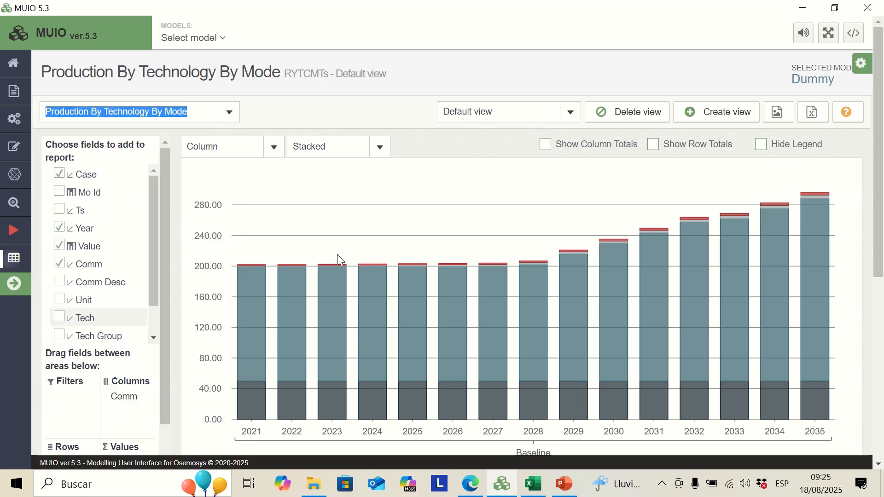
scroll(394, 213, down, 3)
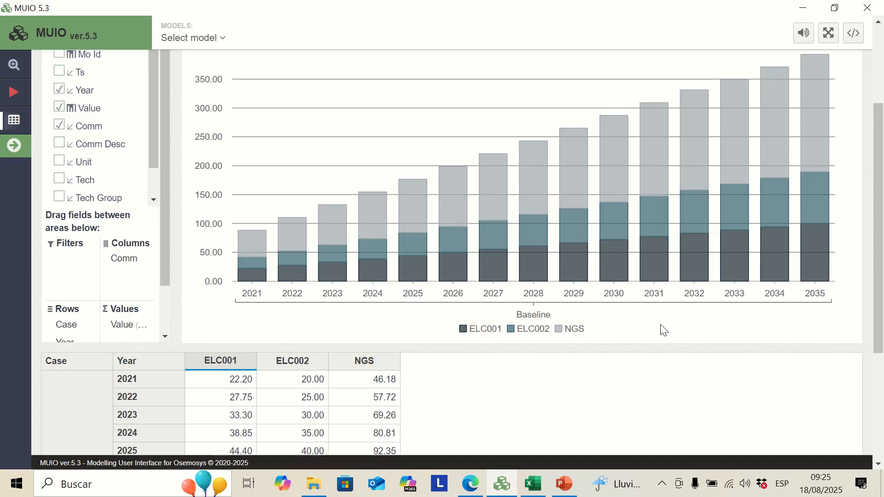
scroll(663, 330, up, 2)
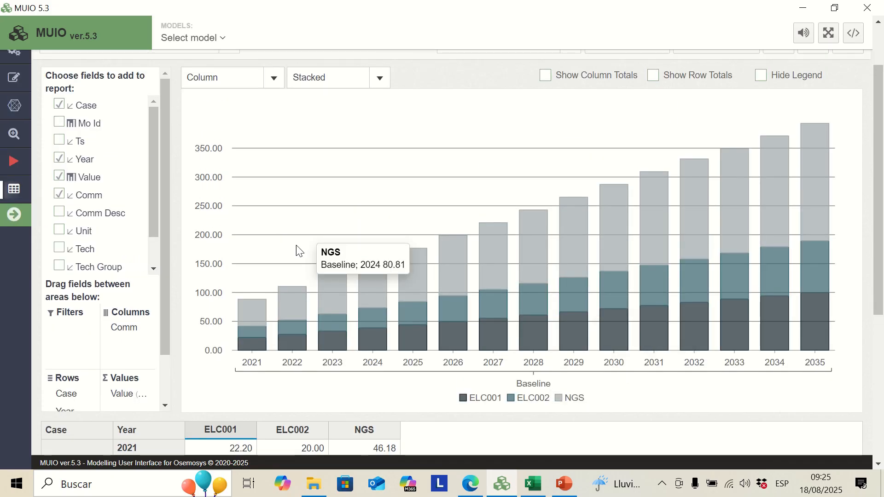
scroll(249, 217, up, 2)
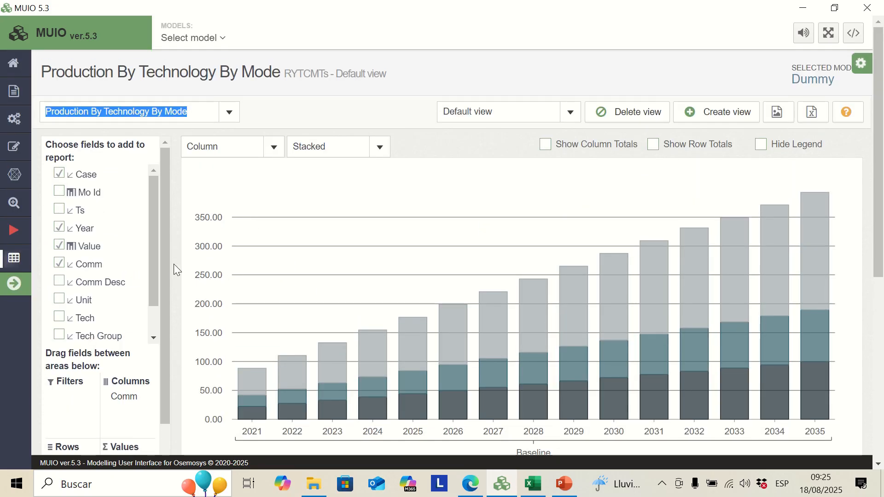
Step: Break the production chart down by technology by adding Tech to the columns and removing the Comm field
scroll(181, 267, down, 4)
drag(167, 190, 167, 270)
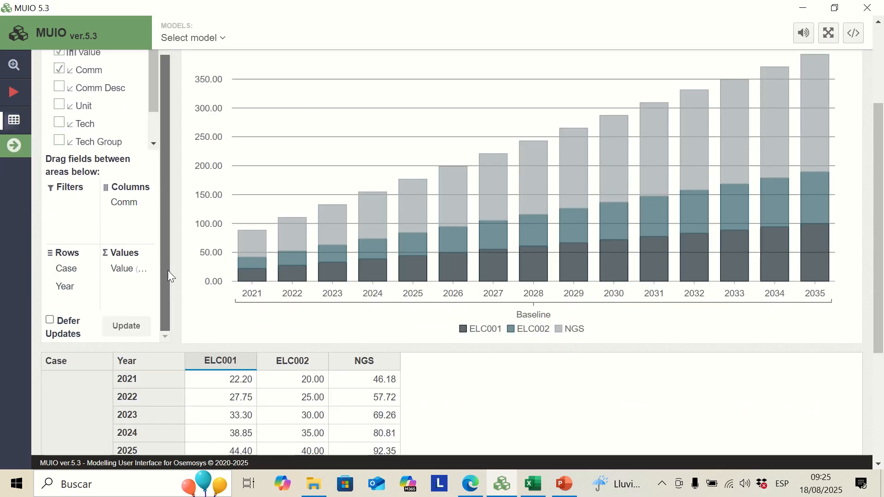
scroll(180, 256, up, 2)
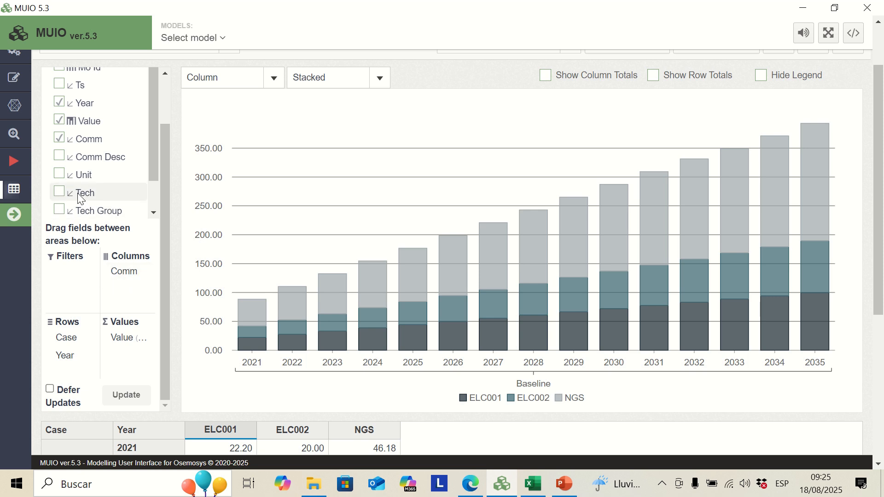
drag(80, 199, 120, 297)
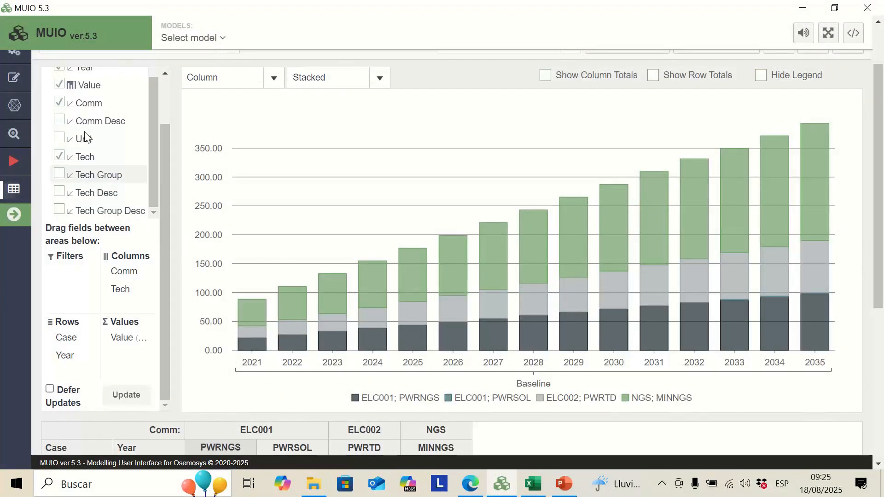
click(58, 103)
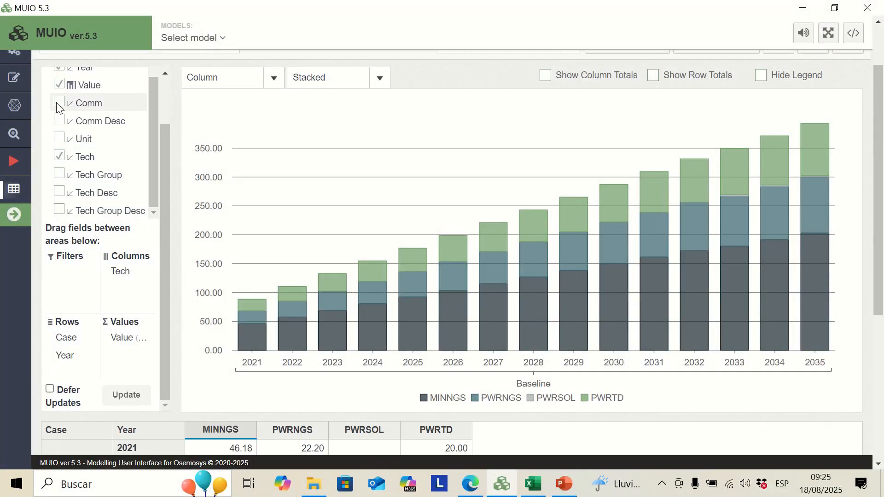
drag(161, 198, 164, 116)
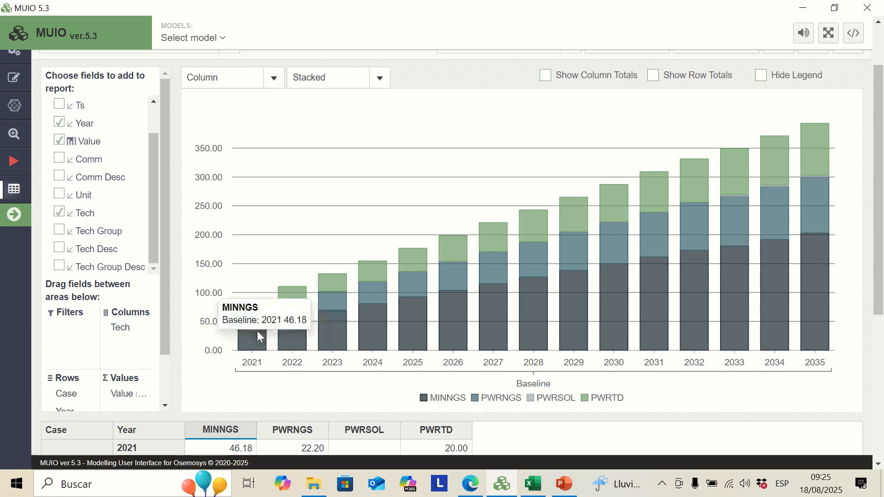
Step: Examine the production of MINNGS, PWRNGS, PWRSOL and PWRTD from 2021 to 2035 in the chart and table
mouse_move(247, 317)
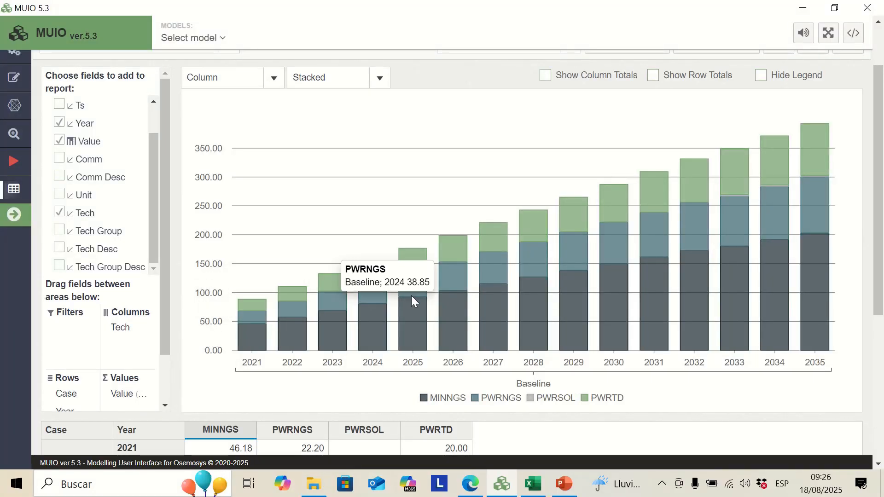
mouse_move(738, 191)
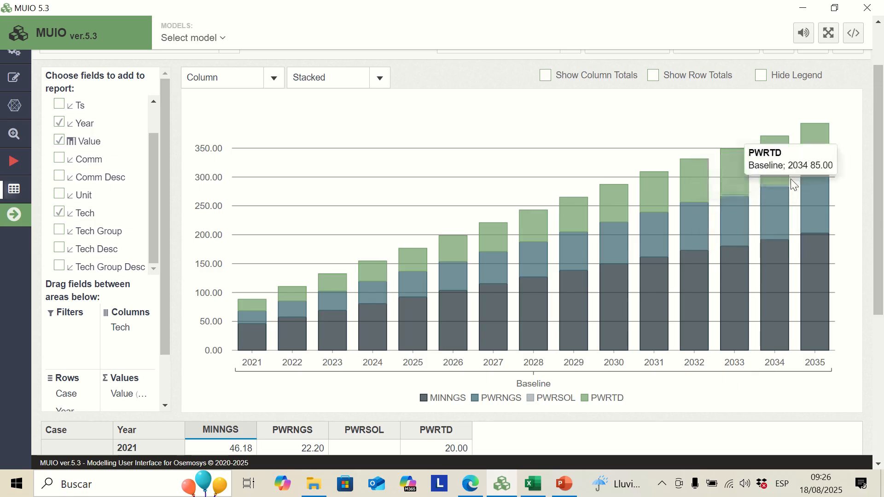
mouse_move(506, 345)
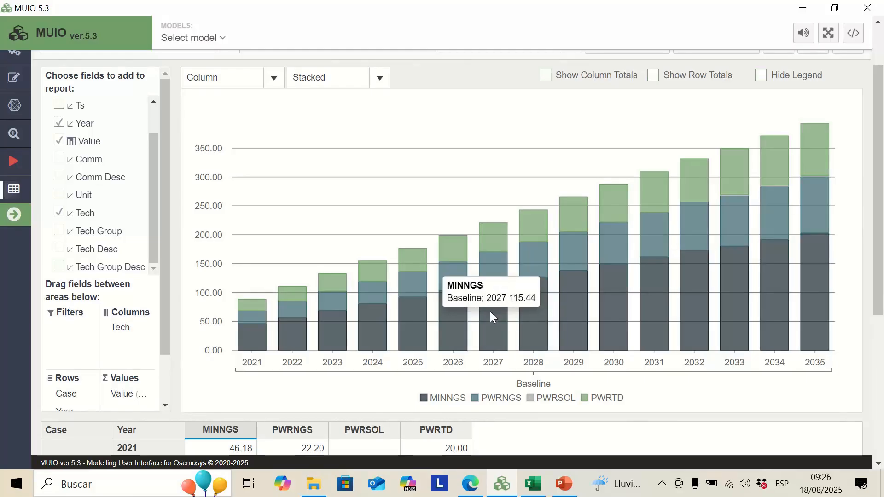
drag(881, 290, 845, 460)
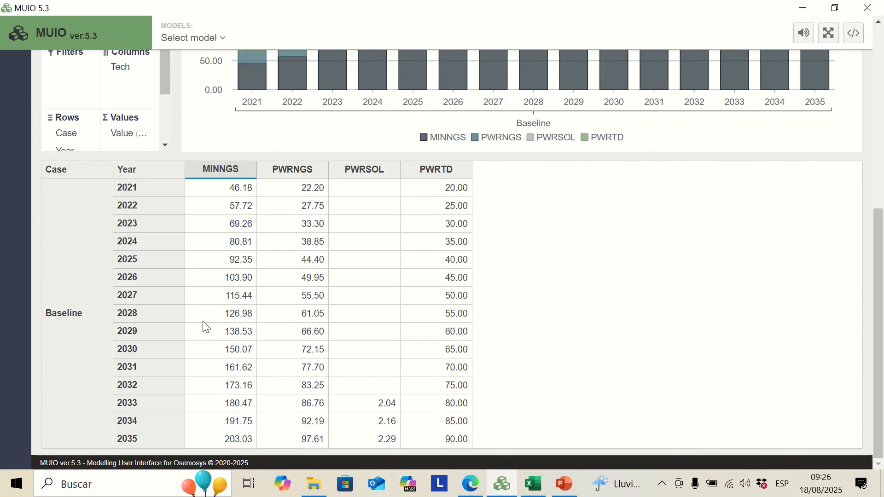
scroll(607, 297, up, 5)
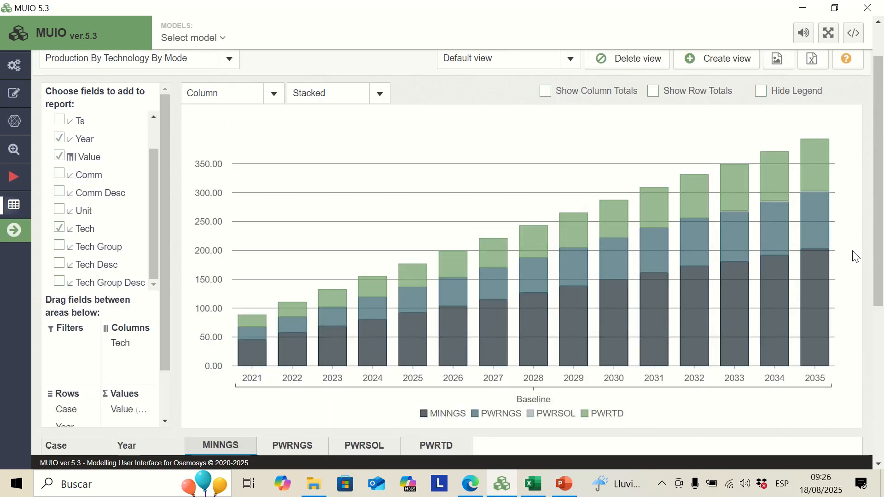
scroll(857, 252, down, 5)
scroll(857, 253, up, 6)
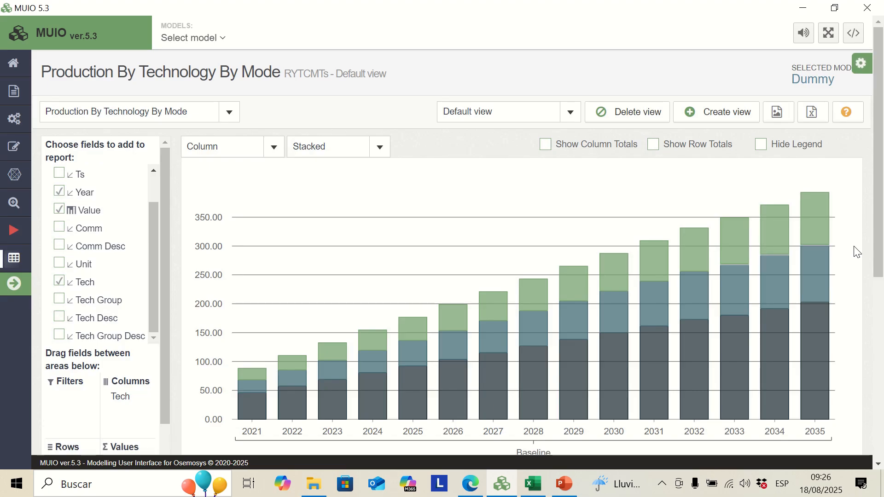
Step: Preview the production chart as Scatter, Pie and Bar, and return it to the Column type
click(274, 151)
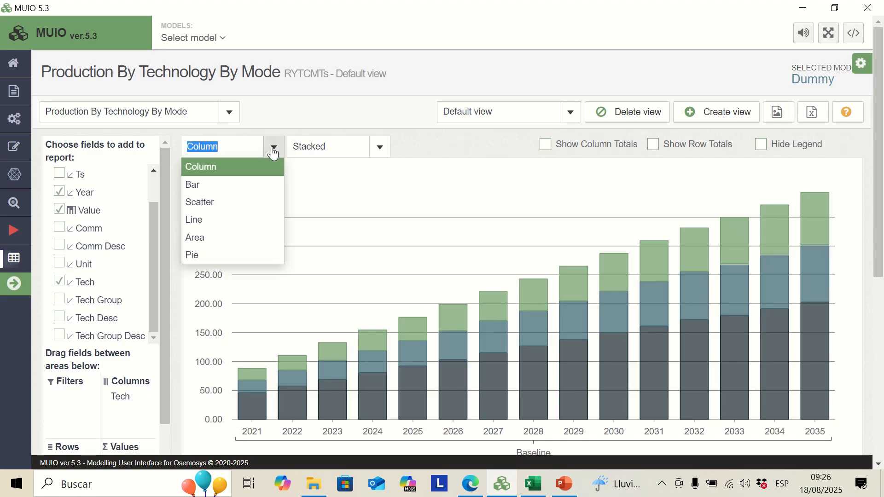
click(220, 206)
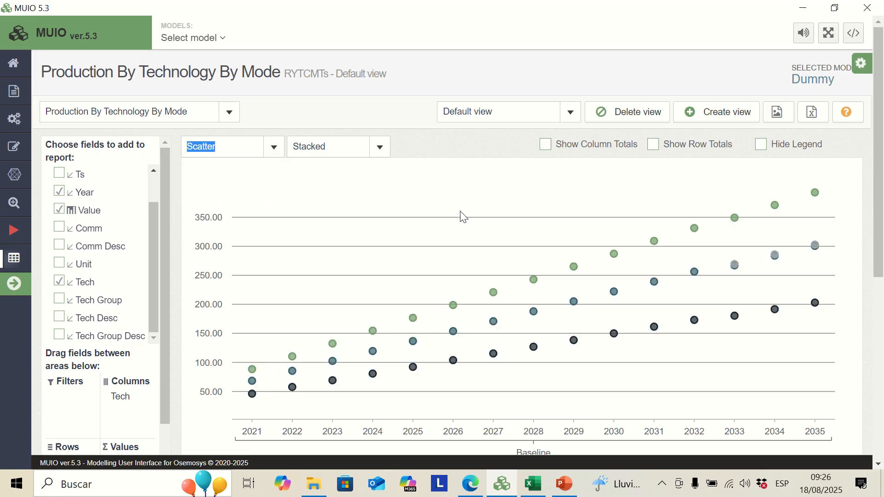
click(273, 149)
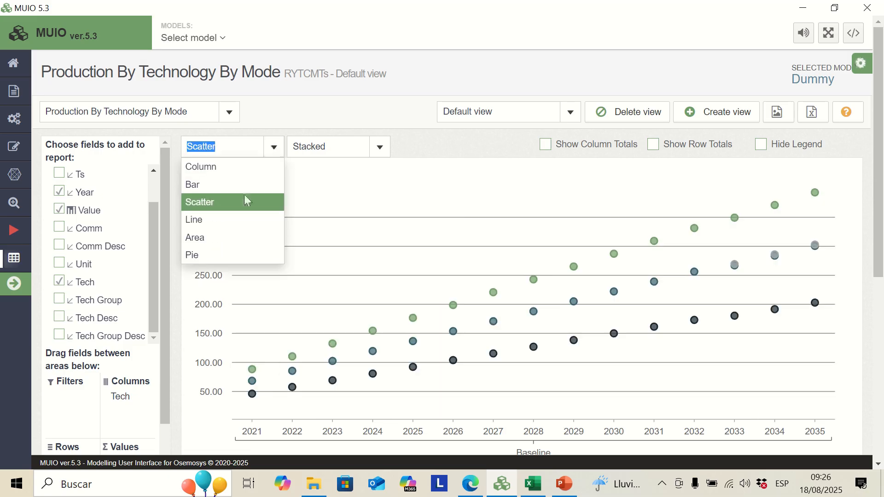
click(209, 254)
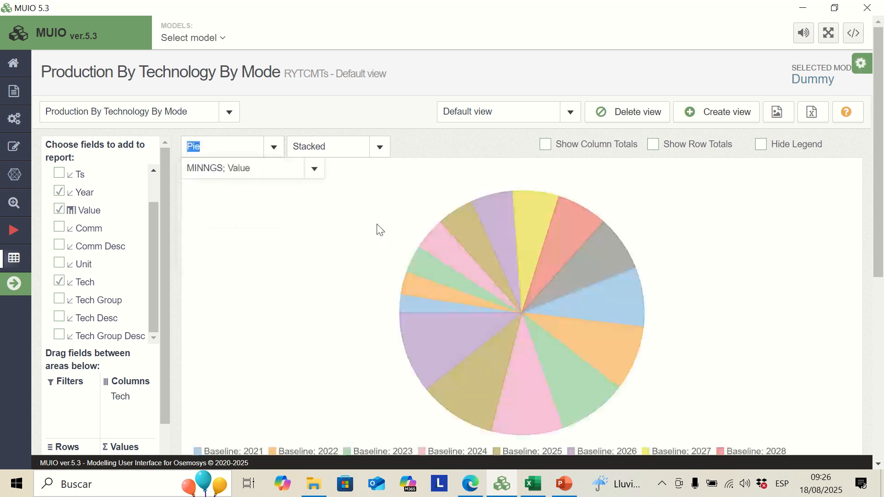
scroll(336, 243, down, 2)
scroll(336, 242, up, 2)
click(273, 148)
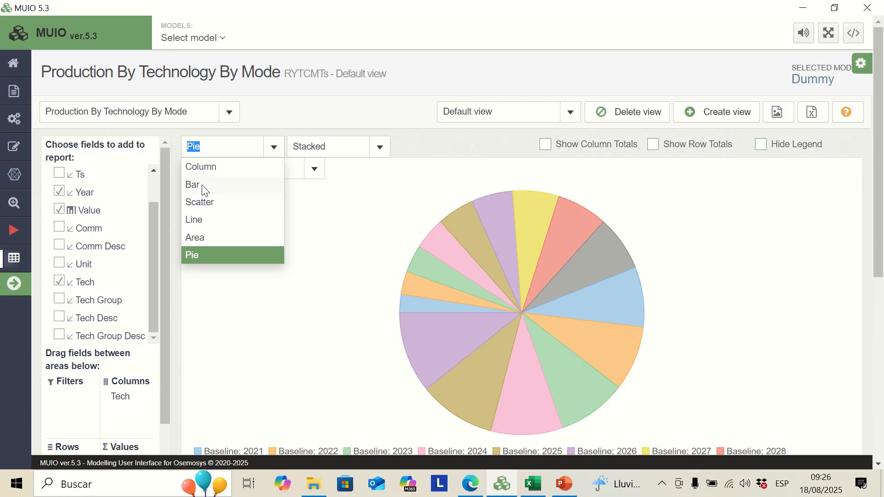
click(205, 186)
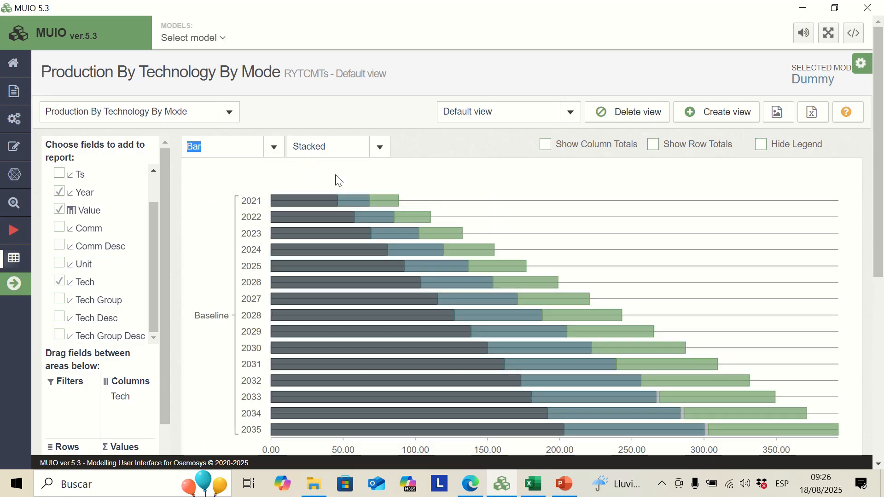
click(275, 148)
click(237, 168)
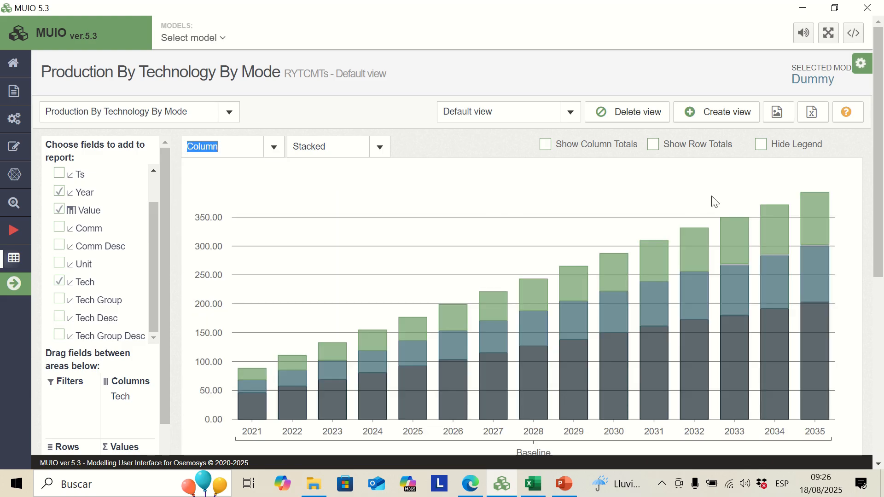
Step: Compare the stacked column chart with the yearly production table for each technology
scroll(883, 231, down, 2)
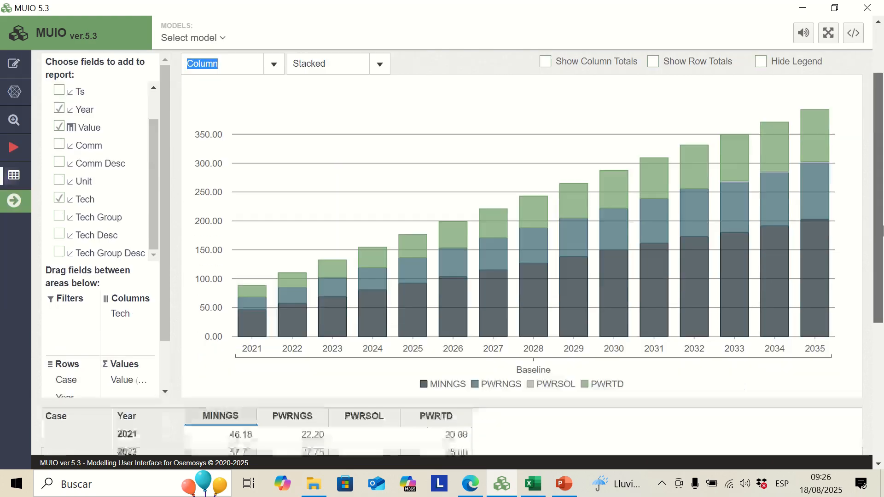
scroll(883, 230, down, 5)
scroll(860, 395, up, 7)
scroll(883, 230, down, 3)
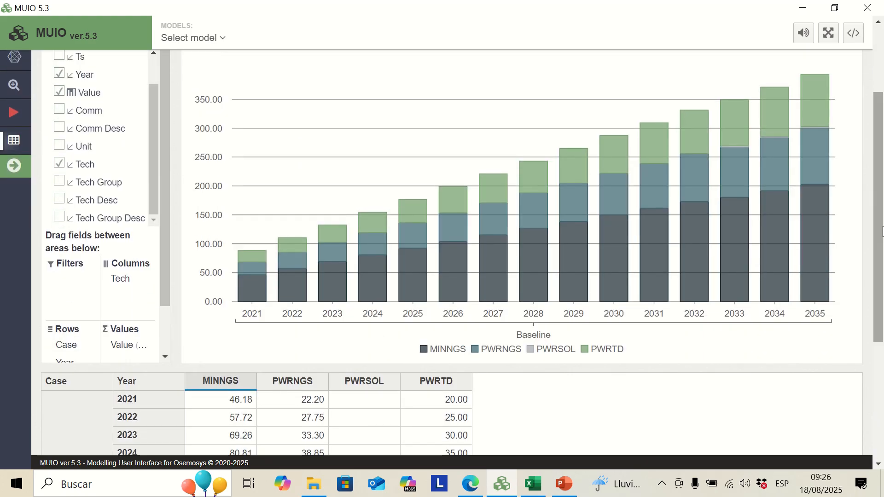
scroll(883, 230, down, 5)
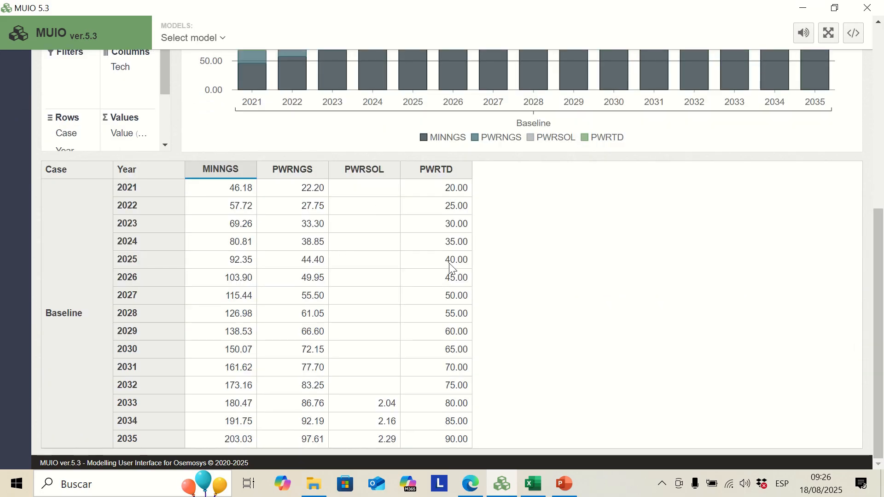
drag(882, 306, 882, 120)
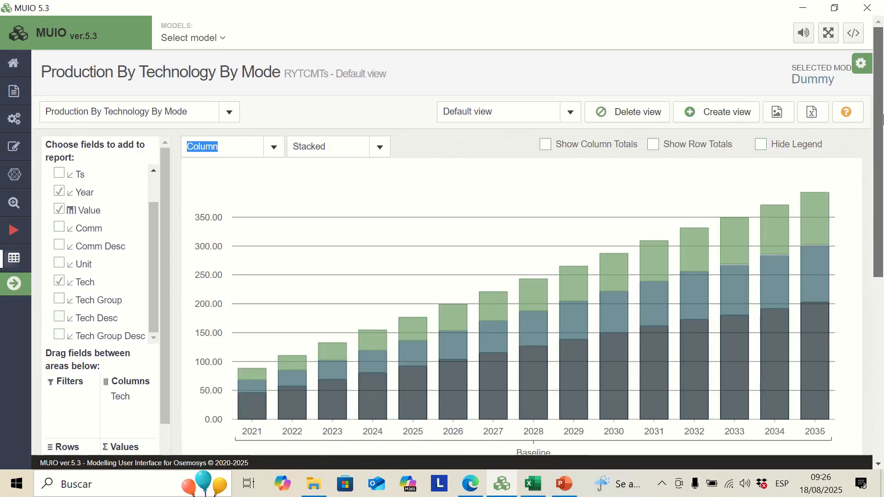
drag(883, 120, 883, 174)
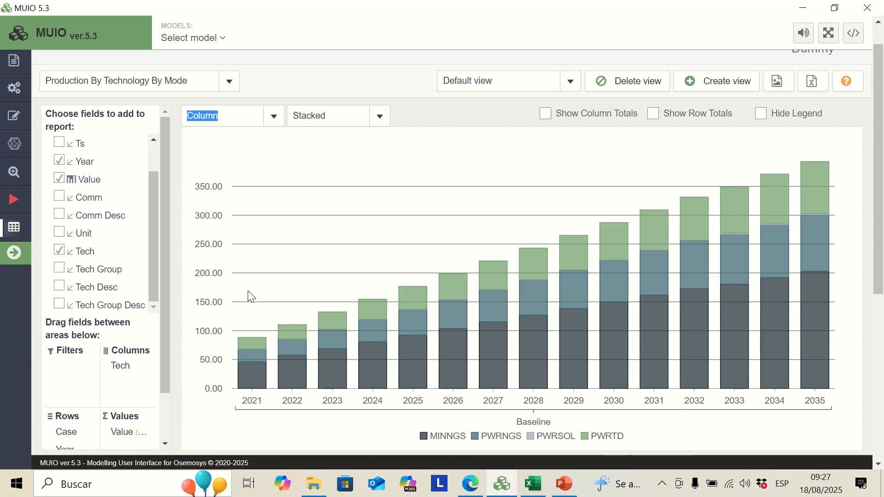
Step: Switch the displayed results to Annual Technology Emission
click(227, 81)
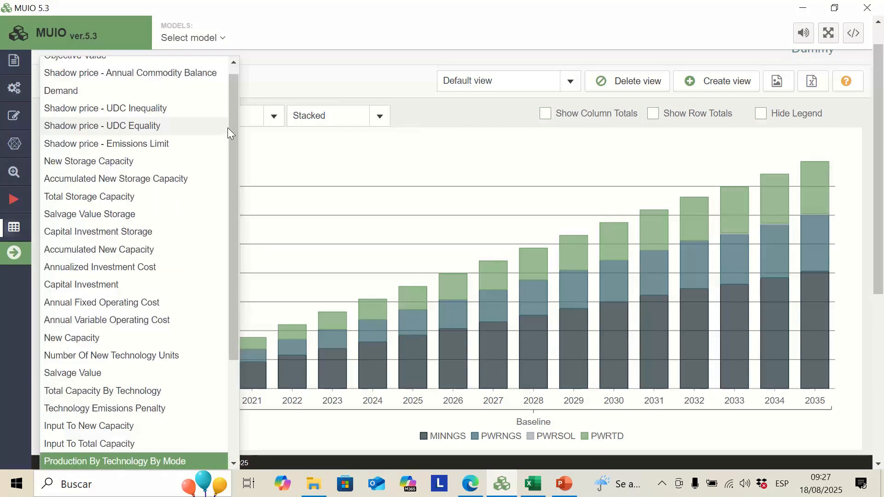
scroll(227, 128, down, 3)
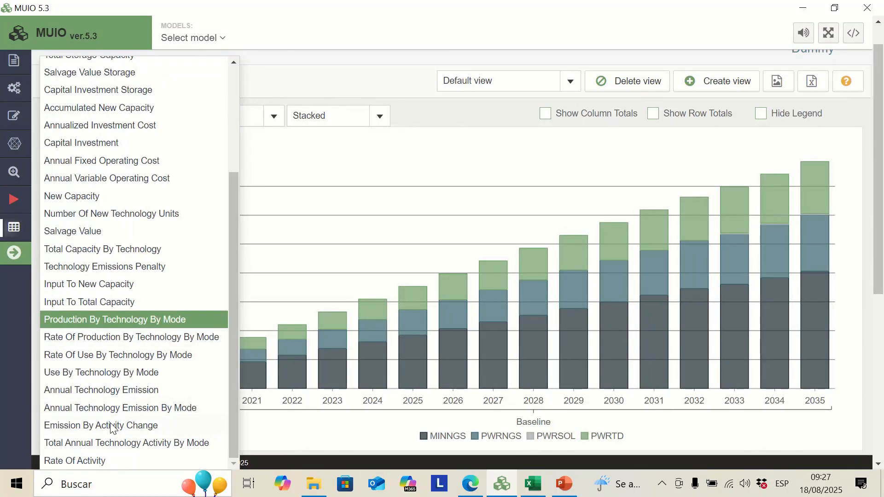
click(147, 391)
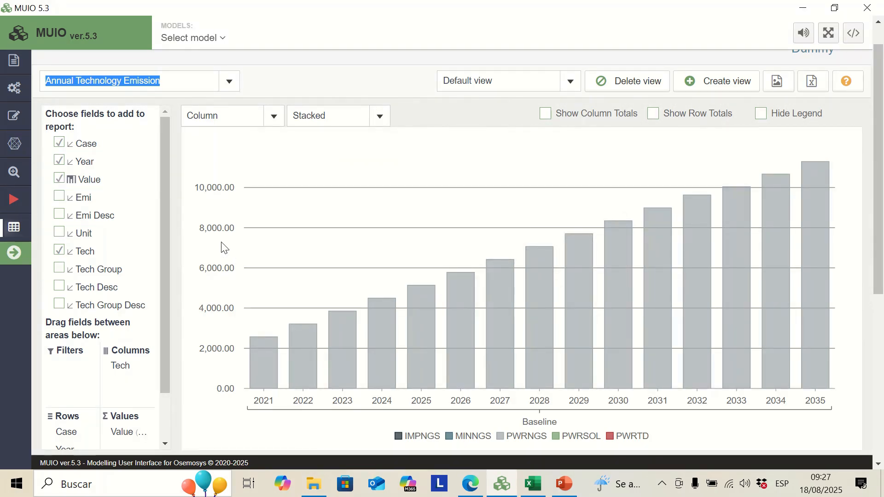
Step: Open the Baseline case on the Run model page and look through its downloadable results CSV files
click(13, 203)
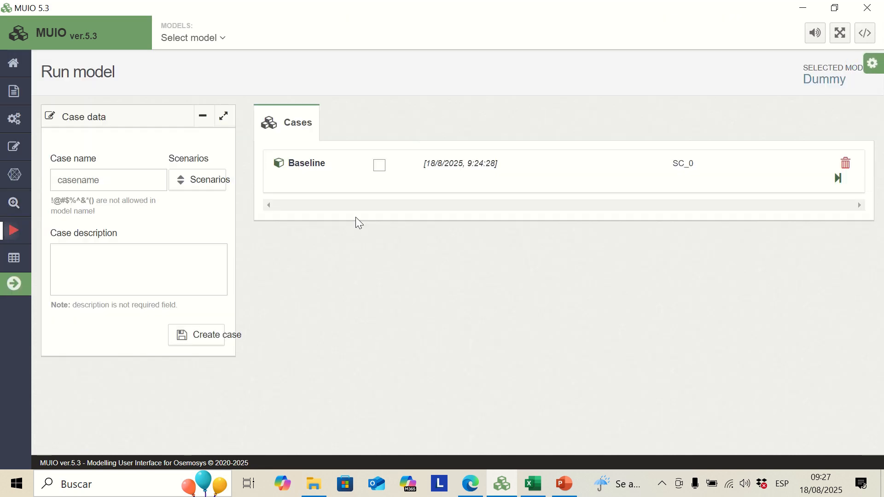
click(308, 166)
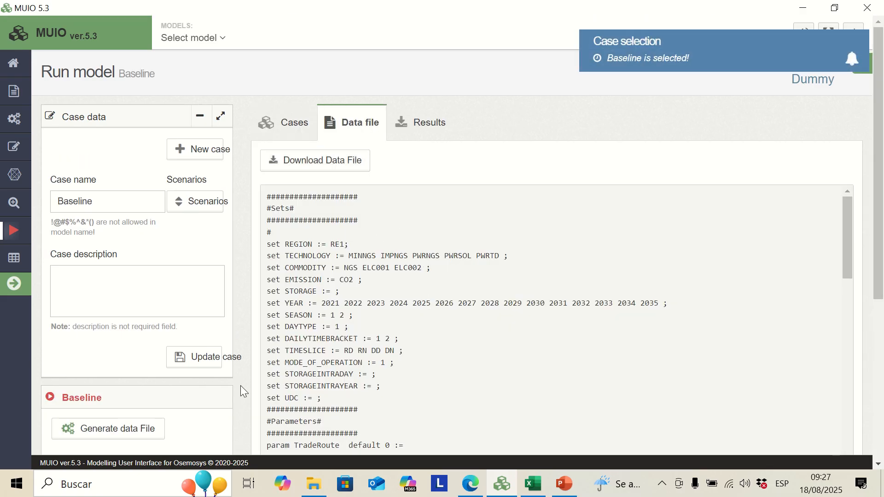
click(421, 131)
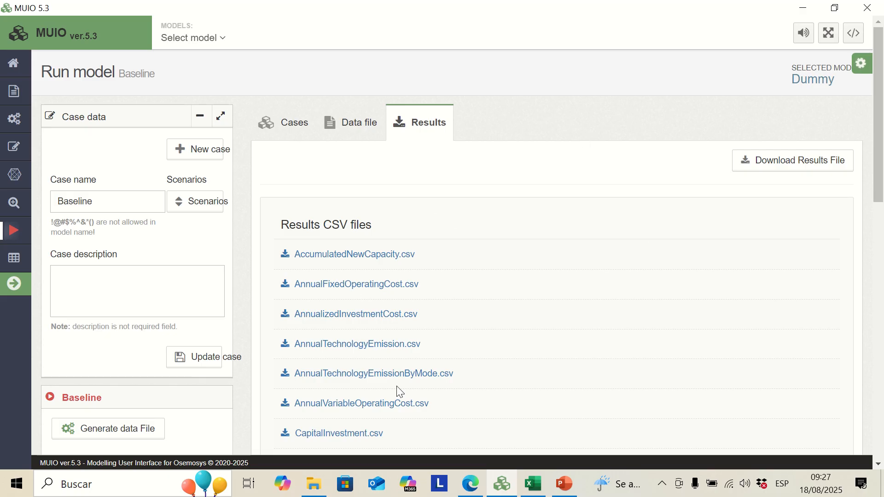
scroll(481, 266, down, 3)
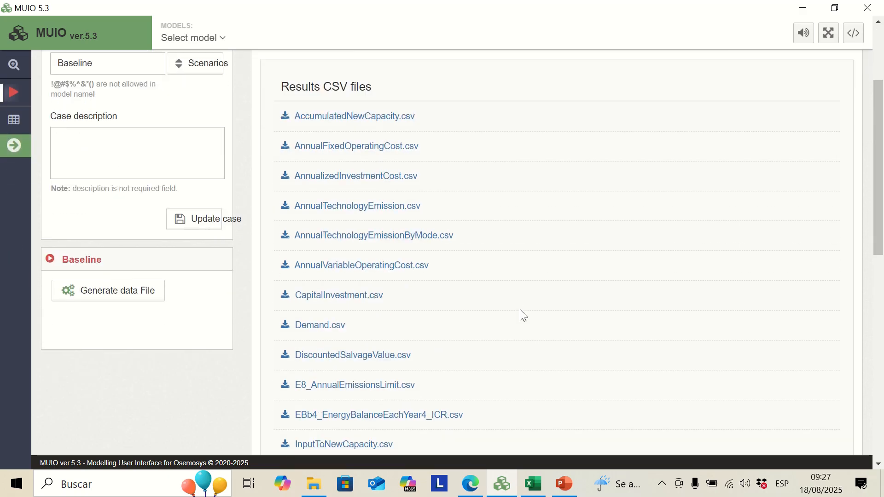
scroll(519, 313, down, 3)
scroll(514, 325, down, 8)
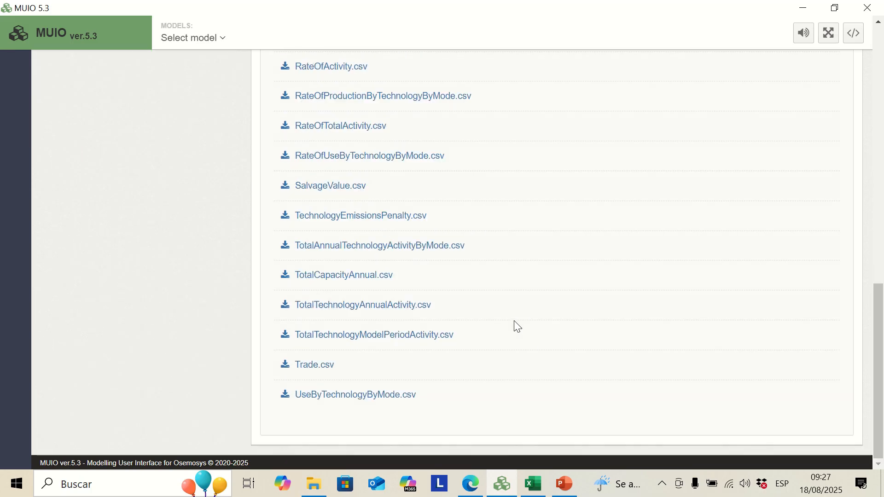
scroll(517, 328, up, 15)
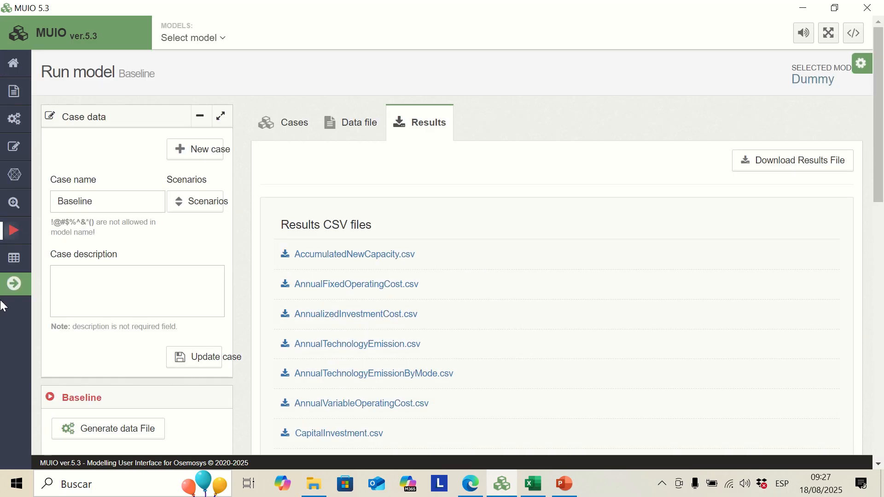
scroll(509, 257, down, 4)
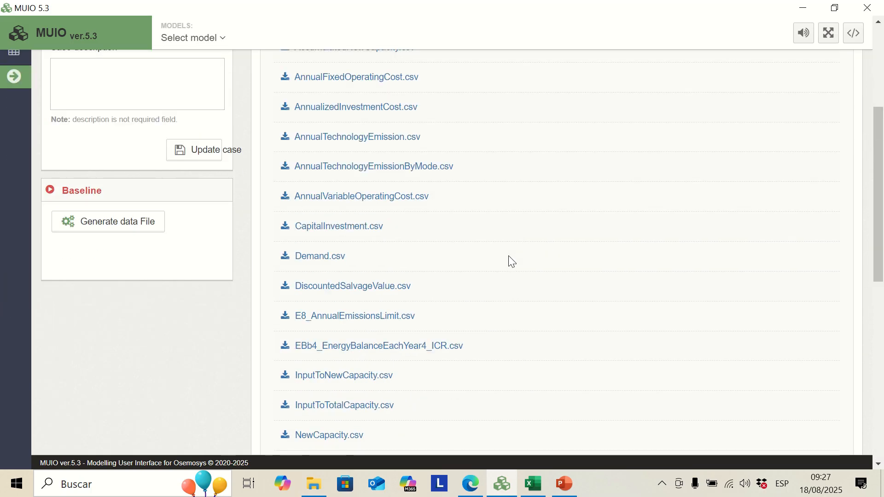
scroll(511, 260, up, 4)
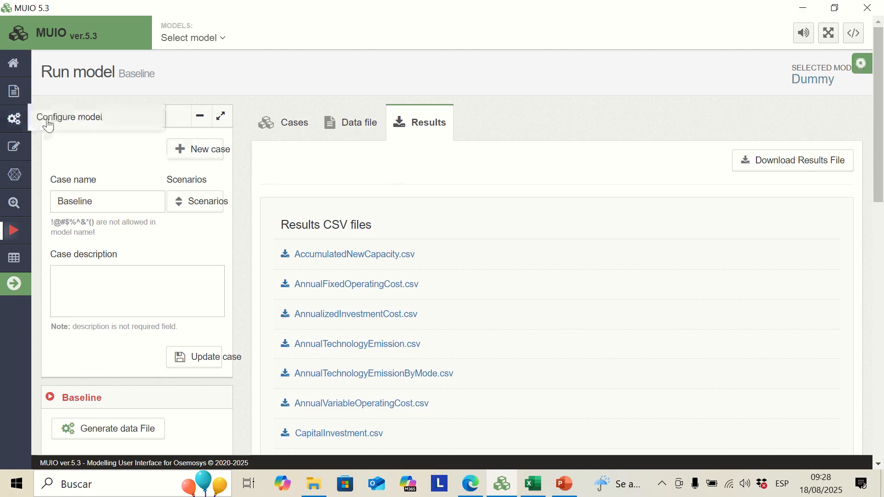
Step: Open the model configuration's scenario list and check the Natural Gas Reserves upper limit in the Excel workbook's 5. Scenarios sheet
click(46, 121)
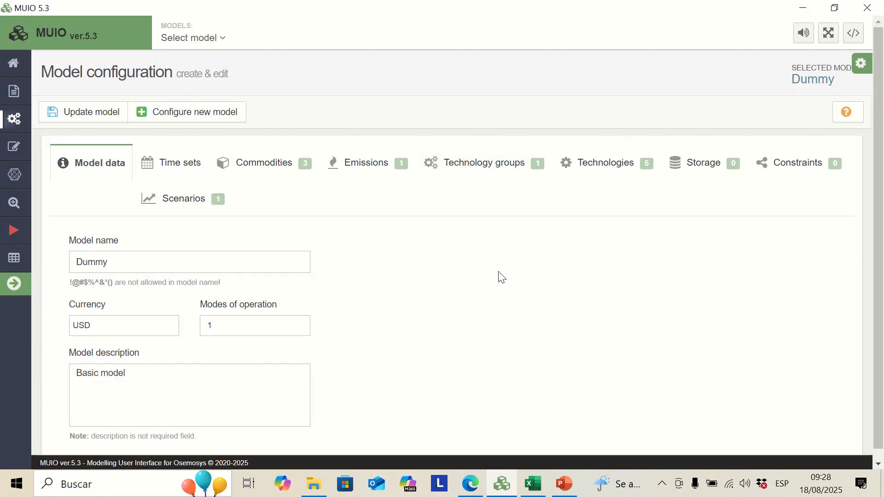
click(191, 201)
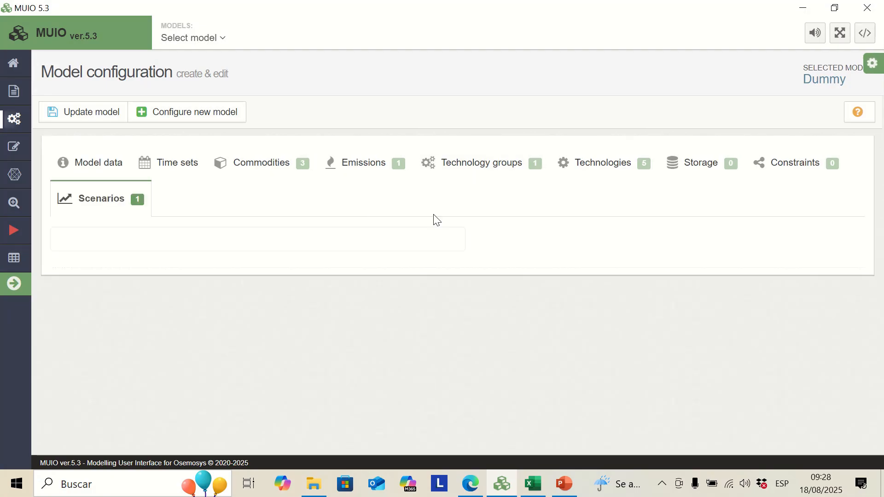
click(532, 481)
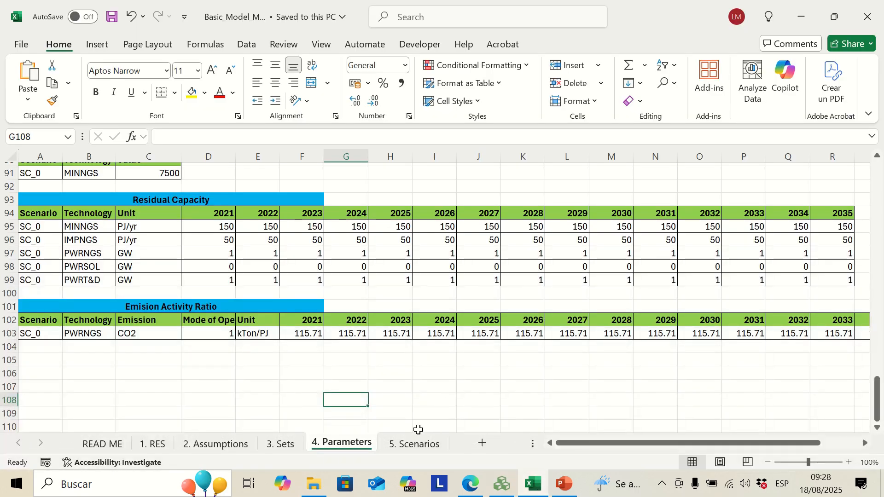
click(414, 443)
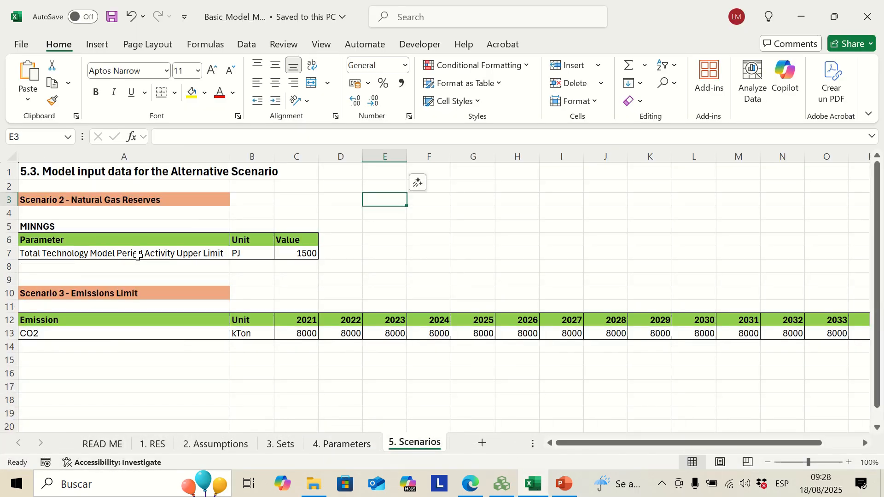
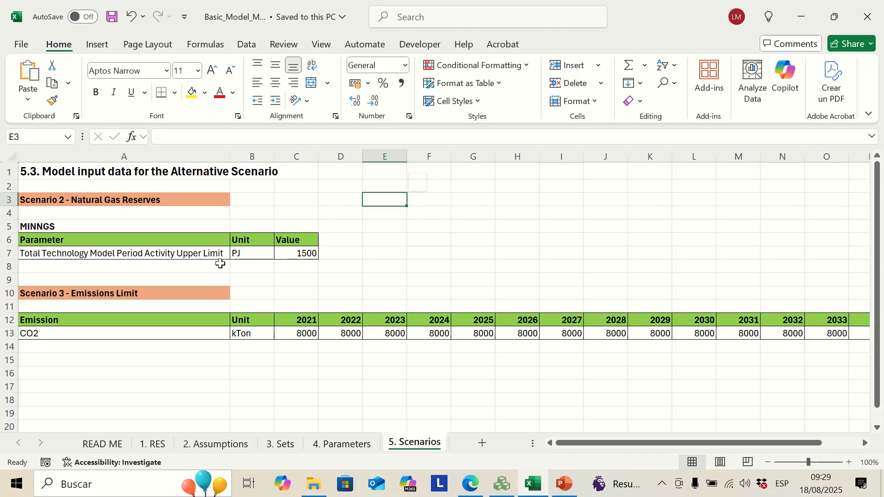
click(302, 253)
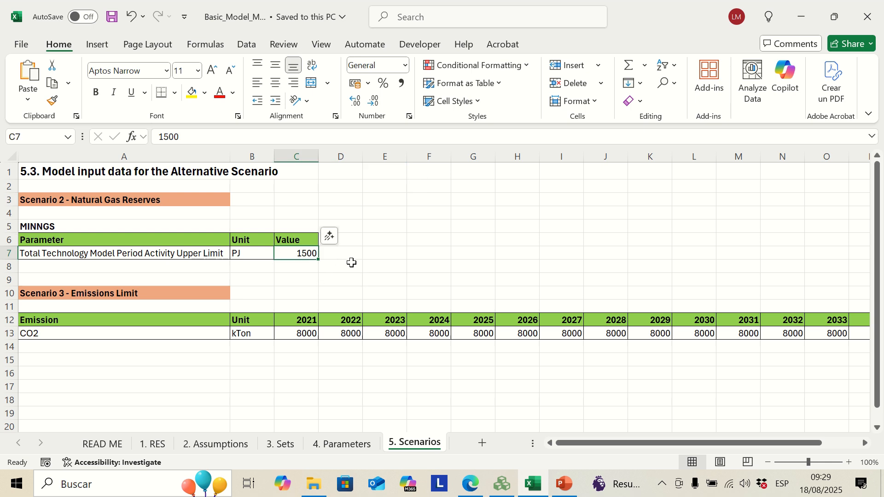
Step: Switch back to MUIO and add two new scenarios to the Dummy model
key(alt+Tab)
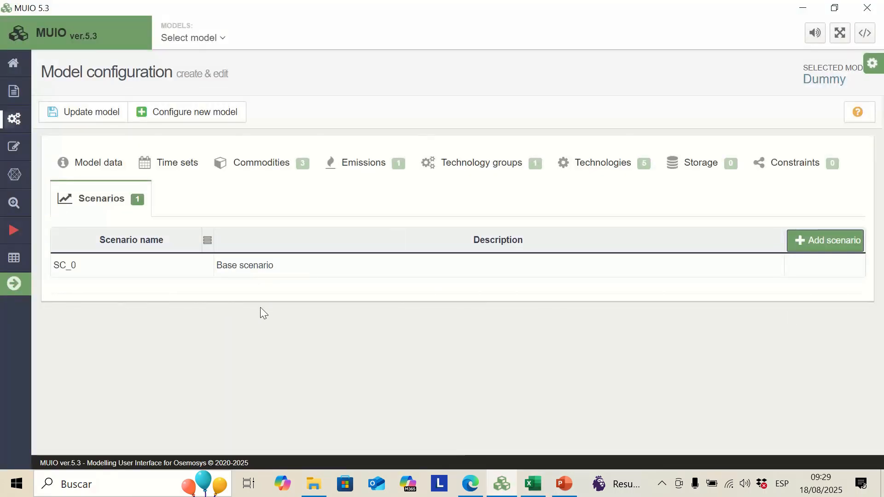
click(811, 250)
click(812, 250)
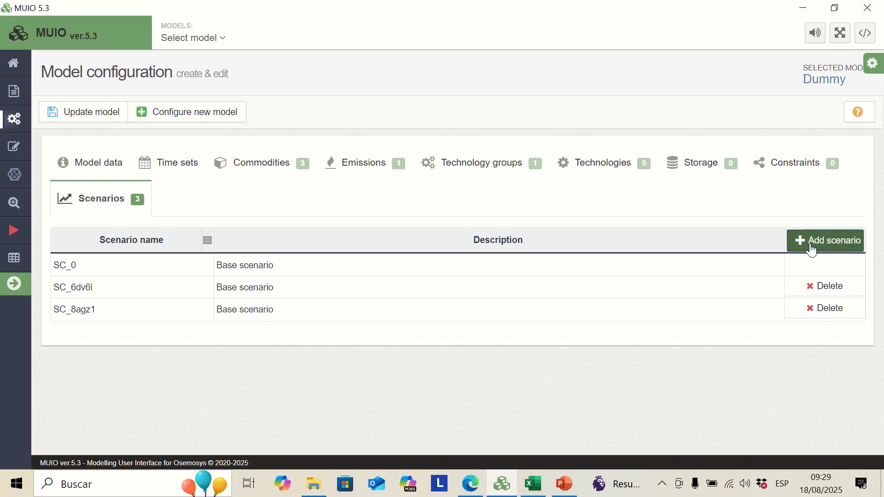
Step: Name the first added scenario RES and set its description to "Reserves scenario"
double_click(109, 294)
key(Caps_Lock)
text(RES)
double_click(228, 284)
text(R)
key(Caps_Lock)
text(eserve)
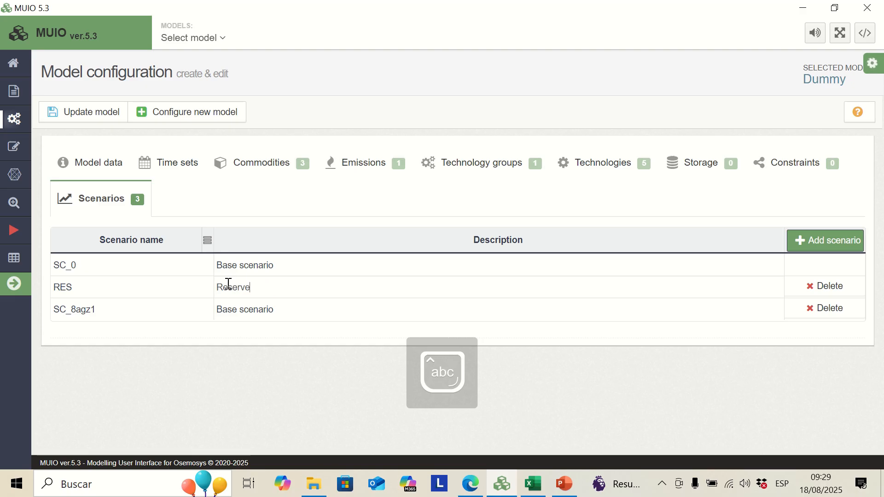
text(s scenario)
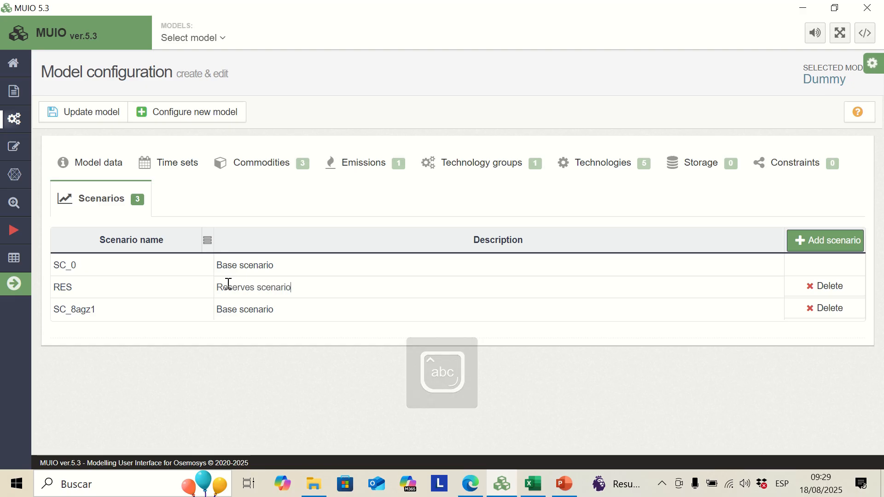
Step: Name the second added scenario EMI with the description "Emissions scenario" and update the model configuration
double_click(99, 305)
key(Caps_Lock)
text(EMI)
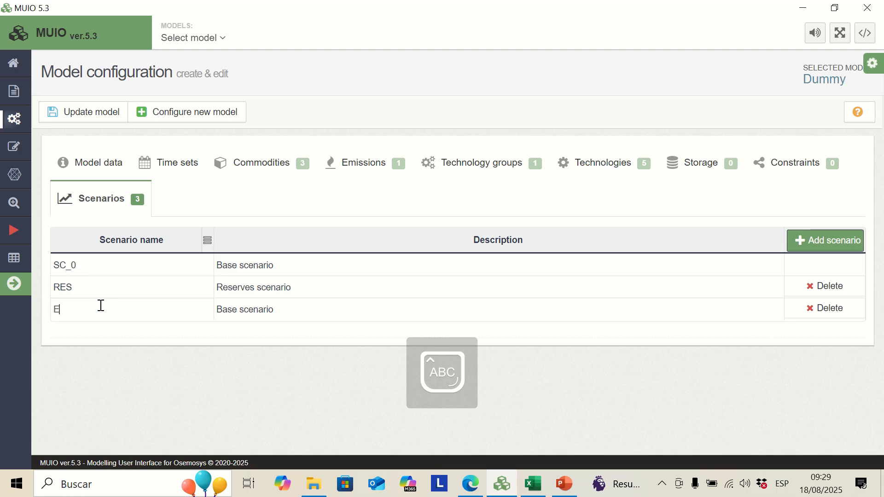
double_click(221, 311)
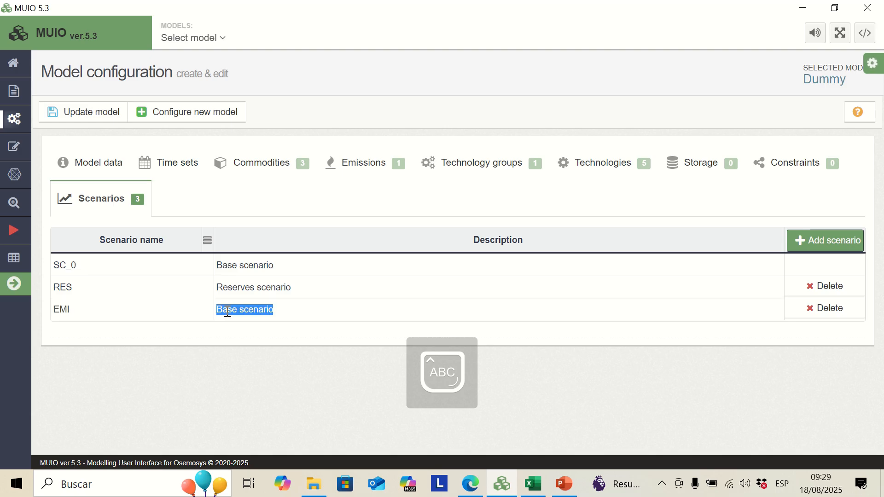
text(E)
key(Caps_Lock)
text(missions scenario)
click(270, 361)
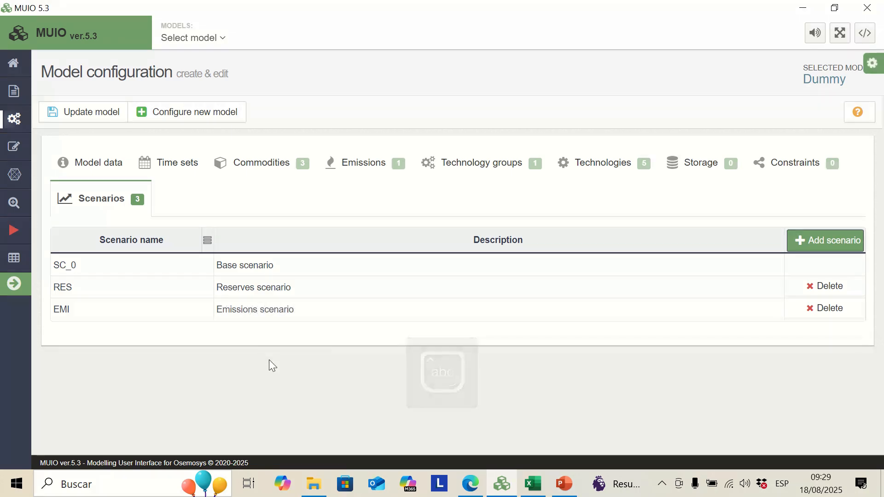
click(109, 127)
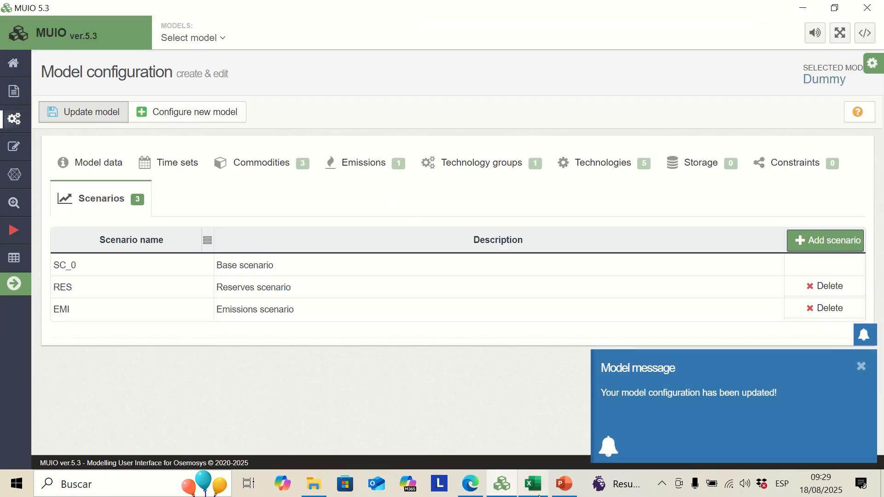
Step: Switch to the Excel workbook and check the MINNGS parameter and CO2 limits given for the alternative scenarios
click(540, 495)
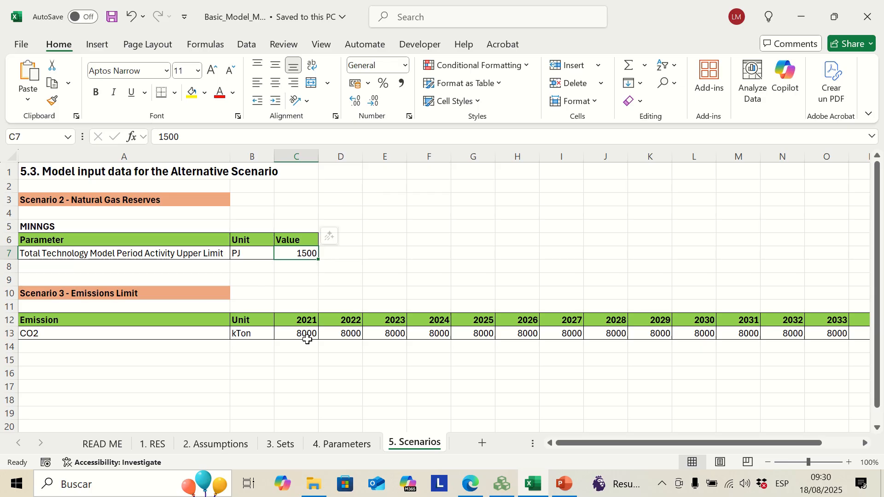
click(509, 485)
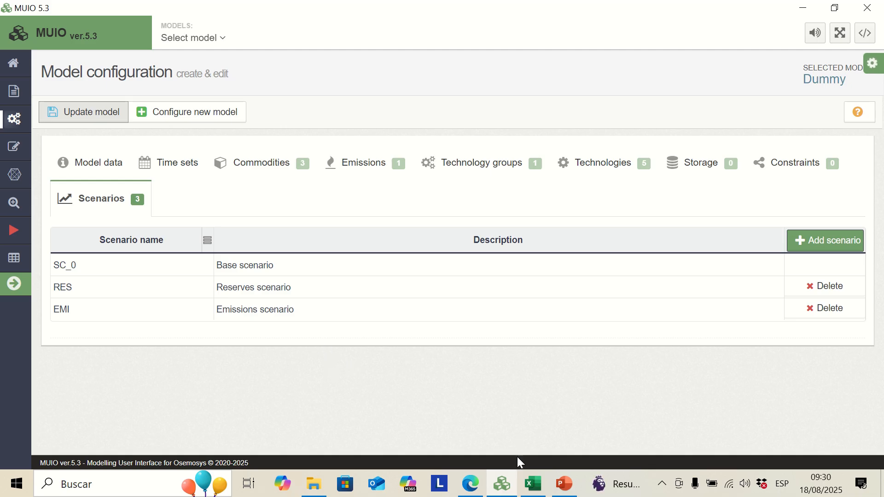
click(533, 484)
click(105, 251)
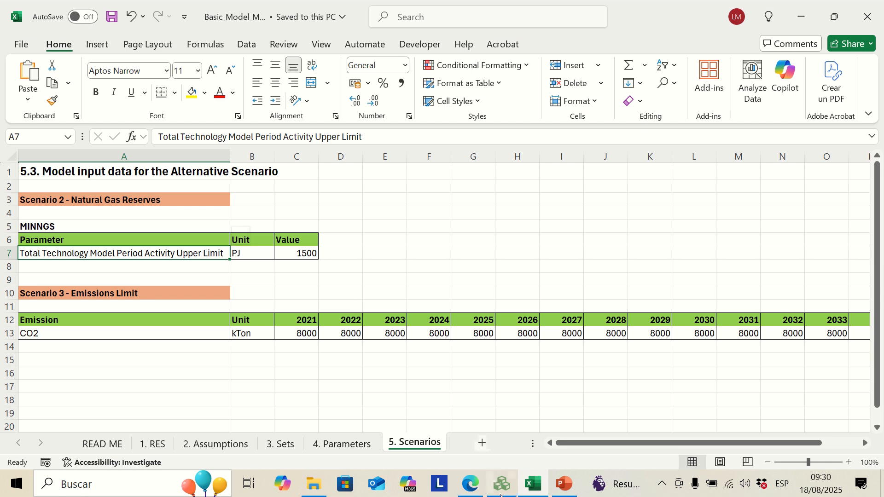
Step: Switch back to MUIO and open the Total Technology Model Period Activity Upper Limit data, searching the parameters for "upp"
click(502, 483)
mouse_move(16, 164)
mouse_move(14, 146)
click(74, 172)
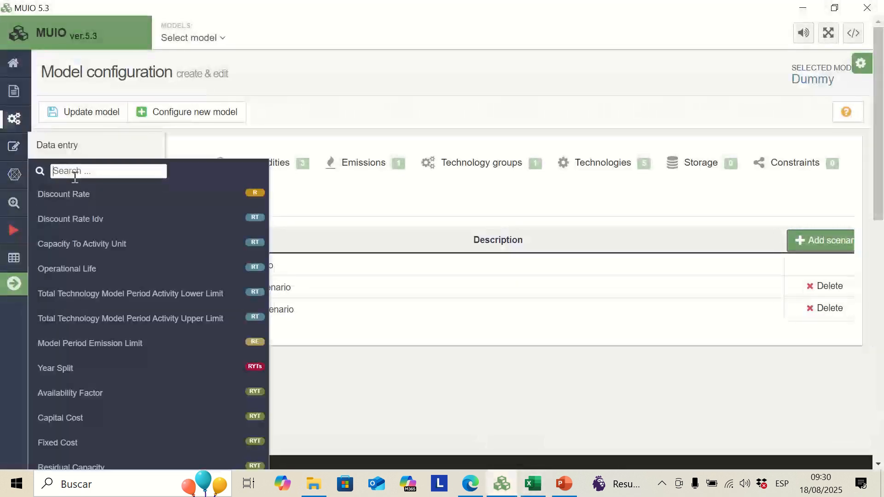
text(upp)
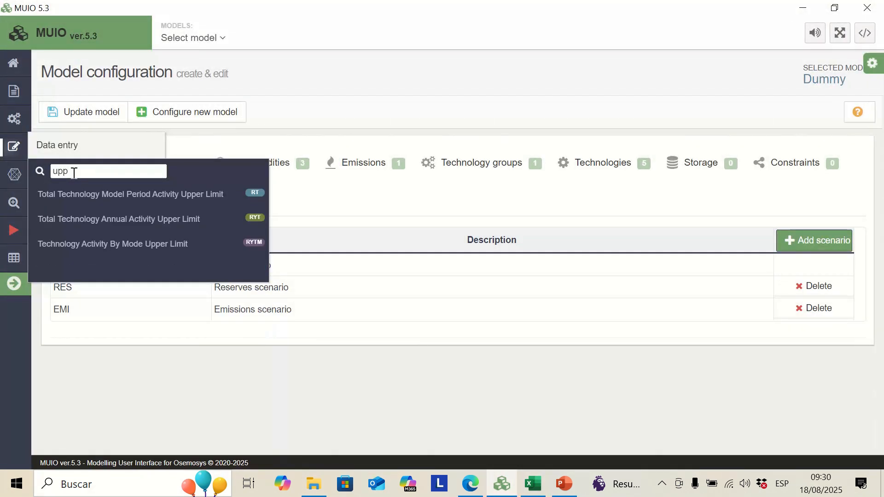
click(123, 196)
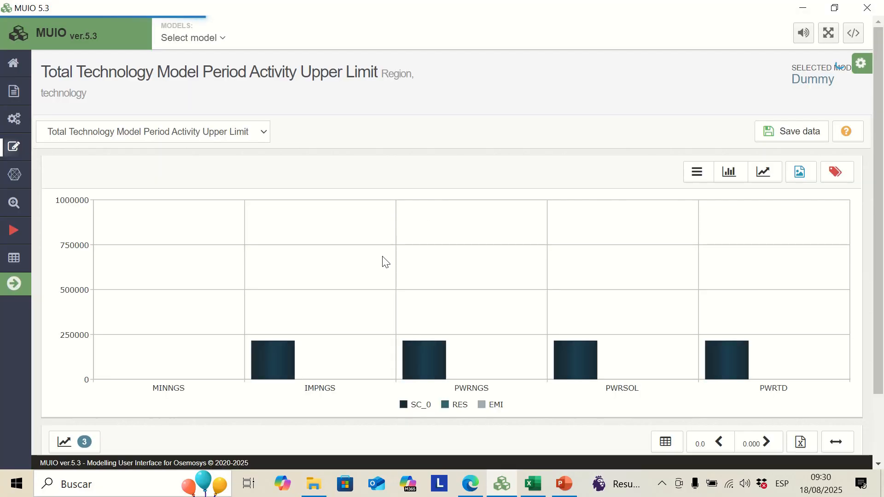
scroll(322, 175, down, 2)
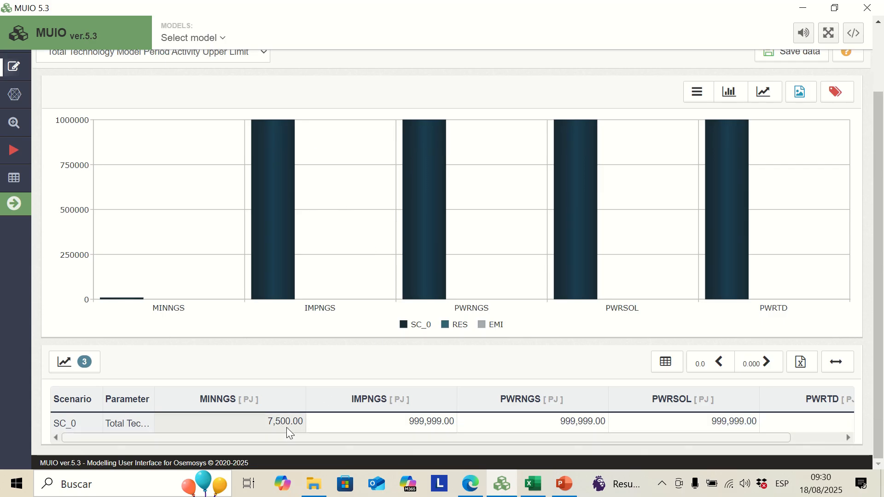
Step: Load the RES scenario's data into the Total Technology Model Period Activity Upper Limit table
click(82, 363)
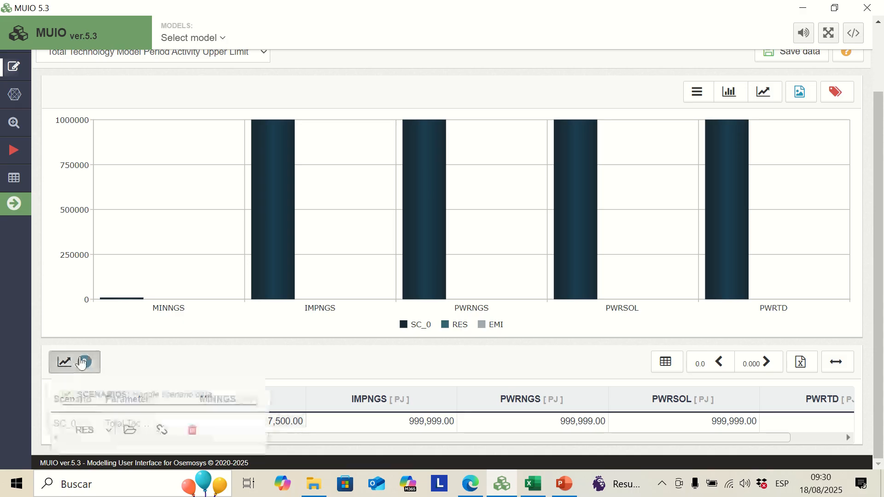
click(106, 436)
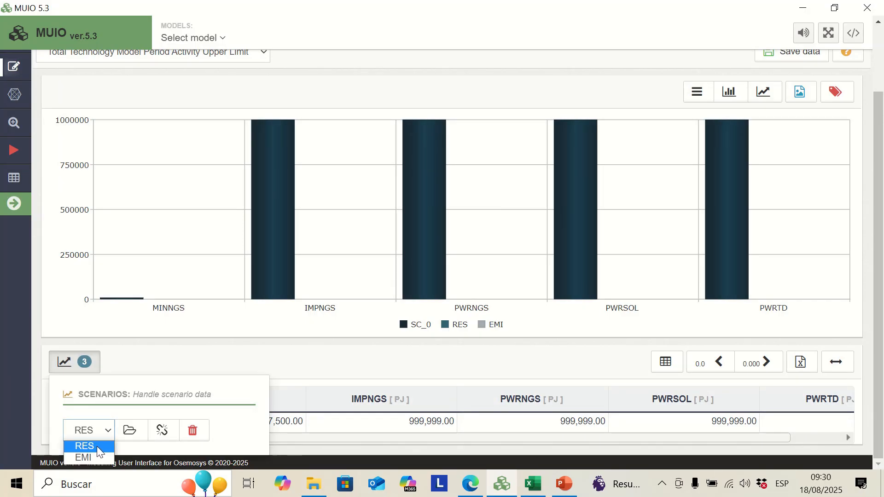
click(140, 445)
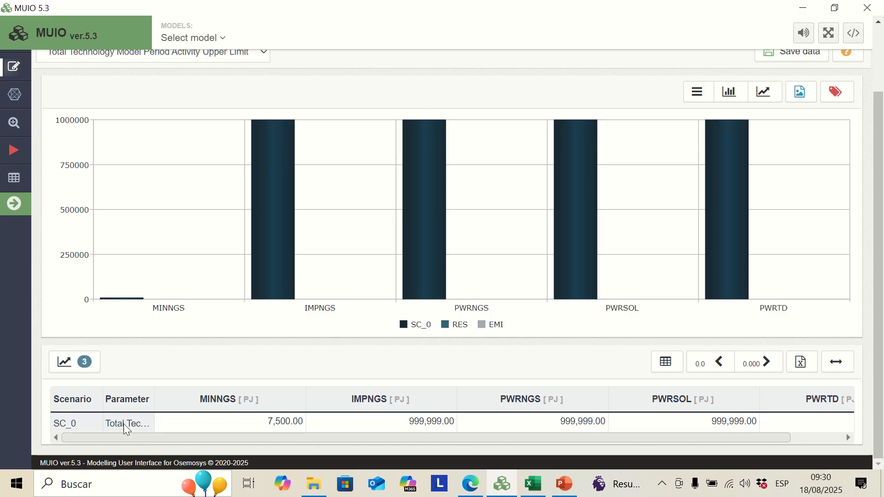
click(64, 364)
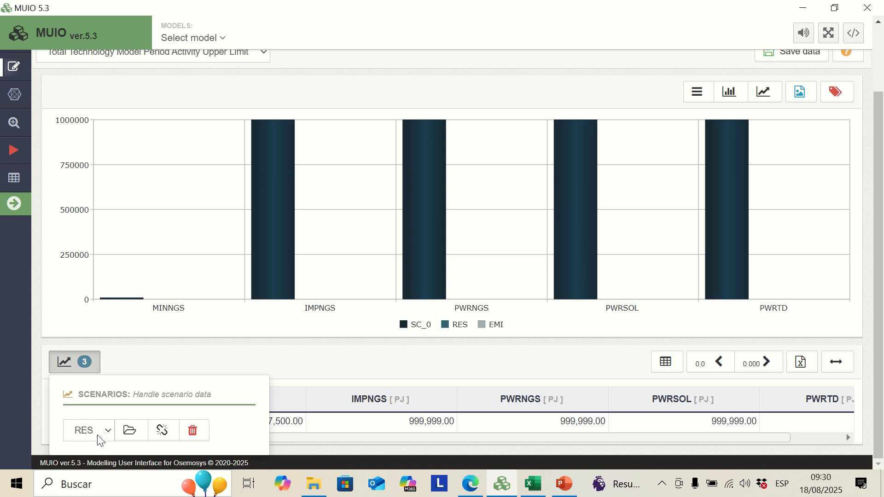
click(131, 431)
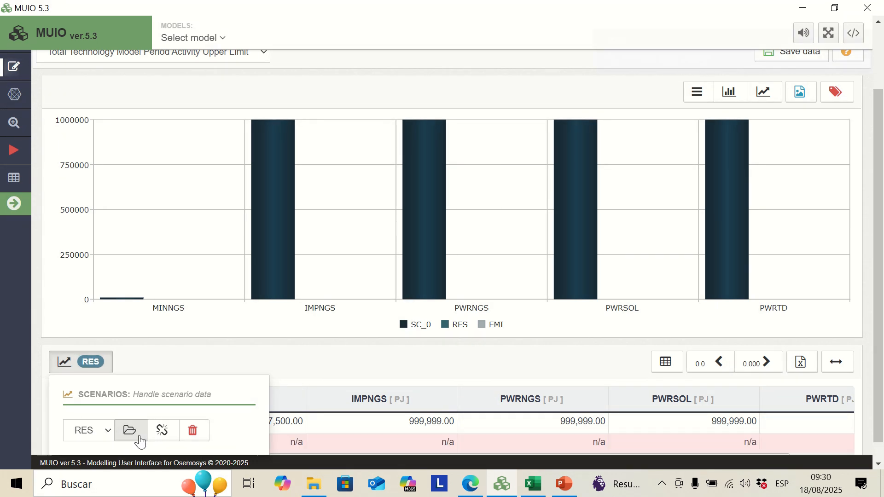
Step: Set the RES scenario's MINNGS activity upper limit to 1500 PJ and save the data
scroll(342, 359, down, 1)
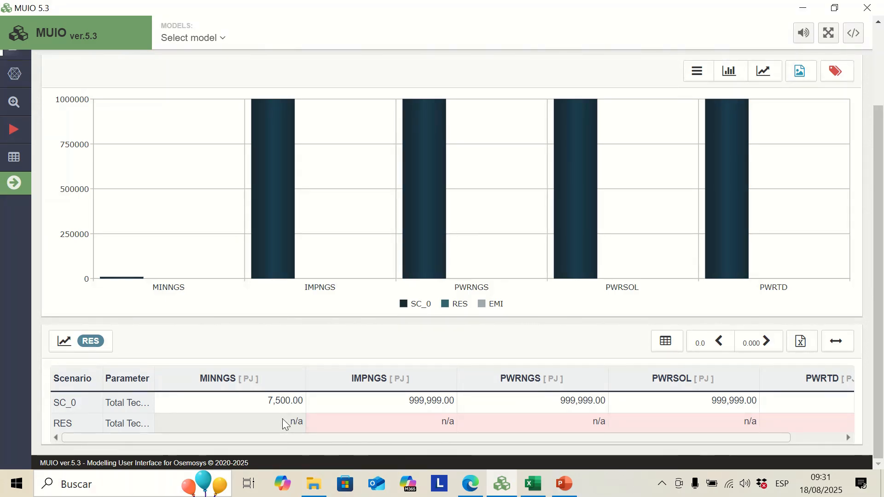
click(283, 419)
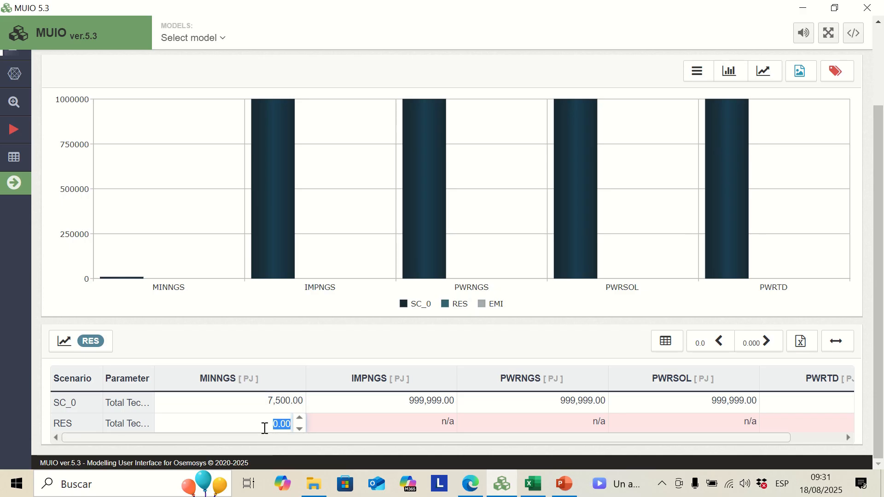
text(1500)
key(Return)
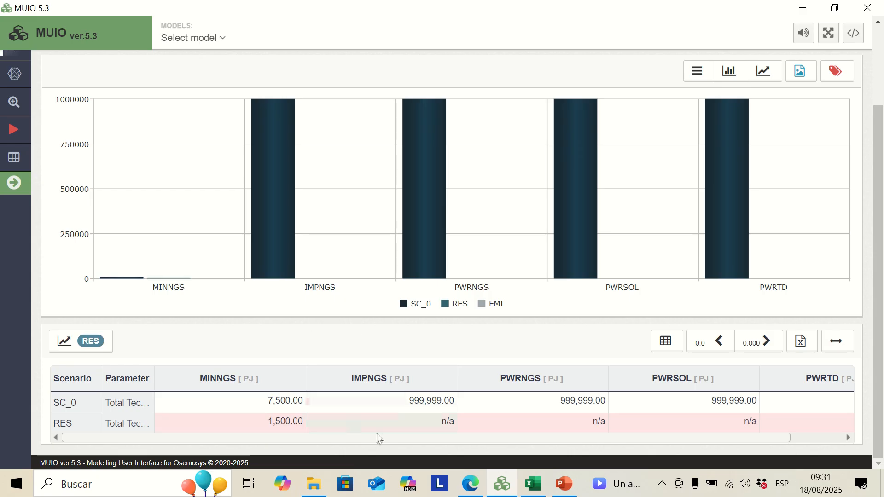
drag(780, 439, 443, 433)
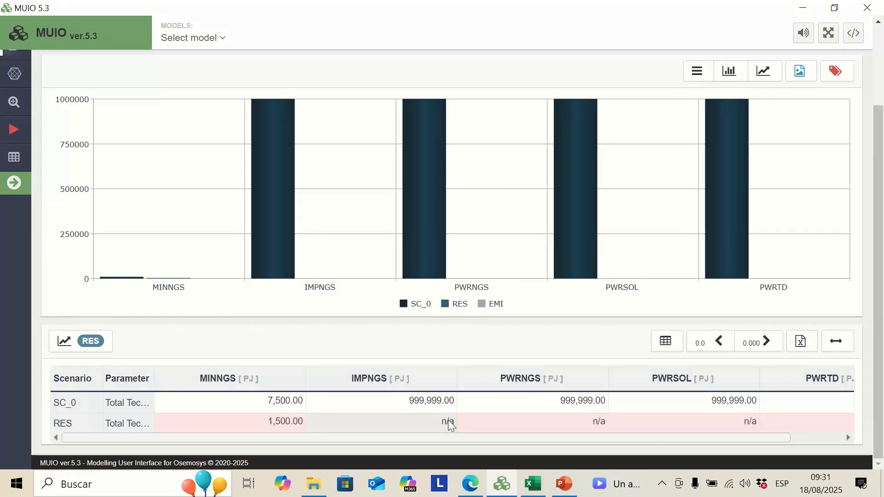
scroll(563, 374, up, 3)
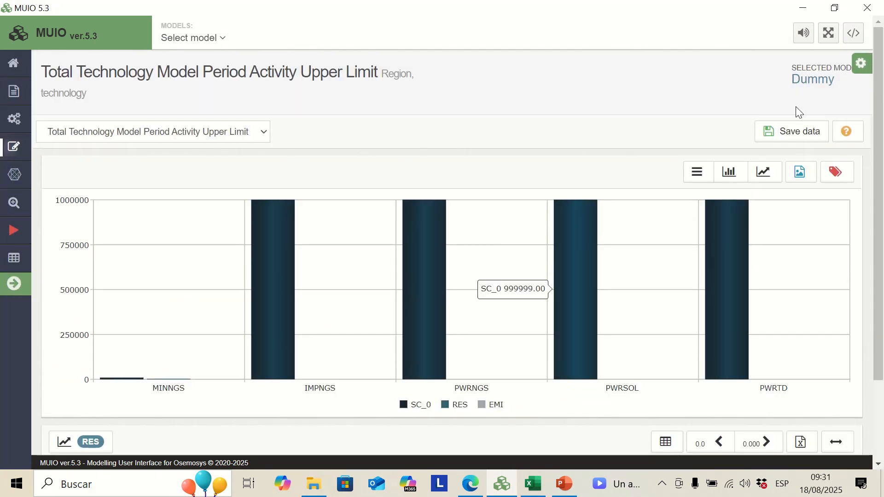
click(794, 135)
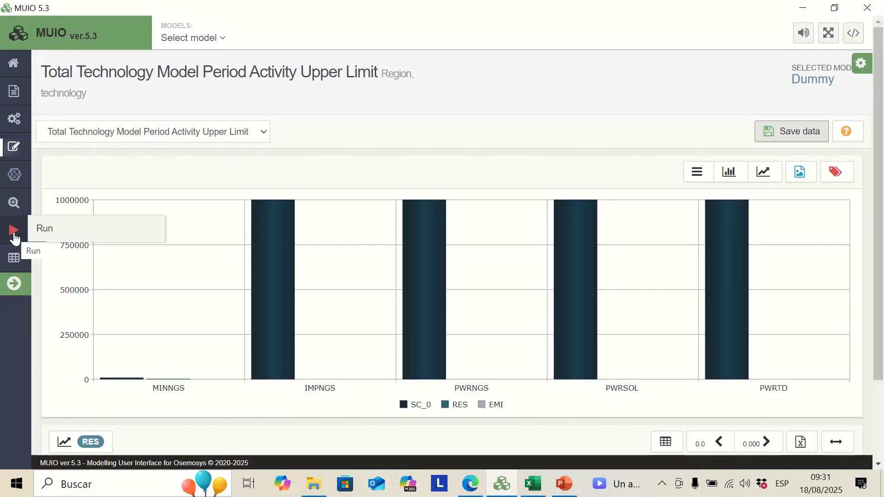
Step: Create a run case named Reserves that includes the SC_0 and RES scenarios and excludes EMI
click(50, 234)
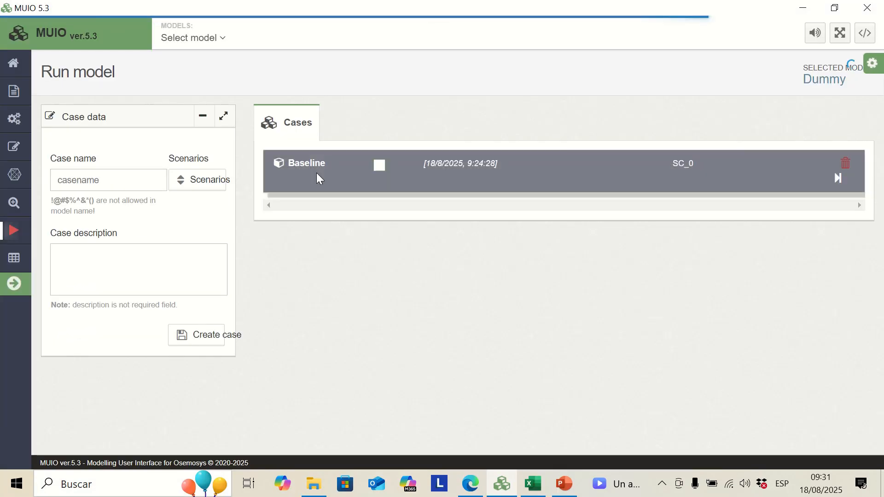
click(97, 184)
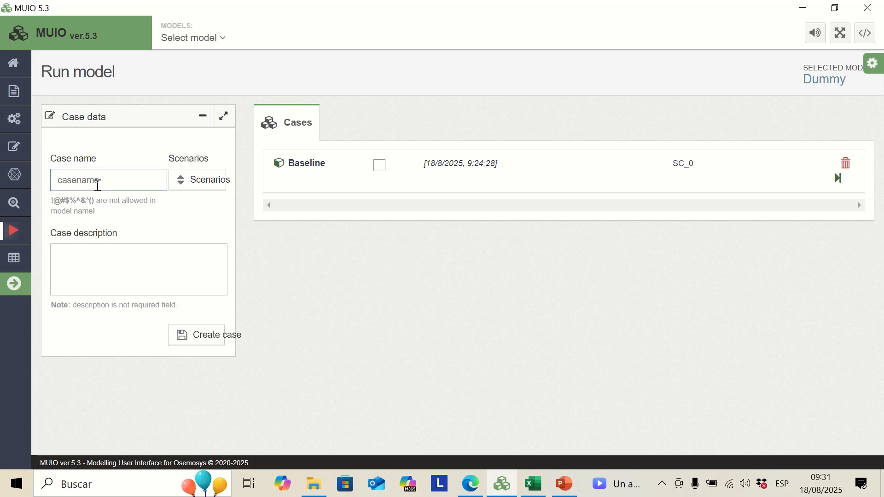
key(Caps_Lock)
text(R)
key(Caps_Lock)
text(e)
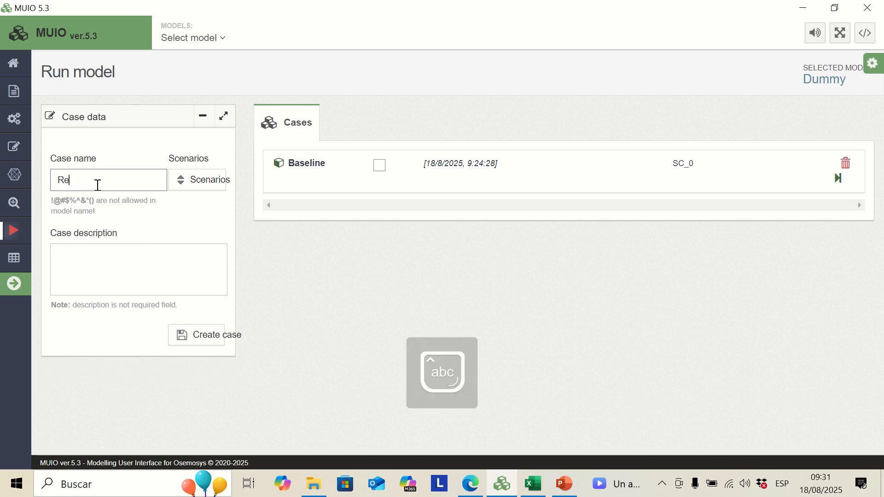
text(serves)
click(177, 186)
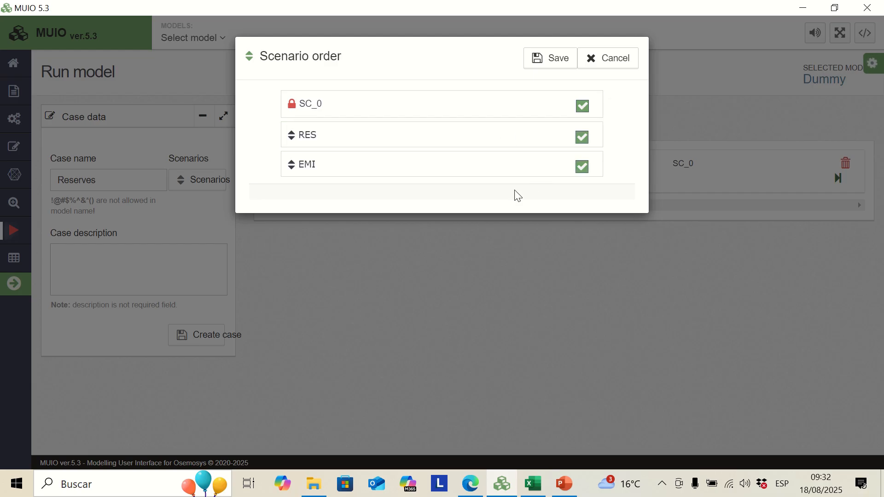
click(582, 167)
click(547, 64)
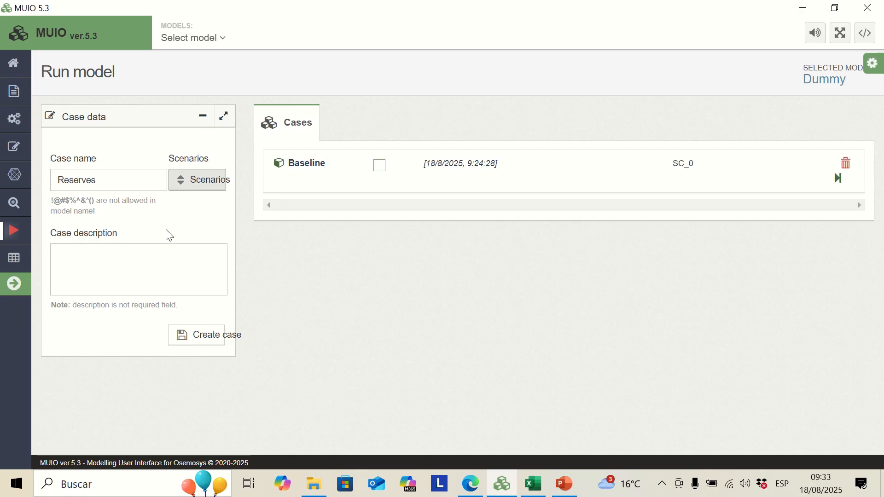
click(189, 341)
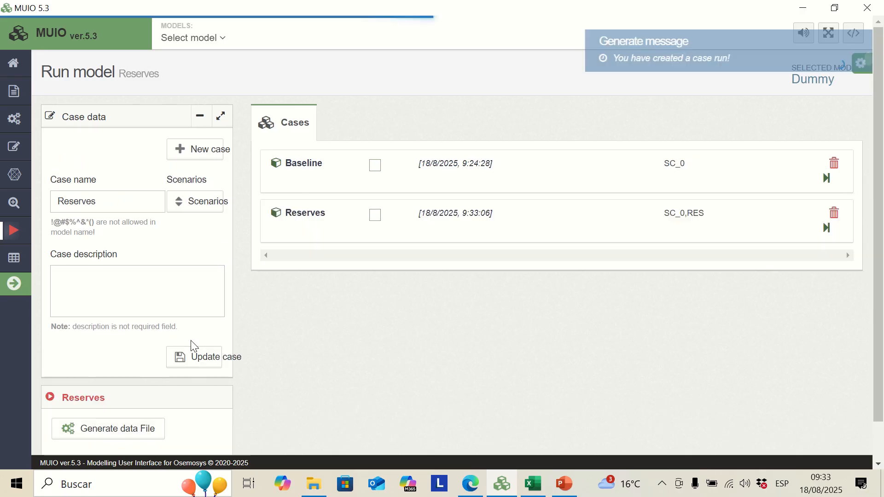
Step: Generate the data file for the Reserves case and run the model
click(143, 429)
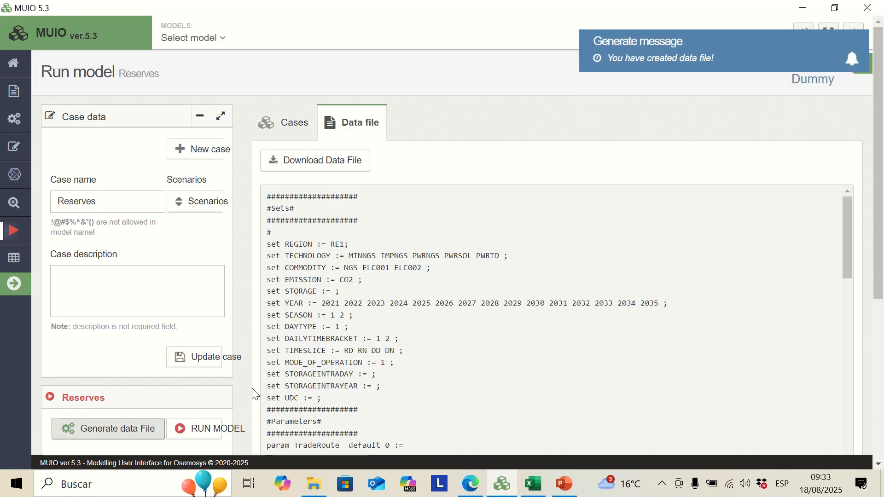
click(216, 428)
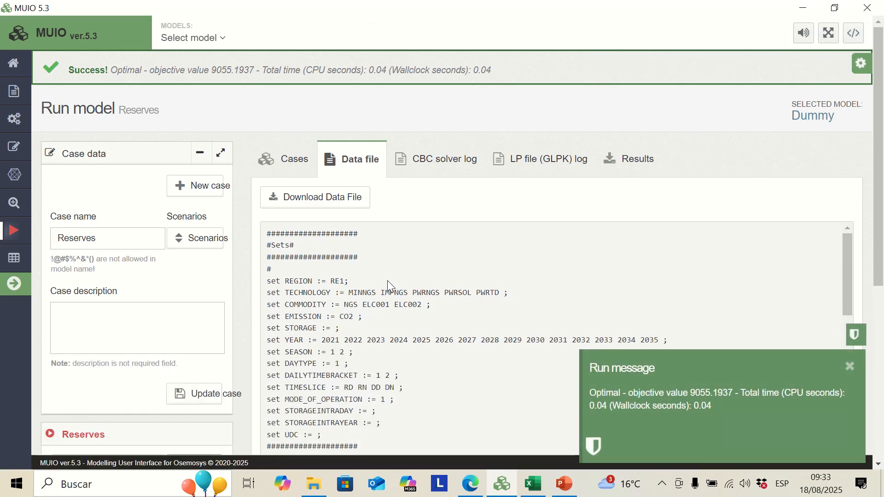
Step: Open the results and compare Accumulated New Capacity between the Baseline and Reserves cases, including PWRSOL in 2035
click(68, 265)
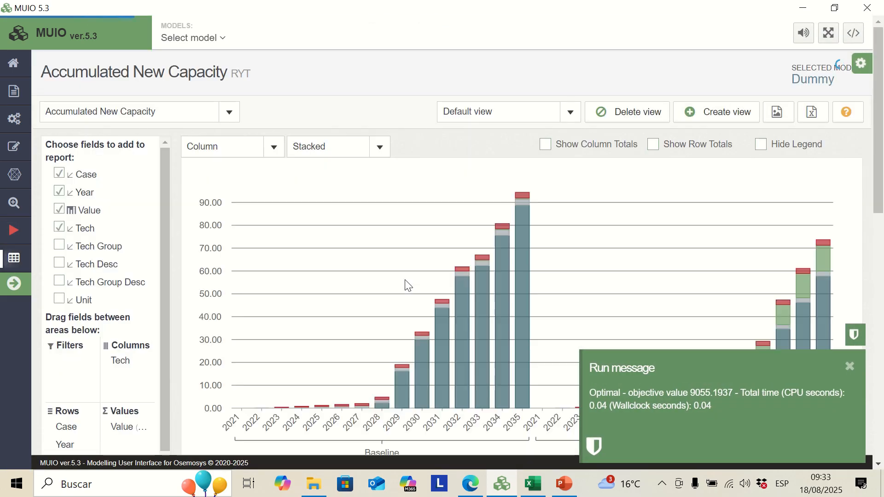
scroll(688, 191, down, 2)
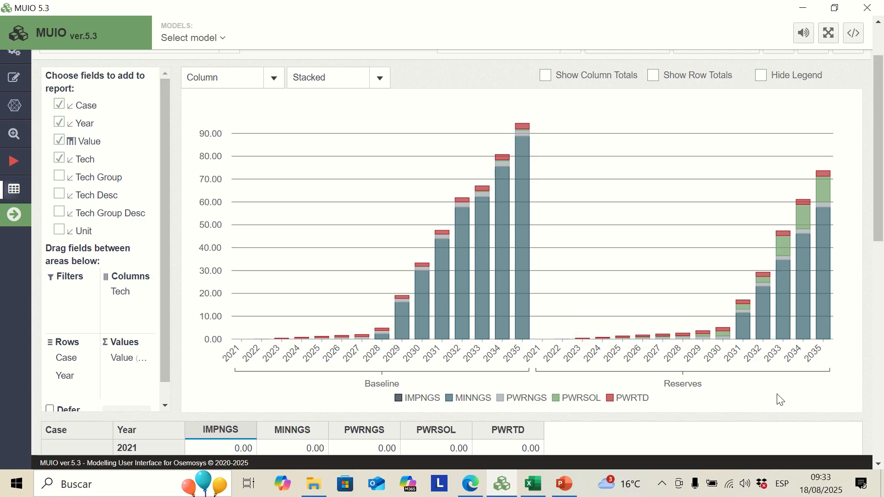
mouse_move(801, 225)
mouse_move(823, 190)
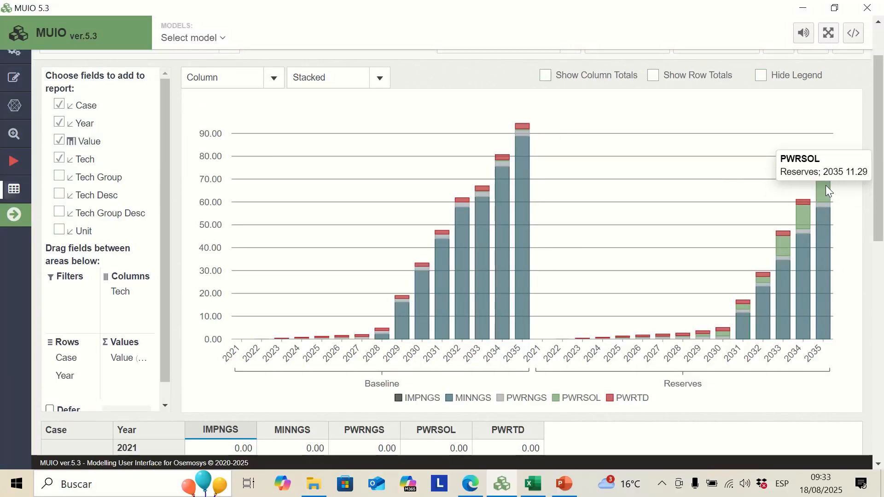
mouse_move(811, 211)
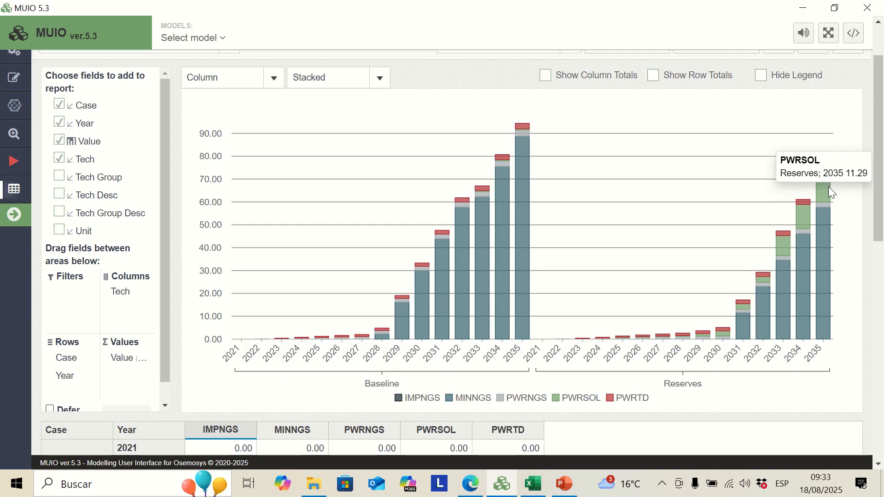
scroll(603, 325, up, 3)
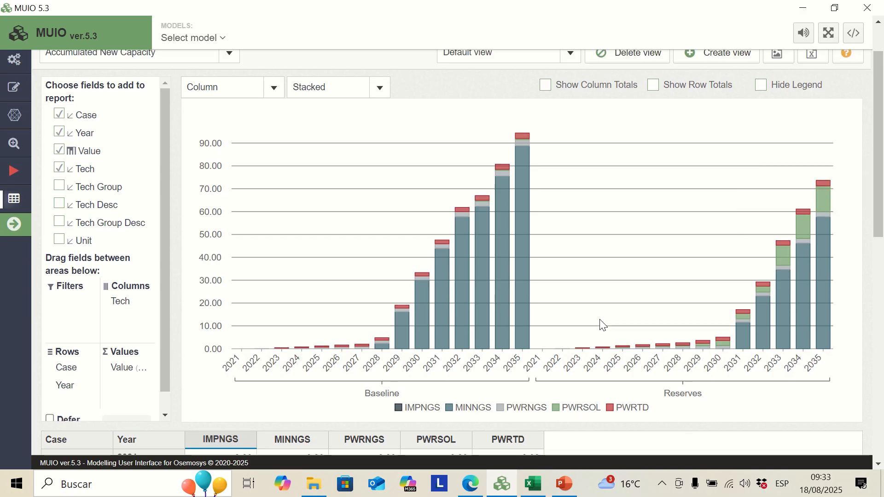
Step: Find and open the Annual Emission Limit parameter among the data entry parameters
mouse_move(2, 149)
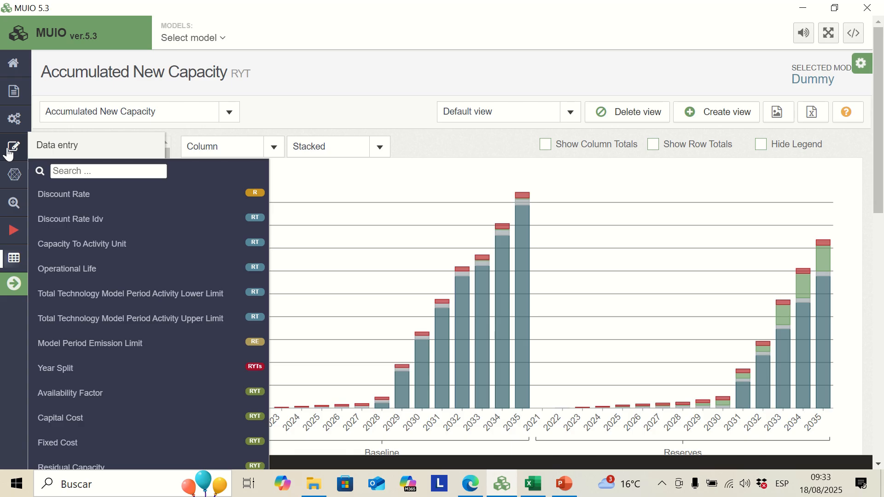
click(64, 169)
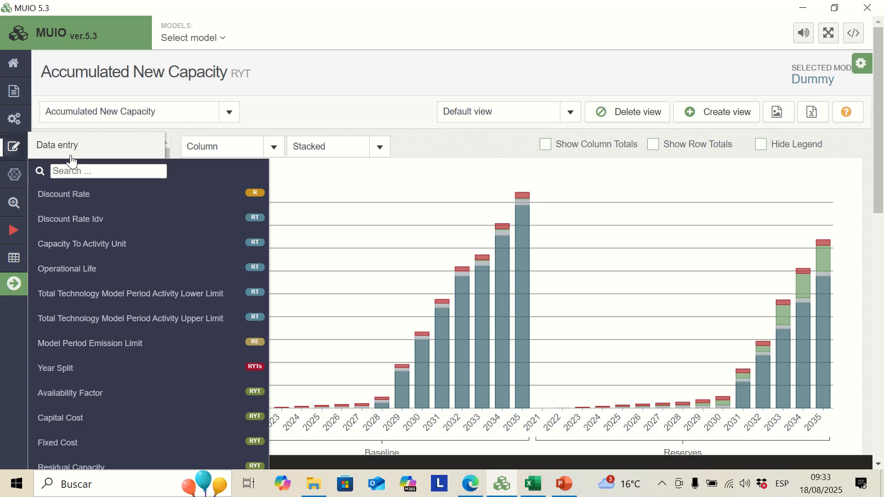
text(emi)
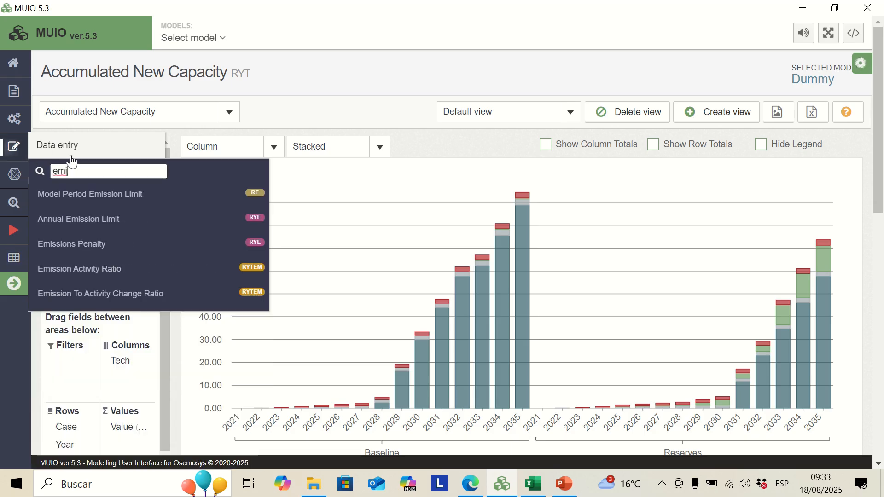
click(104, 229)
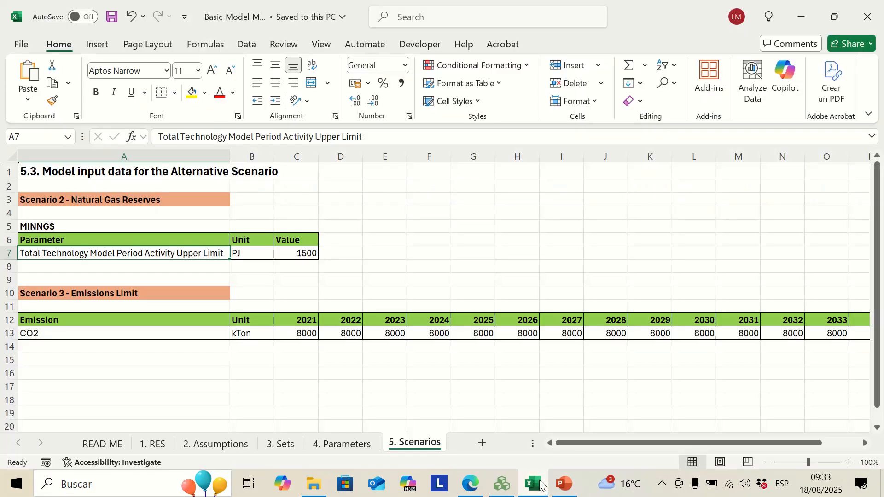
Step: Copy the 2021–2035 CO2 limits of 8000 kTon from the Excel Scenarios sheet into MUIO's SC_0 annual emission limit row and save
click(534, 484)
click(305, 334)
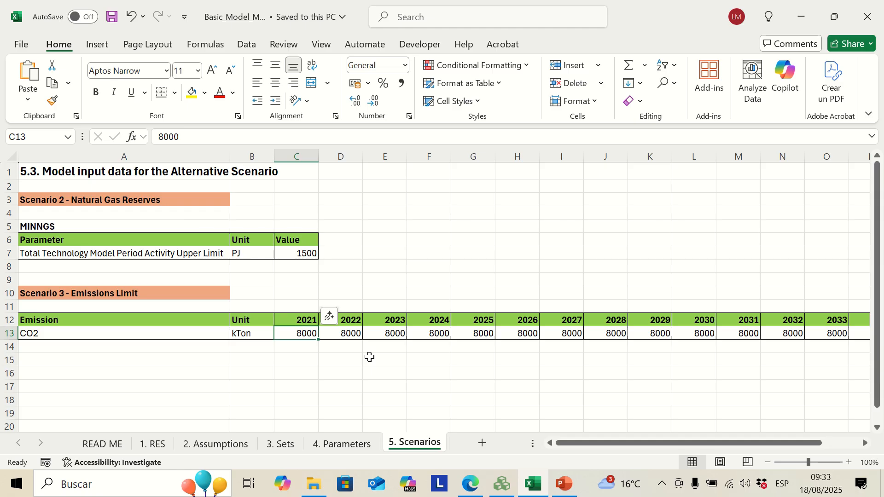
key(ctrl+shift+Right)
key(ctrl+c)
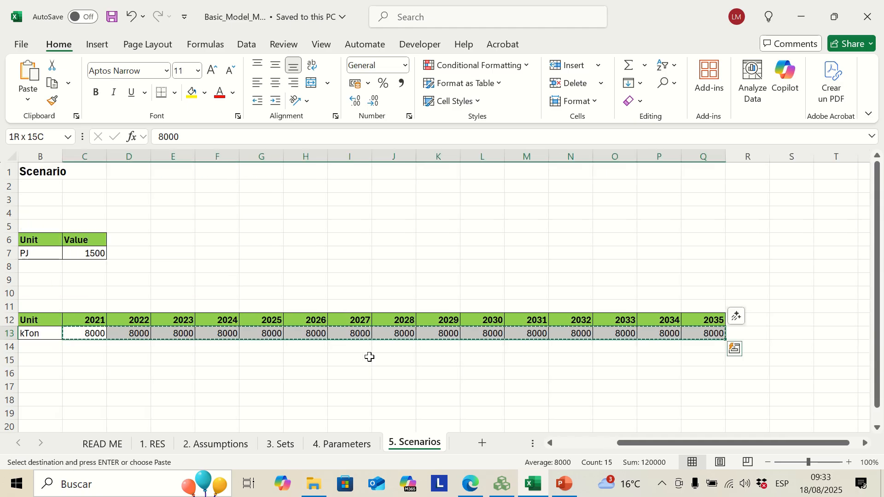
click(502, 484)
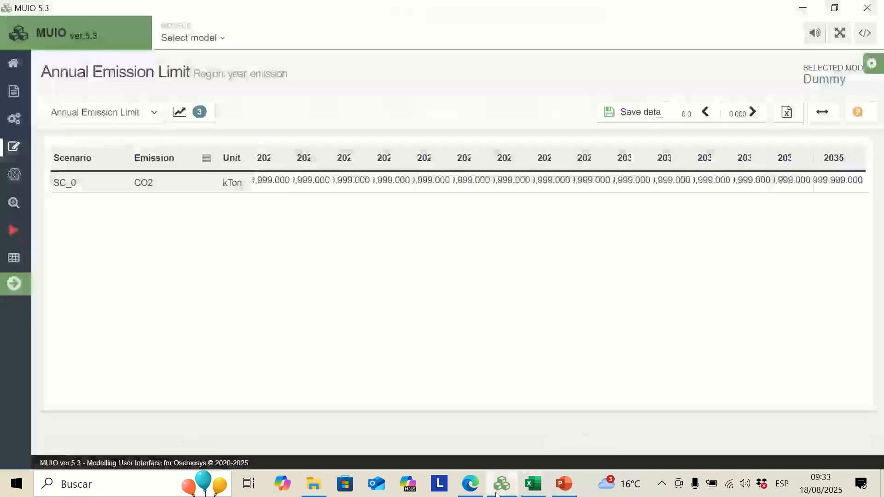
click(275, 182)
key(ctrl+v)
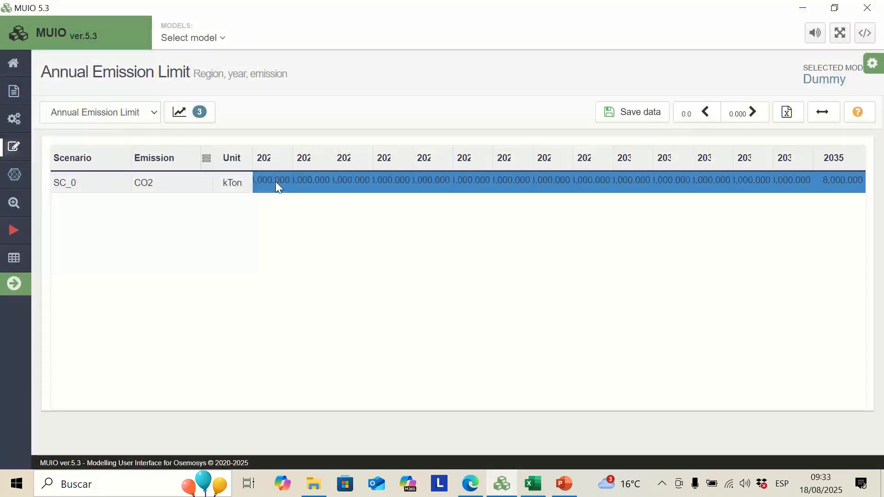
click(632, 112)
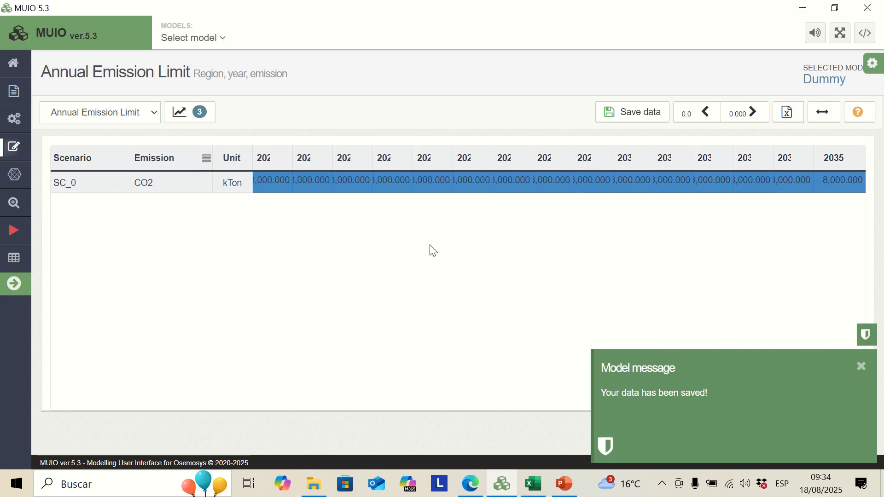
Step: Restore SC_0's CO2 annual emission limit to 999999 kTon for 2021–2035, copying the value from Excel cell C15, and save the data
click(266, 186)
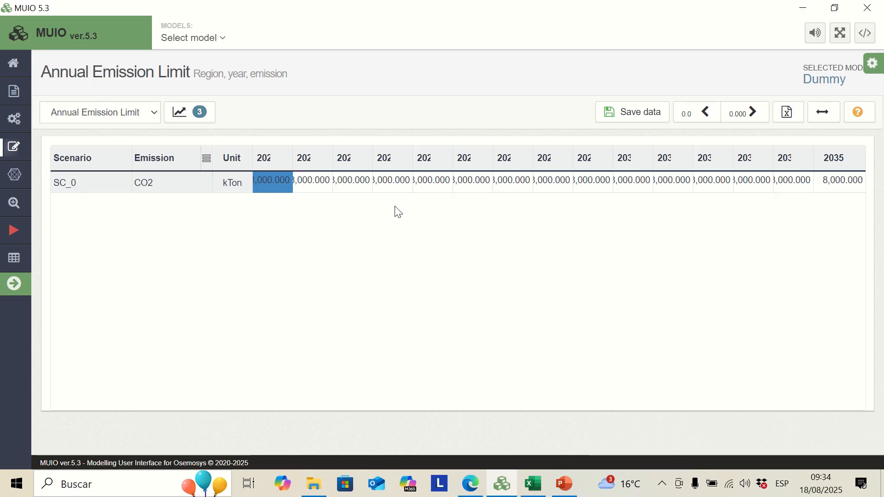
key(Return)
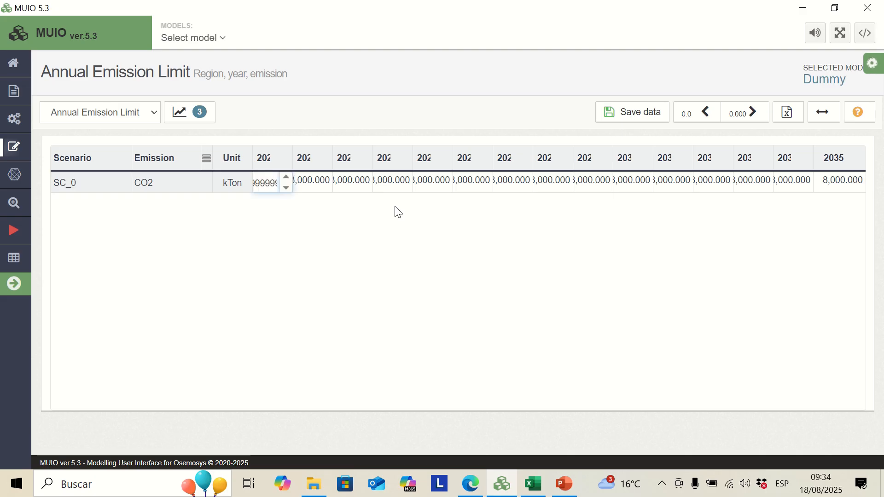
key(Return)
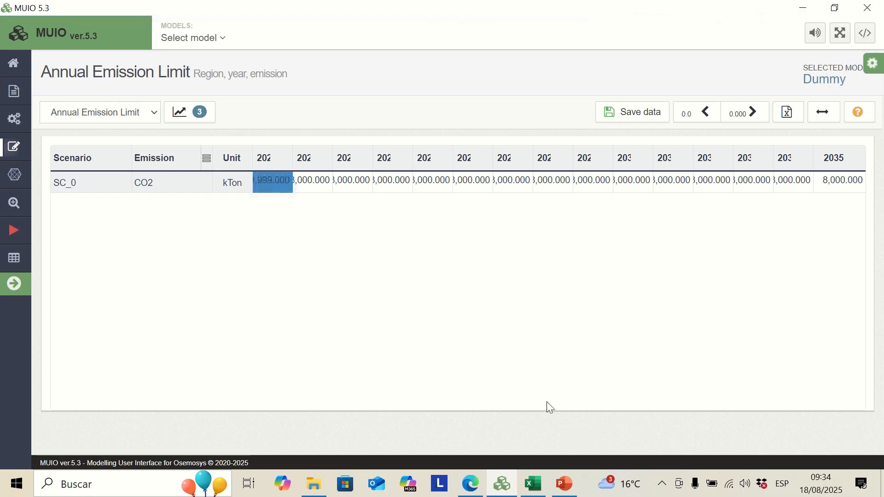
click(533, 483)
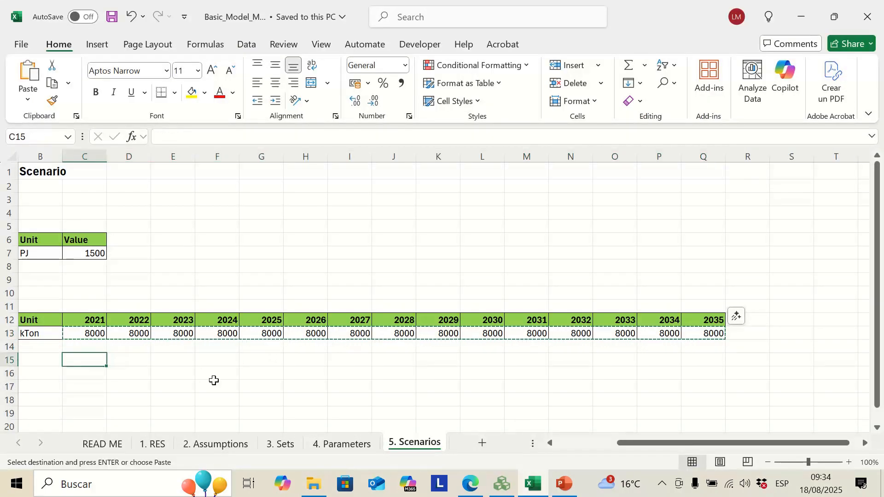
text(999999)
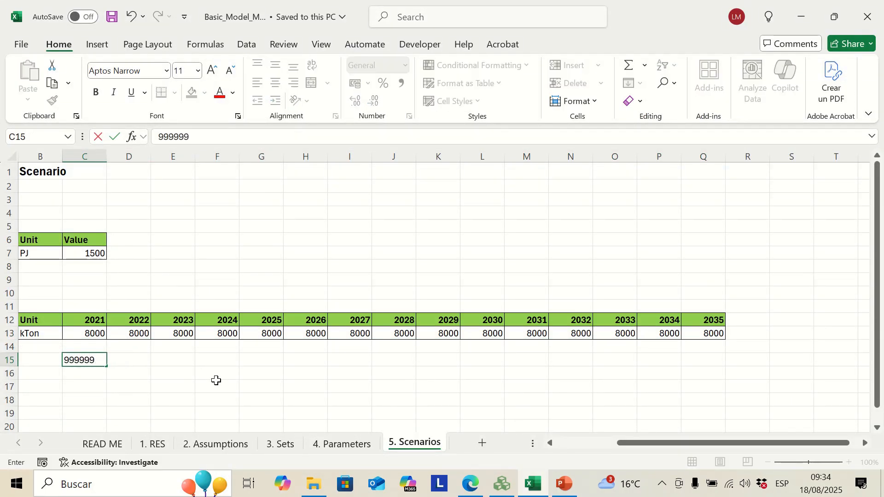
key(Return)
click(89, 361)
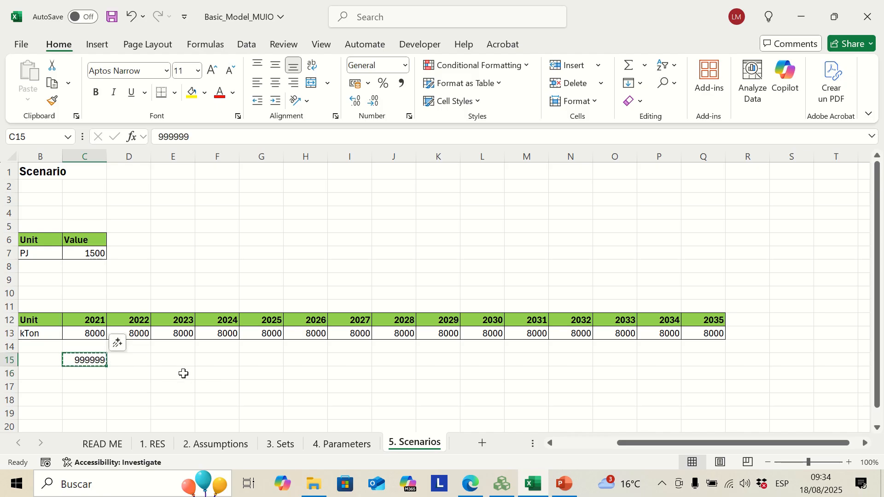
key(ctrl+c)
click(502, 488)
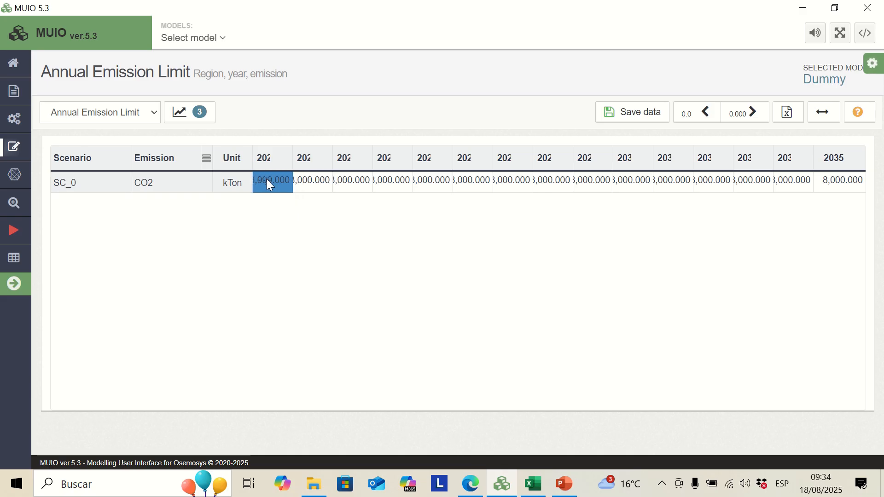
key(shift+End)
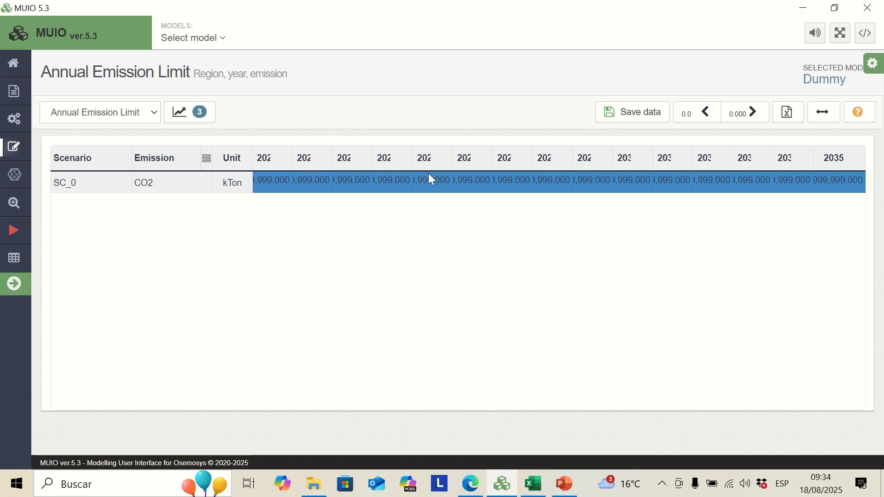
click(609, 112)
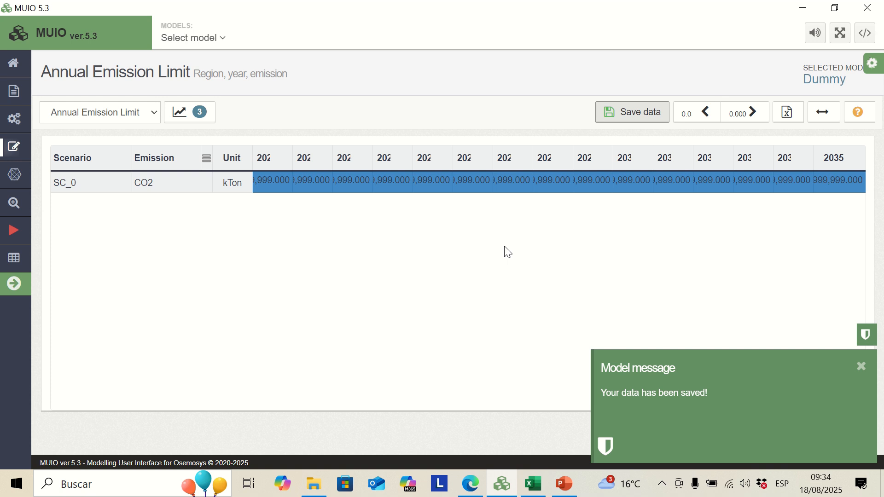
Step: Open the EMI scenario's data for the Annual Emission Limit
click(189, 115)
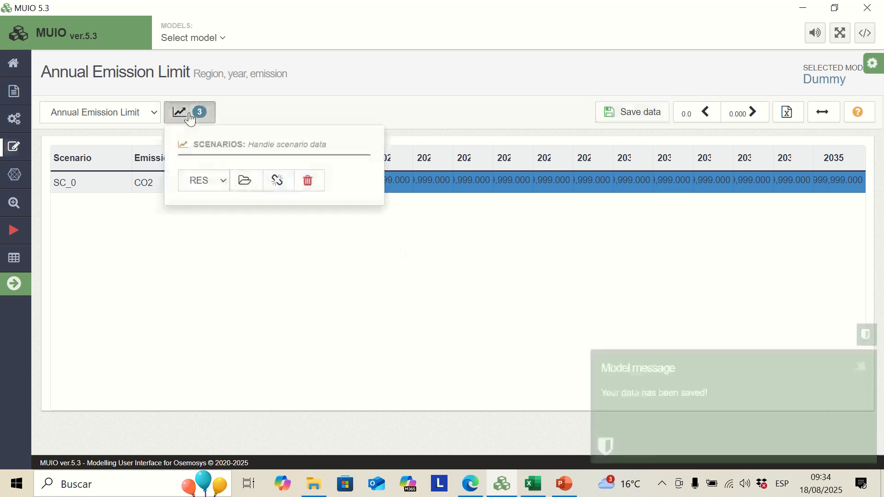
click(223, 180)
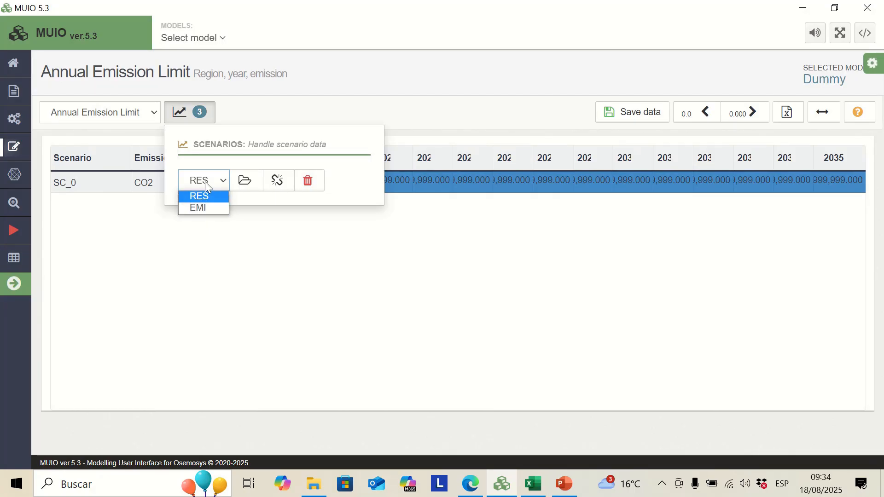
click(207, 208)
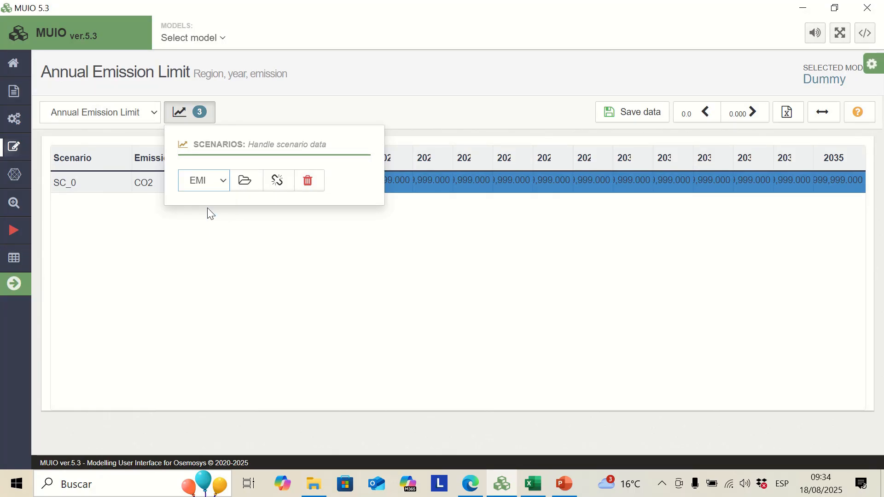
click(246, 182)
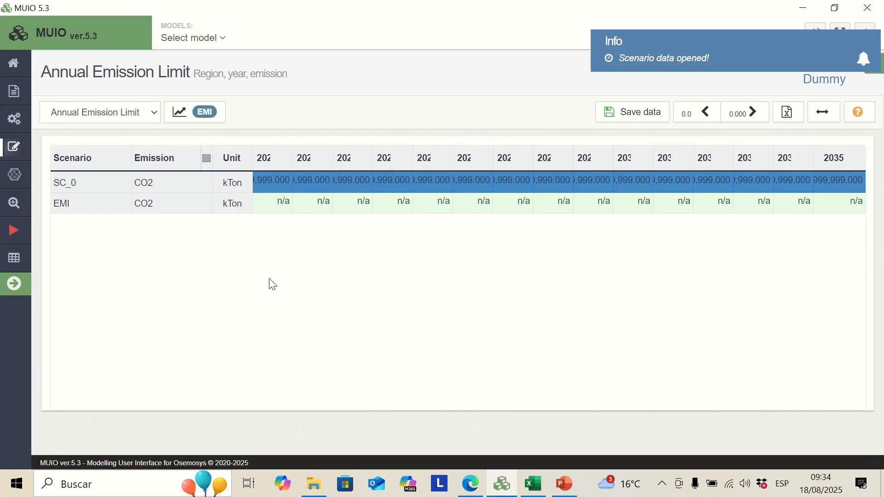
Step: Copy the 2021–2035 CO2 limits of 8000 kTon from the Excel Scenarios sheet into MUIO's EMI scenario row and save the data
click(546, 485)
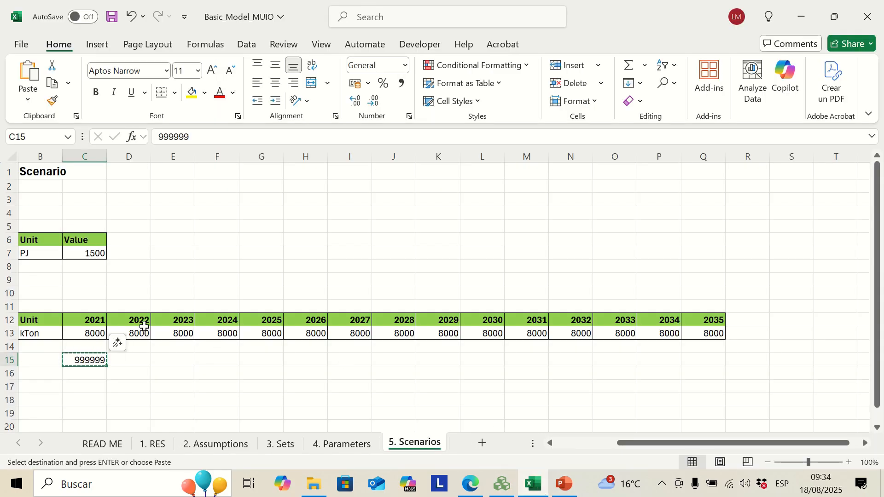
key(Escape)
click(88, 333)
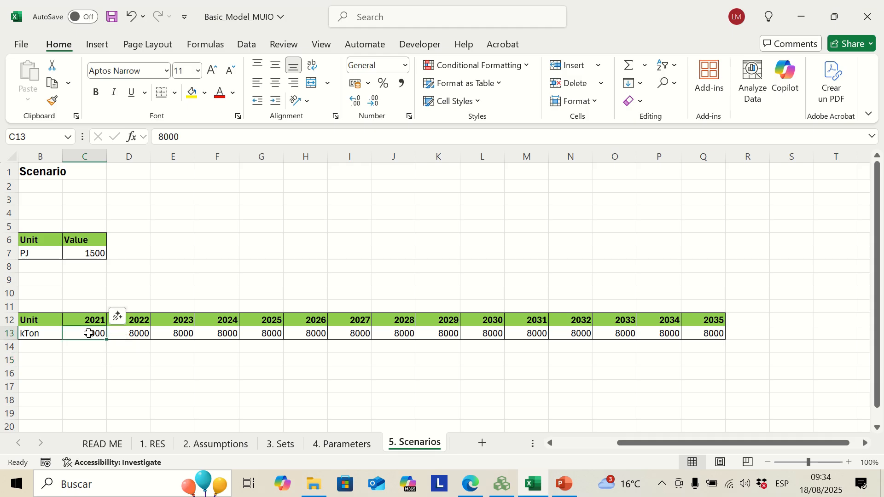
key(ctrl+shift+Right)
key(ctrl+c)
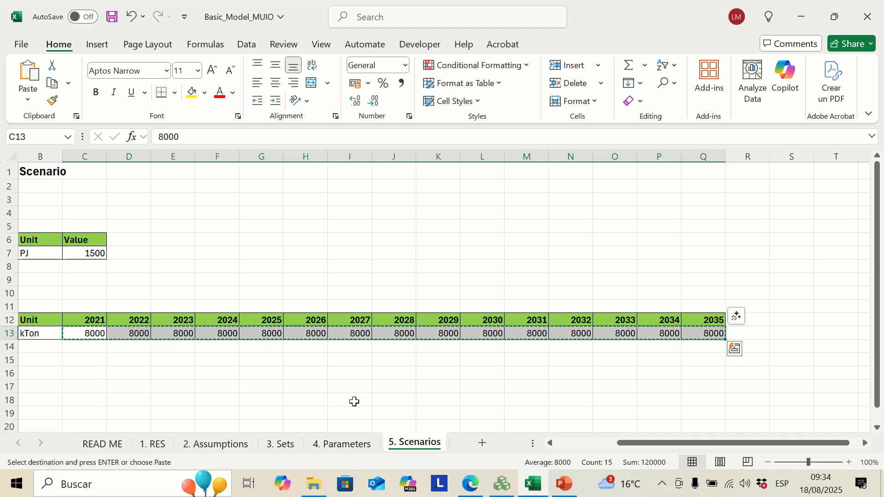
click(501, 484)
click(278, 202)
key(ctrl+v)
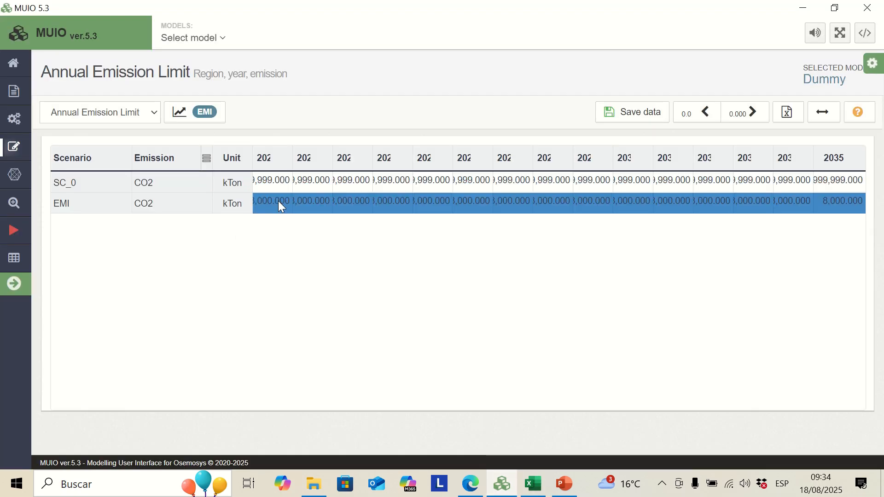
click(615, 121)
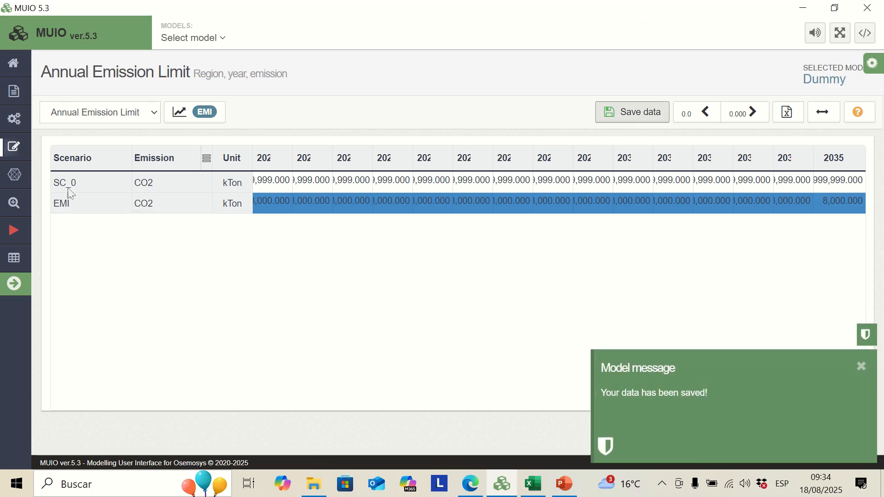
Step: Update the model configuration and create a run case named Emissions that includes SC_0 and EMI and excludes RES
click(23, 119)
click(76, 111)
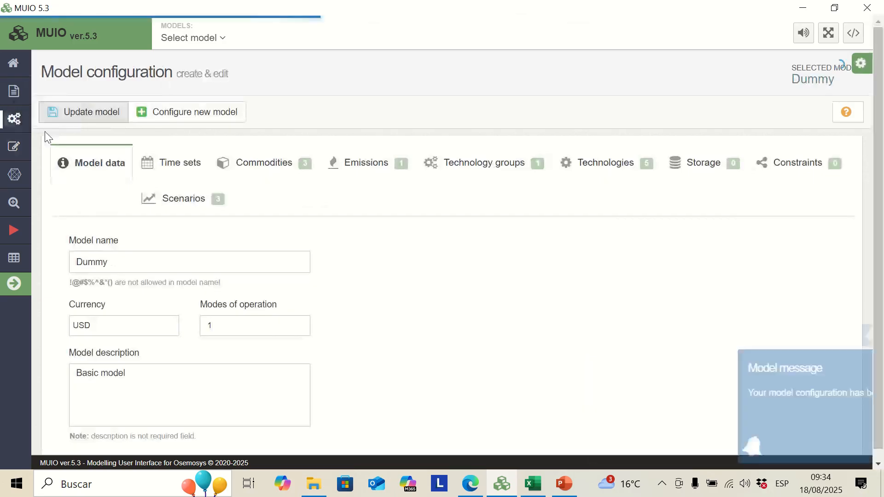
click(14, 230)
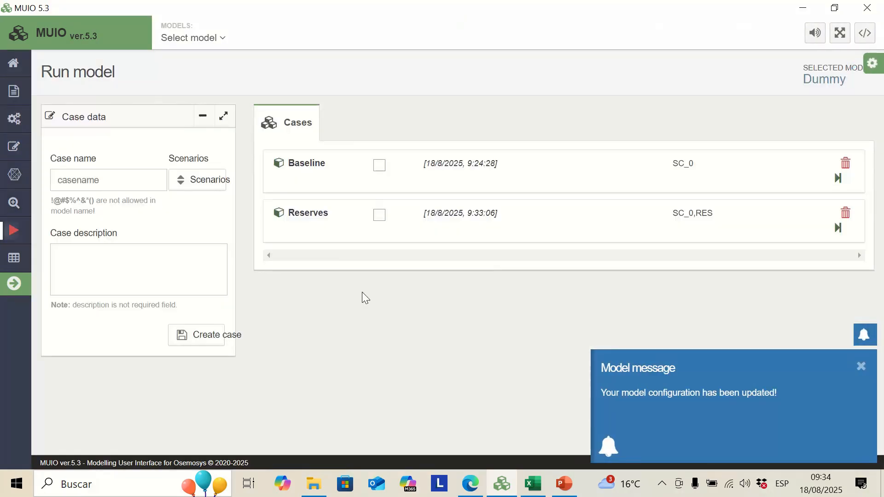
click(121, 183)
text(Emissios)
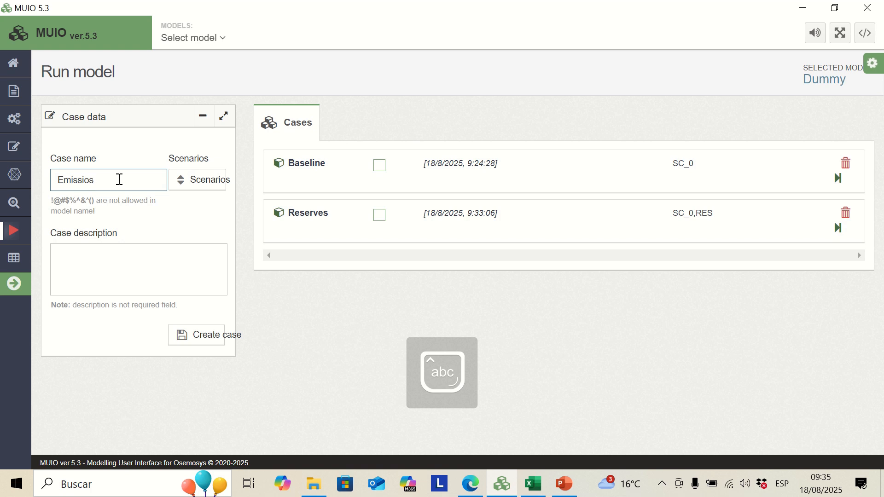
click(191, 173)
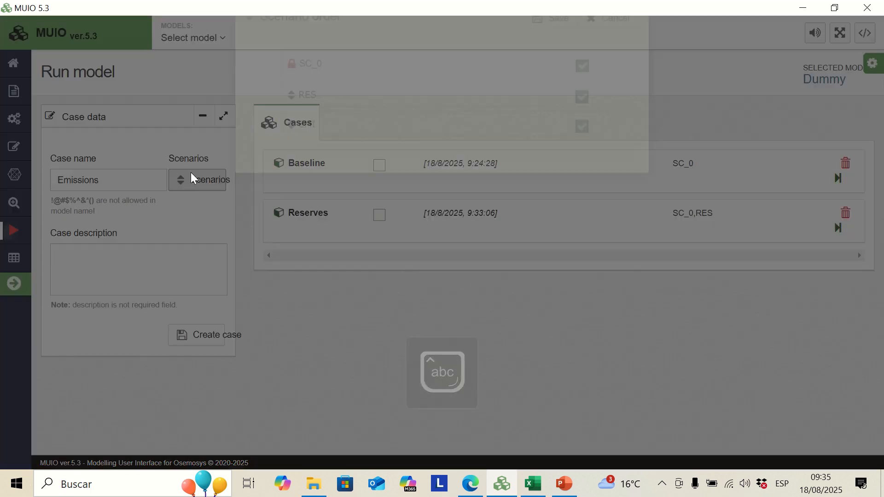
click(581, 138)
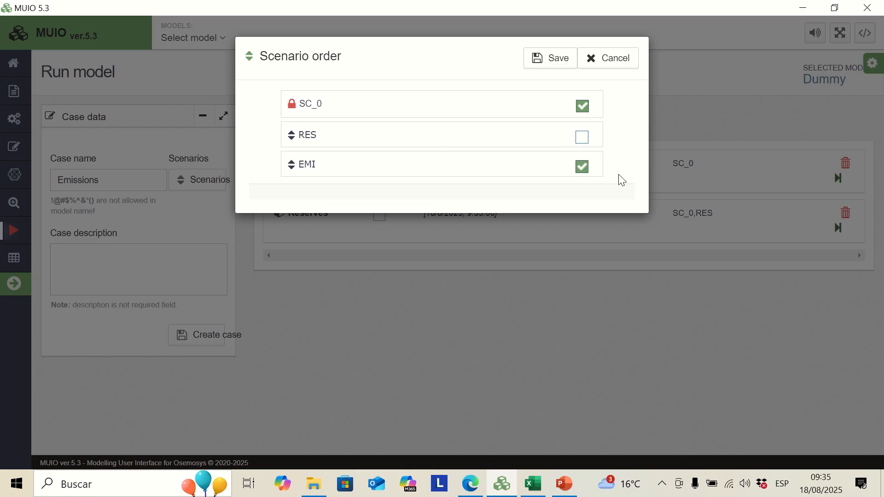
click(543, 64)
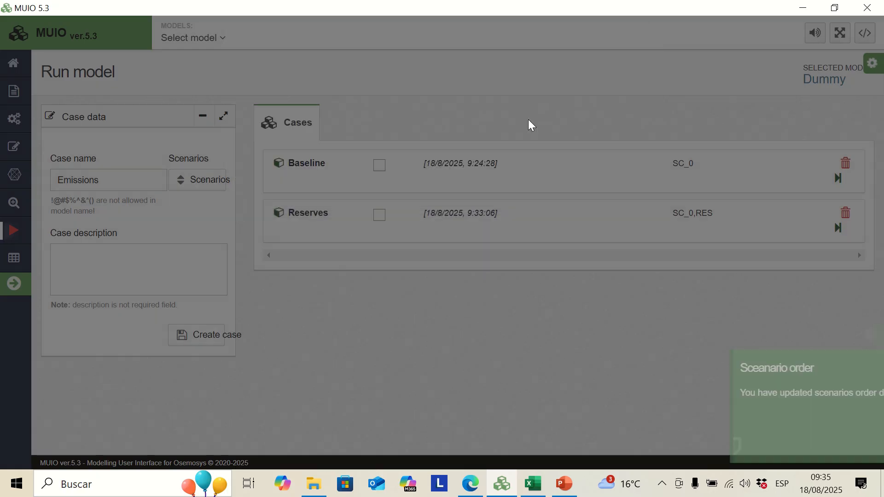
click(203, 335)
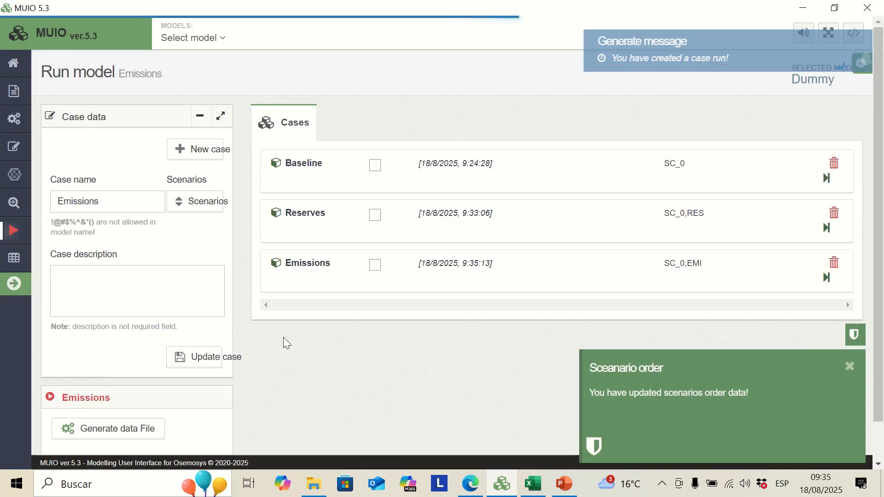
Step: Generate the data file for the Emissions case and run the model
click(139, 431)
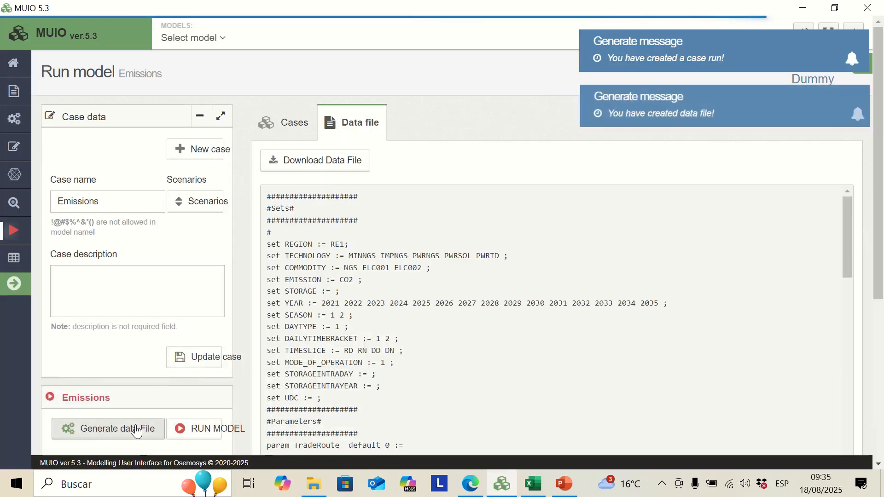
click(203, 430)
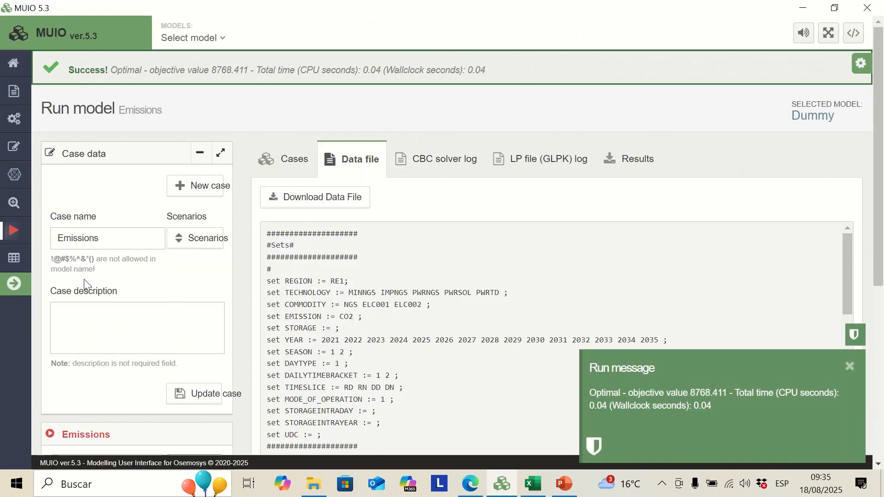
Step: Open the results and compare Accumulated New Capacity by technology across the Baseline, Emissions and Reserves cases, focusing on PWRSOL in the last years
click(14, 257)
scroll(703, 213, down, 1)
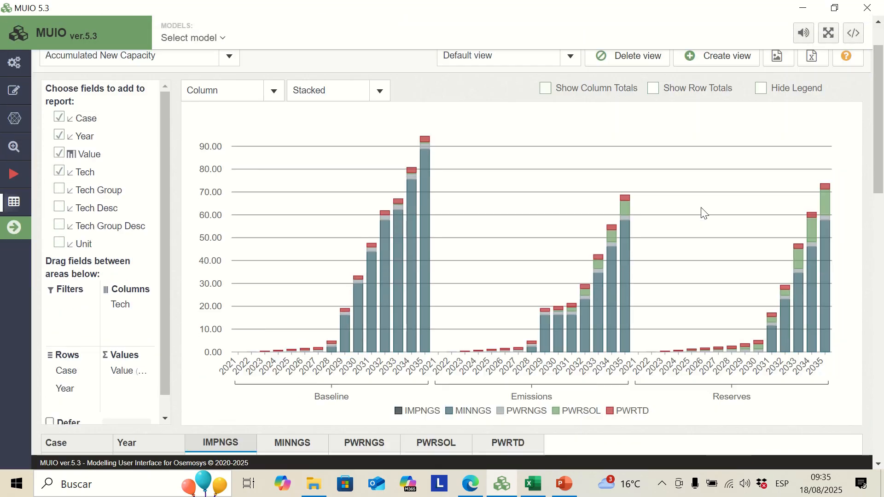
scroll(704, 213, down, 1)
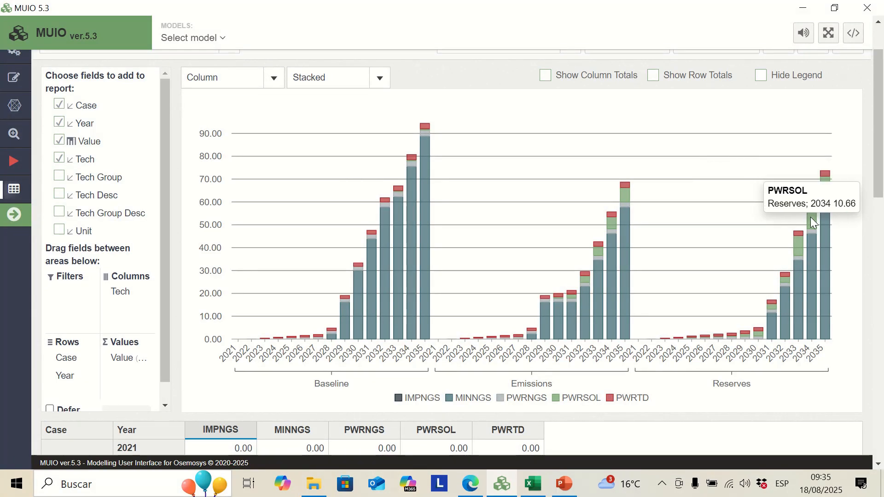
mouse_move(830, 194)
mouse_move(626, 199)
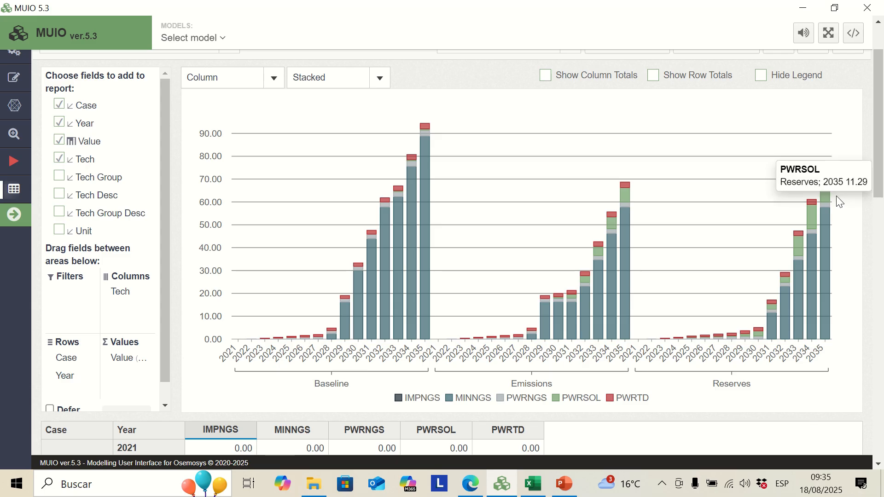
scroll(836, 278, up, 3)
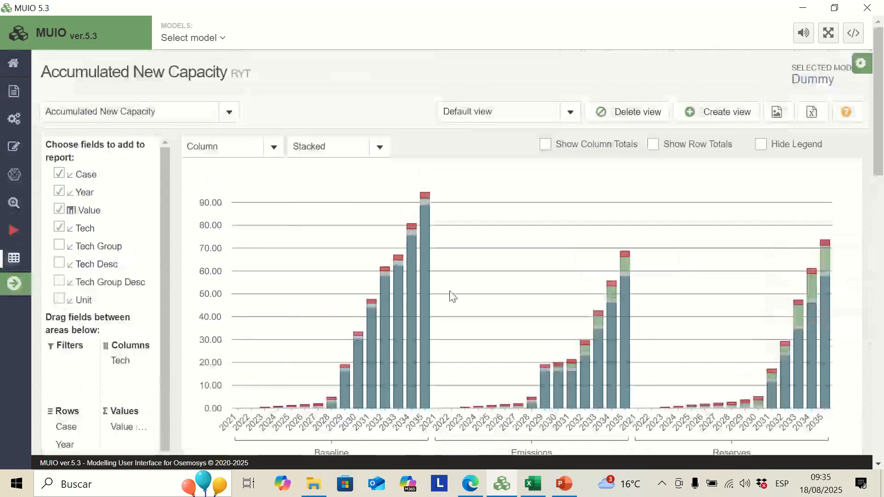
Step: Show the Production By Technology By Mode results broken down by Tech instead of Comm in the chart columns
click(229, 112)
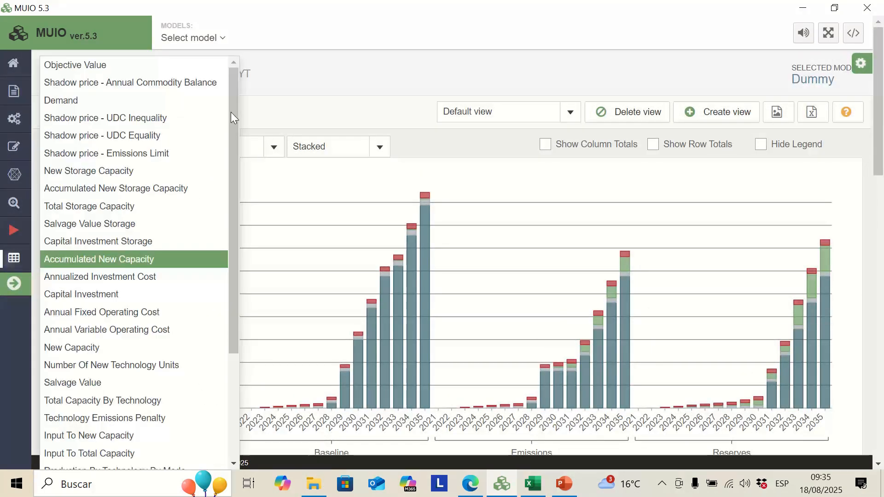
scroll(189, 256, down, 3)
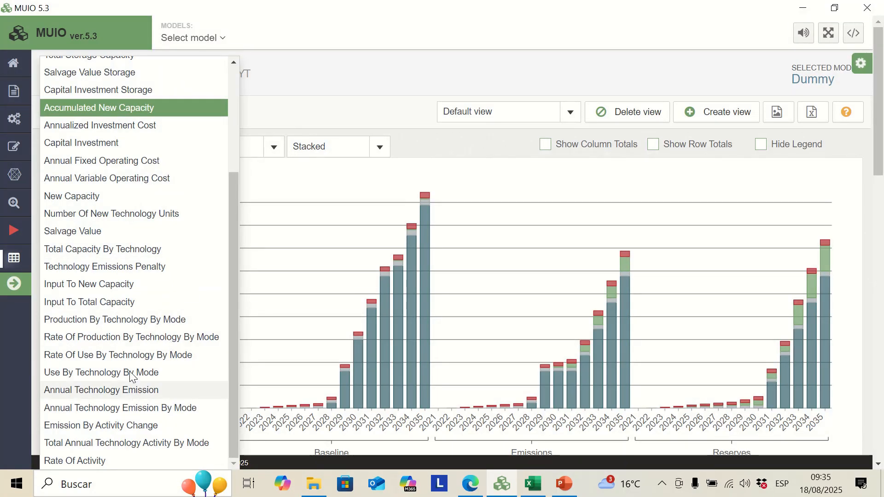
click(115, 322)
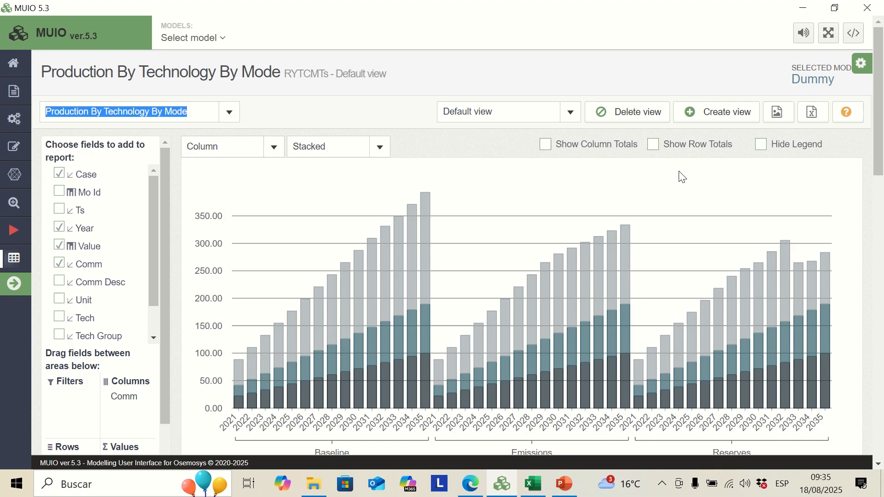
scroll(681, 176, down, 1)
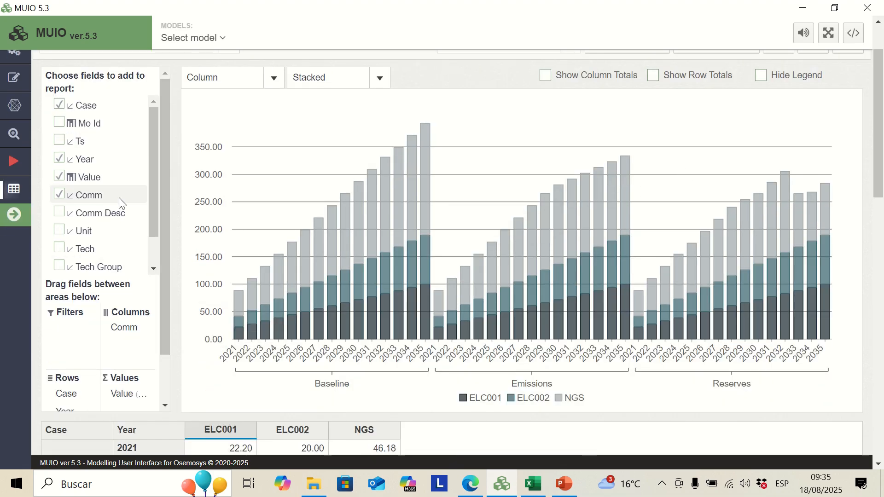
drag(92, 251, 128, 350)
click(60, 195)
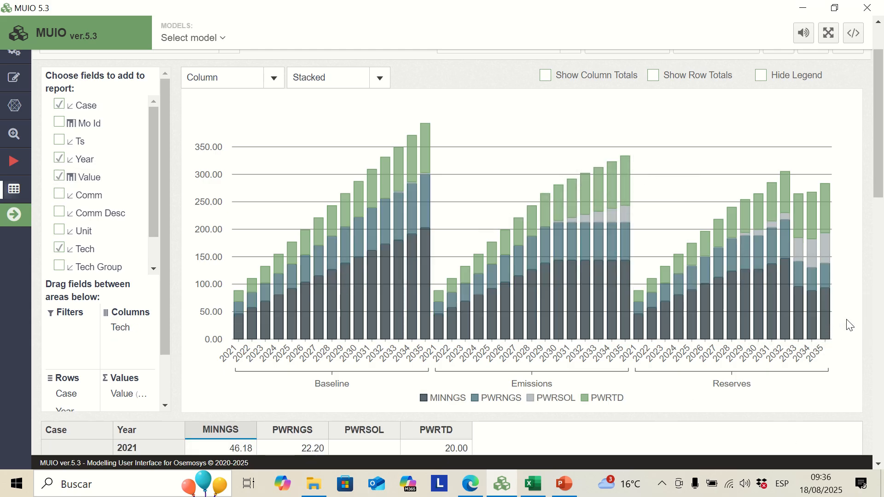
scroll(850, 325, down, 2)
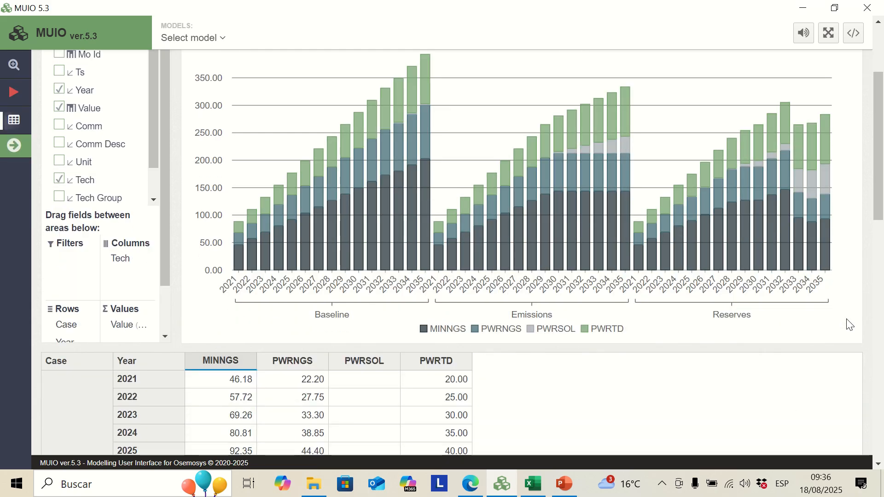
scroll(850, 325, up, 2)
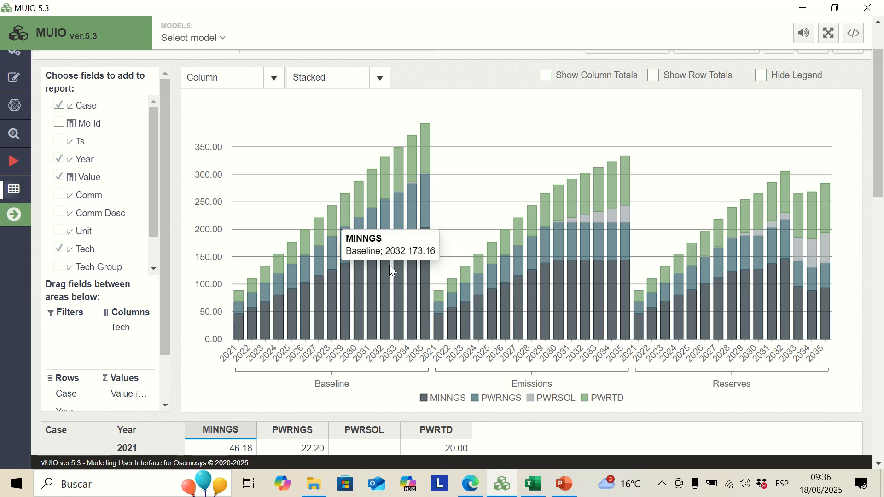
Step: Filter the Tech field of the production report to only PWRNGS and PWRSOL
right_click(121, 328)
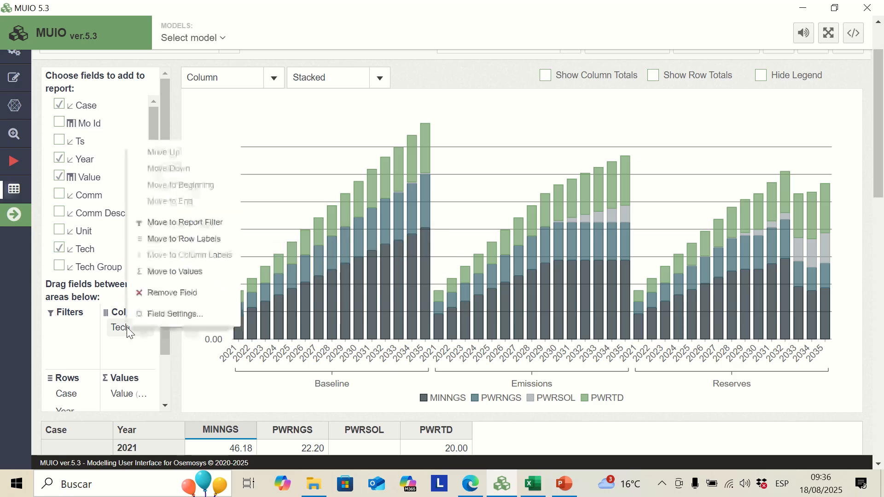
click(164, 317)
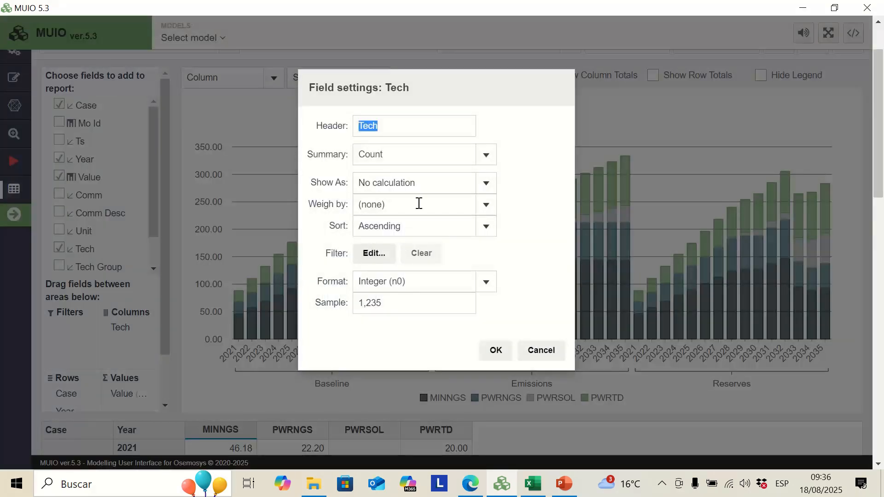
click(365, 257)
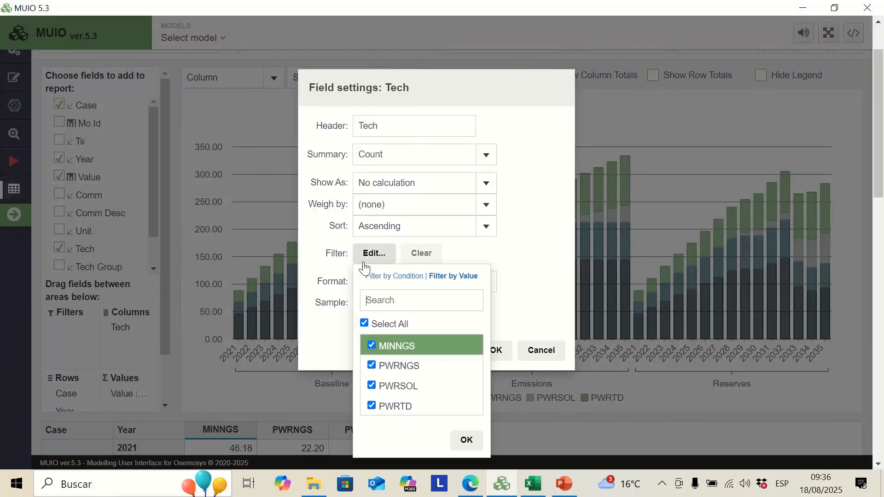
click(365, 323)
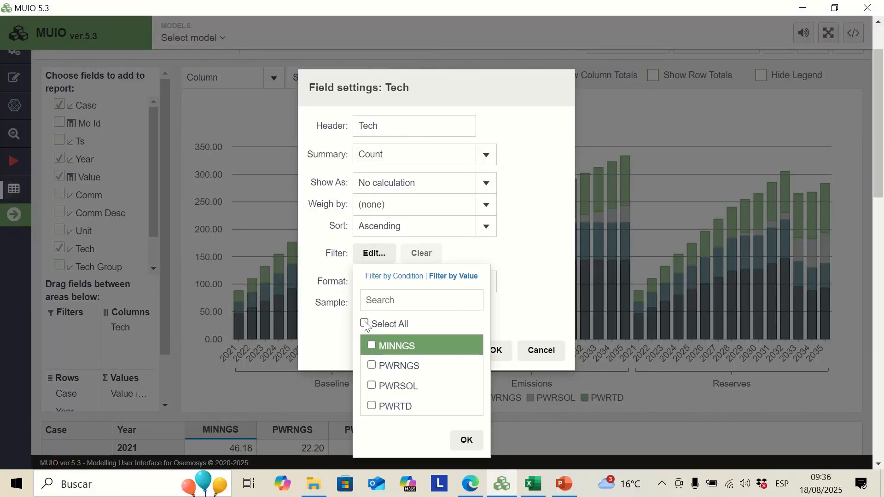
click(372, 365)
click(371, 385)
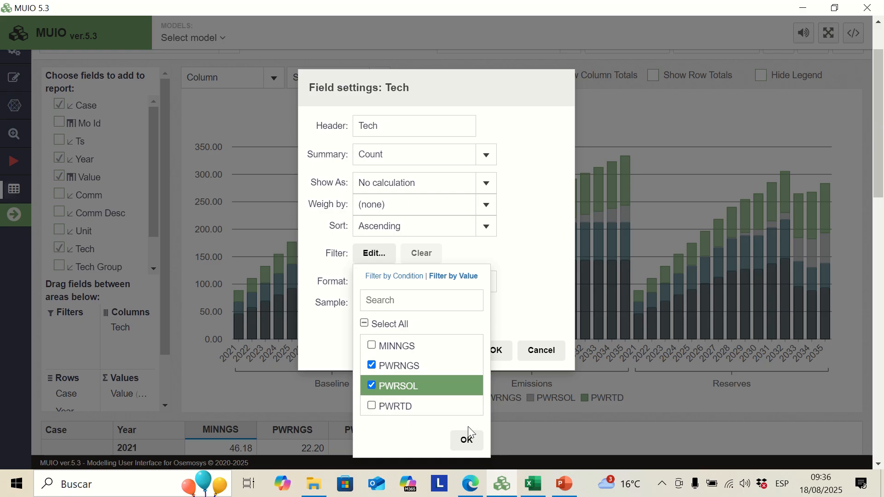
click(468, 441)
click(493, 351)
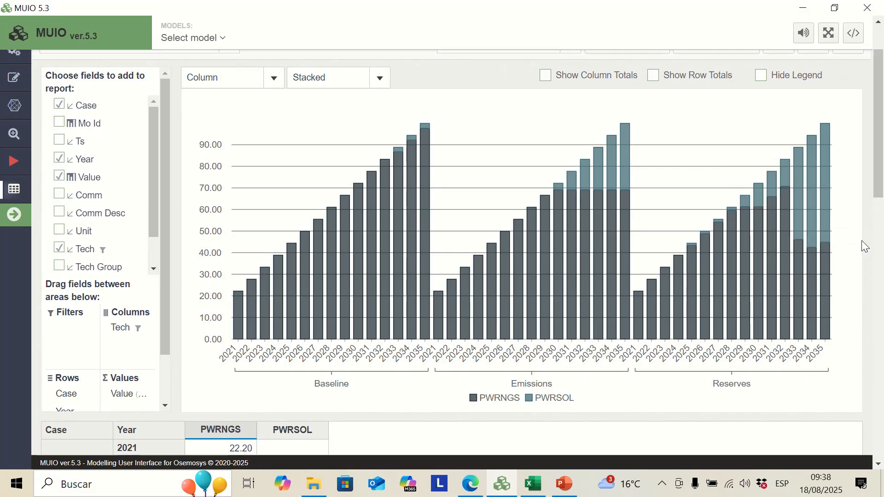
Step: Examine PWRNGS and PWRSOL production in the Reserves case for the years up to 2035 in the chart and results table
mouse_move(823, 258)
mouse_move(819, 227)
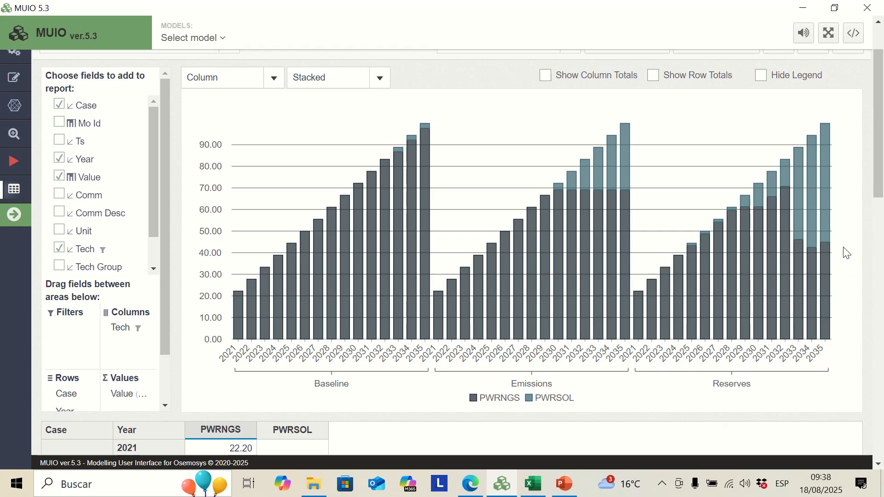
scroll(774, 230, up, 2)
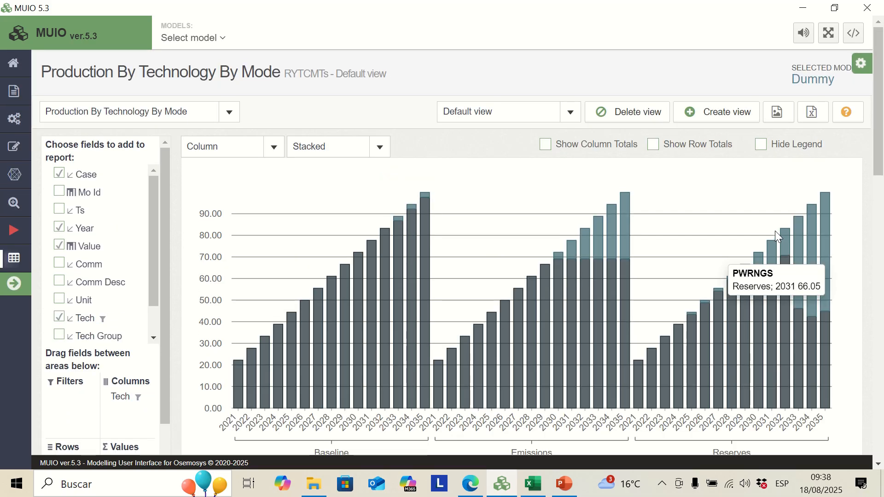
scroll(651, 259, down, 6)
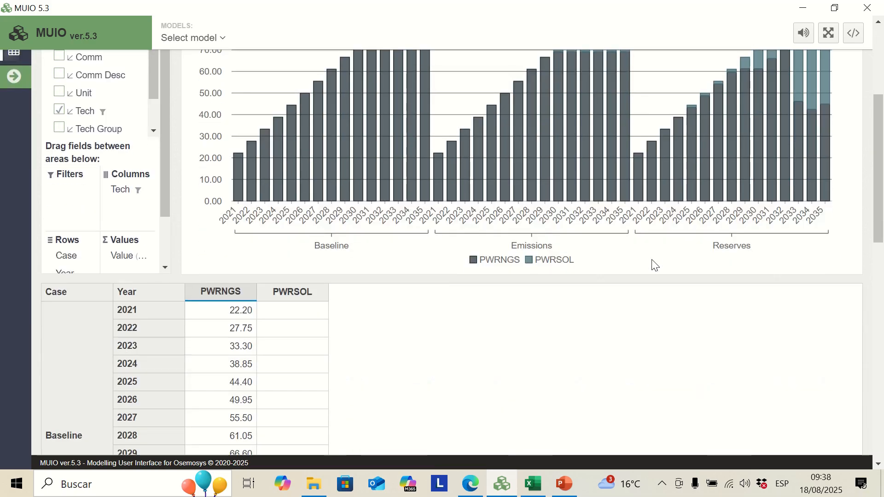
scroll(653, 265, up, 4)
mouse_move(812, 270)
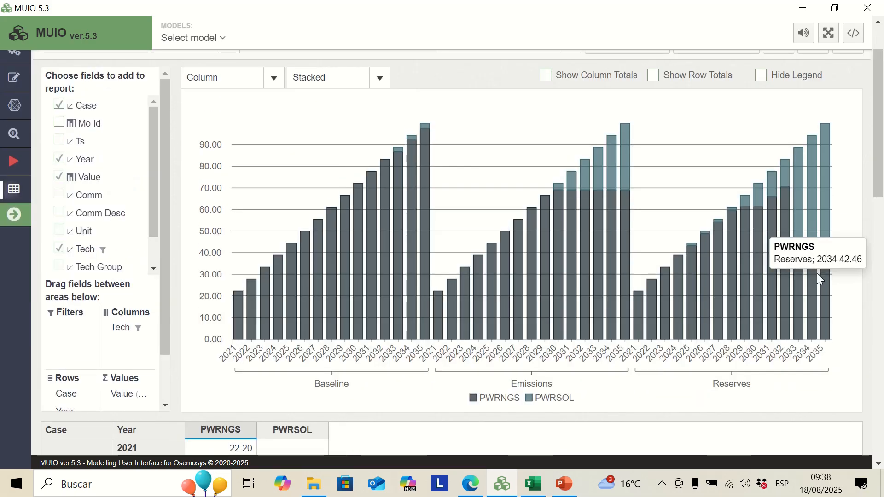
scroll(817, 273, up, 2)
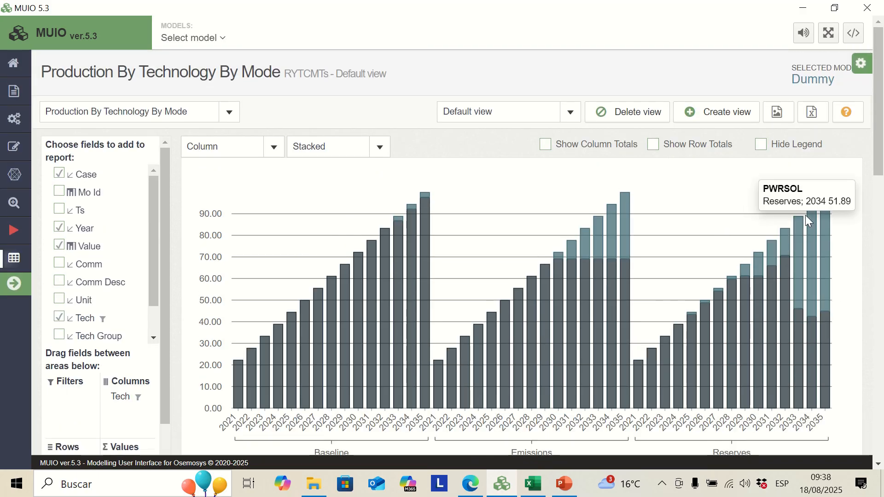
scroll(310, 266, down, 3)
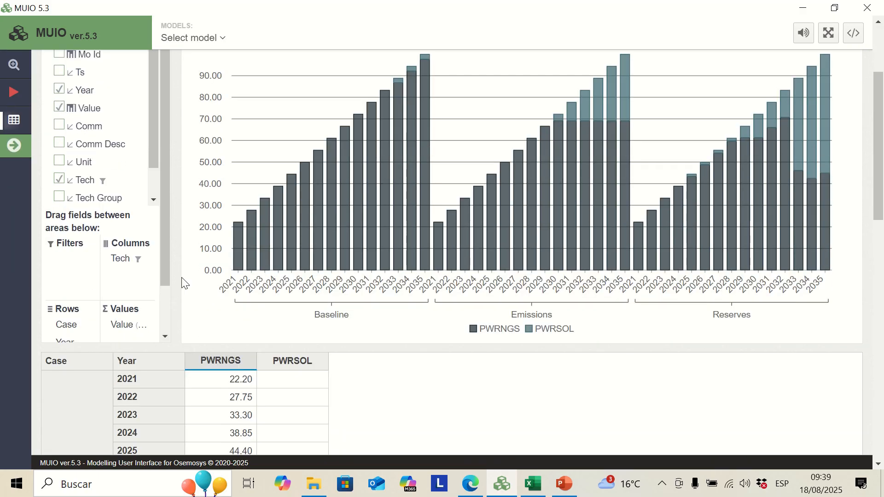
Step: Change the Tech filter of the production report to show only MINNGS
click(128, 259)
click(184, 434)
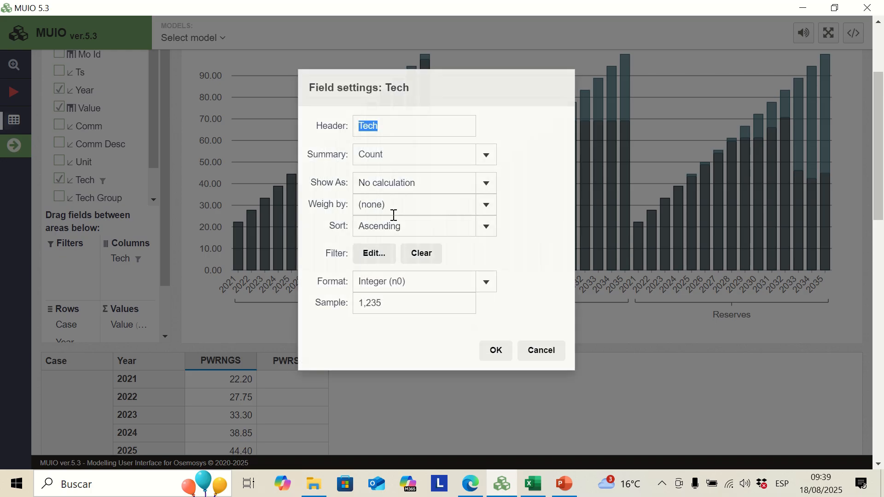
click(370, 256)
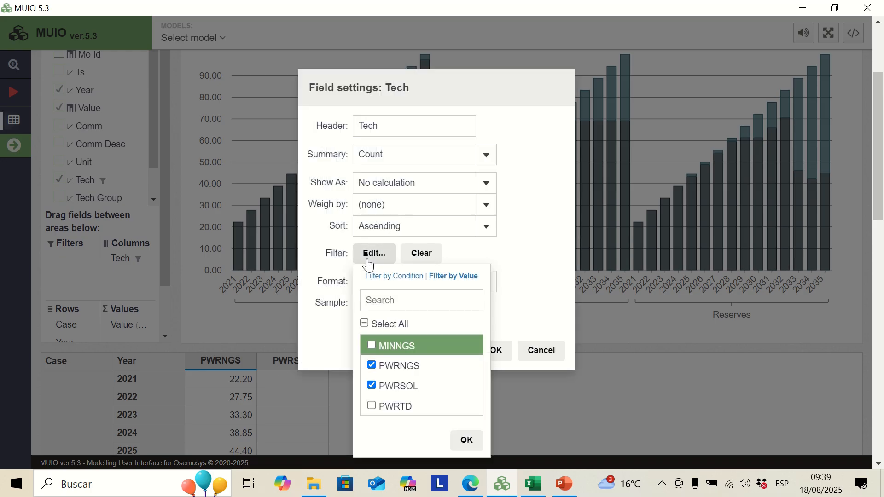
click(372, 365)
click(372, 385)
click(381, 351)
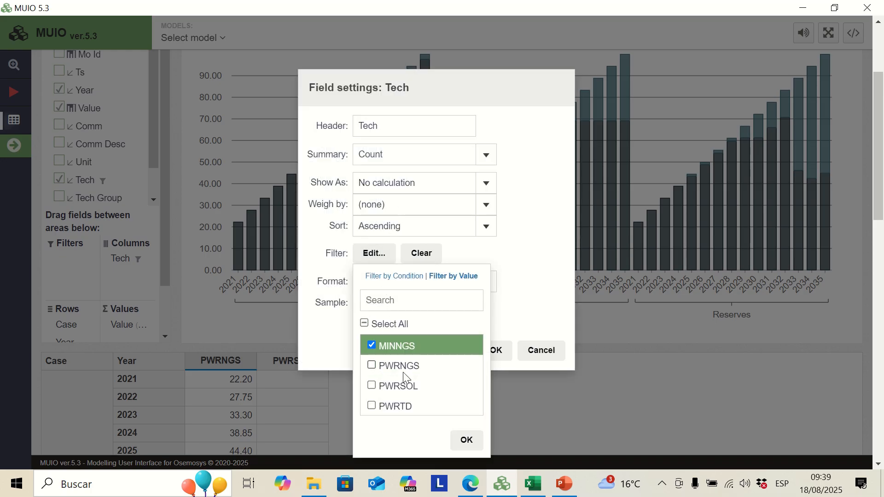
click(466, 440)
click(592, 375)
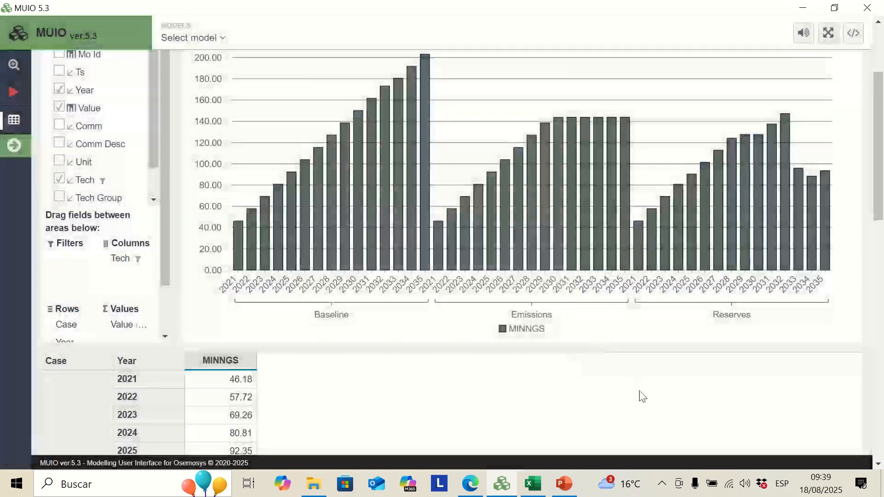
Step: Copy the Reserves case's 2021–2035 MINNGS production values into the Excel Scenarios sheet, starting at cell C17
scroll(630, 357, up, 3)
scroll(691, 218, down, 10)
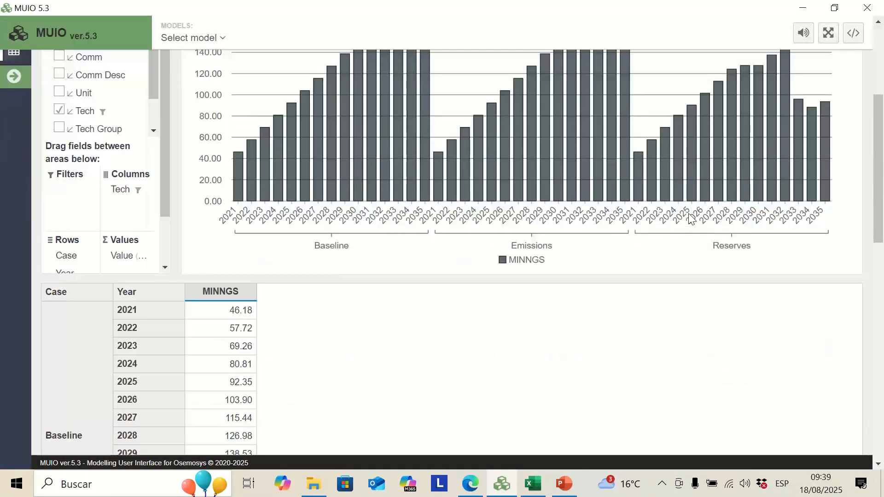
scroll(441, 187, down, 10)
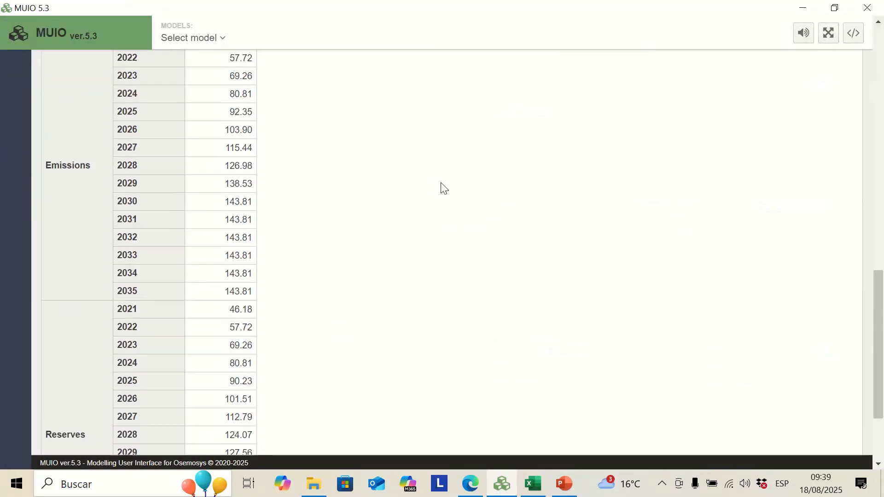
drag(206, 192, 213, 445)
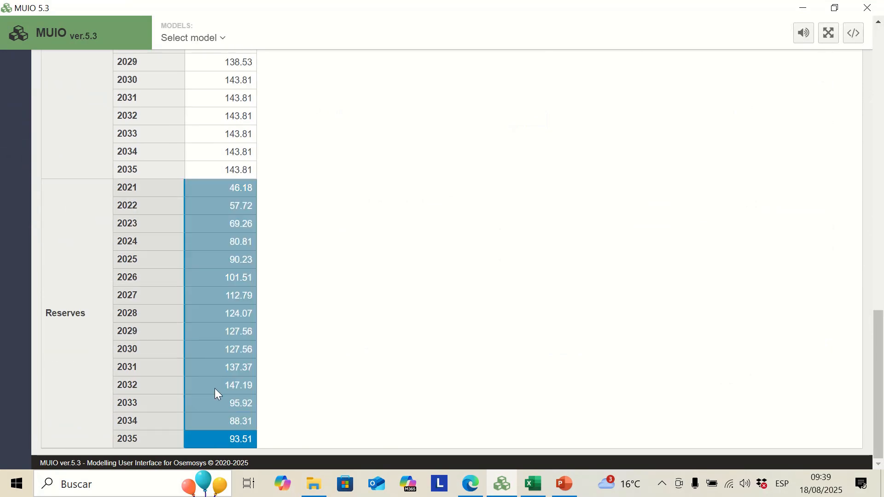
click(534, 484)
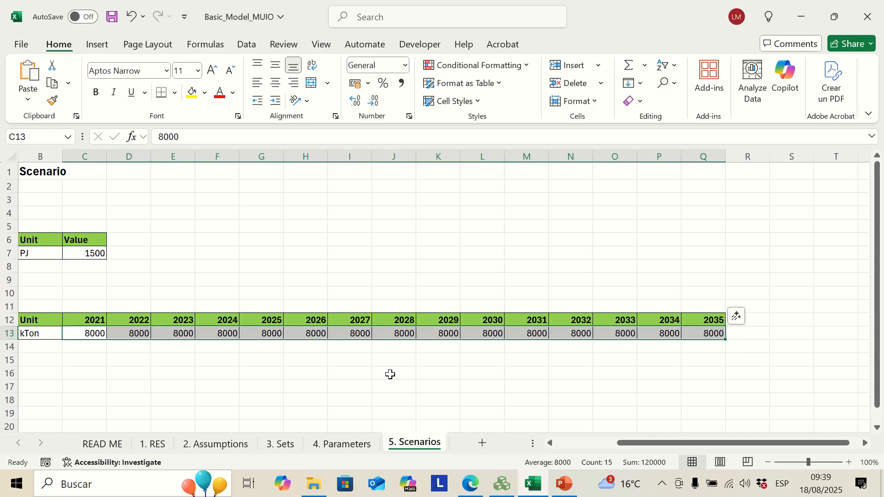
drag(672, 443, 640, 442)
scroll(160, 289, down, 2)
click(283, 307)
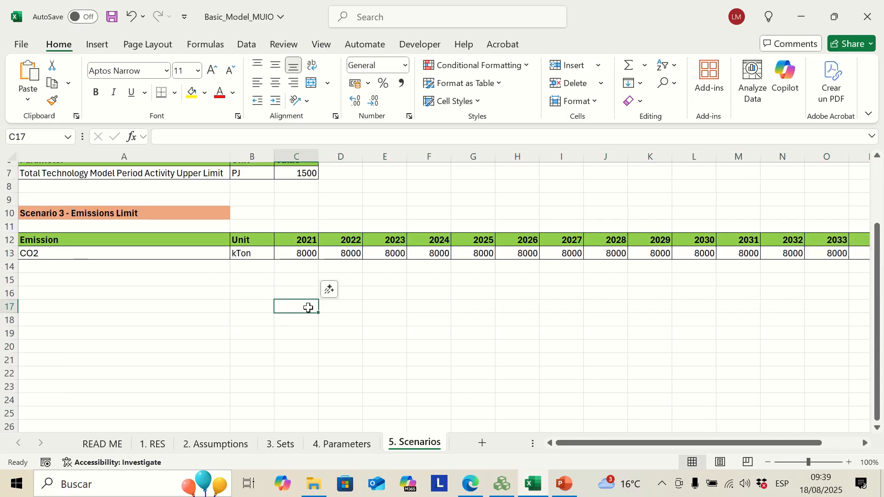
key(ctrl+v)
scroll(460, 333, down, 2)
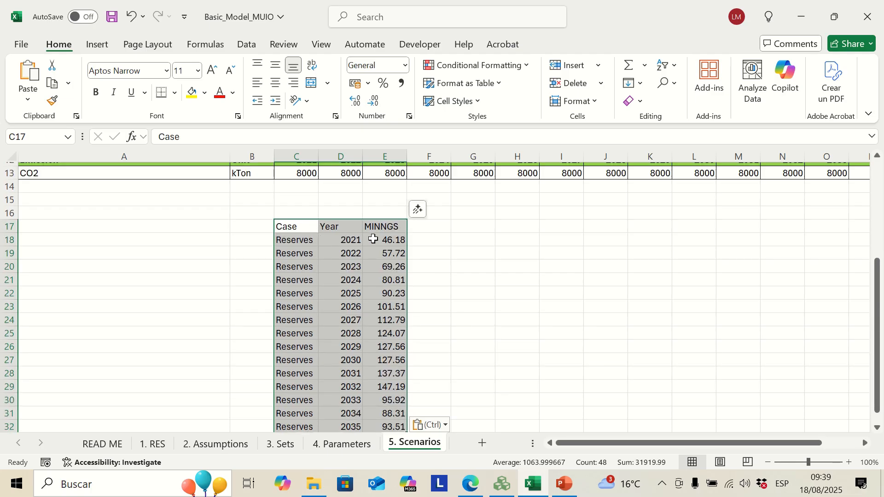
Step: Total the 2021–2035 MINNGS values in E18:E32, and clear the pasted table in C17:E32 of the Scenarios sheet
scroll(402, 244, down, 1)
click(400, 199)
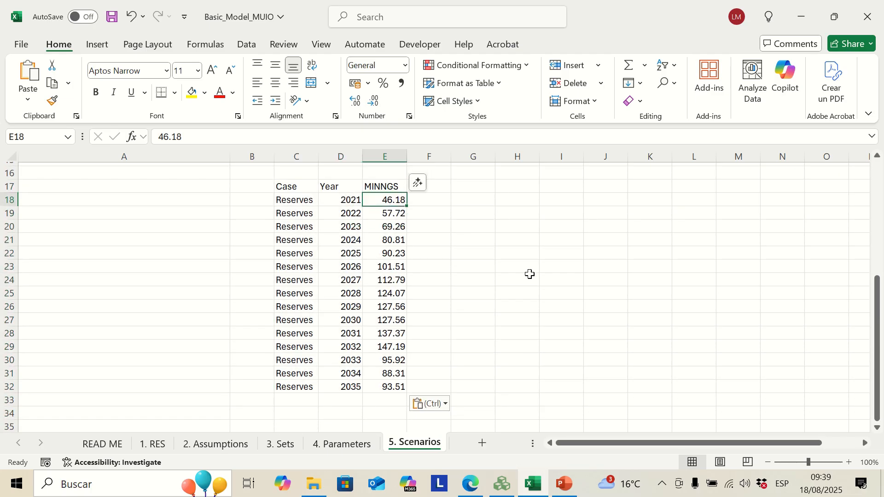
key(ctrl+shift+Down)
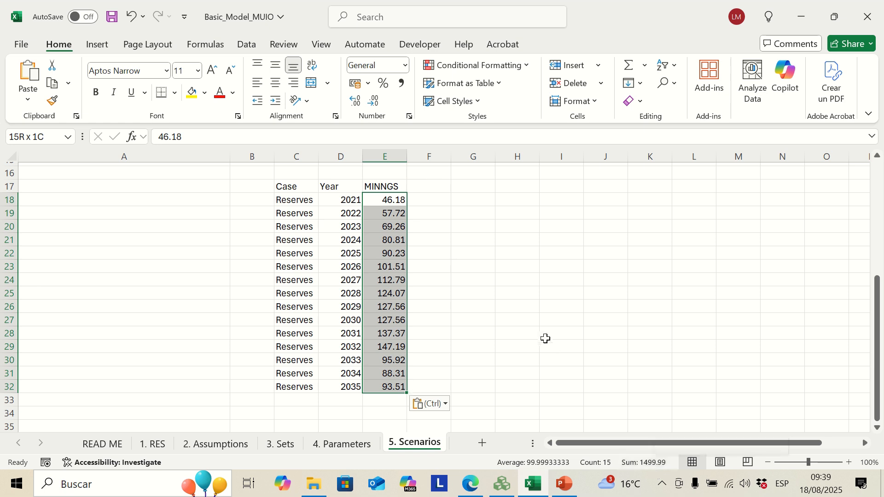
drag(282, 181, 377, 388)
key(ctrl+c)
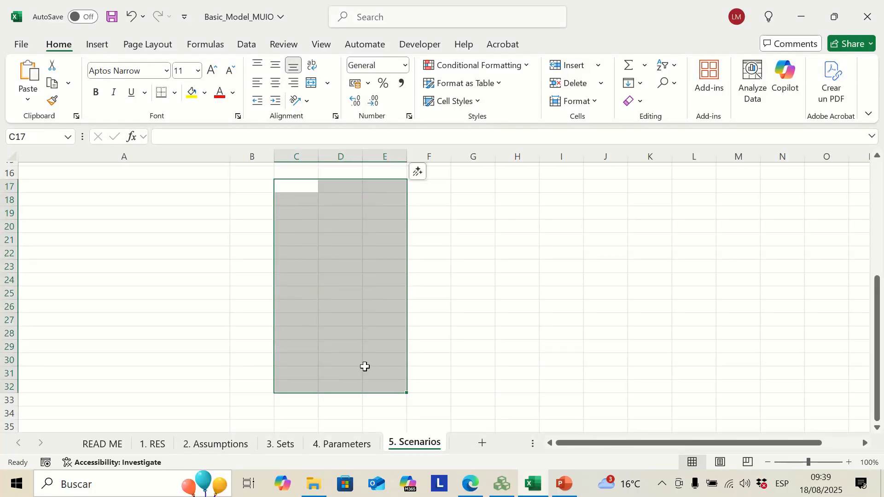
Step: Switch to MUIO and change the displayed result report to Total Capacity By Technology
click(502, 484)
scroll(533, 293, up, 15)
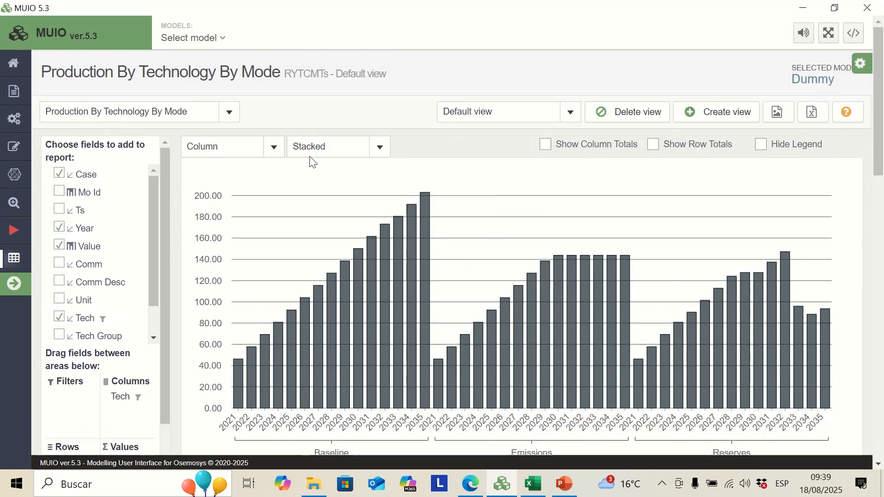
click(232, 112)
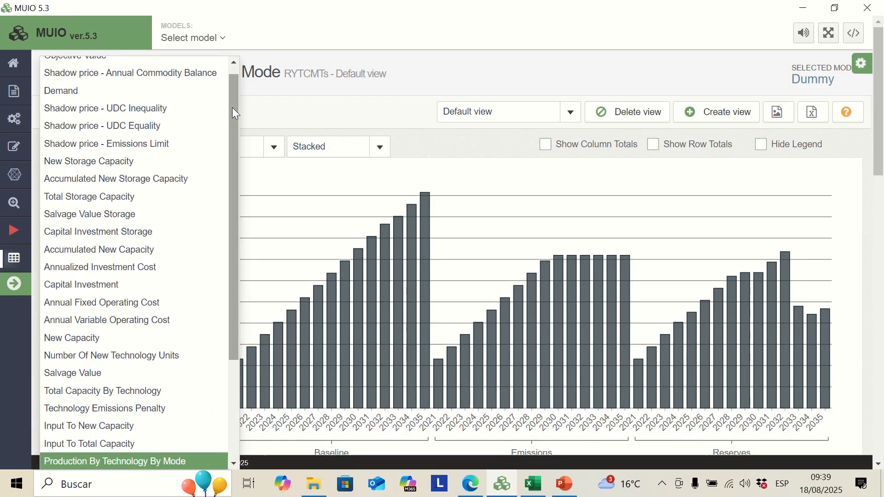
click(87, 392)
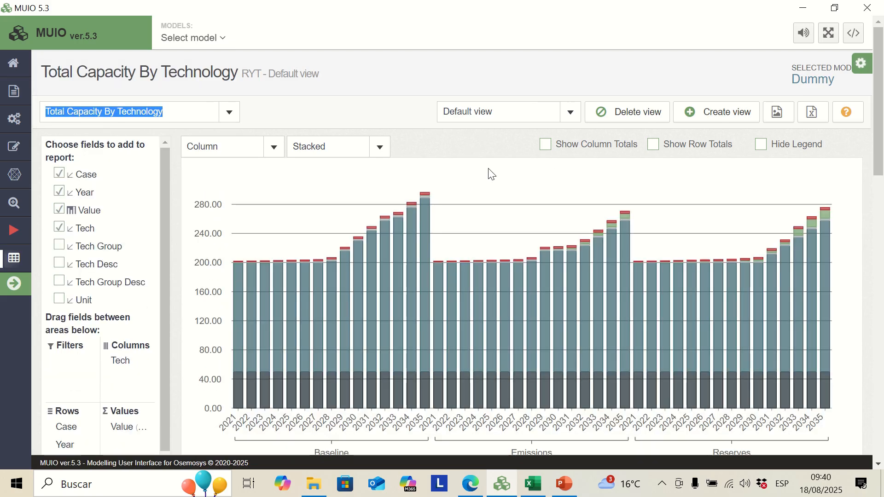
Step: Filter the Tech field of the total capacity report to show only PWRNGS and PWRSOL
right_click(133, 361)
click(184, 346)
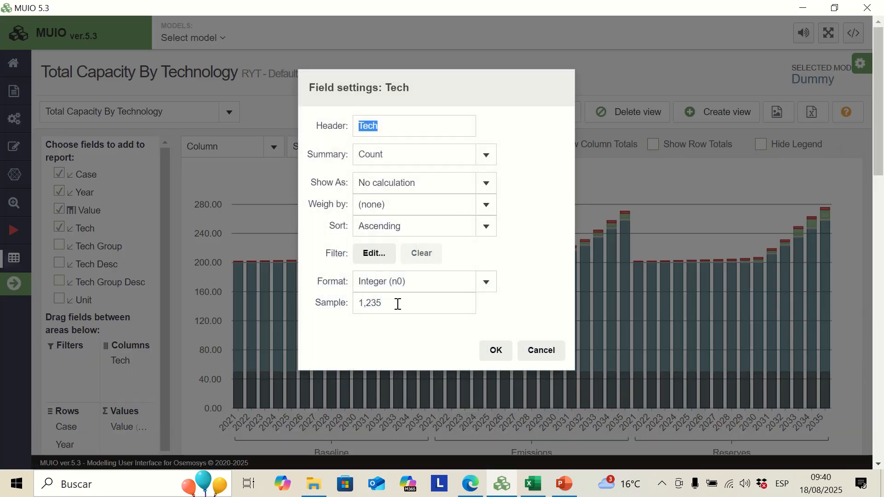
click(374, 253)
click(364, 89)
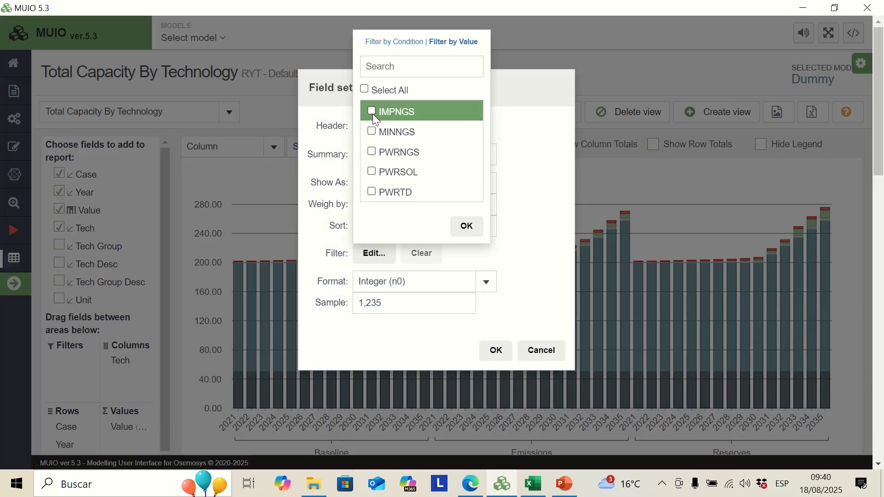
click(375, 154)
click(373, 172)
click(467, 226)
click(619, 208)
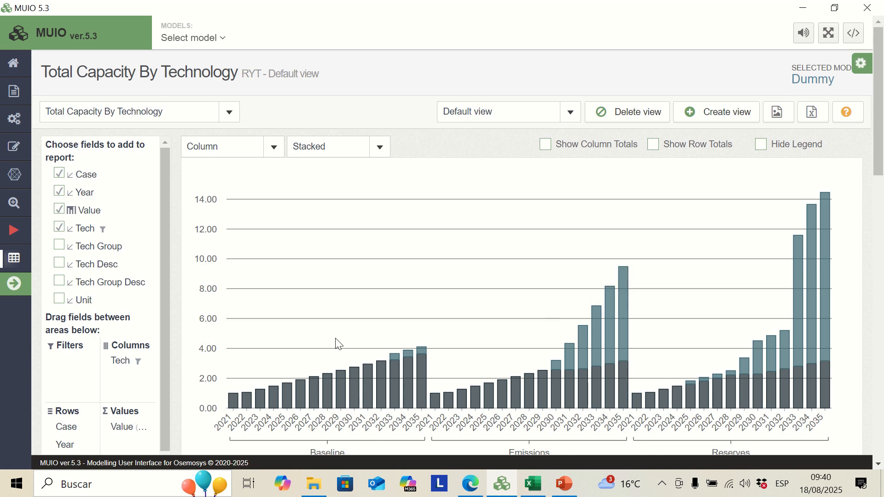
Step: Compare the PWRNGS and PWRSOL total capacity across the Baseline, Emissions and Reserves cases in the chart
scroll(338, 345, down, 3)
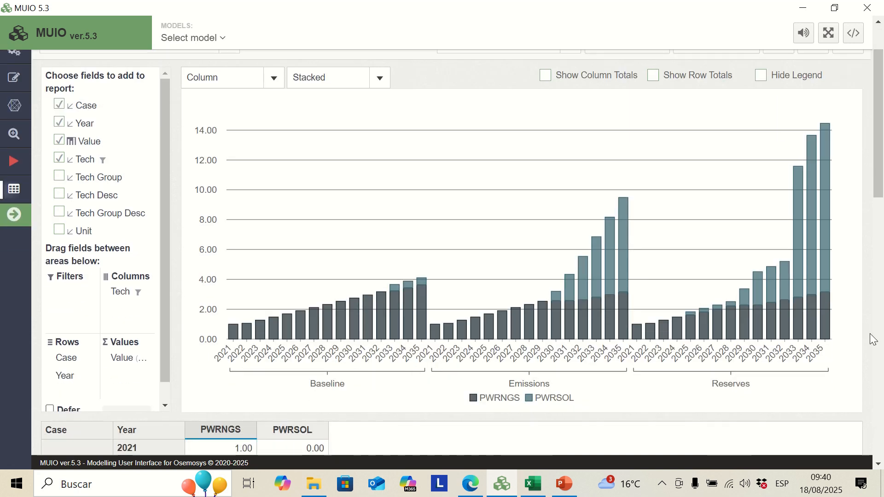
scroll(874, 340, up, 3)
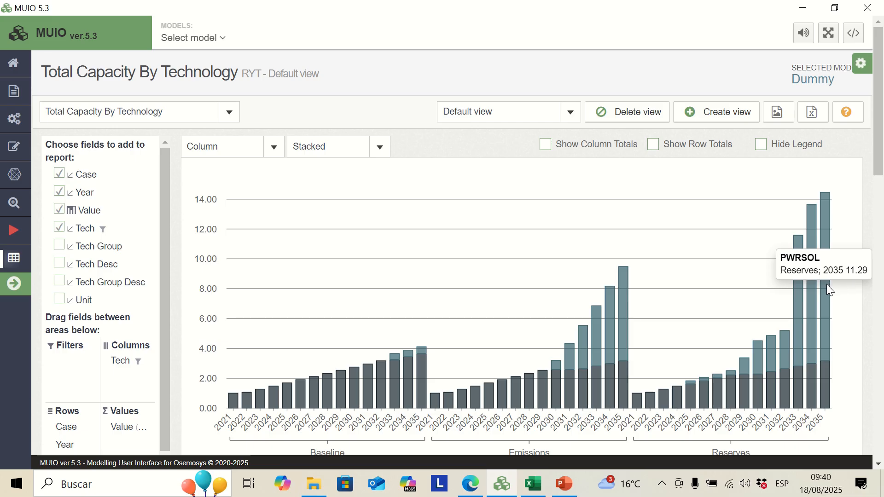
scroll(827, 283, down, 3)
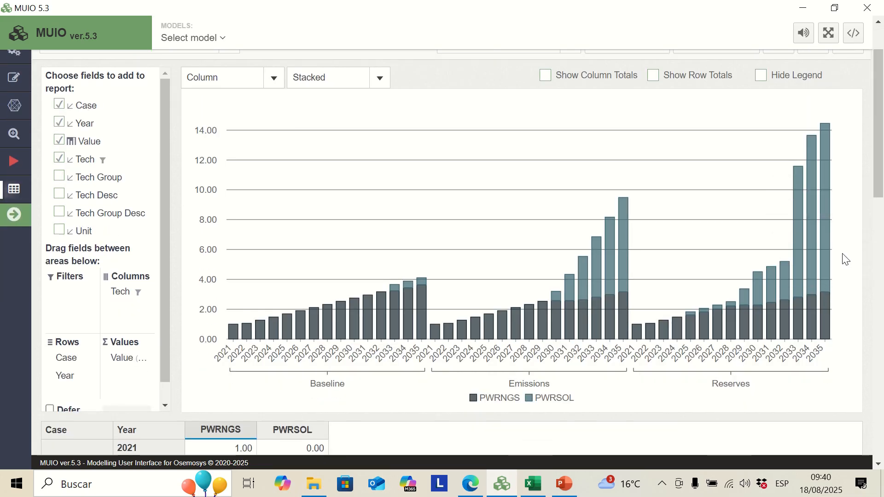
mouse_move(831, 227)
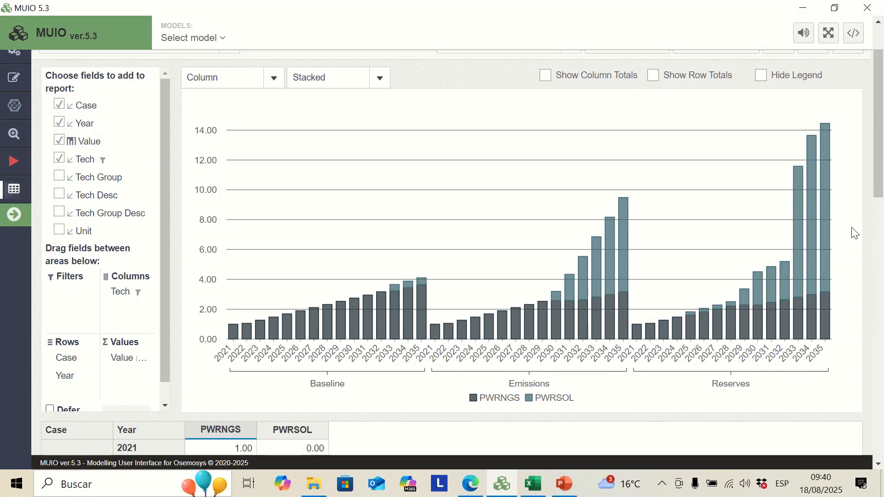
scroll(853, 232, down, 2)
Step: Change the displayed result report to Annual Technology Emission
scroll(850, 230, up, 4)
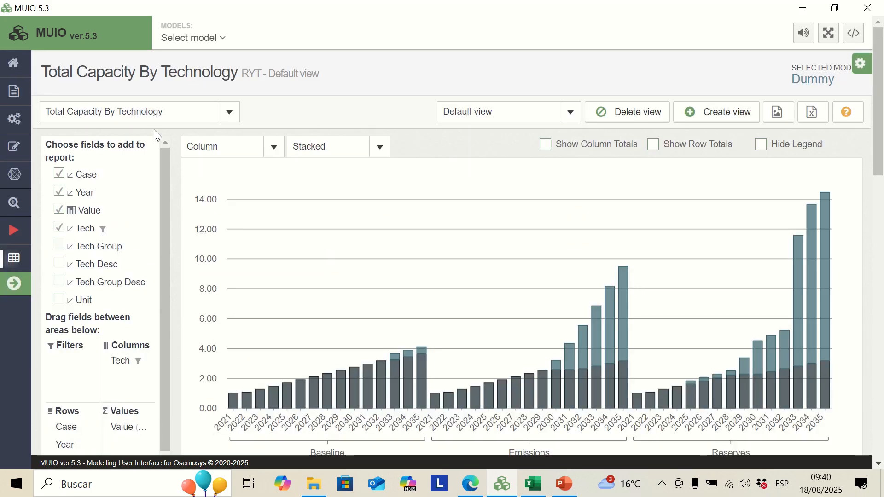
click(231, 112)
scroll(121, 333, down, 3)
scroll(121, 332, down, 2)
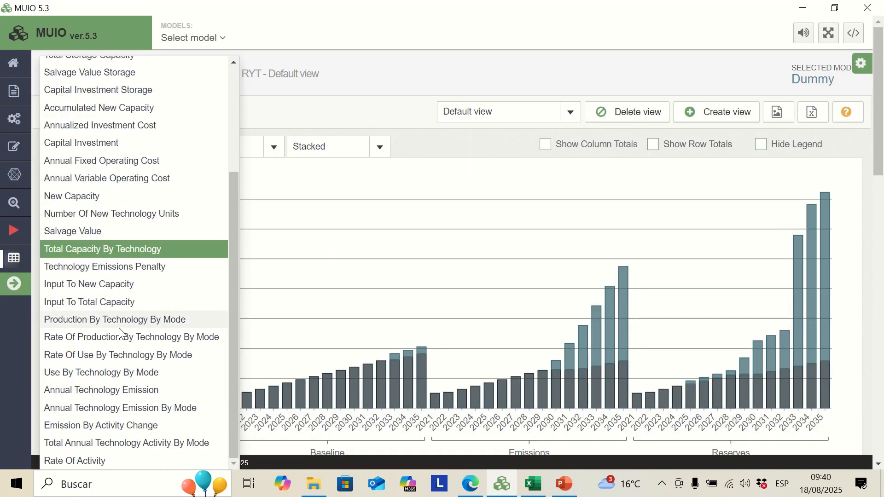
click(105, 394)
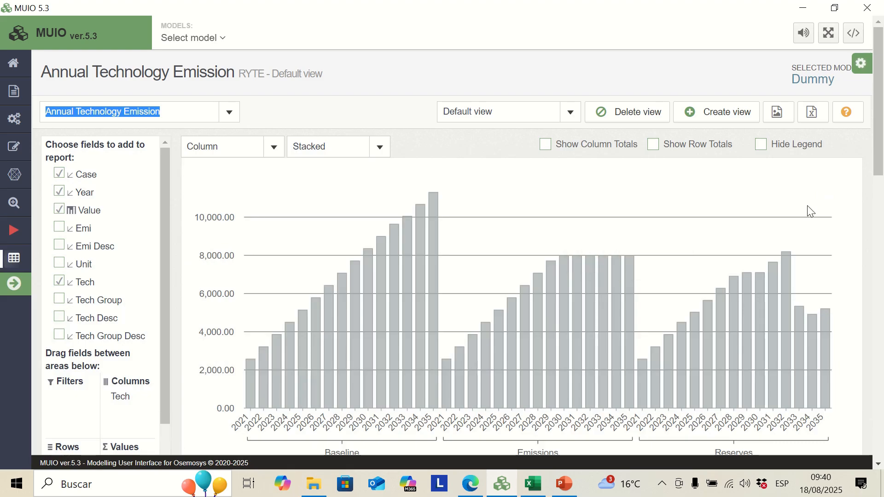
Step: Compare annual PWRNGS emissions across the Baseline, Emissions and Reserves cases in the chart, and inspect the results table
scroll(807, 209, down, 2)
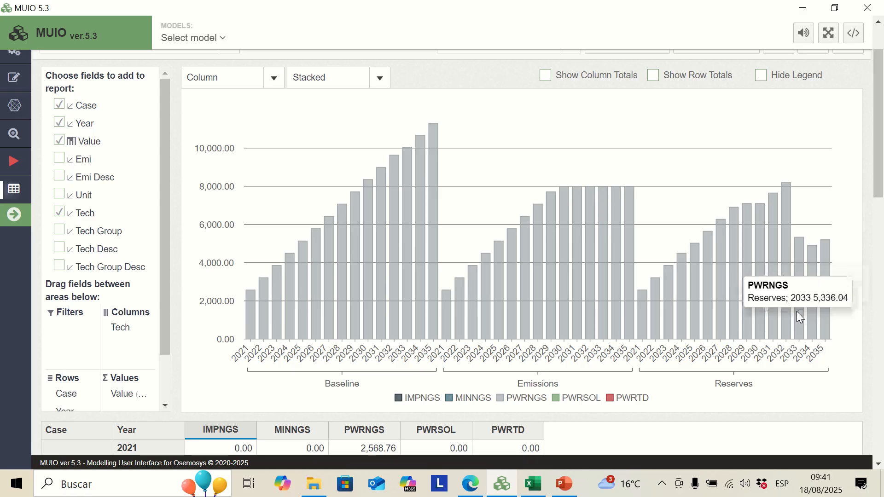
scroll(656, 180, down, 5)
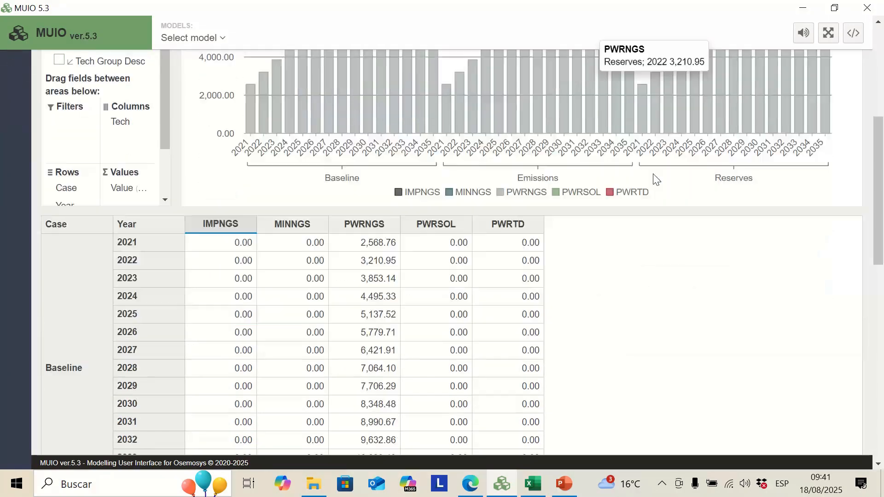
scroll(656, 180, up, 2)
scroll(529, 167, down, 2)
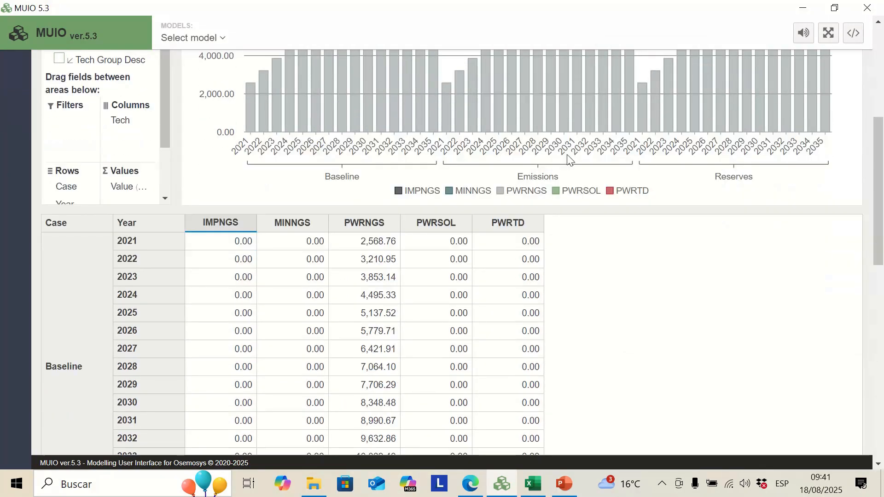
scroll(728, 191, up, 3)
scroll(728, 194, down, 5)
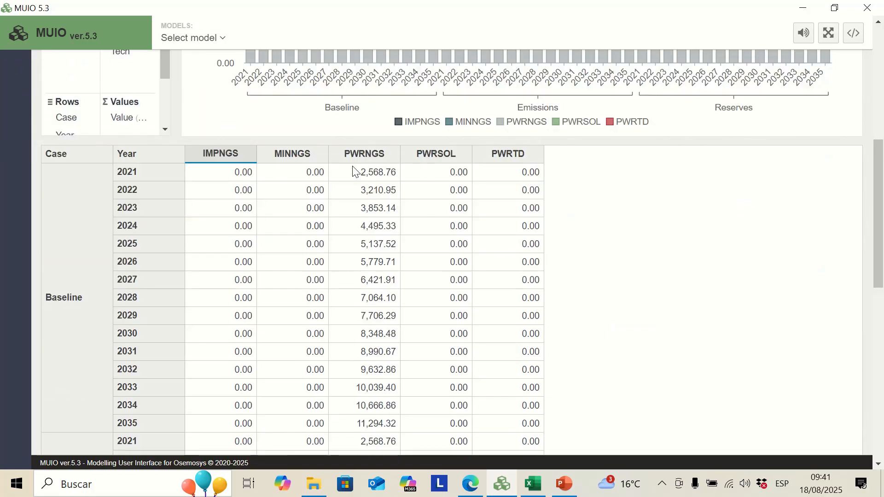
scroll(755, 278, up, 6)
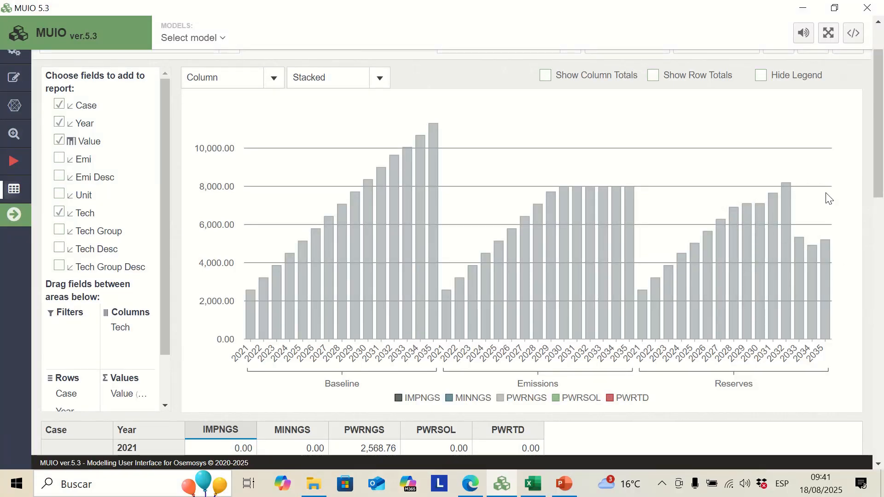
mouse_move(817, 200)
scroll(648, 219, up, 2)
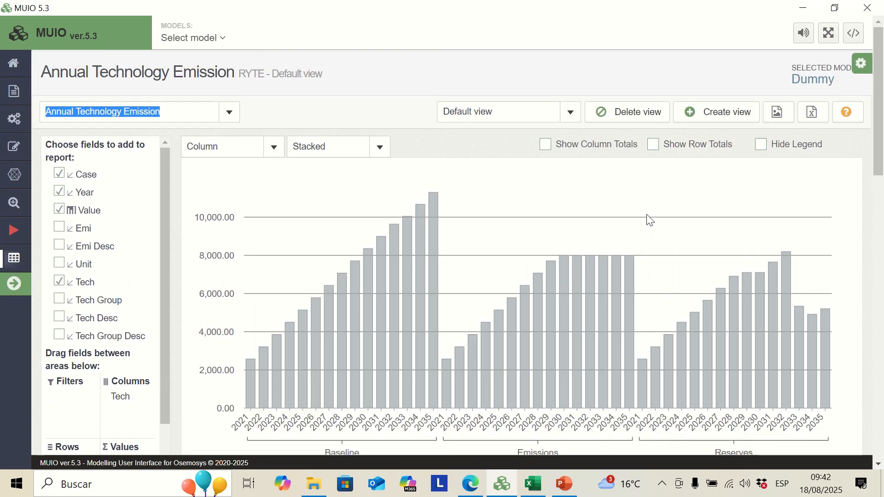